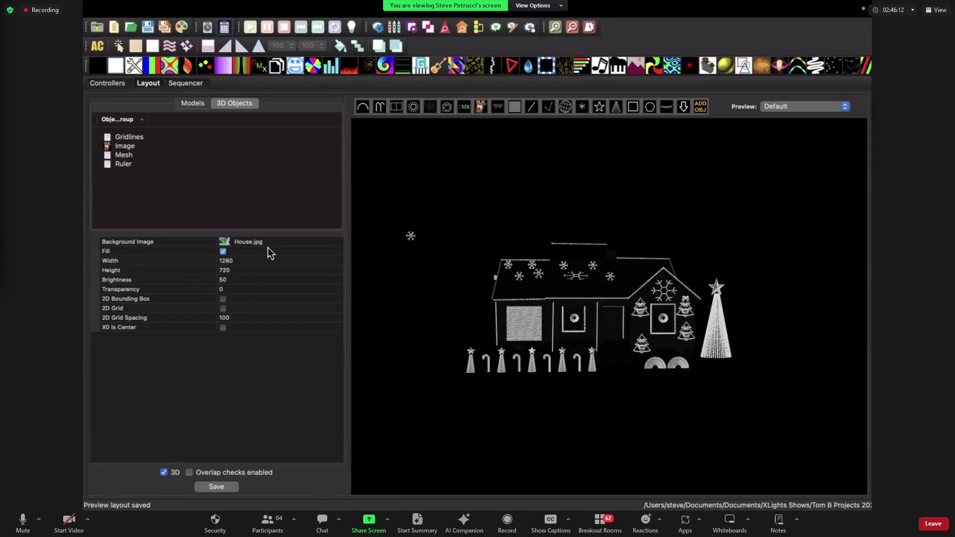
Set the brightness of the house mesh object to 50.
left_click(124, 155)
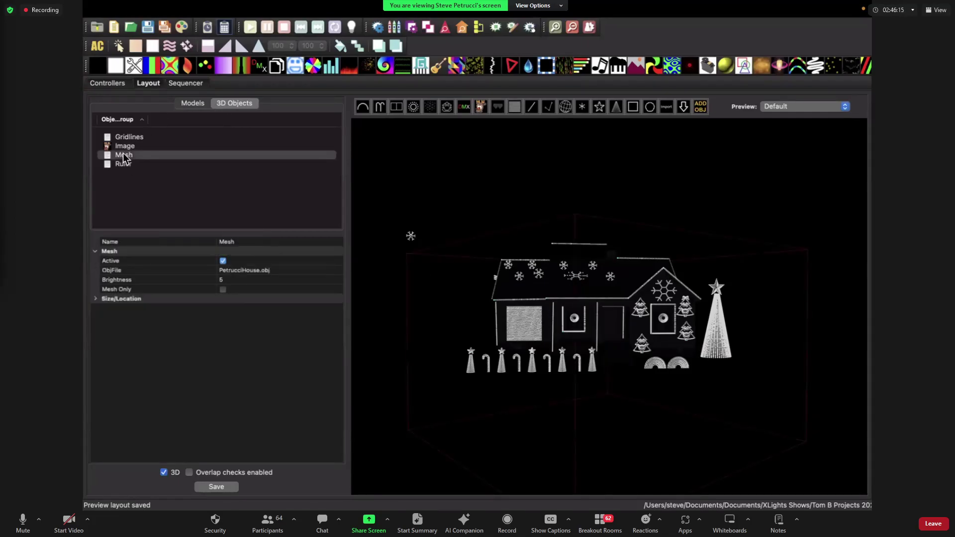
left_click(241, 280)
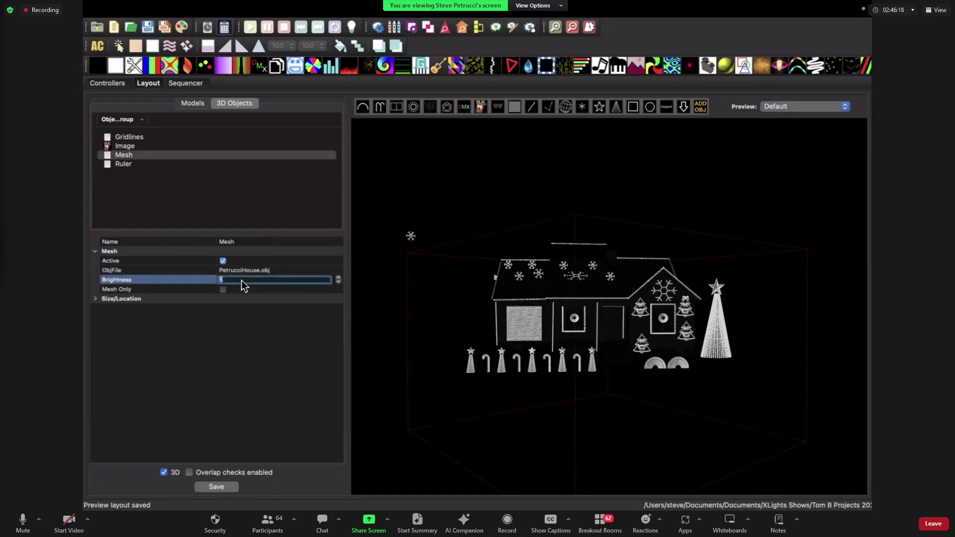
type("0")
left_click(286, 269)
left_click(286, 269)
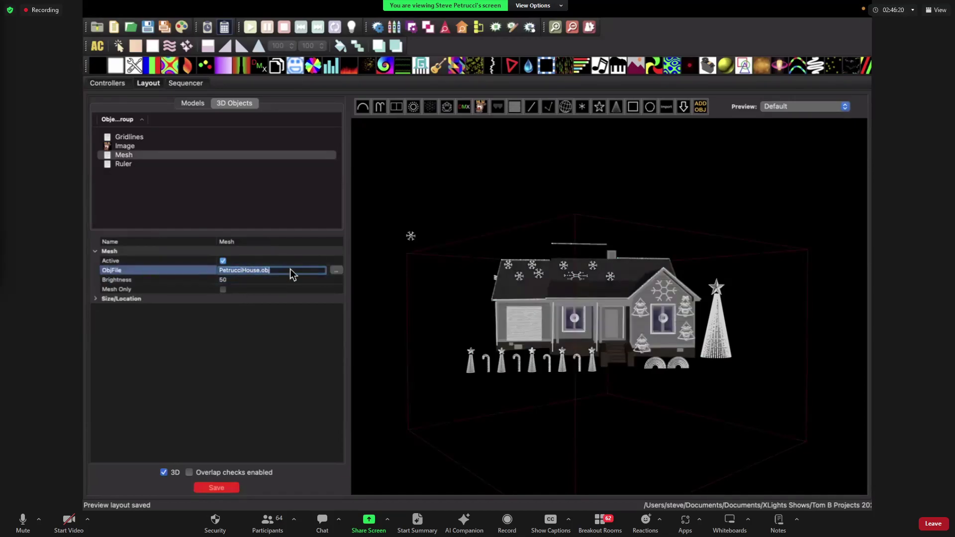
Switch to the browser, rotate the shared HOVER house model to view it, and return to xLights.
left_click_drag(757, 316, 647, 199)
key("ctrl+Up")
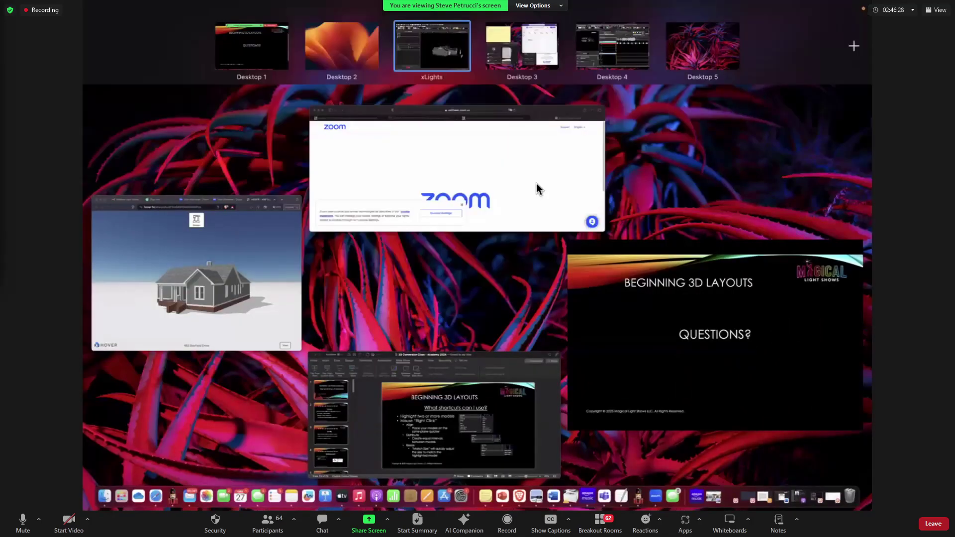
left_click(250, 287)
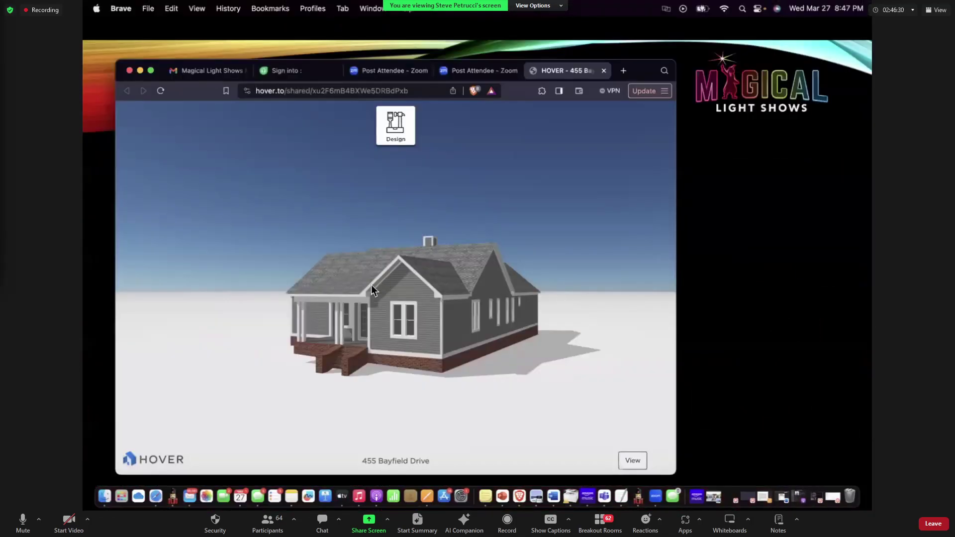
left_click_drag(371, 284, 482, 294)
key("ctrl+Up")
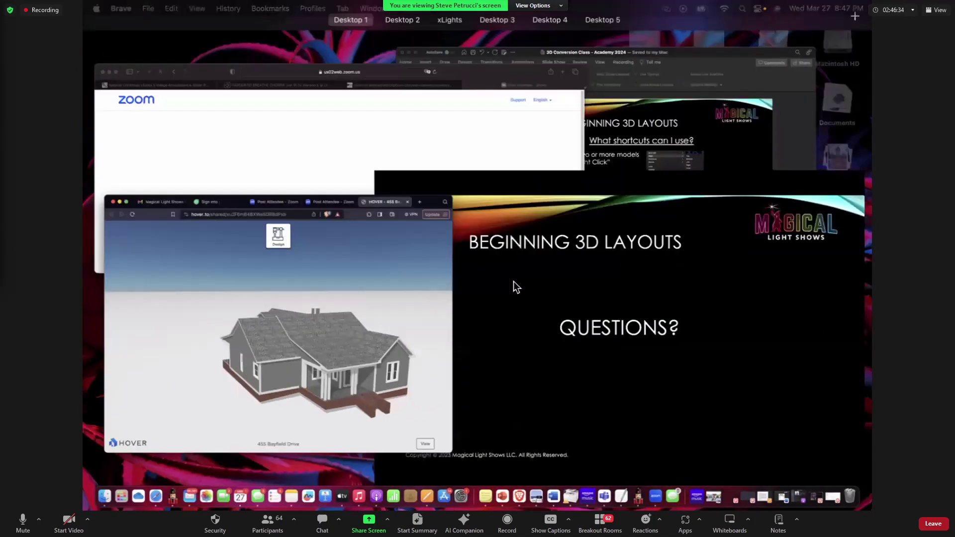
mouse_move(501, 67)
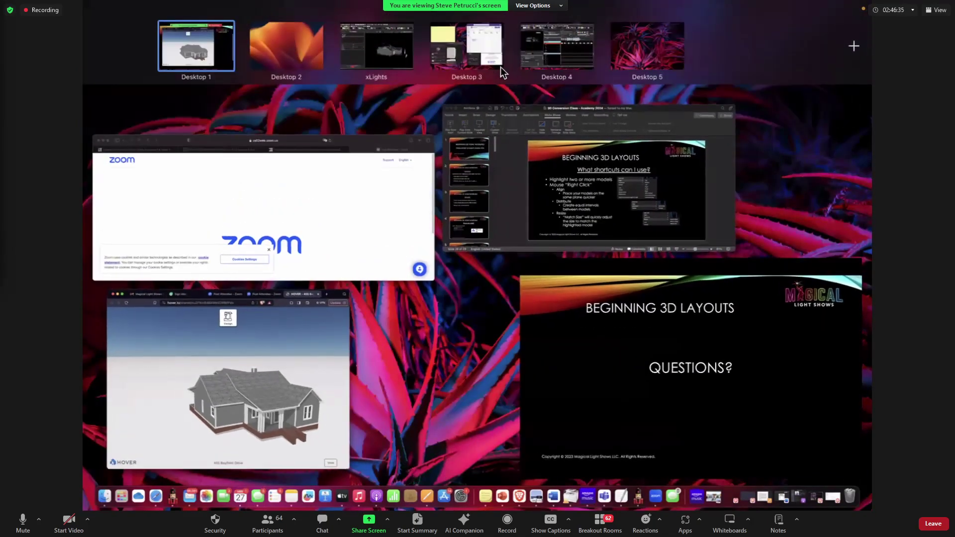
left_click(392, 45)
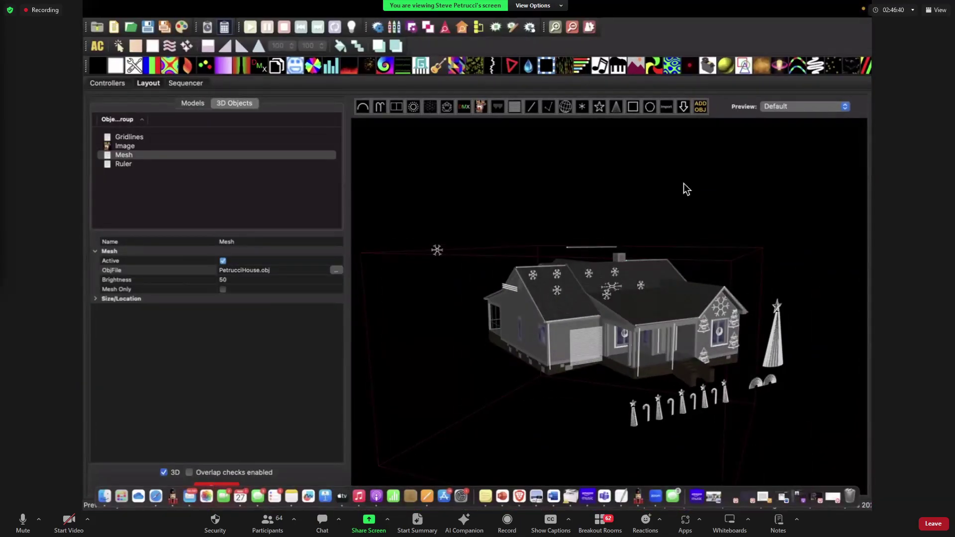
Examine the house mesh and its props in the 3D preview from several angles and distances.
left_click_drag(684, 183, 648, 202)
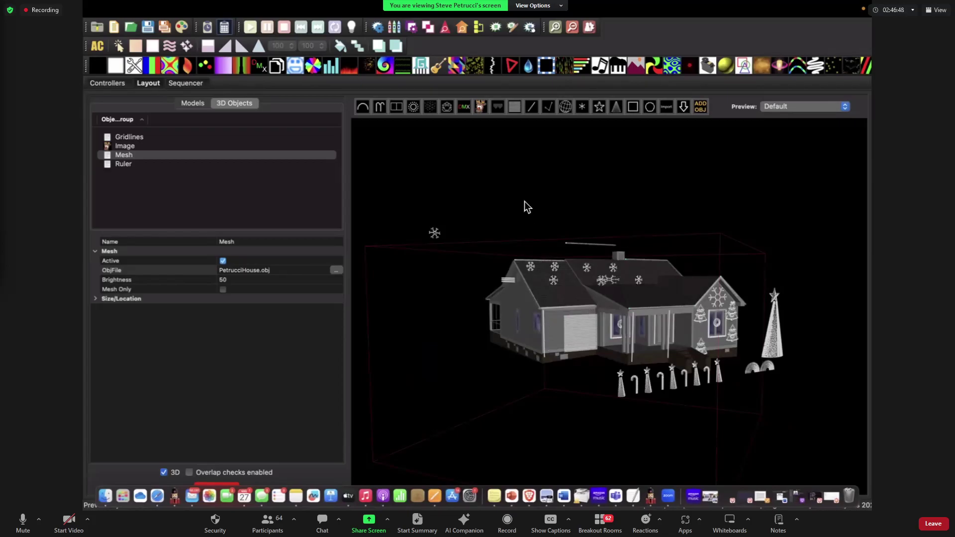
left_click_drag(524, 201, 642, 365)
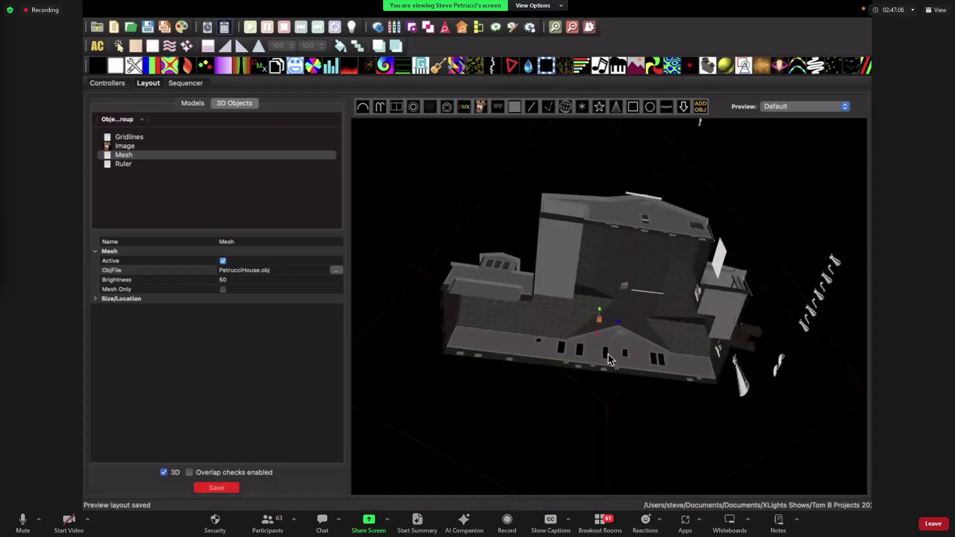
scroll(614, 350, "down", 2)
scroll(615, 352, "up", 4)
scroll(615, 354, "down", 3)
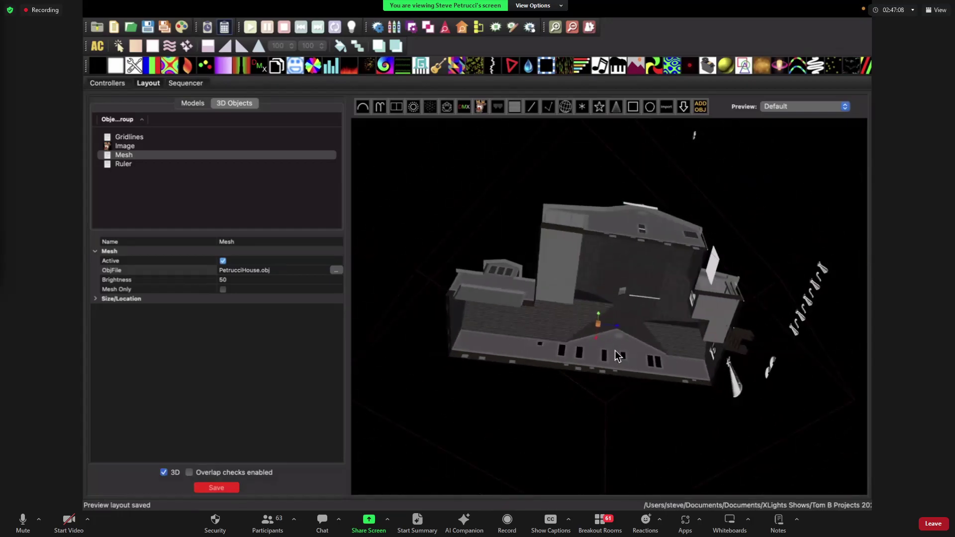
scroll(616, 352, "up", 3)
scroll(618, 351, "down", 2)
scroll(618, 350, "down", 2)
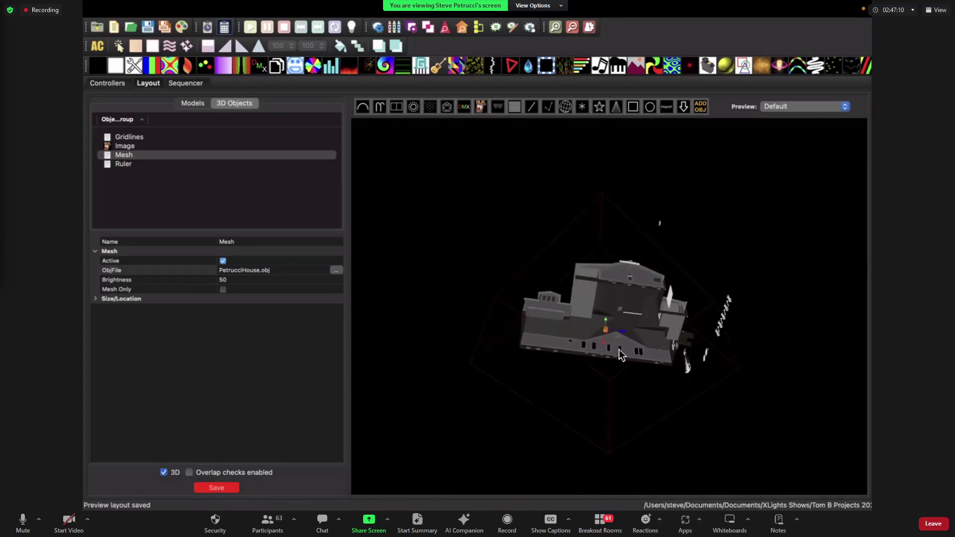
scroll(620, 349, "up", 2)
scroll(621, 347, "down", 5)
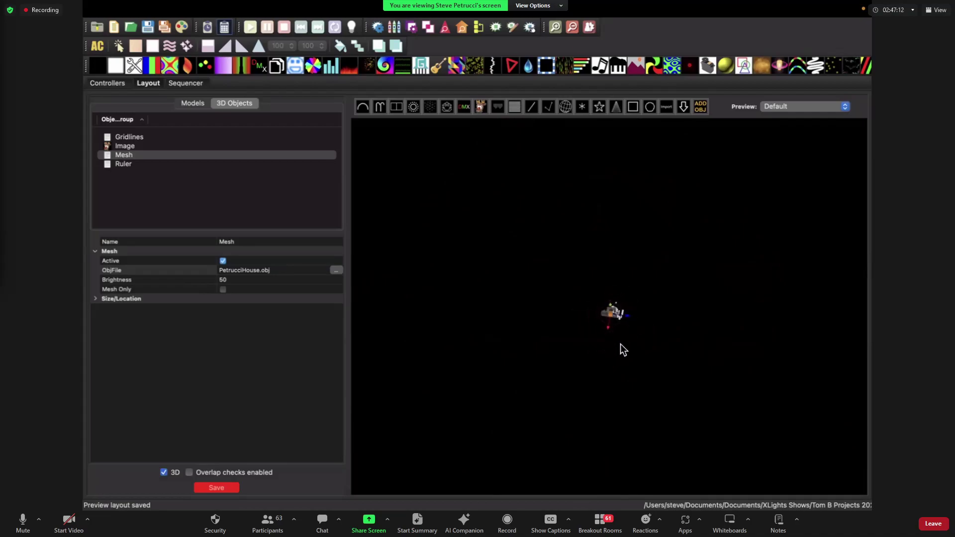
left_click_drag(620, 348, 505, 361)
left_click_drag(620, 364, 642, 312)
Reset the 3D preview's viewpoint and look at the front of the house.
right_click(542, 239)
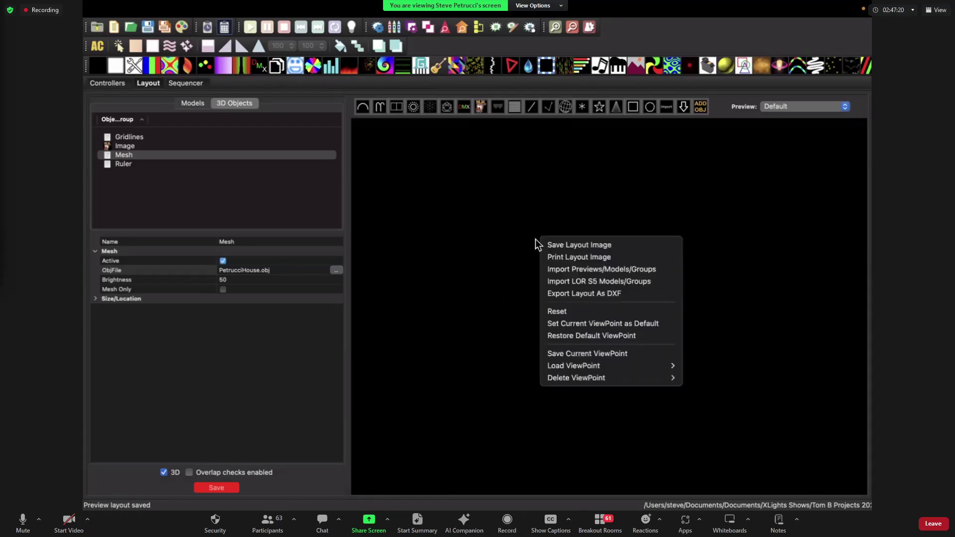
left_click(575, 312)
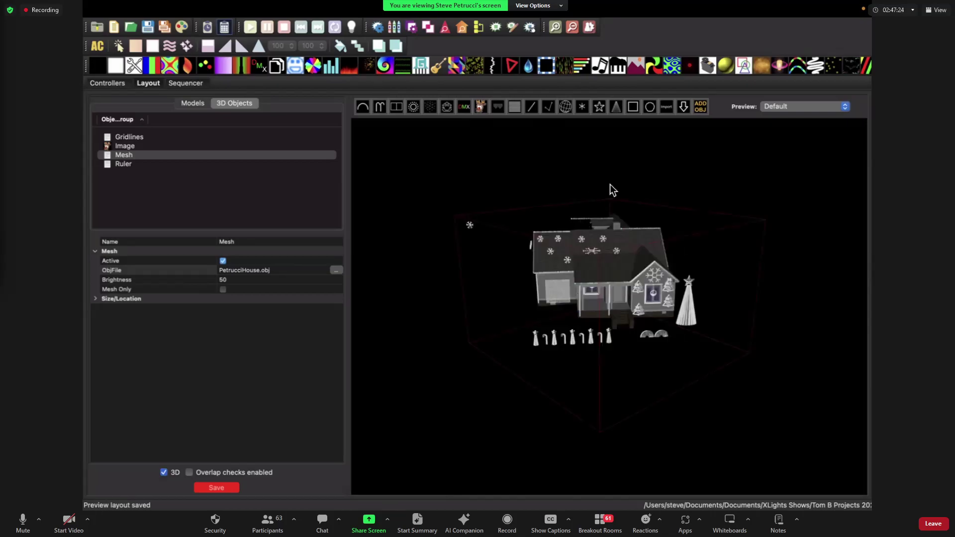
left_click_drag(610, 185, 608, 171)
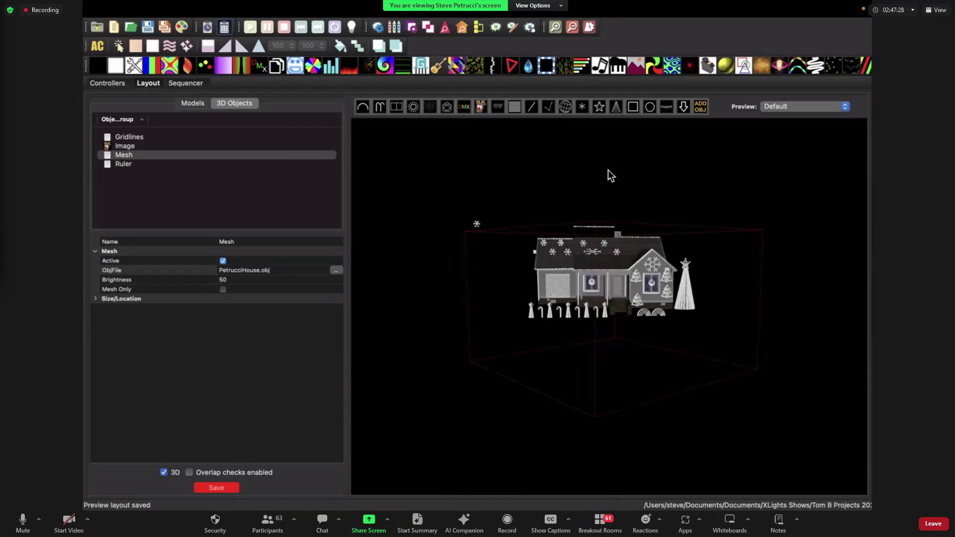
Activate the Ruler object to view it against the house, and deactivate it again.
left_click(136, 164)
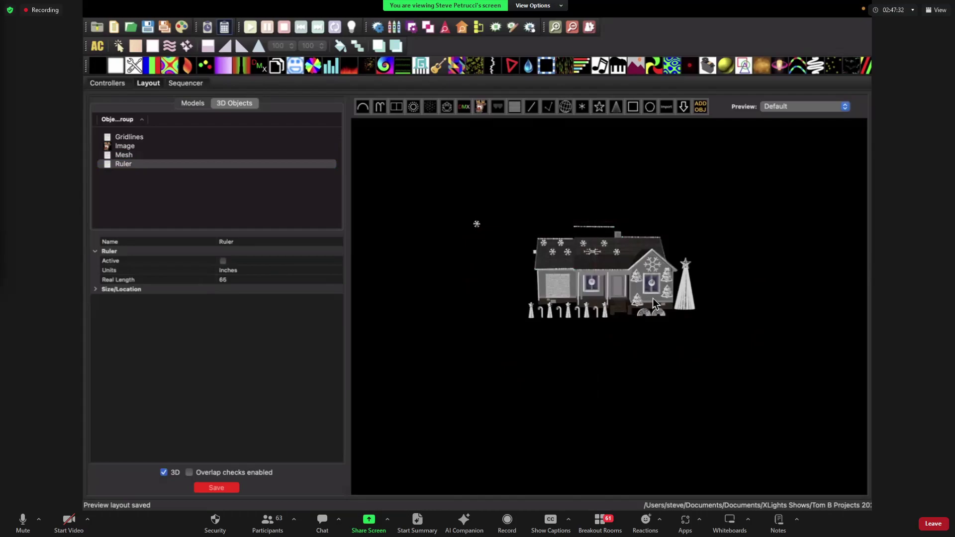
left_click(222, 264)
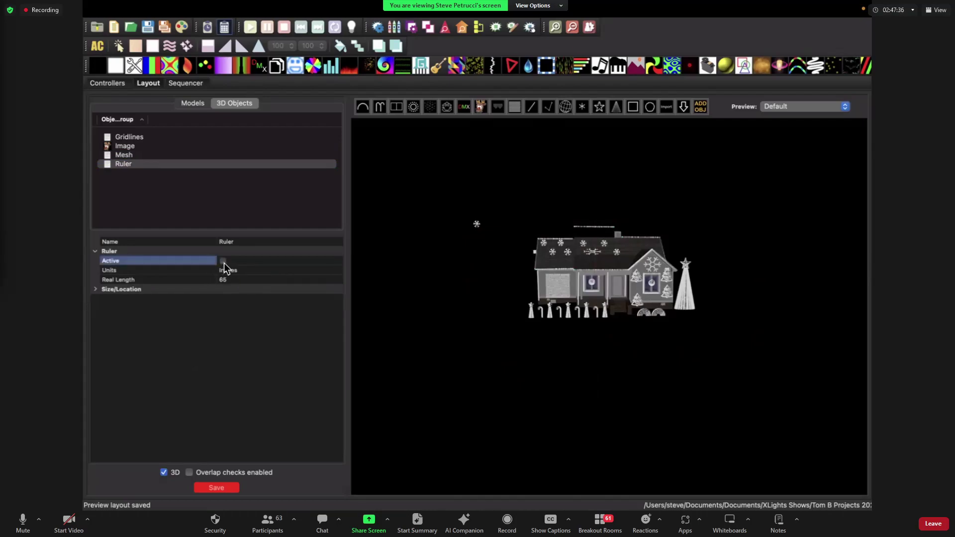
left_click(223, 262)
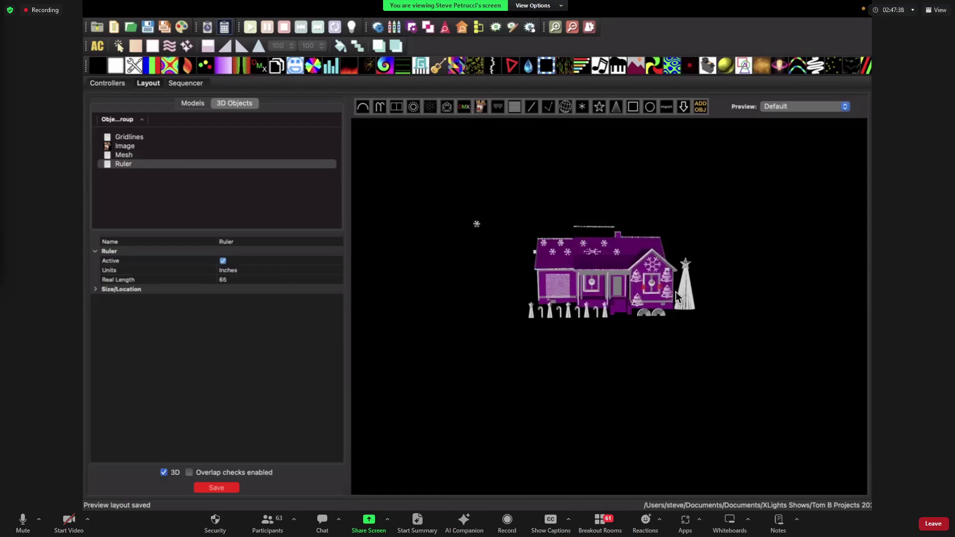
left_click(686, 234)
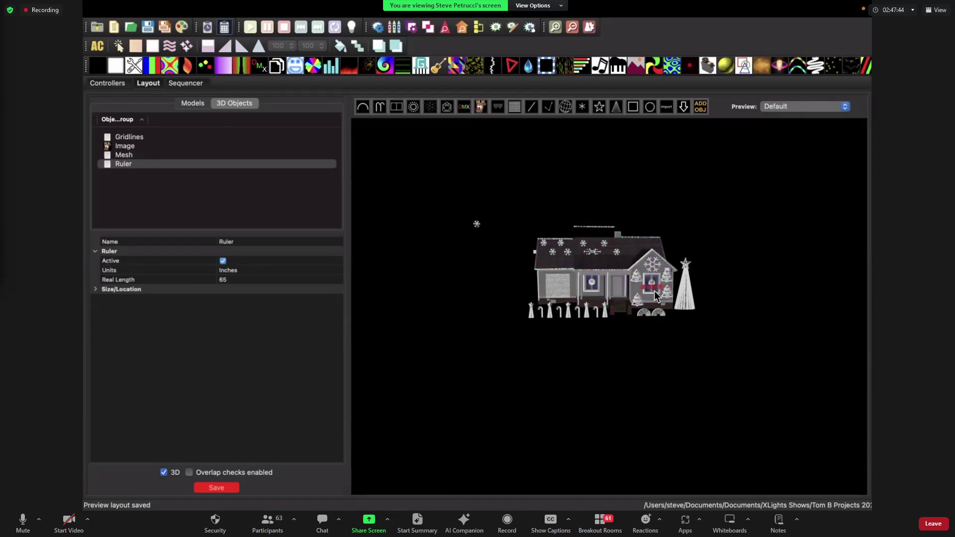
left_click(224, 263)
Switch from the 3D objects to the models list and save the layout.
left_click(191, 103)
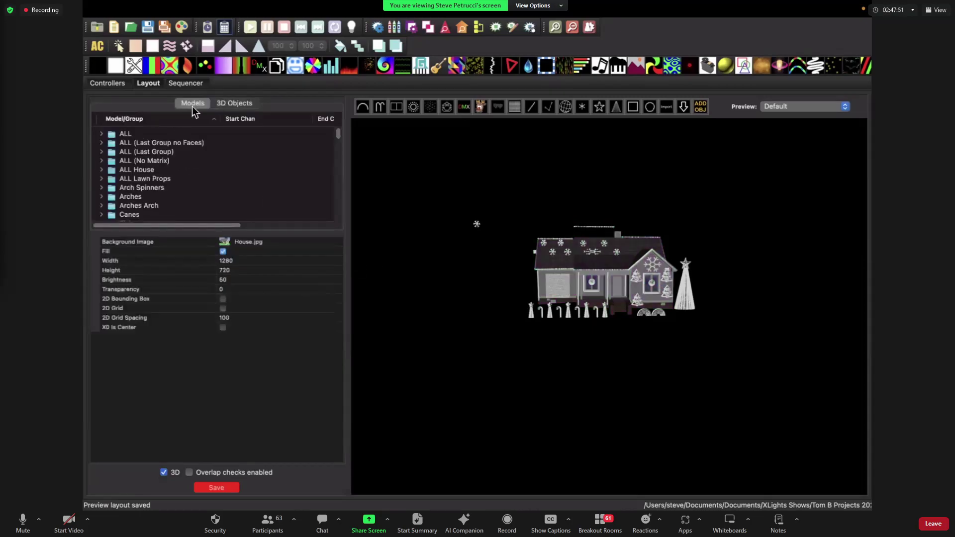
left_click(219, 488)
Move Roof Line Top 2 slightly higher above the roof and deselect it.
scroll(623, 229, "up", 3)
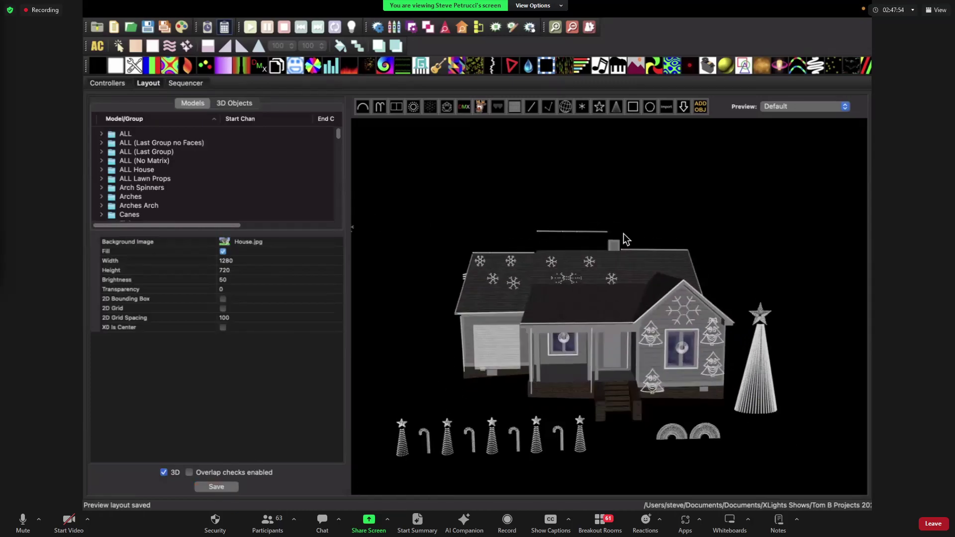
left_click_drag(657, 194, 650, 194)
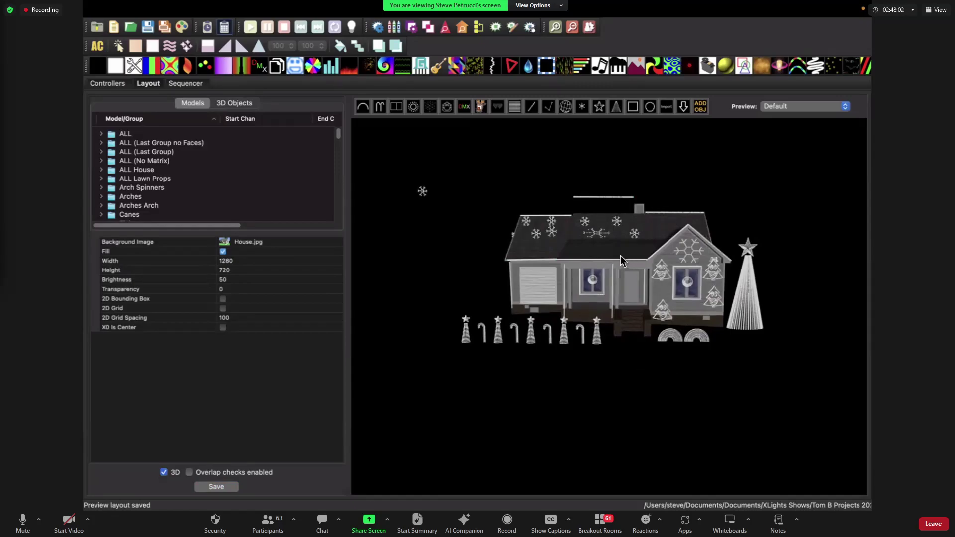
scroll(620, 252, "up", 5)
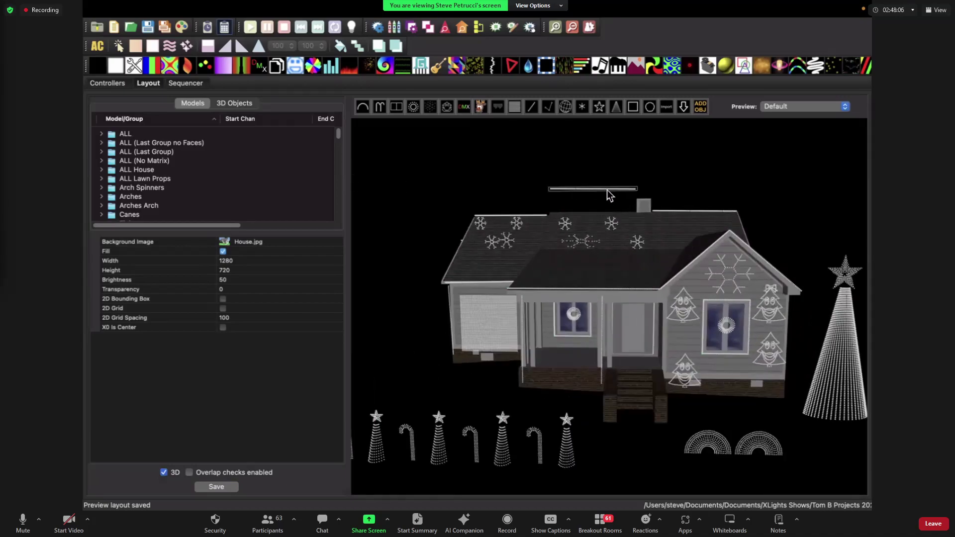
left_click(603, 192)
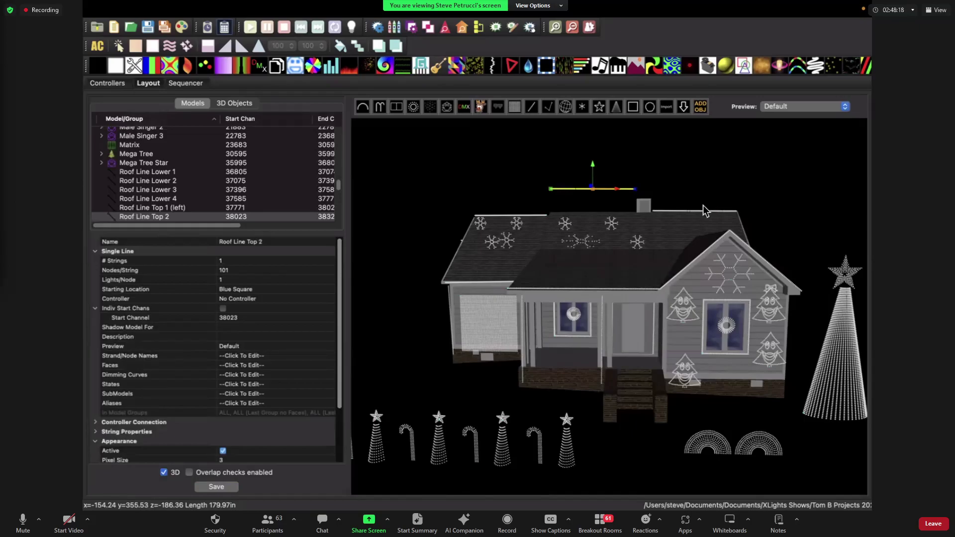
mouse_move(594, 168)
left_mouse_down()
mouse_move(594, 190)
mouse_move(596, 162)
left_mouse_up()
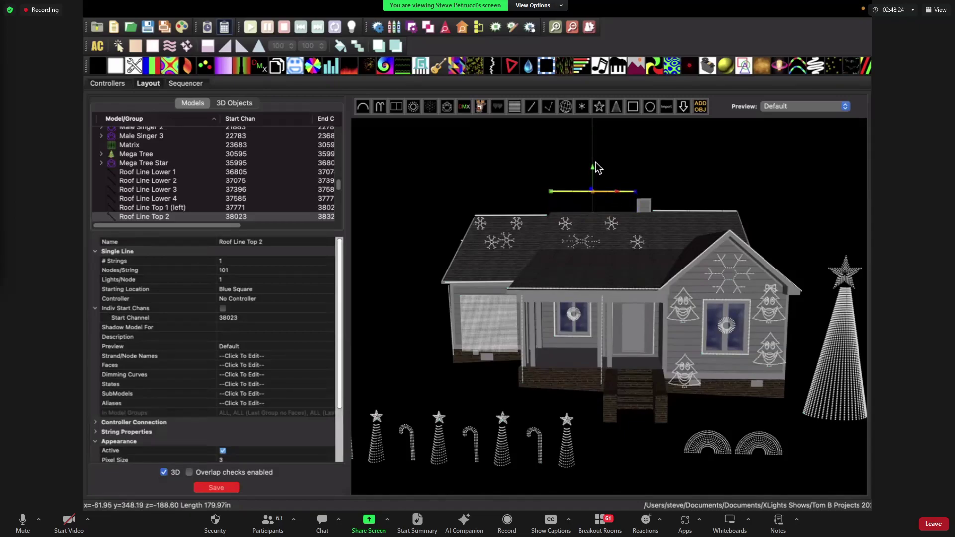
left_click(667, 165)
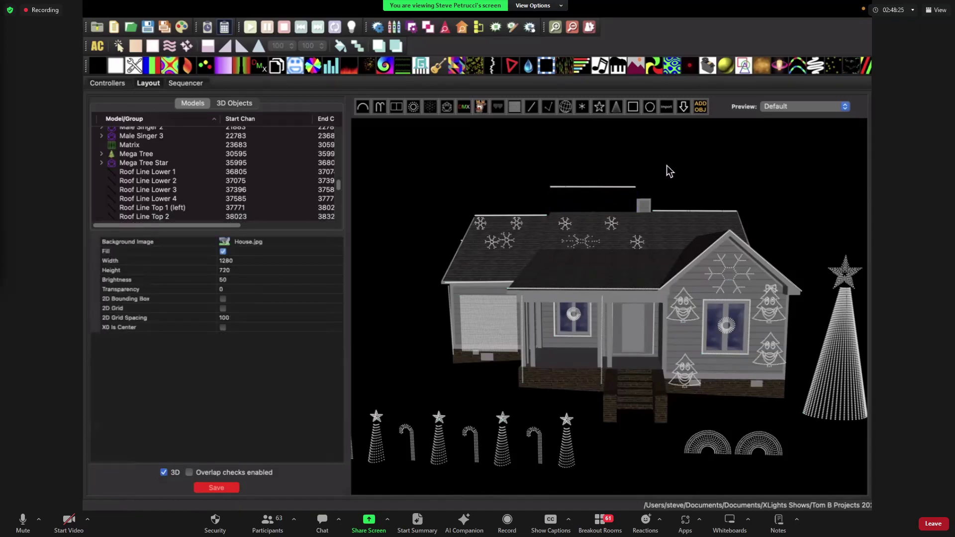
Align the bottom of Roof Line Top 2 with Roof Line Top 3.
left_click(699, 216)
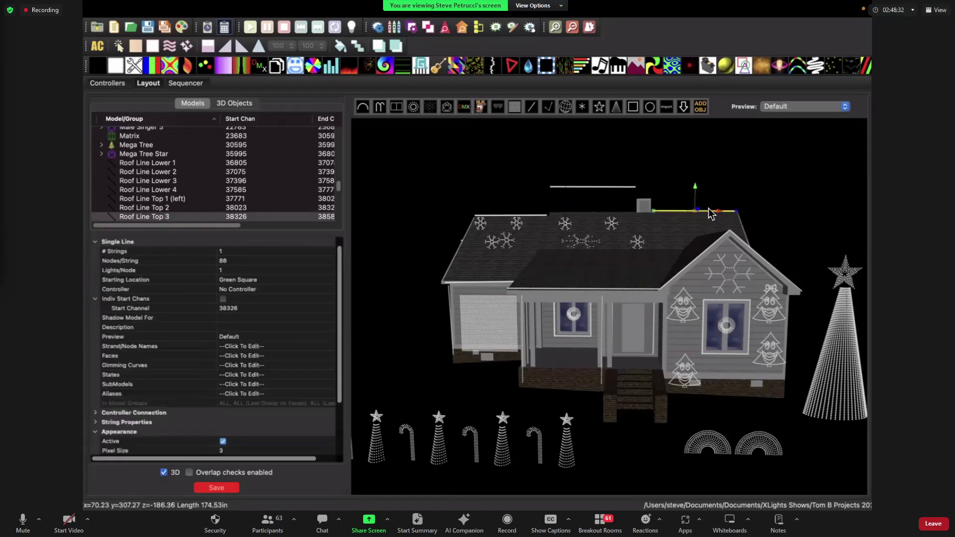
left_click(614, 193, "ctrl")
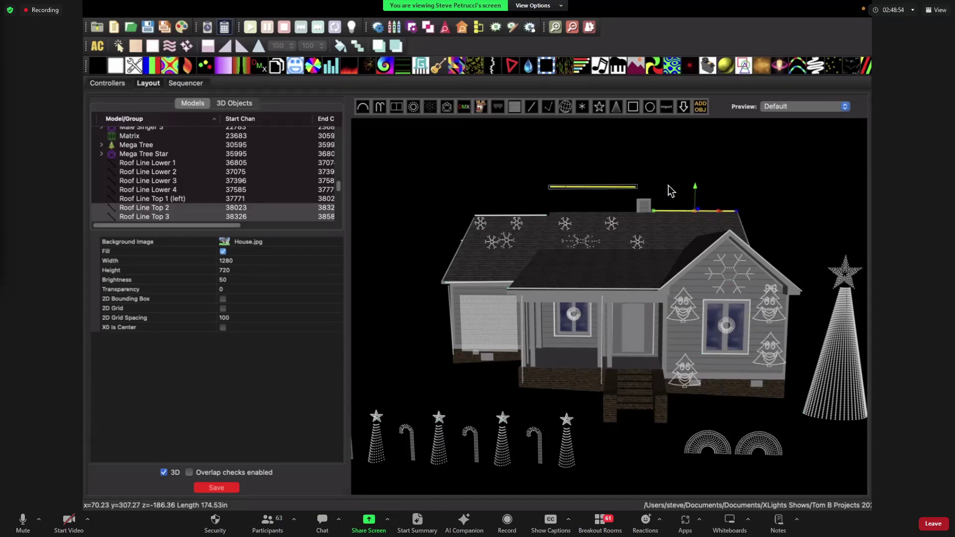
right_click(683, 156)
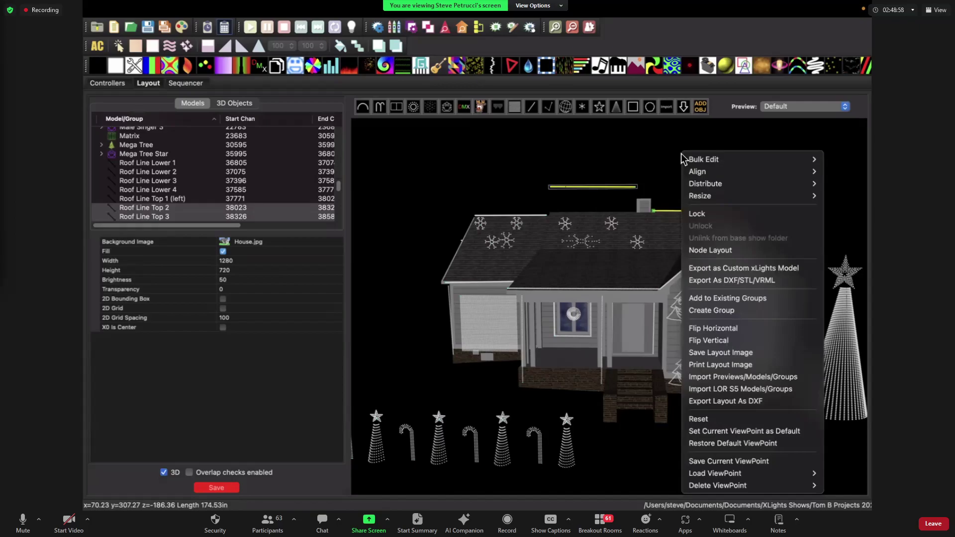
mouse_move(711, 175)
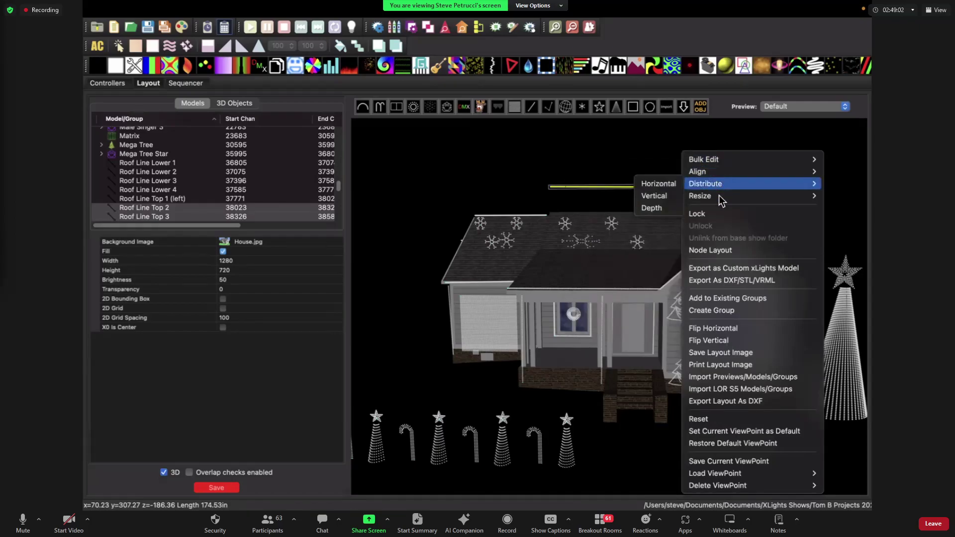
mouse_move(719, 196)
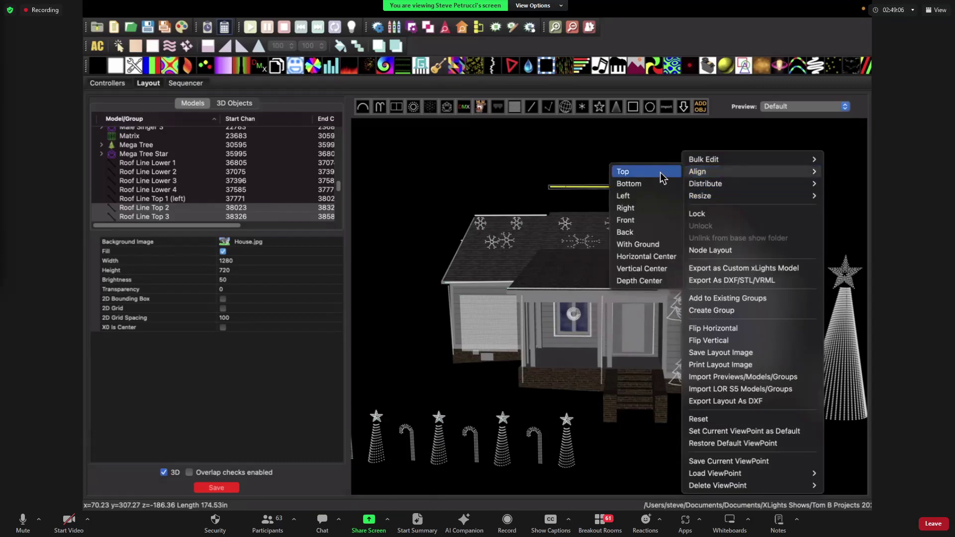
left_click(642, 183)
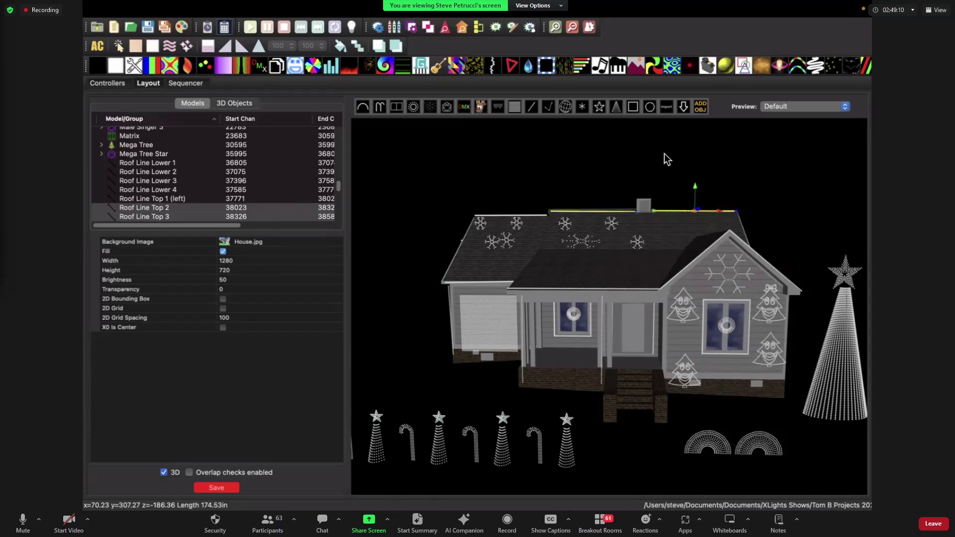
Inspect the aligned roof lines from above and from the front, clearing the selection.
left_click_drag(665, 156, 683, 230)
scroll(682, 203, "down", 3)
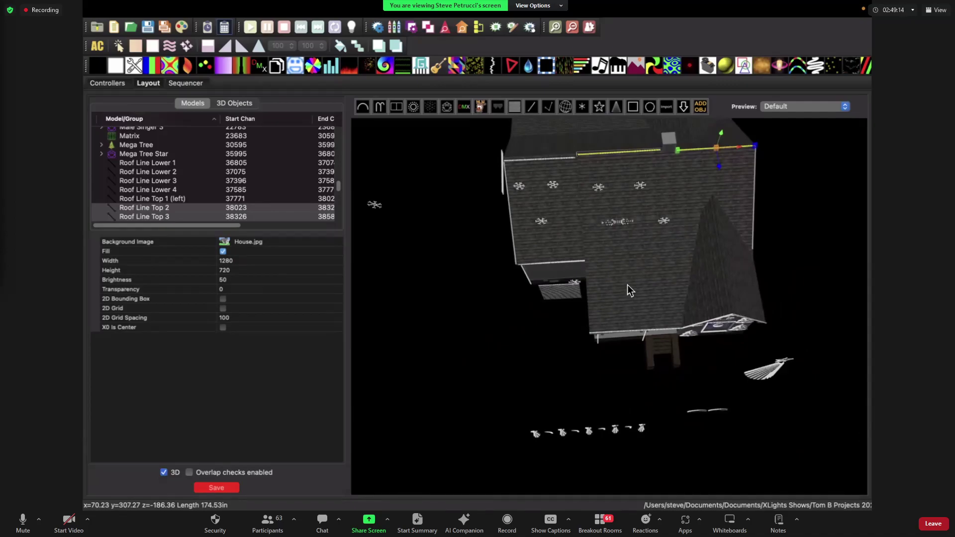
left_click_drag(628, 285, 624, 256)
left_click_drag(675, 195, 628, 248)
left_click(693, 179)
left_click_drag(628, 255, 652, 246)
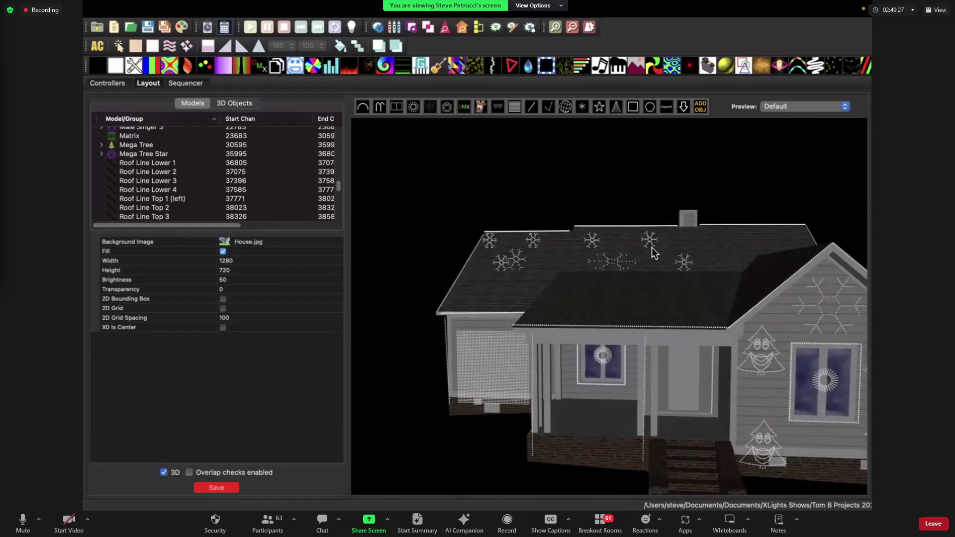
Check the width, height and depth of Flake 6, the distorted snowflake on the roof.
left_click(607, 263)
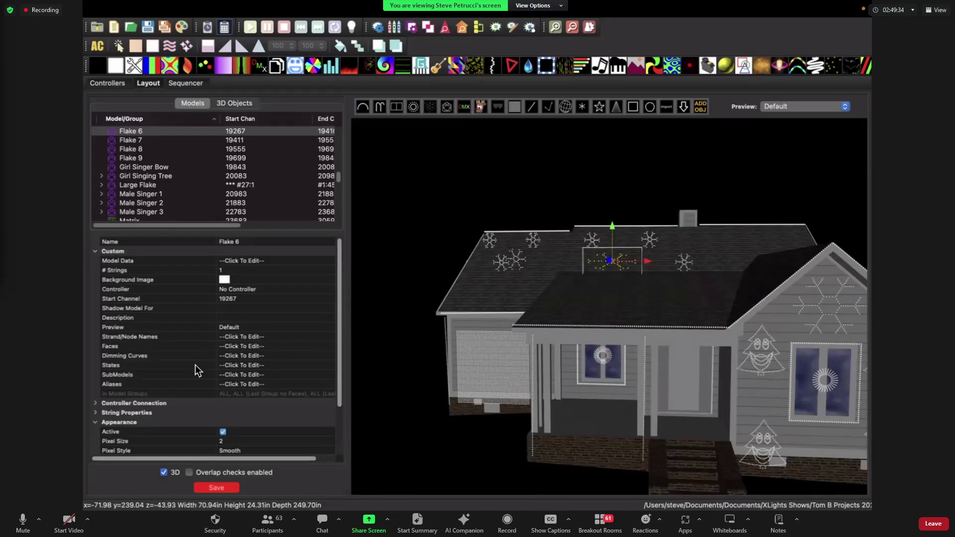
scroll(195, 366, "down", 3)
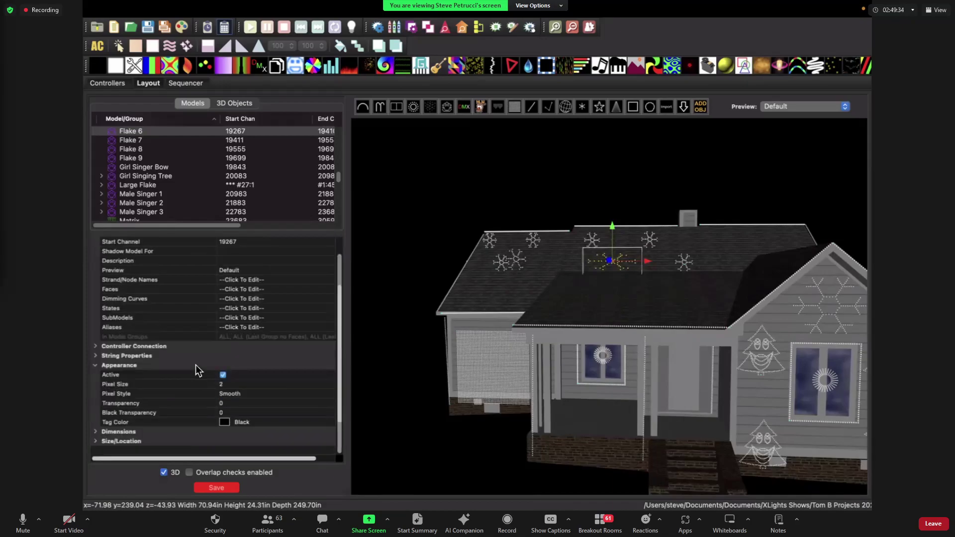
left_click(95, 432)
scroll(132, 405, "down", 1)
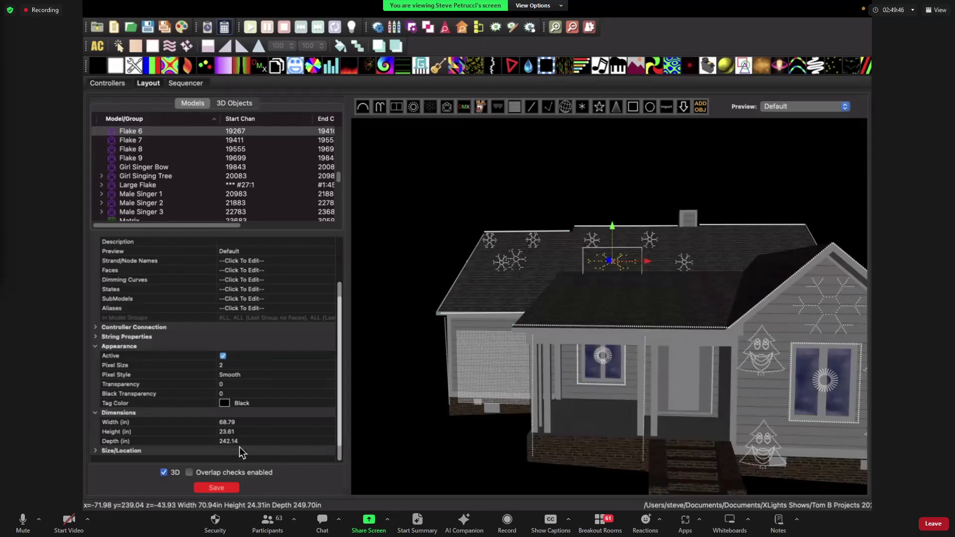
Set the width and height of Flake 5 to 24 inches each.
left_click(594, 242)
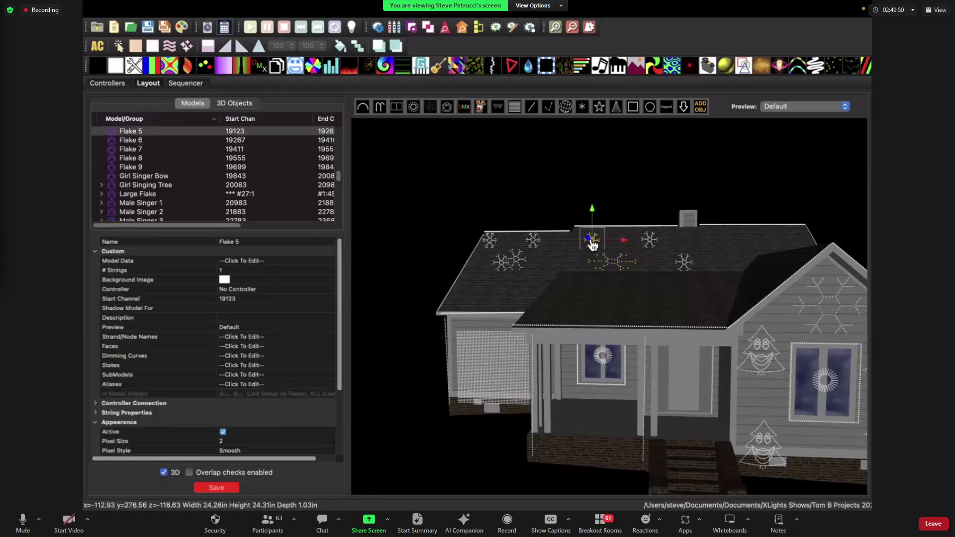
scroll(158, 433, "down", 3)
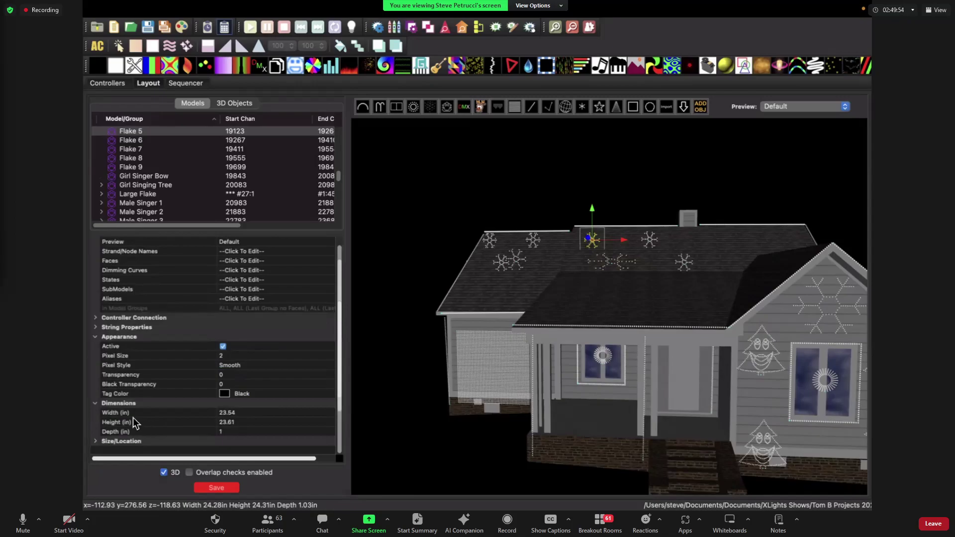
left_click(237, 433)
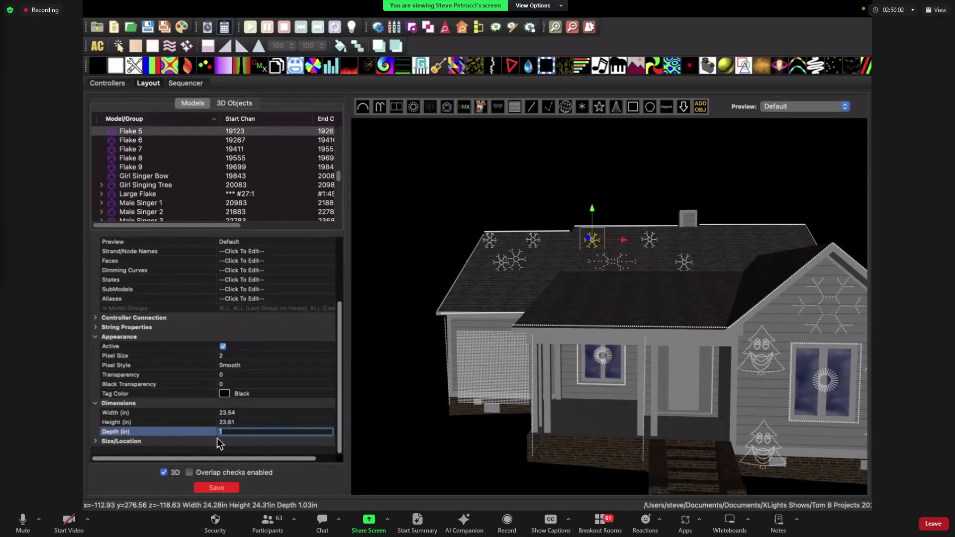
left_click(249, 413)
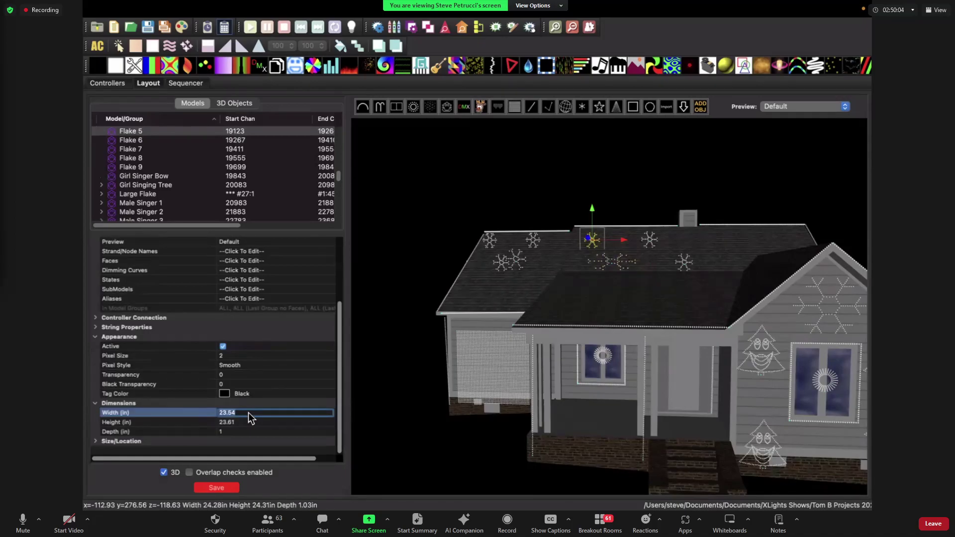
left_click(250, 422)
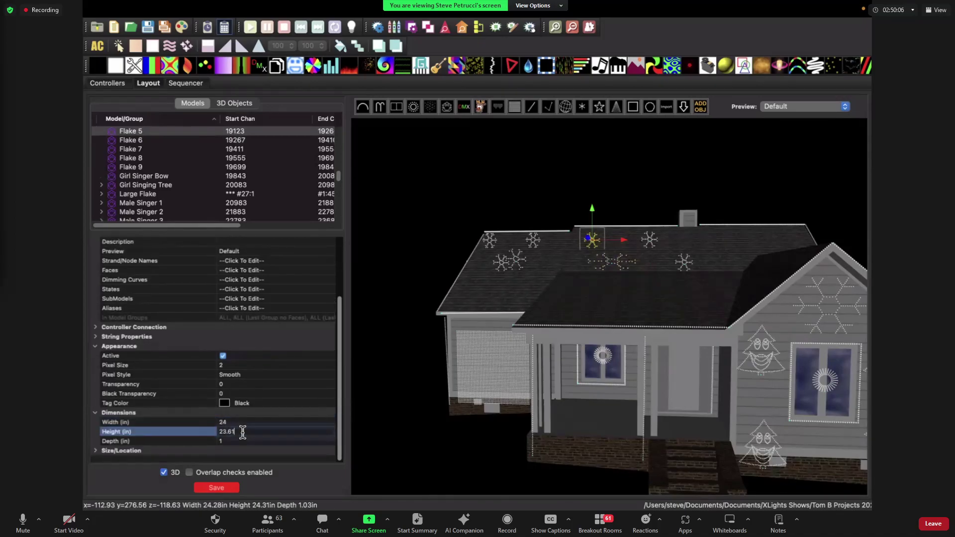
type("24")
left_click(243, 423)
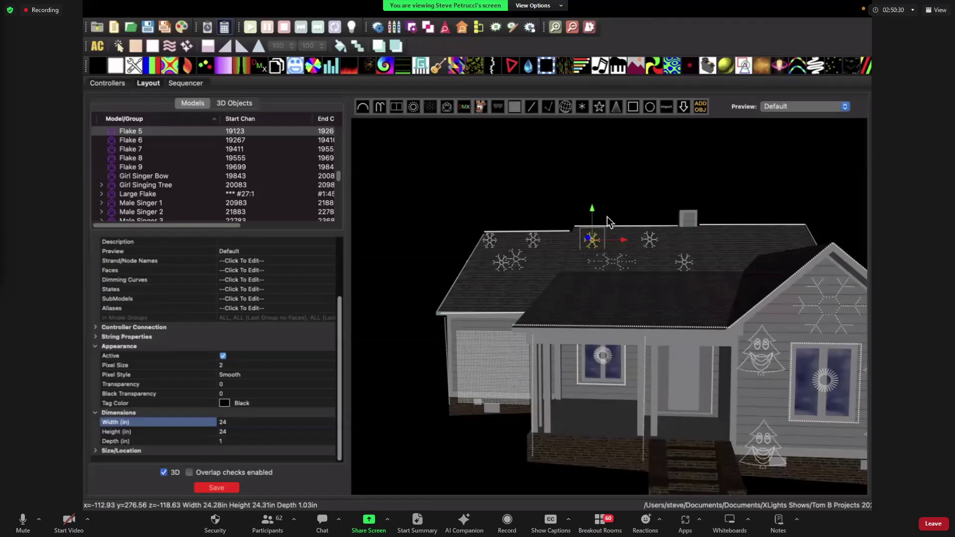
Resize Flake 6 to match the size of Flake 5 and clear the selection.
left_click(620, 262, "ctrl")
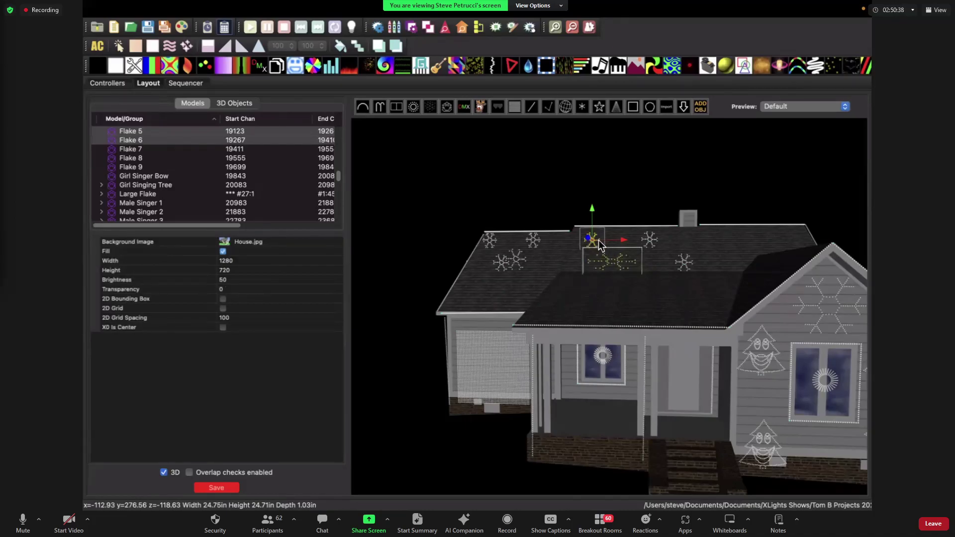
right_click(621, 194)
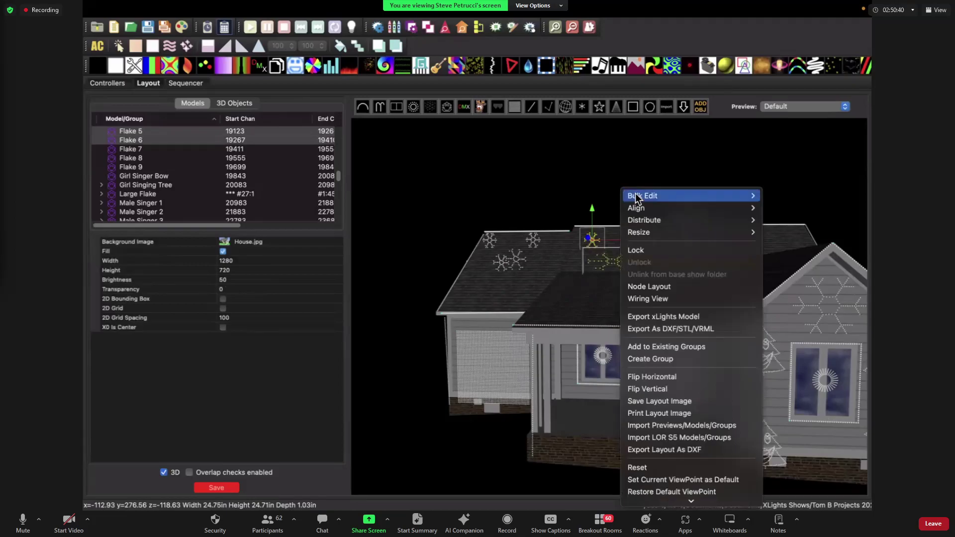
mouse_move(661, 233)
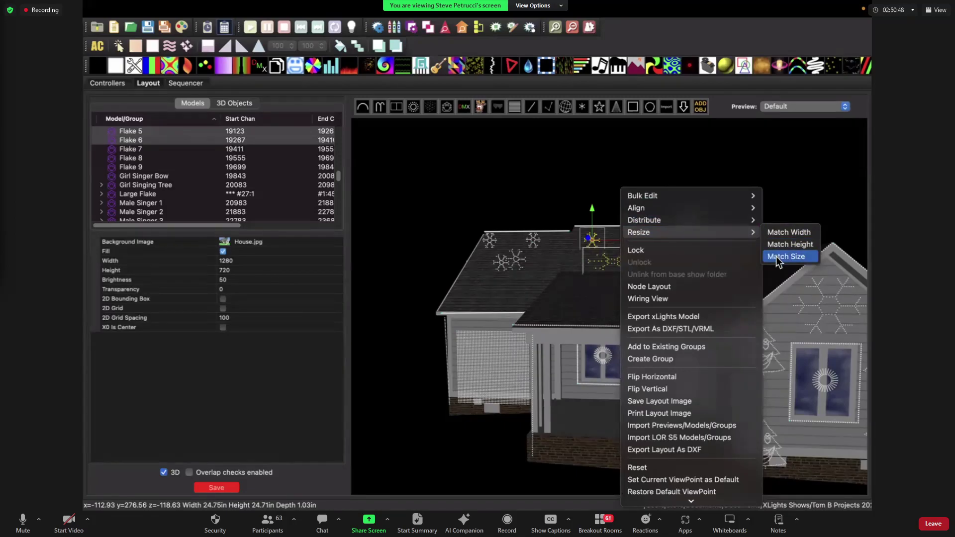
left_click(777, 261)
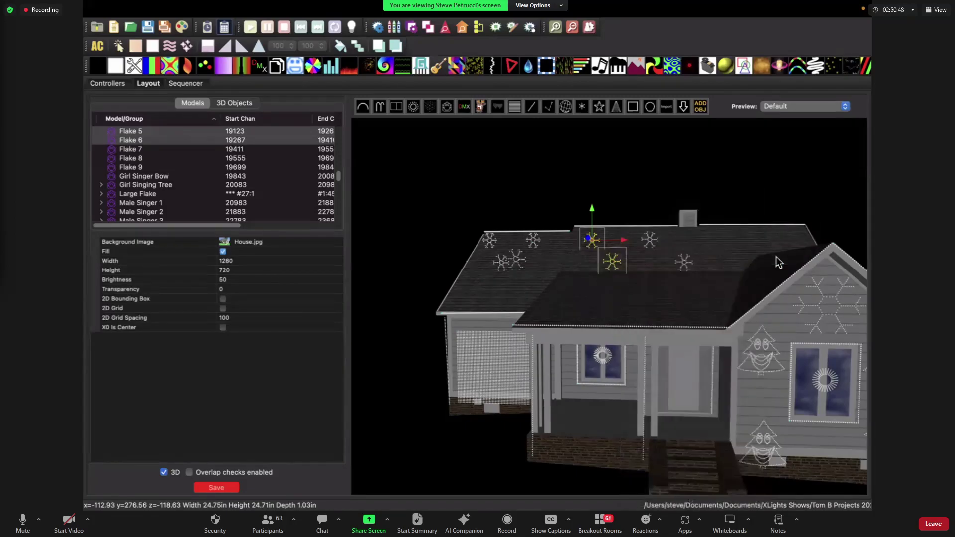
left_click(592, 259)
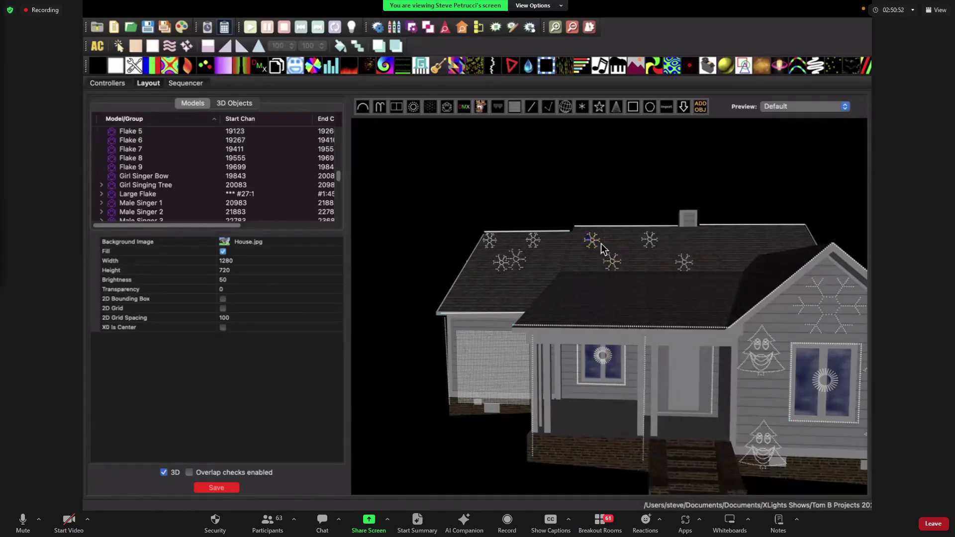
Compare the dimensions of Flake 5 and Flake 6, including their depth.
left_click(592, 240)
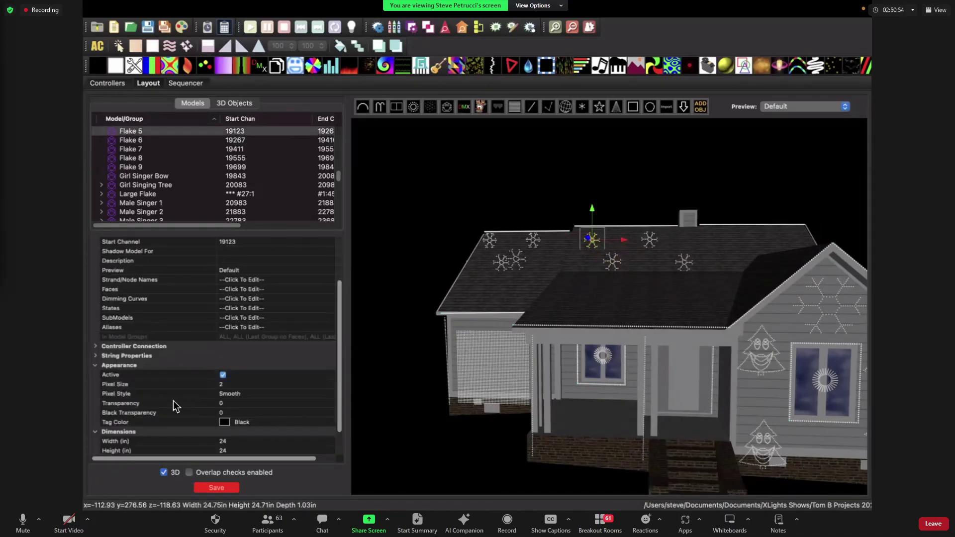
scroll(174, 401, "down", 3)
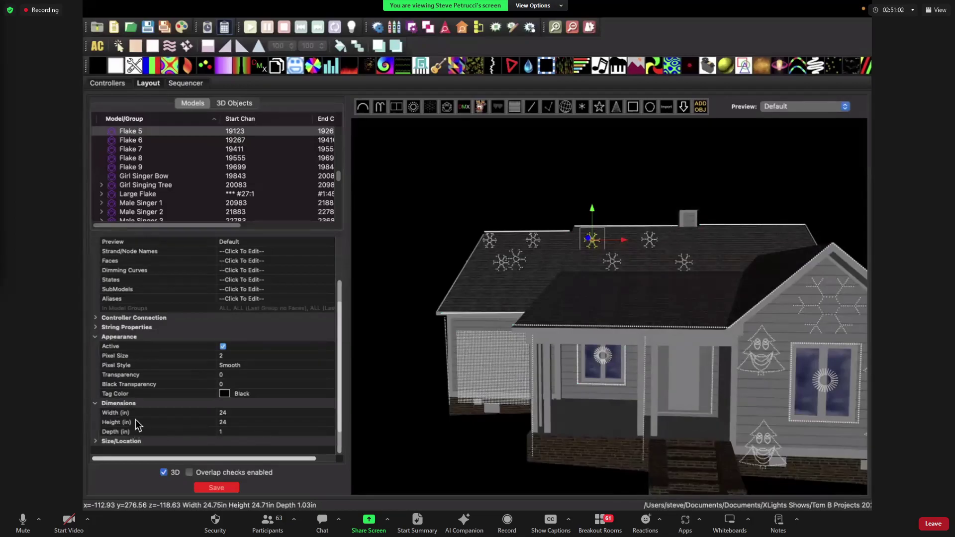
left_click(616, 262)
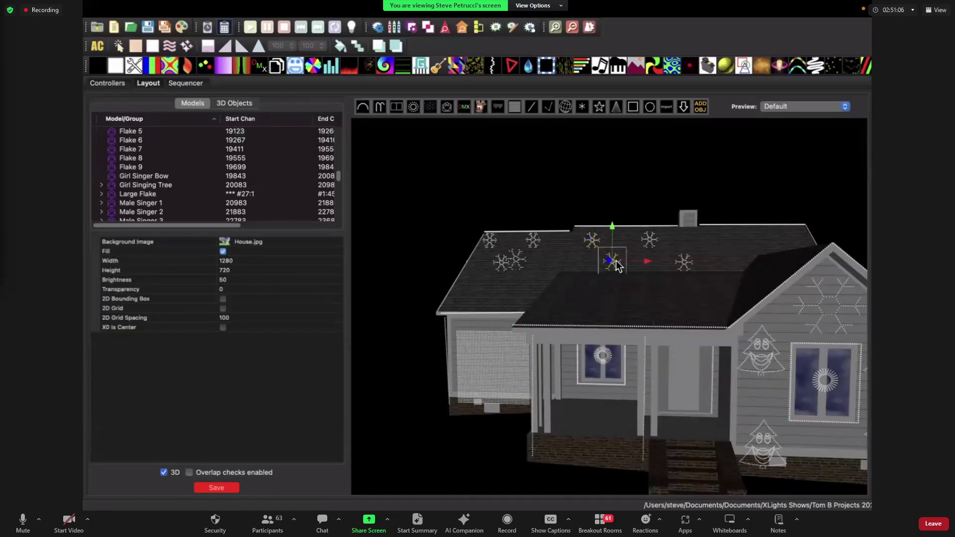
scroll(202, 430, "down", 3)
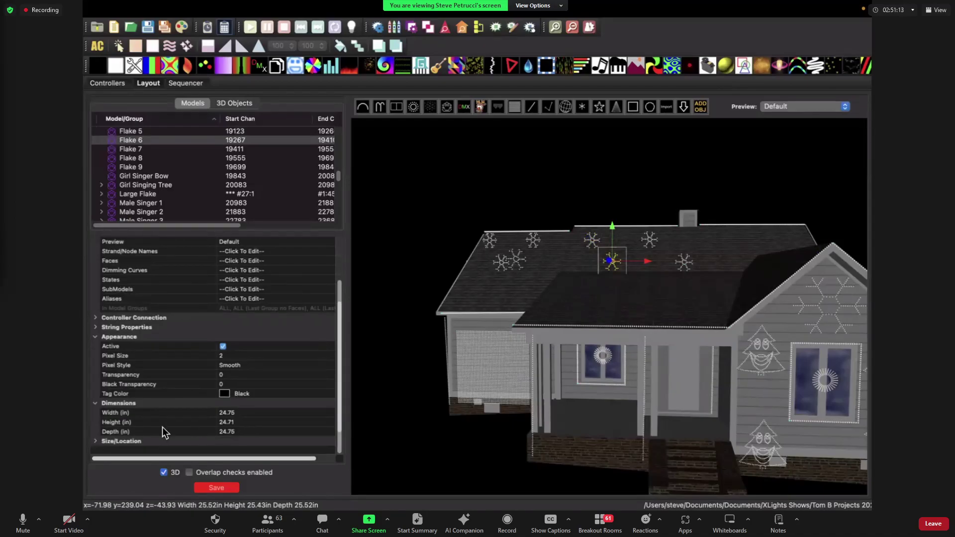
left_click(244, 432)
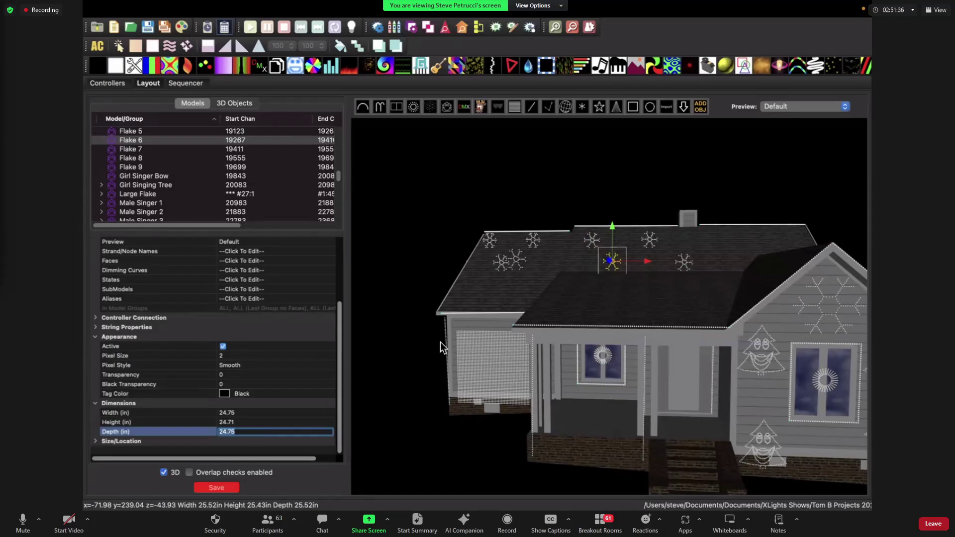
Align the front of Flake 6 with the front of Flake 5.
left_click_drag(601, 238, 631, 217)
left_click(631, 213)
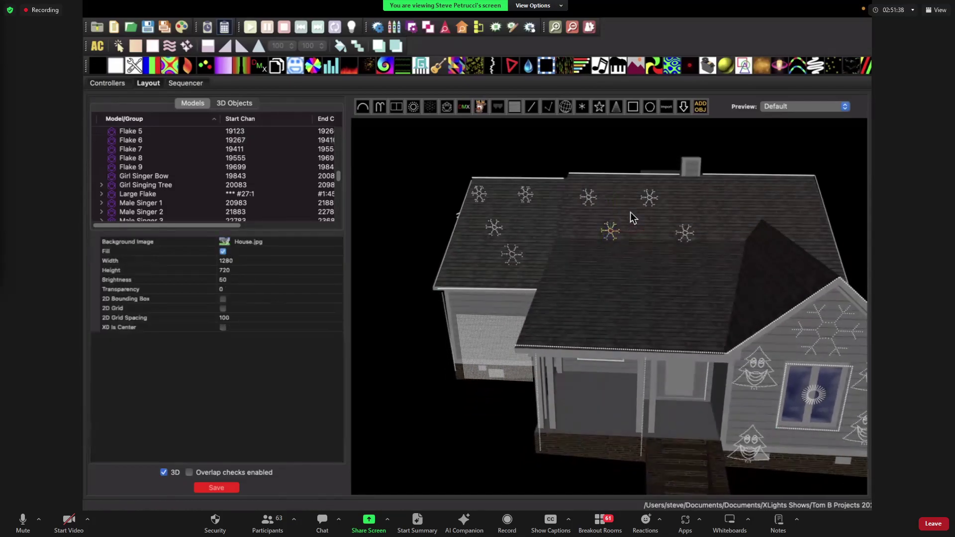
left_click_drag(630, 268, 605, 222)
left_click(587, 181)
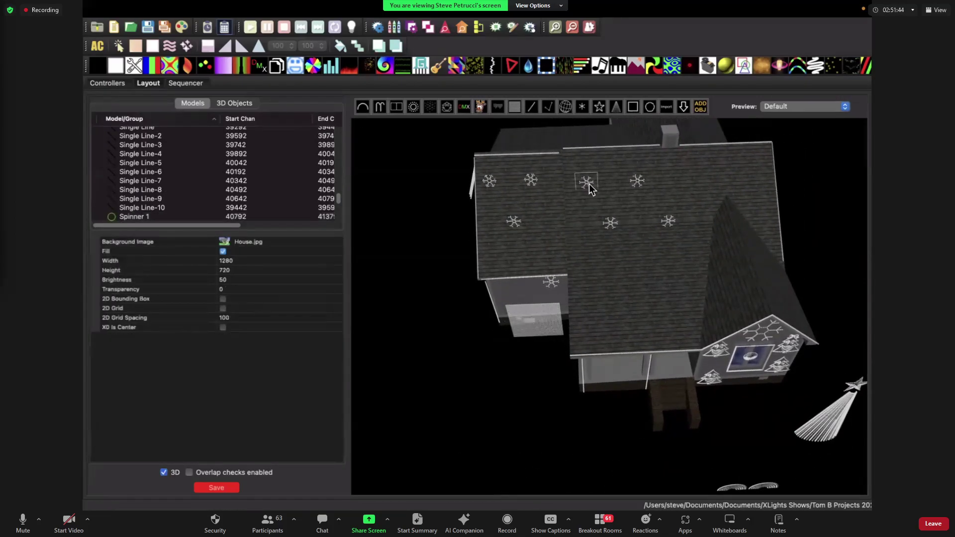
left_click(609, 223, "ctrl")
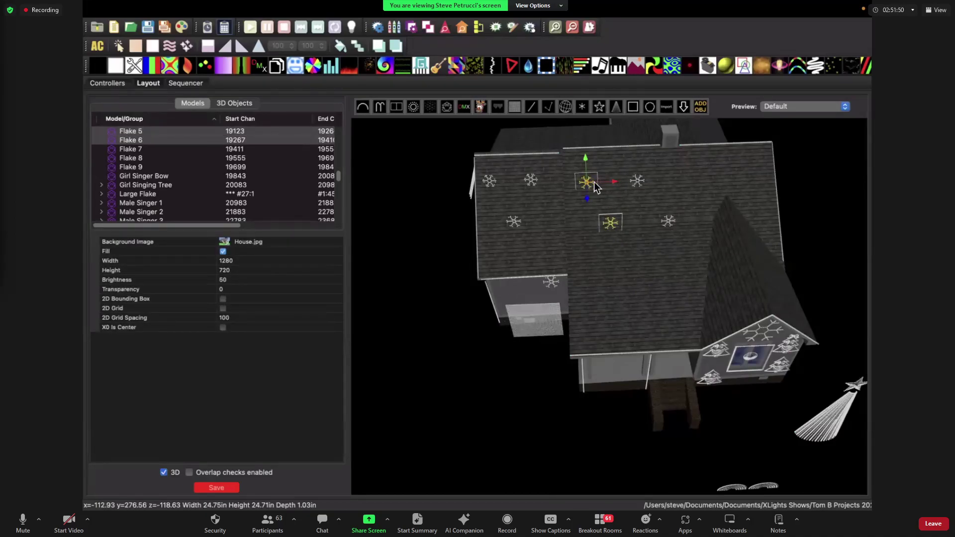
right_click(623, 207)
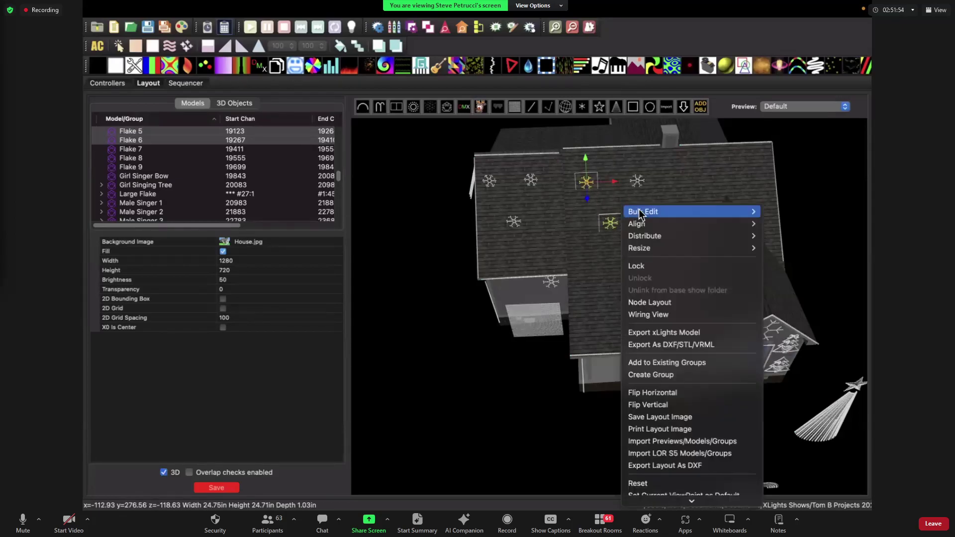
mouse_move(700, 228)
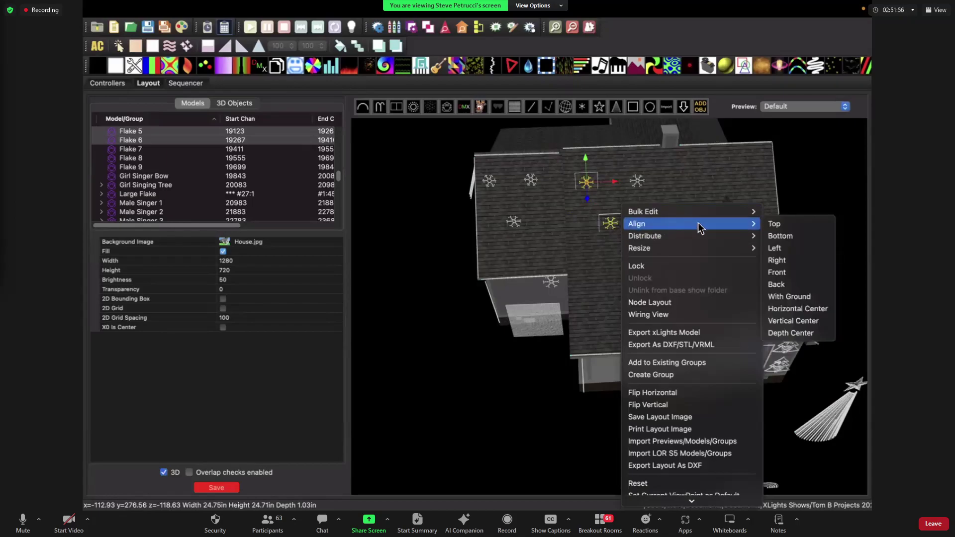
left_click(796, 273)
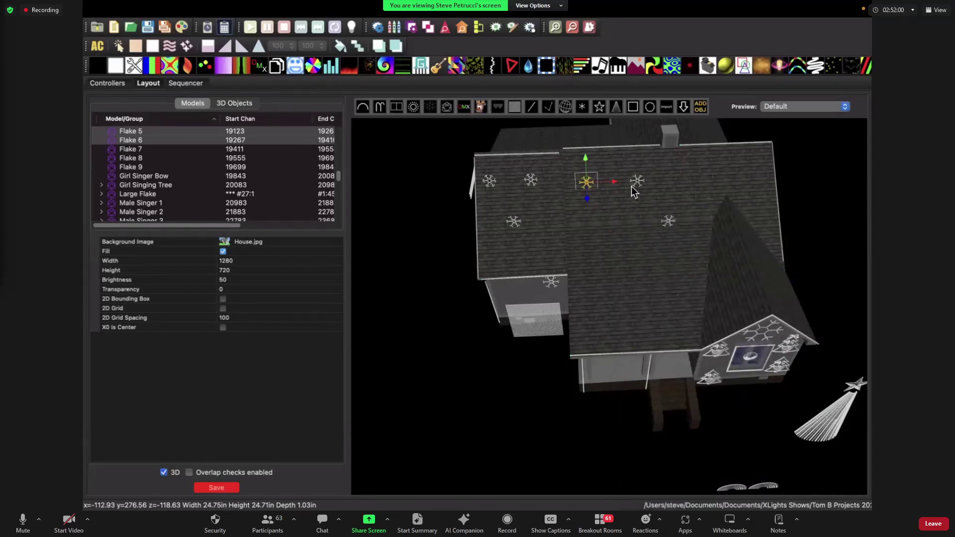
Move Flake 5 and Flake 6 together forward out of the roof, placing Flake 5 at about z = -2.6.
left_click_drag(618, 187, 632, 310)
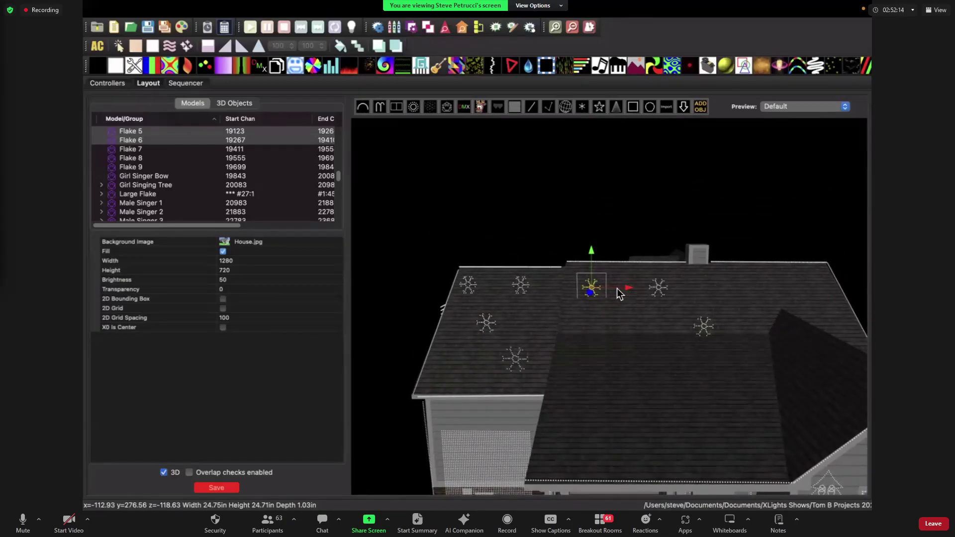
left_click_drag(592, 292, 591, 313)
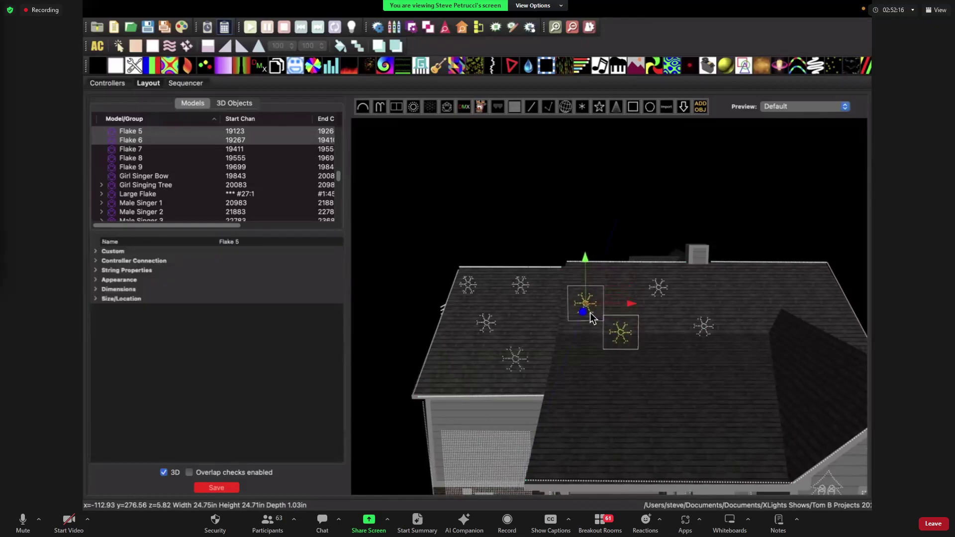
left_click_drag(671, 331, 634, 215)
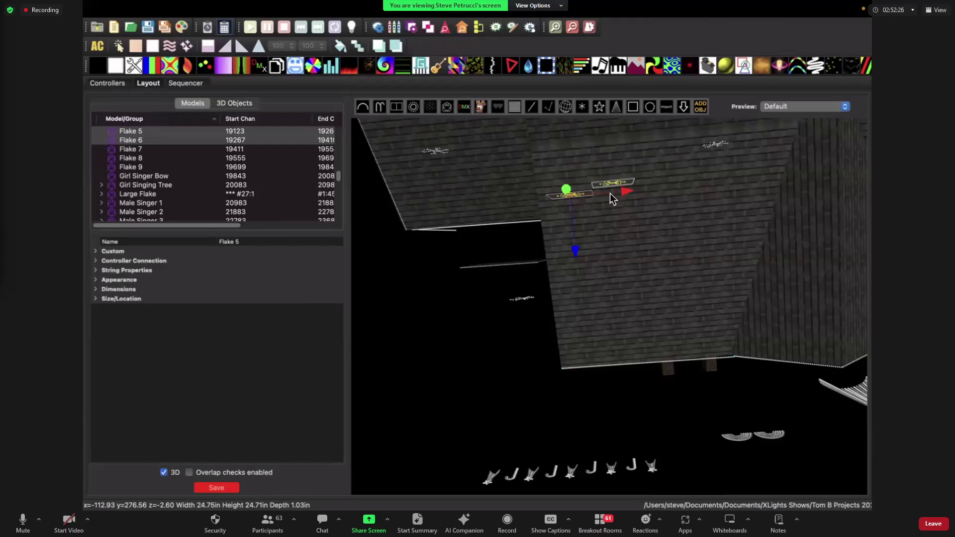
left_click_drag(615, 214, 612, 230)
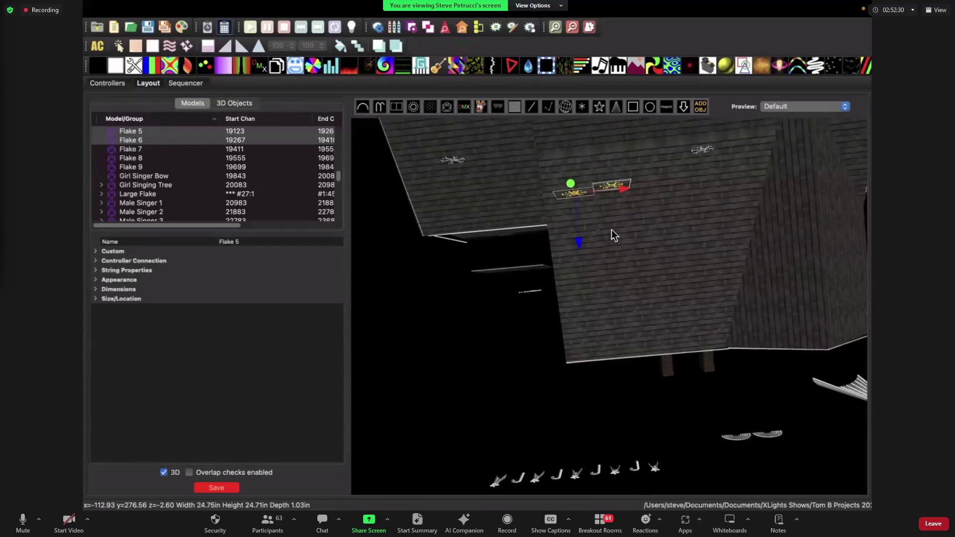
Set the depth of Flake 6 to 1 inch.
left_click(614, 189)
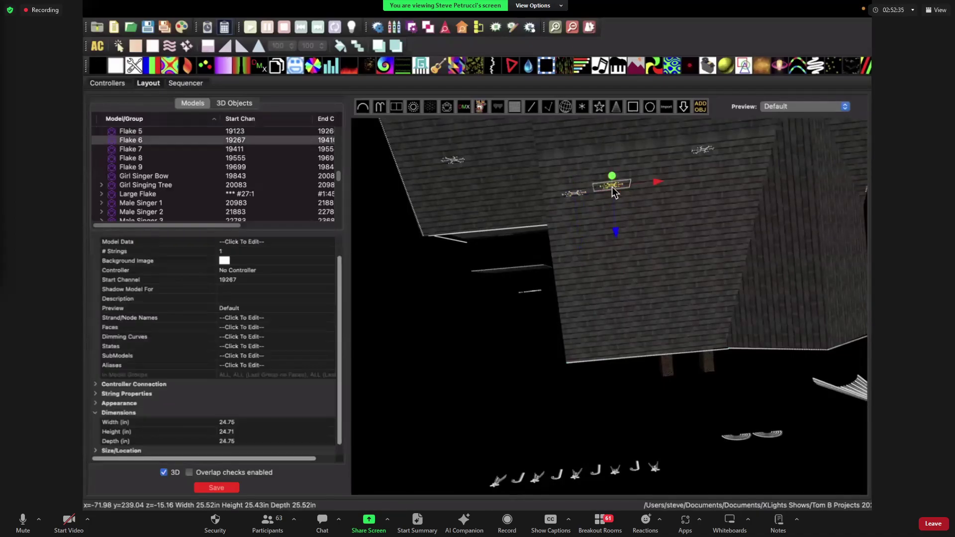
scroll(243, 436, "down", 1)
left_click(240, 431)
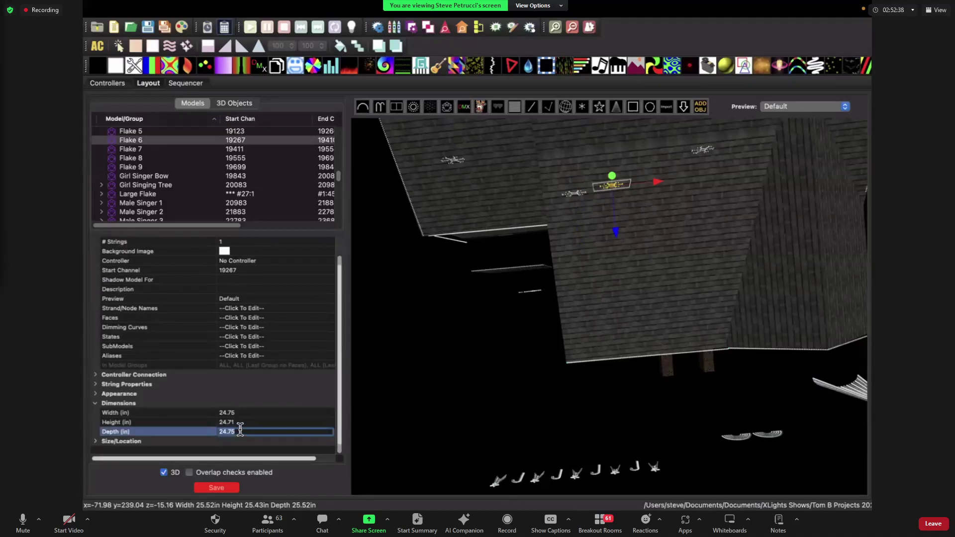
type("1")
left_click(241, 422)
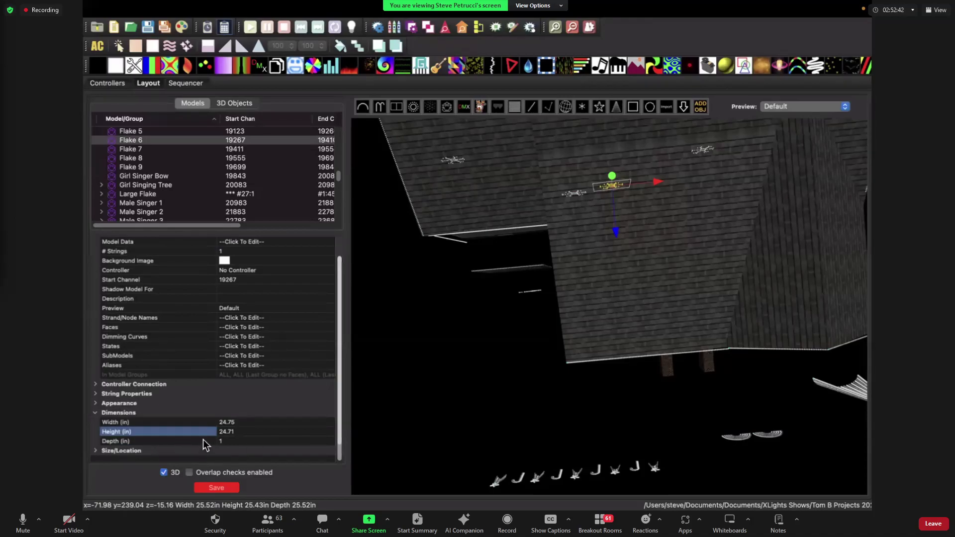
Examine the position of Flake 5 and Flake 6 over the roof from above.
left_click_drag(609, 256, 584, 256)
left_click_drag(581, 261, 602, 307)
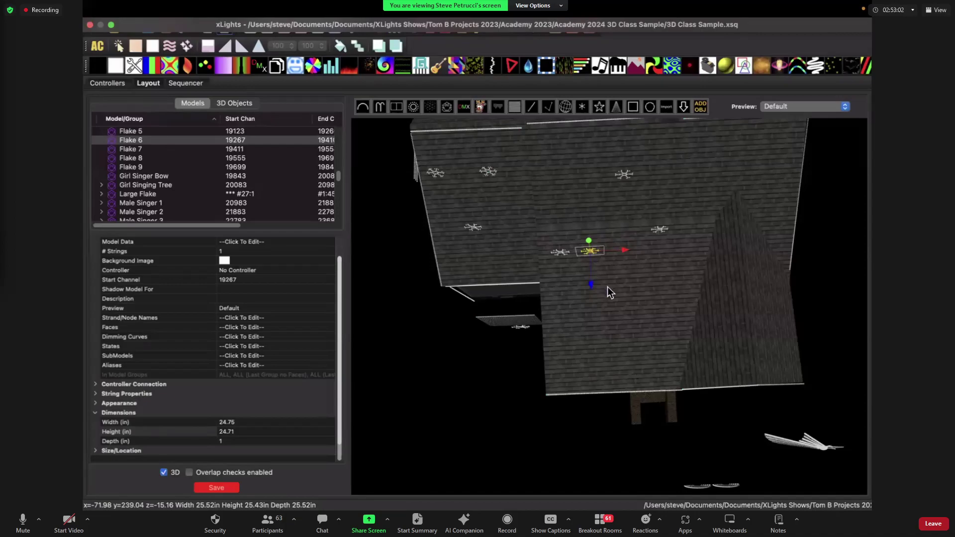
scroll(589, 158, "up", 3)
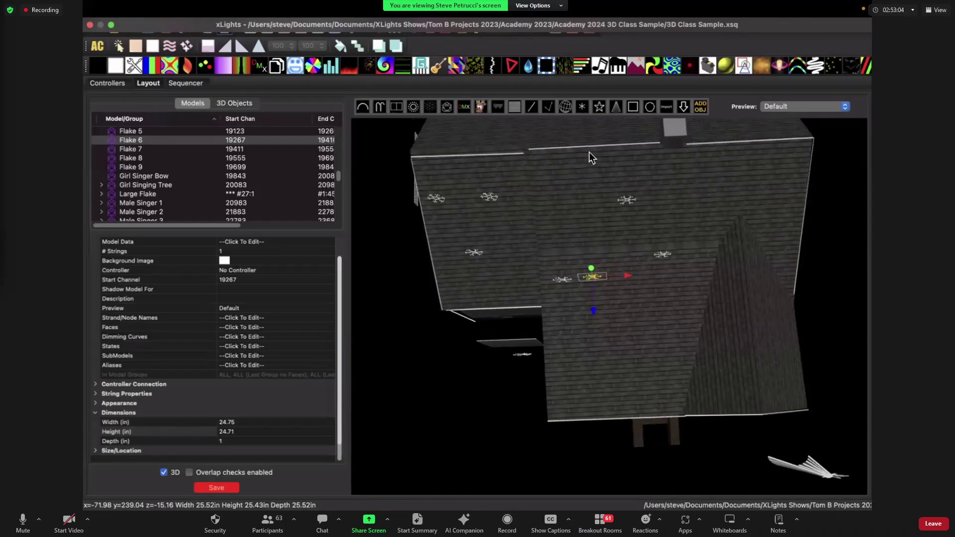
left_click_drag(631, 316, 610, 324)
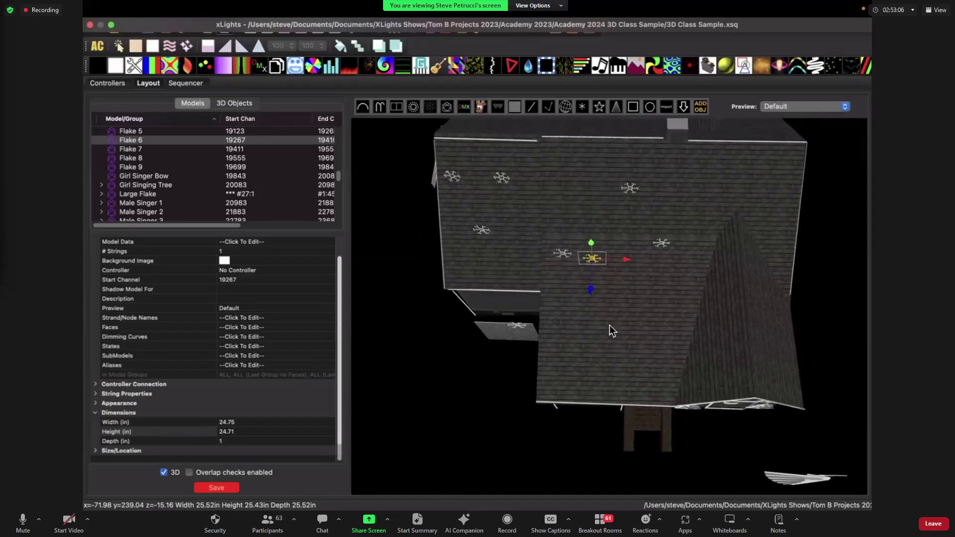
Align the bottoms of Flake 6 and Flake 5 with the bottom of Flake 7.
left_click(562, 255)
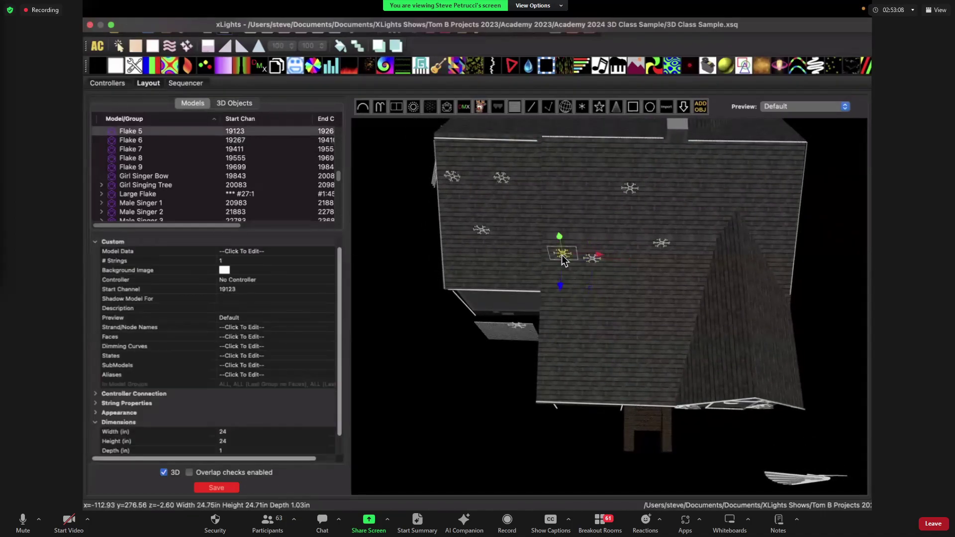
left_click(631, 188)
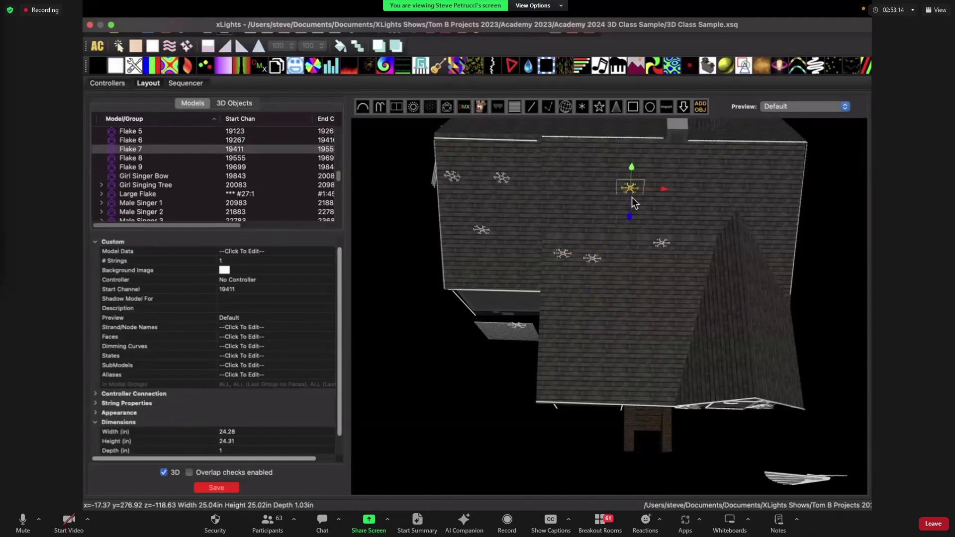
left_click(593, 259, "shift")
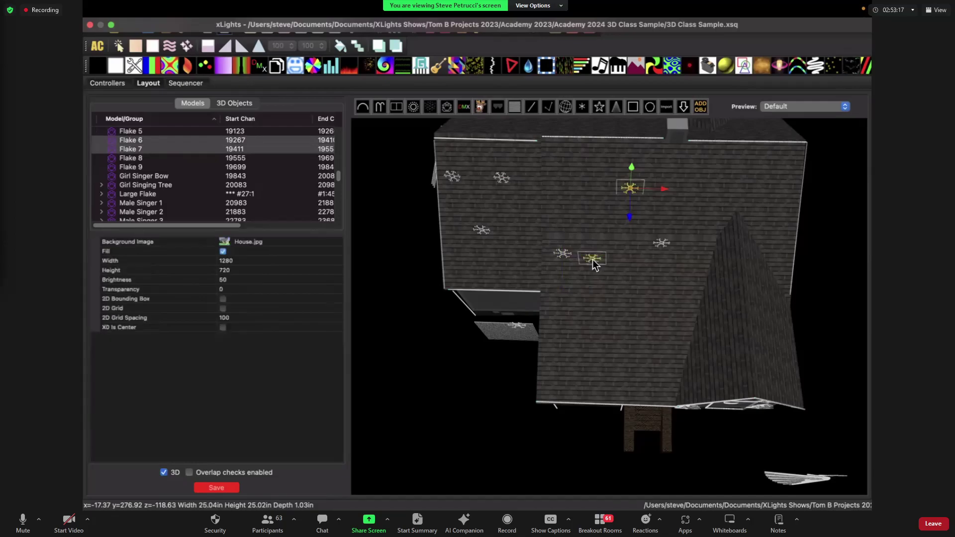
left_click(566, 255, "shift")
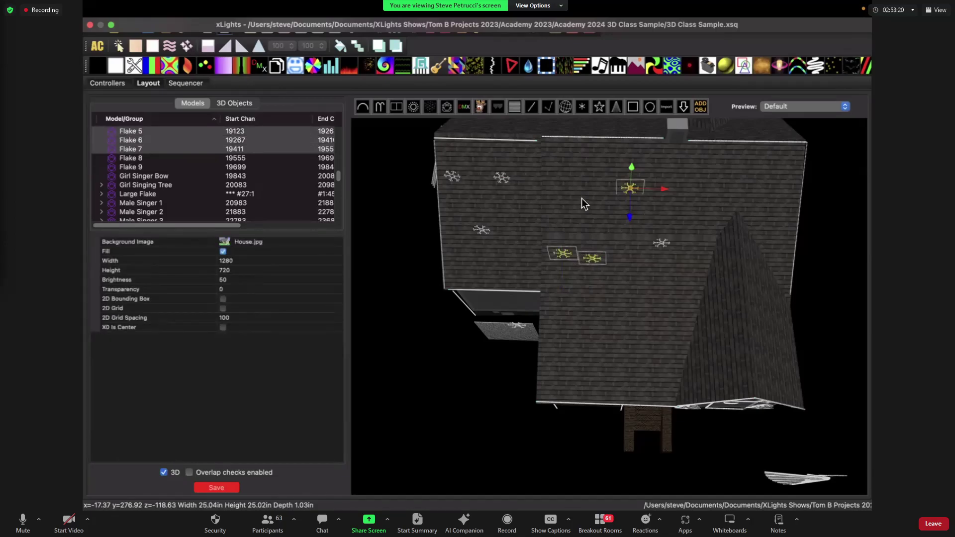
right_click(593, 204)
mouse_move(609, 210)
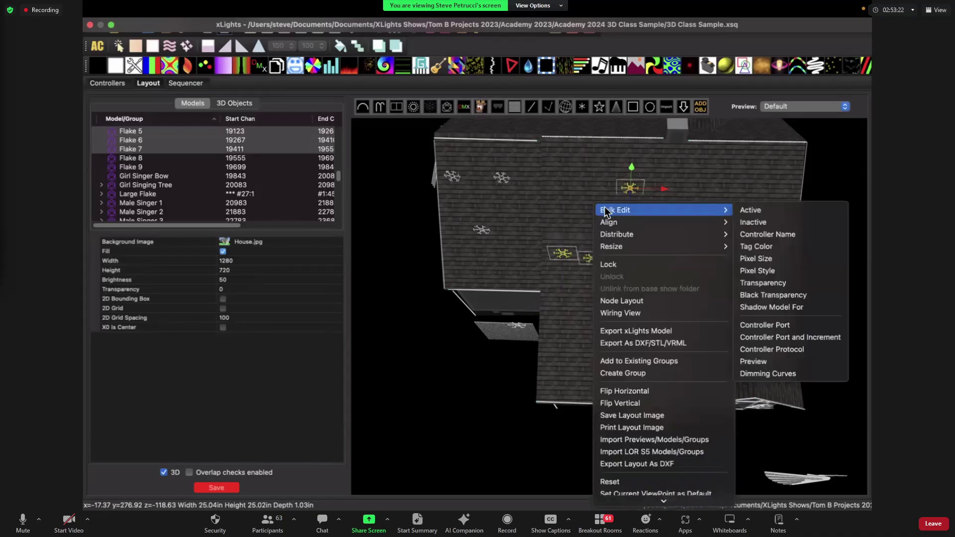
mouse_move(661, 221)
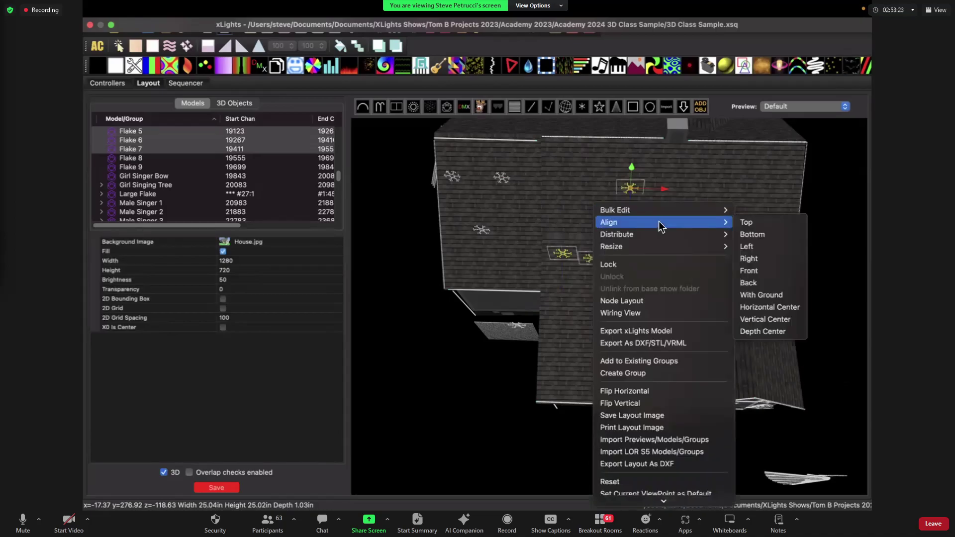
left_click(748, 235)
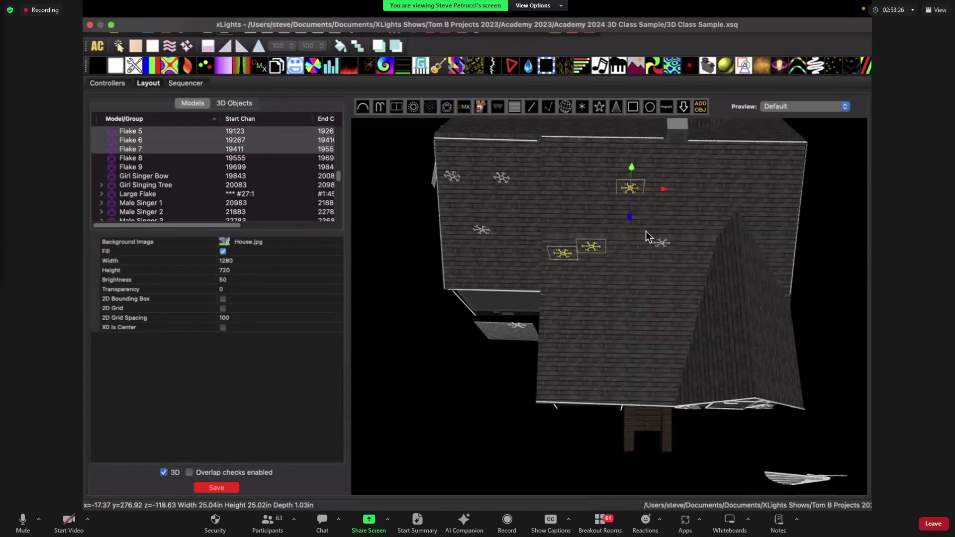
Examine Flake 7 and Flake 6 over the roof from above, checking each one's dimensions and position.
left_click_drag(621, 231, 666, 233)
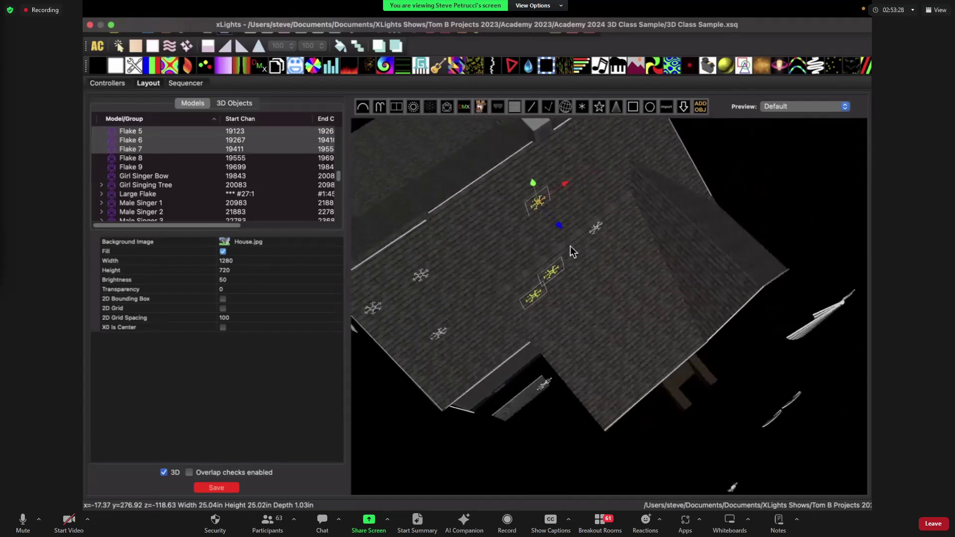
left_click(536, 218)
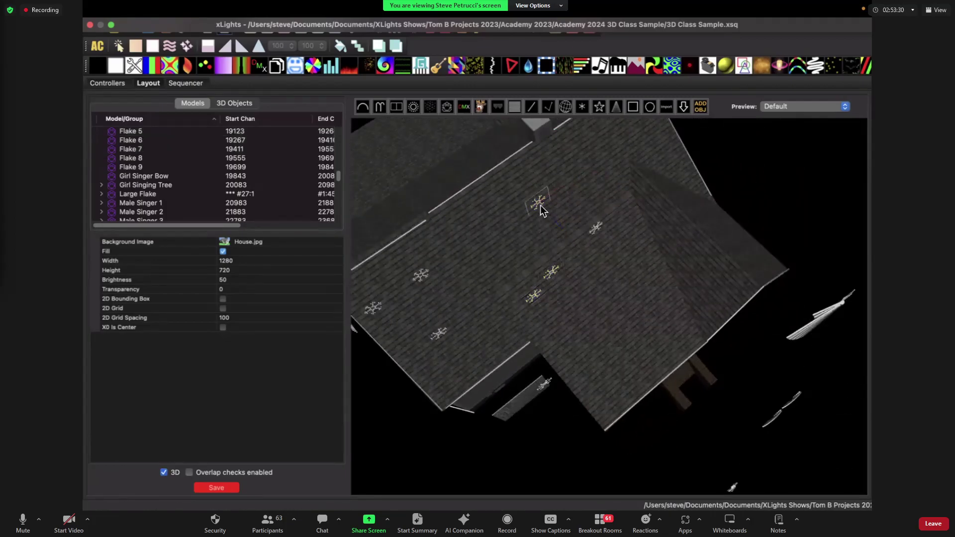
left_click(541, 205)
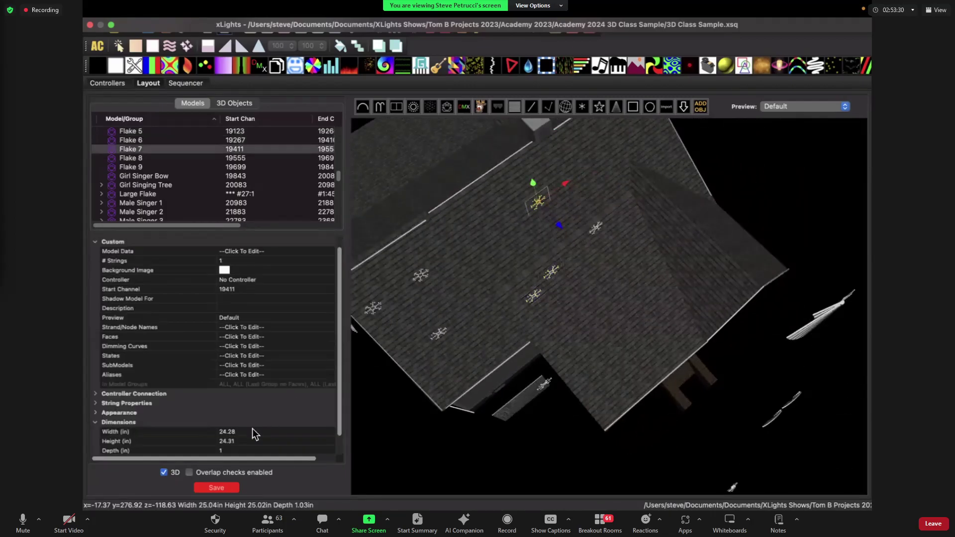
left_click(553, 277)
left_click(551, 275)
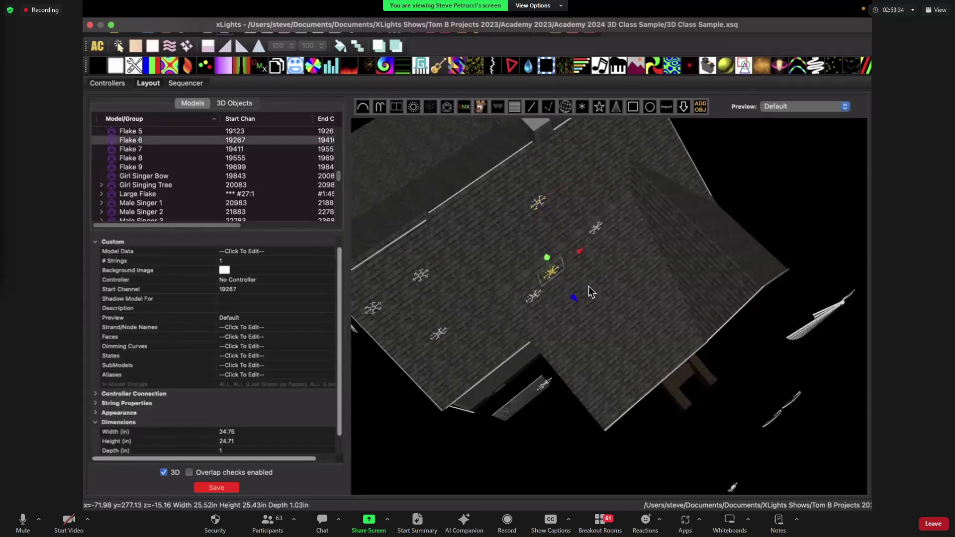
left_click_drag(589, 287, 586, 238)
Align the fronts of Flake 6 and Flake 5 with the front of Flake 7.
left_click(581, 216)
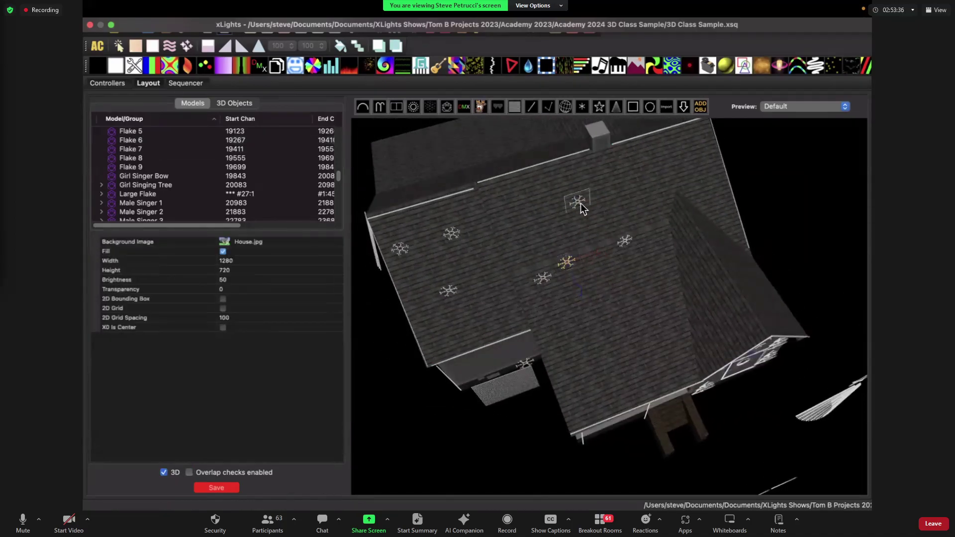
left_click(580, 203)
left_click(567, 266, "ctrl")
left_click(546, 283, "ctrl")
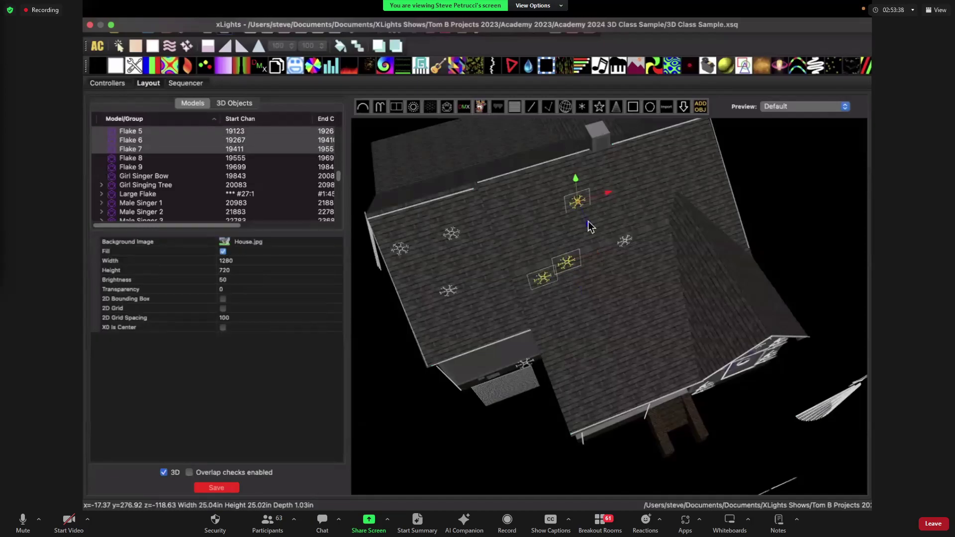
right_click(617, 175)
mouse_move(652, 196)
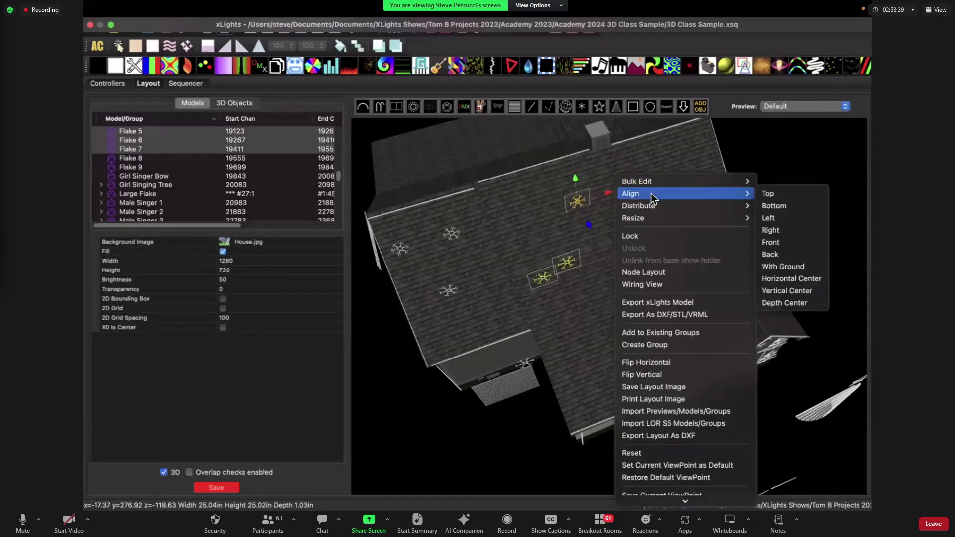
left_click(780, 242)
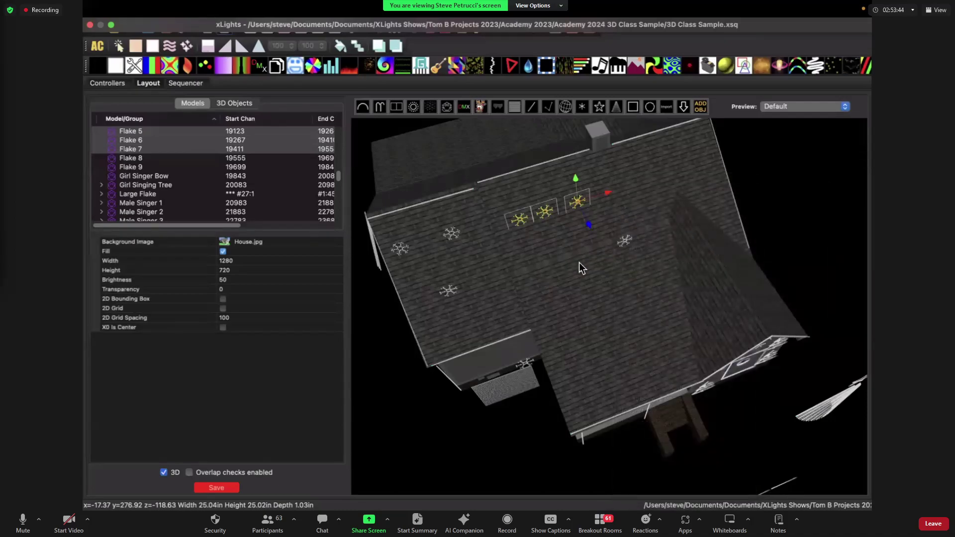
Distribute Flake 5, Flake 6 and Flake 7 horizontally along the upper roof, then clear the selection.
left_click_drag(579, 262, 555, 231)
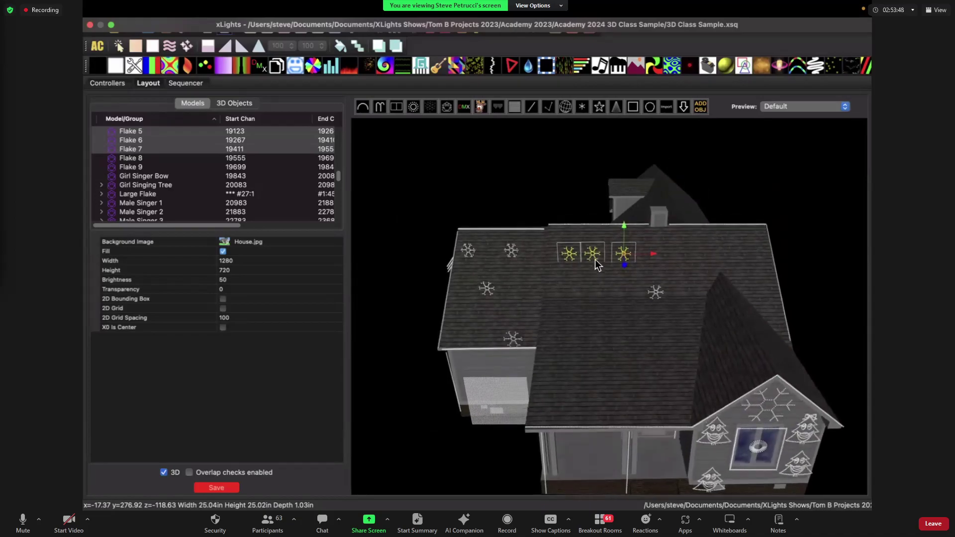
scroll(607, 274, "up", 5)
left_click_drag(624, 308, 598, 280)
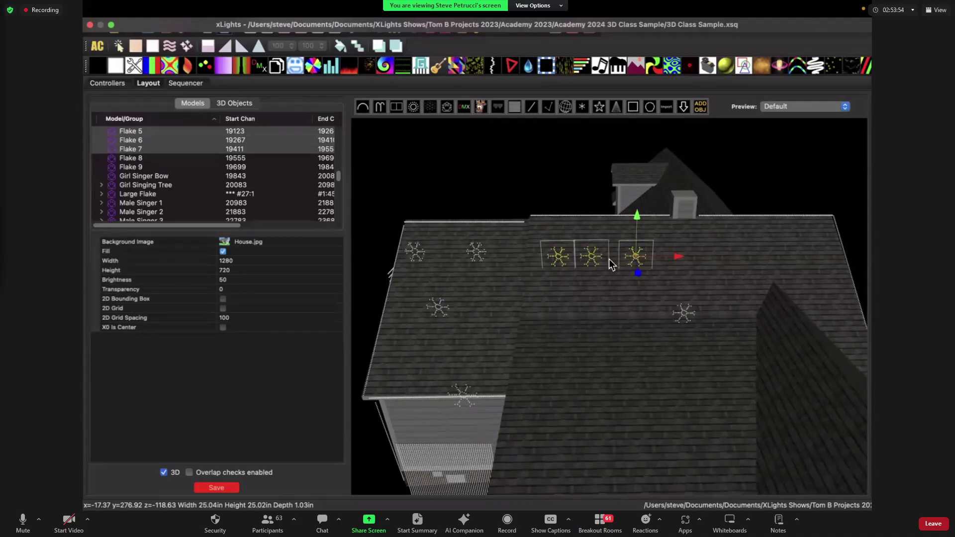
scroll(616, 262, "up", 2)
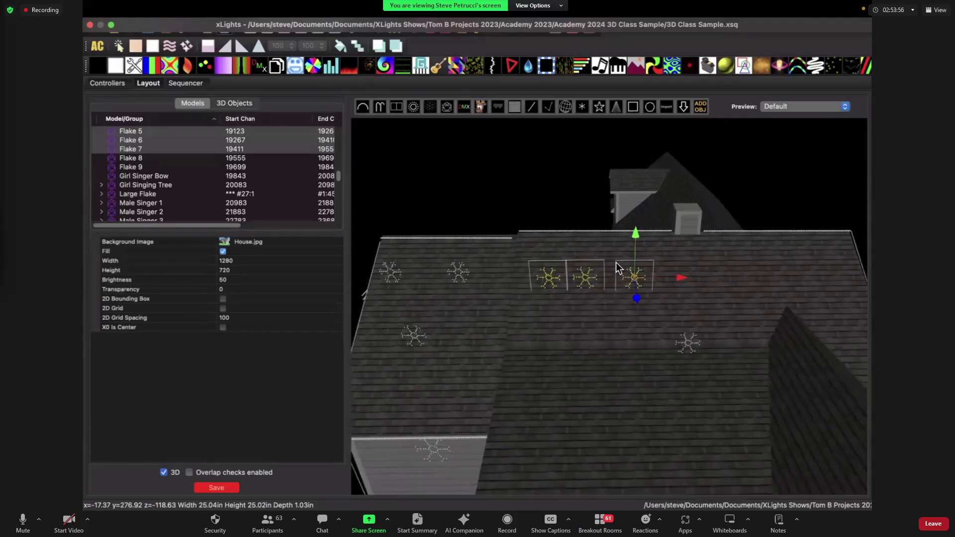
left_click_drag(616, 261, 640, 236)
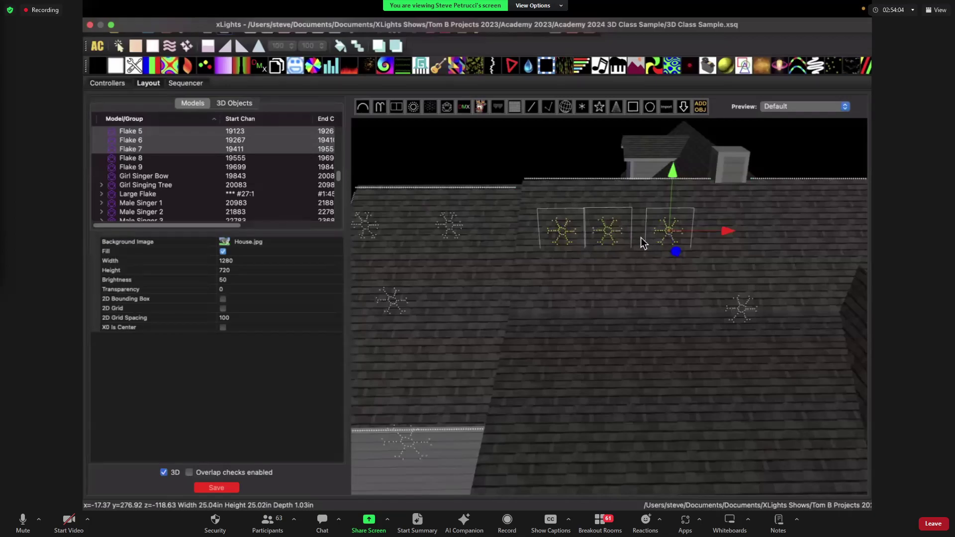
right_click(726, 202)
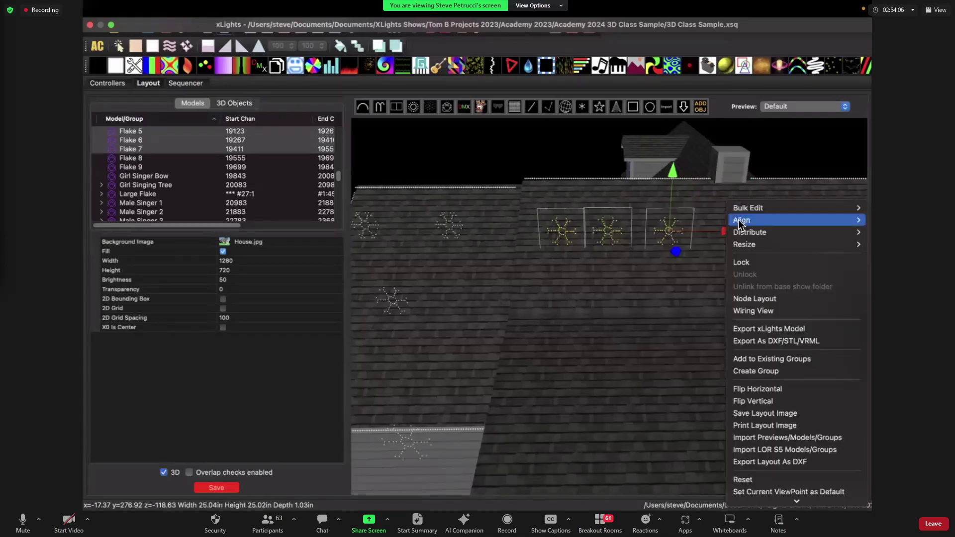
mouse_move(744, 237)
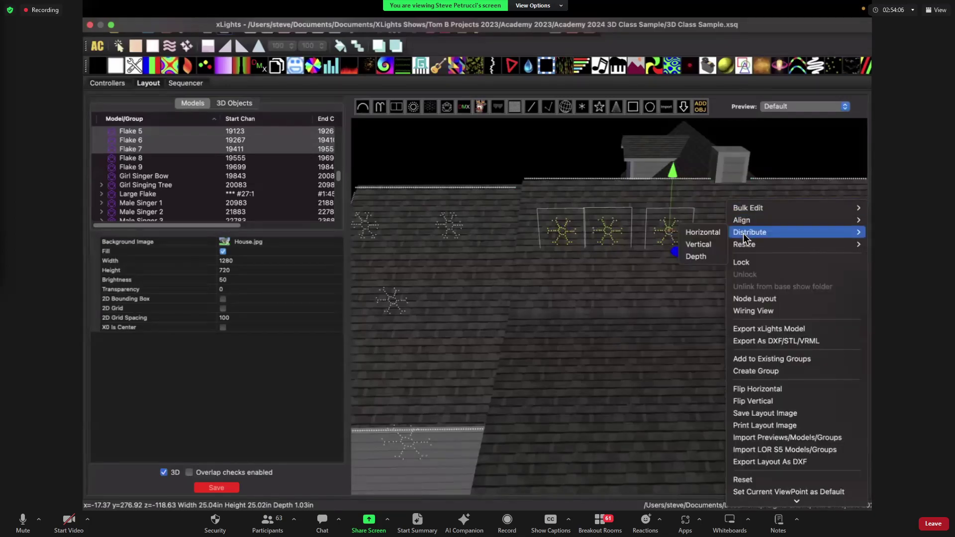
left_click(718, 237)
left_click(643, 261)
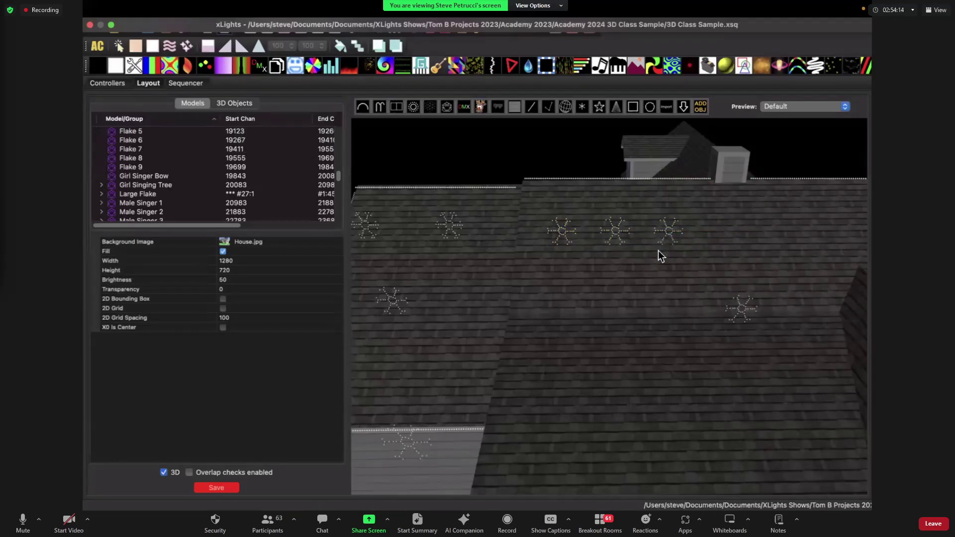
Align the front of Flake 6 with the front of Flake 8.
left_click_drag(658, 249, 635, 229)
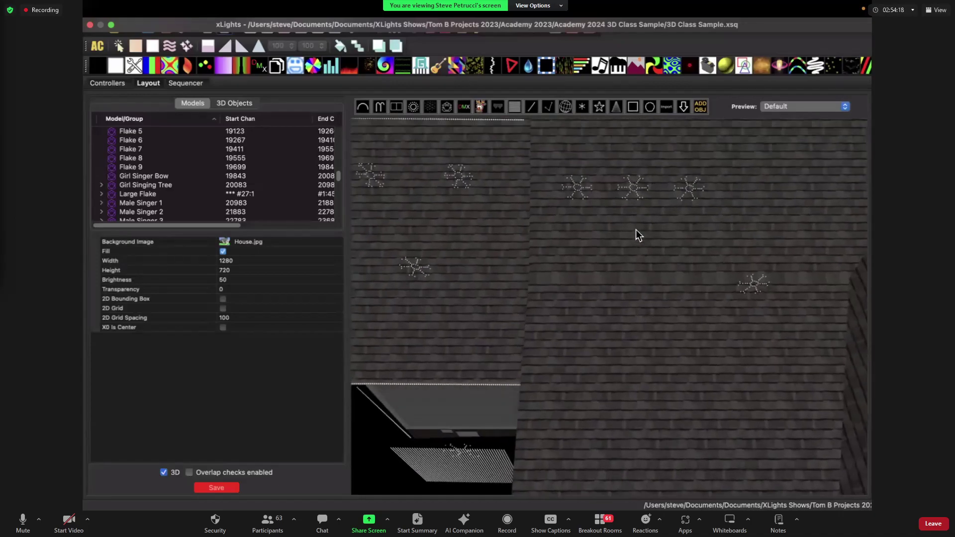
left_click(753, 282)
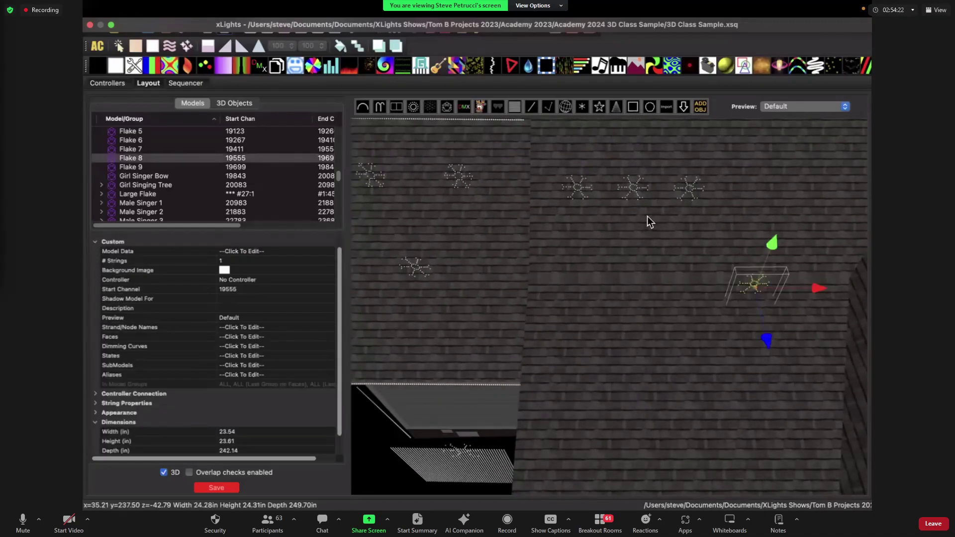
left_click(636, 192, "super")
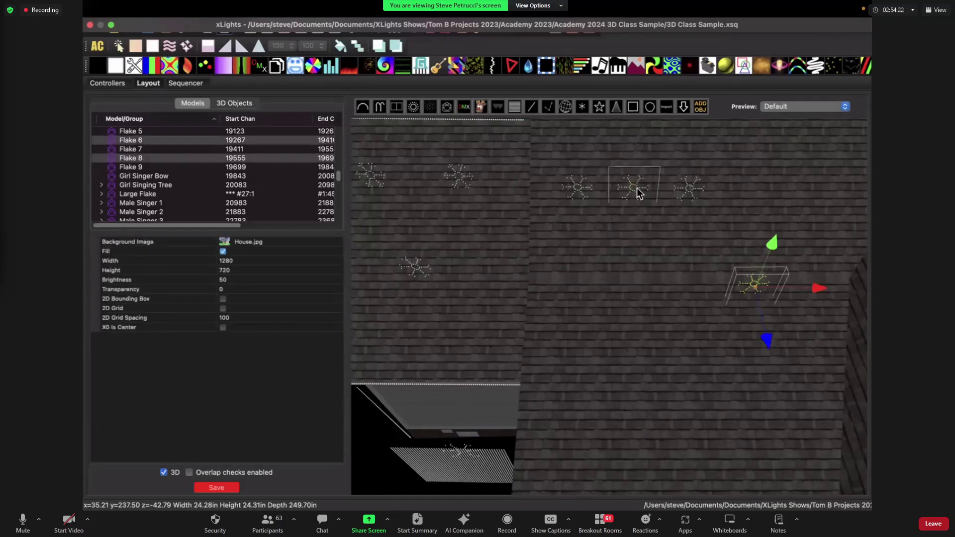
right_click(688, 148)
mouse_move(711, 165)
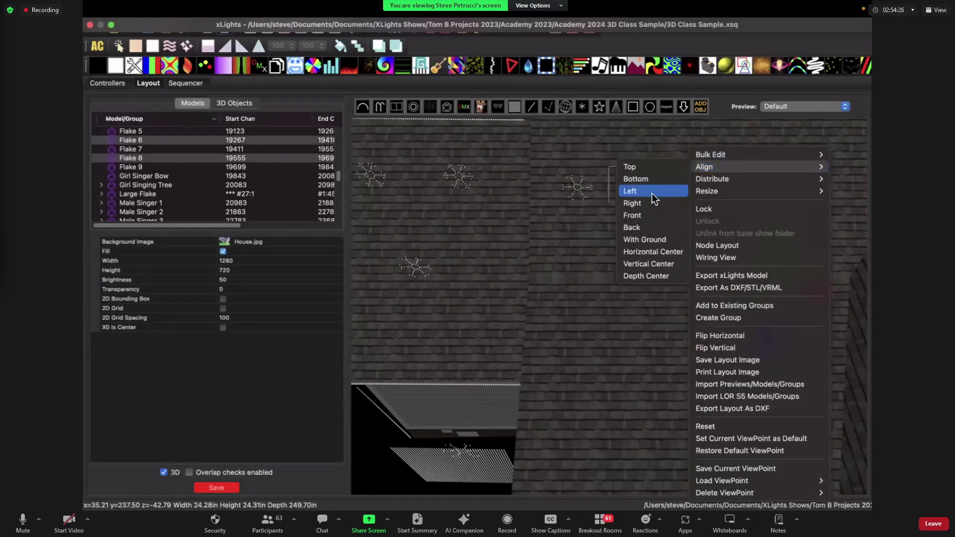
left_click(647, 216)
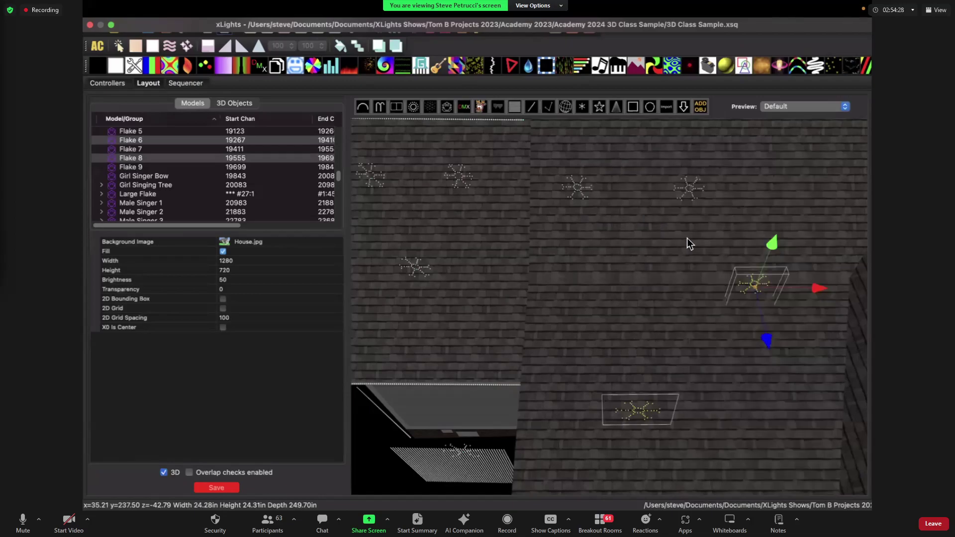
Set the depth of Flake 8 to 1 inch.
left_click(755, 284)
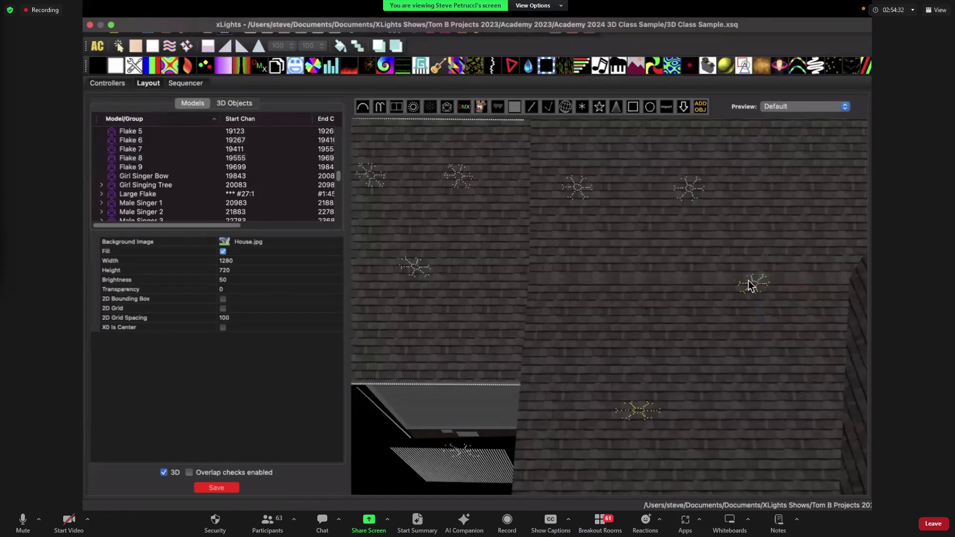
left_click(755, 283)
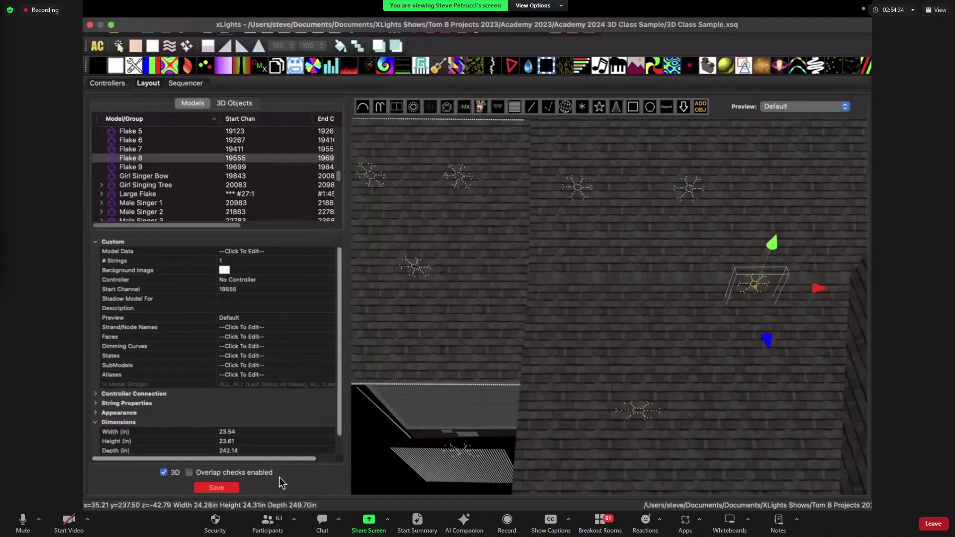
scroll(251, 450, "down", 1)
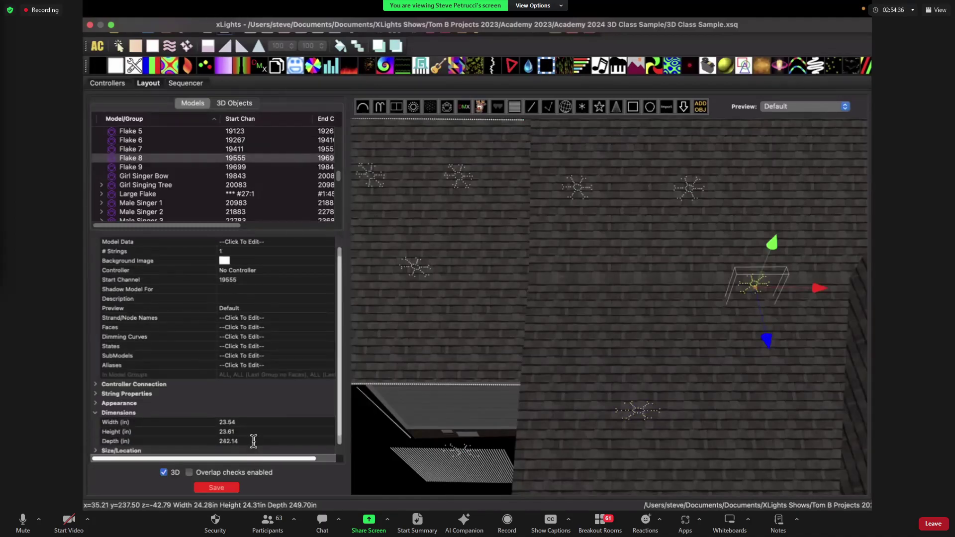
left_click(253, 441)
type("1")
left_click(258, 432)
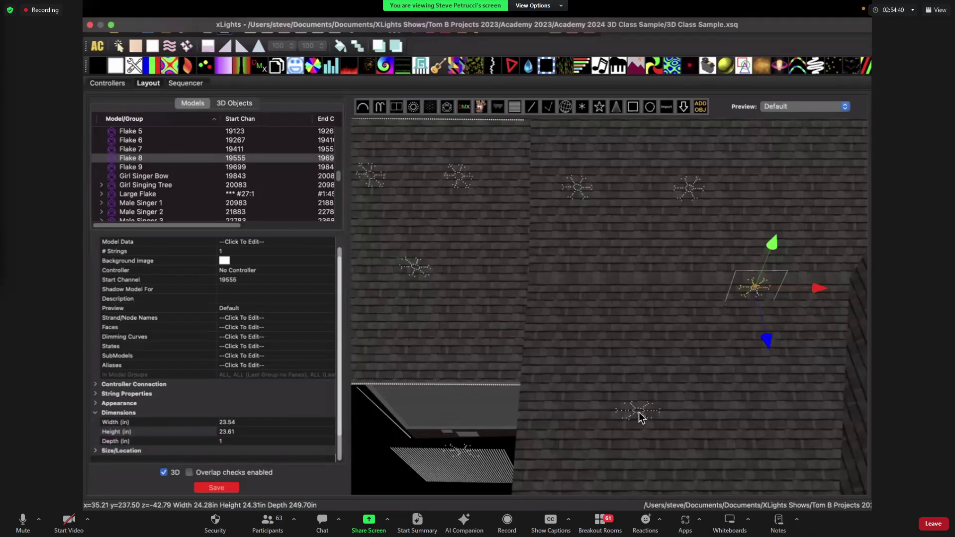
Align the front of Flake 6 with the front of Flake 8.
left_click_drag(643, 410, 664, 365)
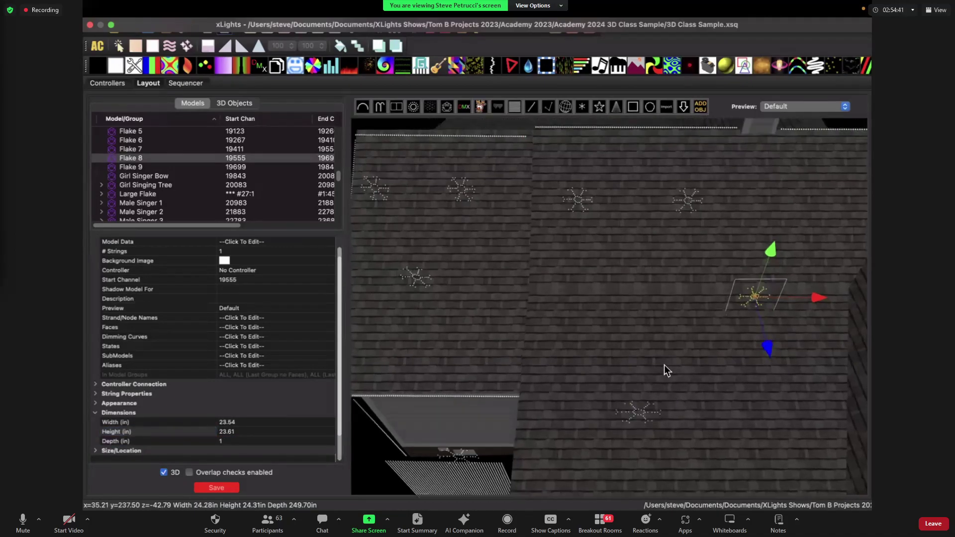
left_click(753, 299)
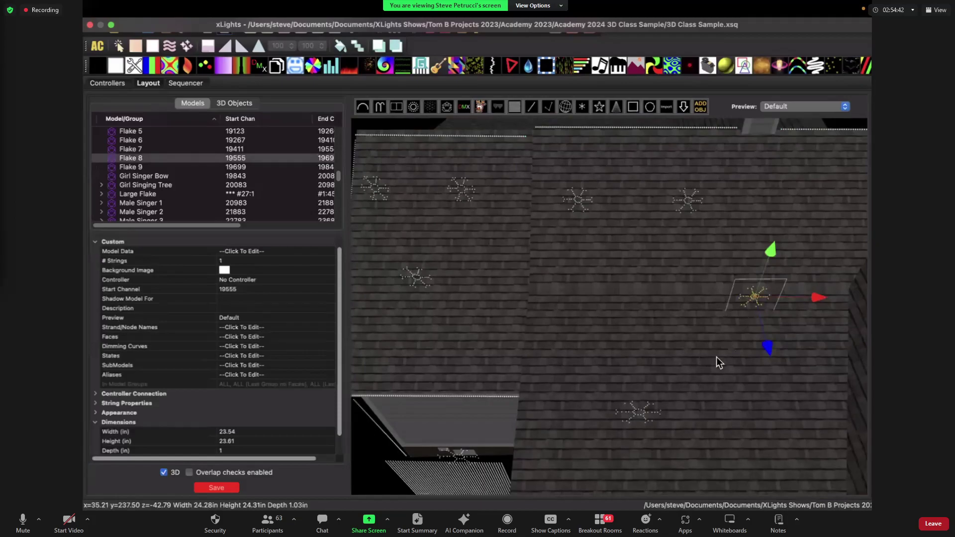
left_click_drag(640, 413, 649, 421)
left_click(651, 416, "ctrl")
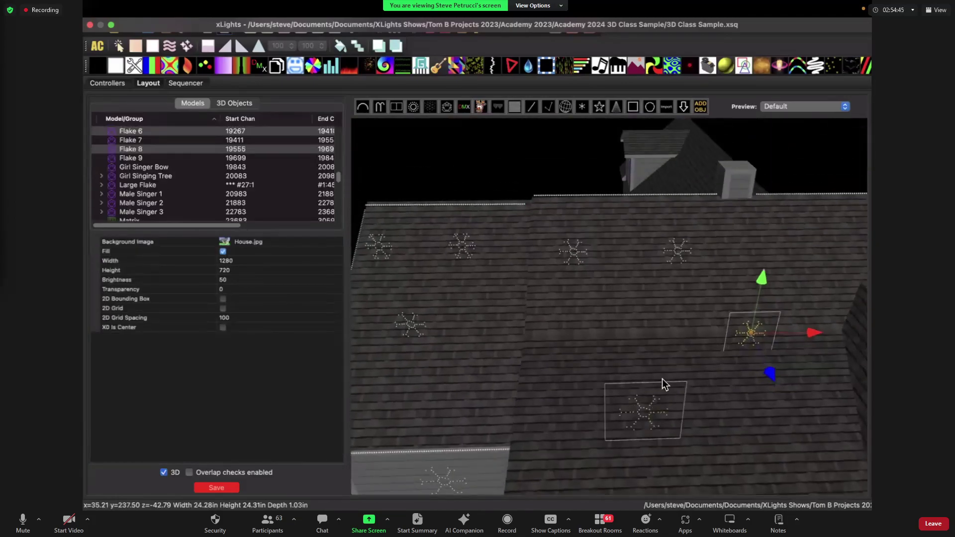
right_click(683, 346)
mouse_move(707, 376)
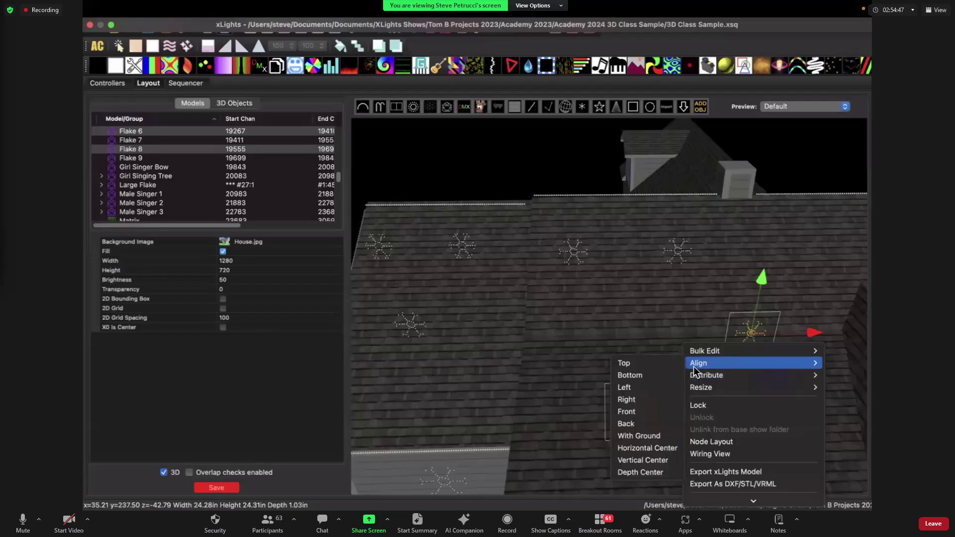
left_click(647, 412)
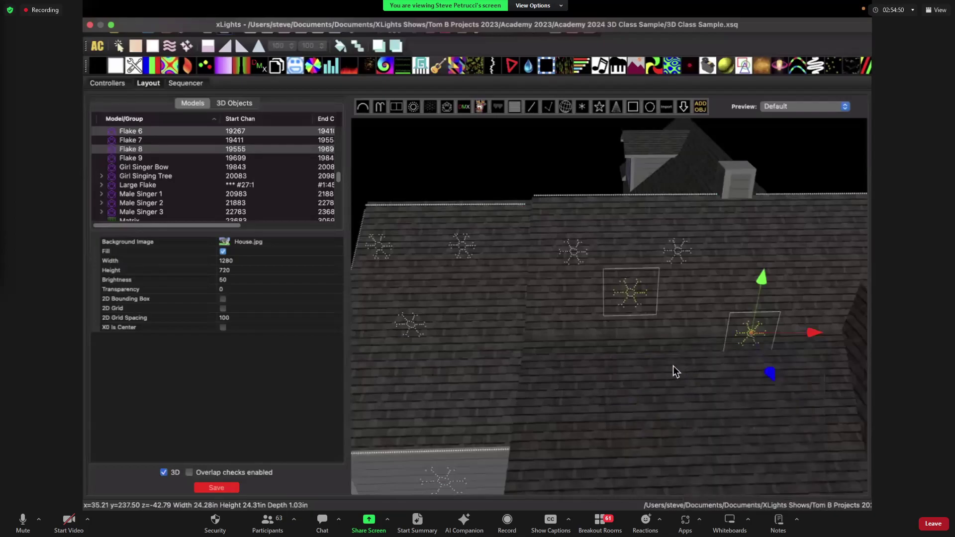
Try to align the bottom of Flake 6 with the bottom of Flake 8.
left_click_drag(673, 367, 757, 361)
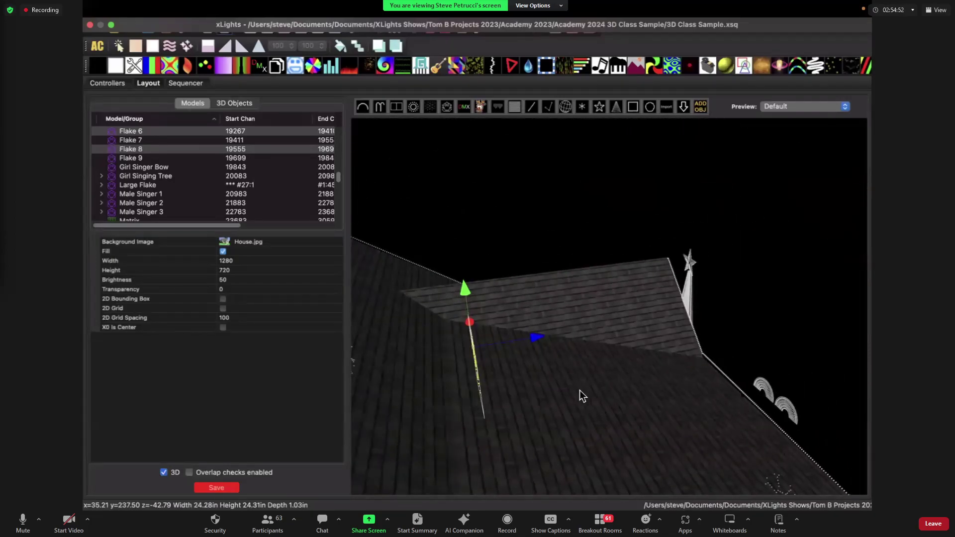
left_click_drag(580, 390, 715, 341)
right_click(711, 301)
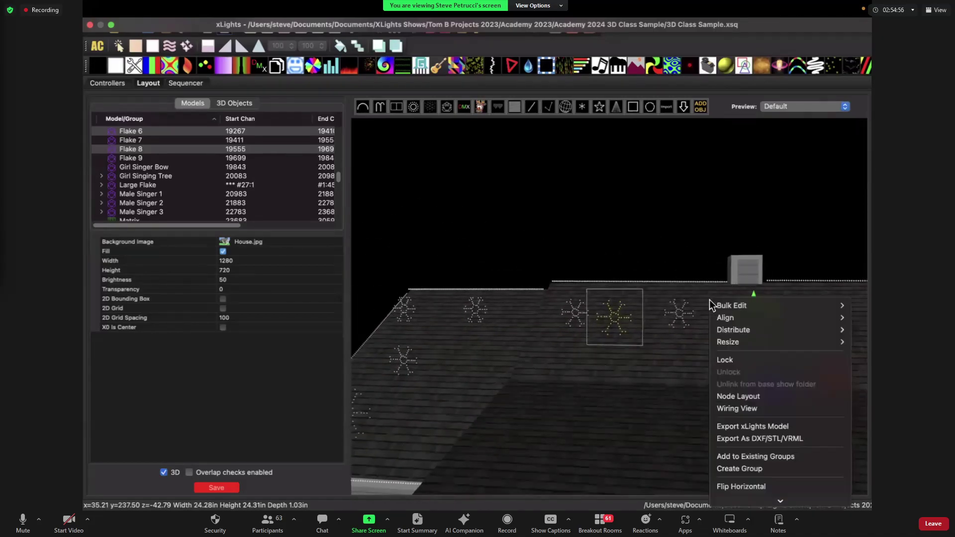
mouse_move(736, 320)
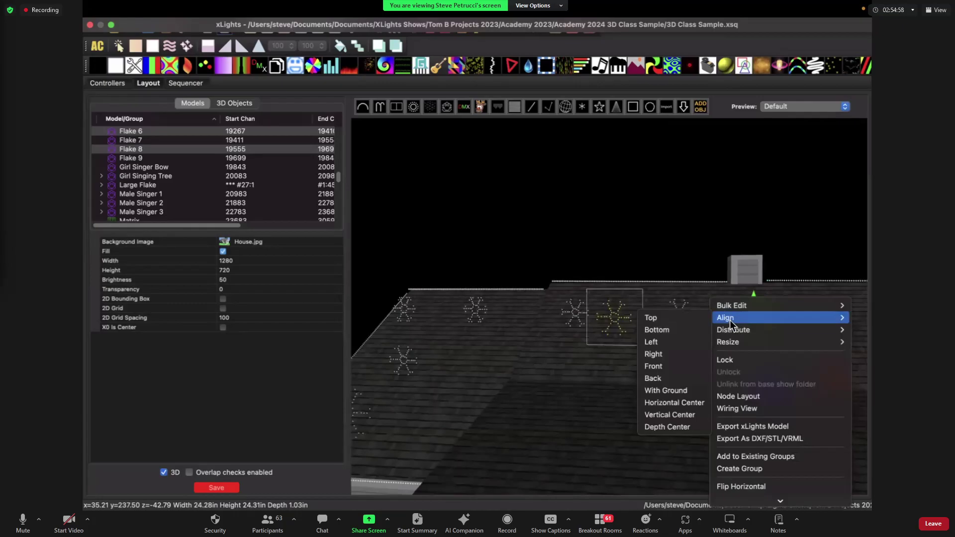
left_click(692, 330)
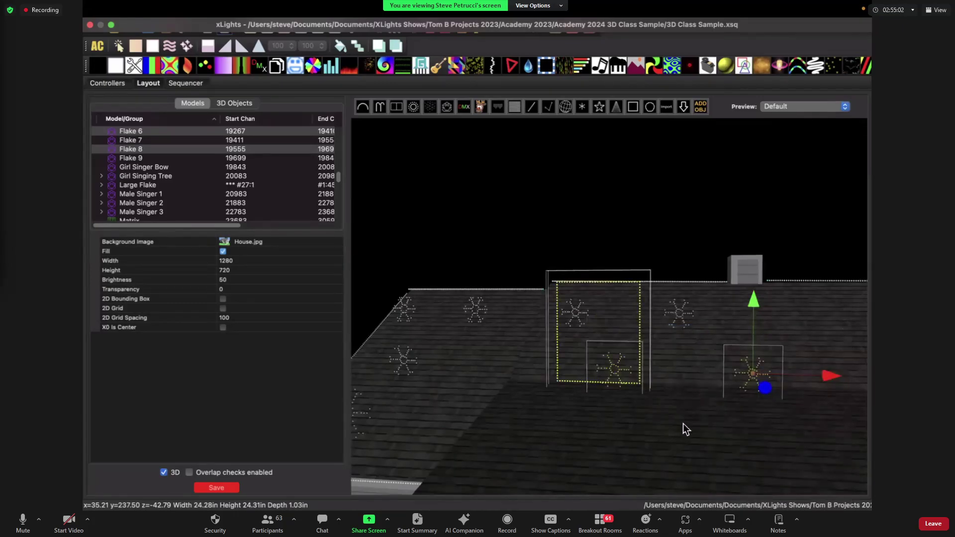
Reset the 3D viewpoint, then undo the last bottom alignment and clear the selection.
left_click_drag(683, 423, 676, 420)
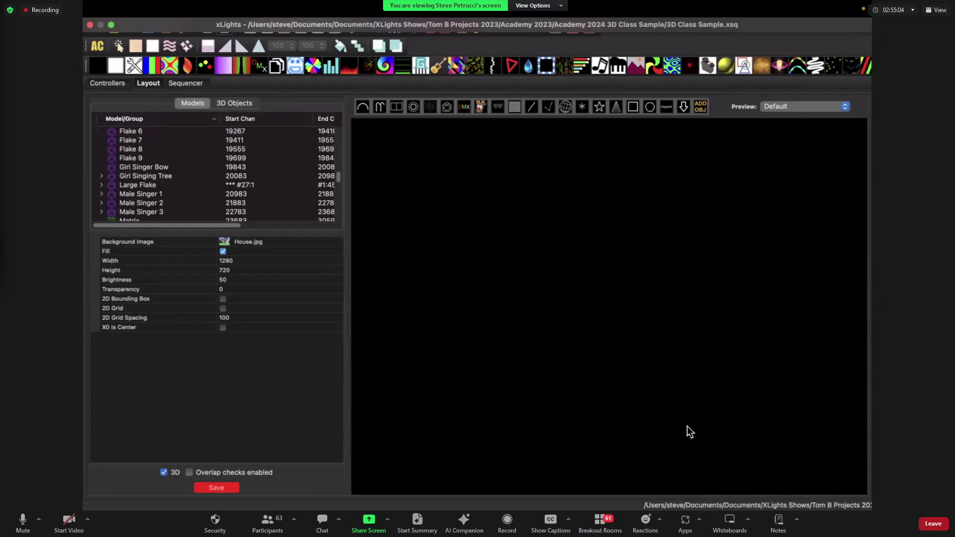
right_click(611, 273)
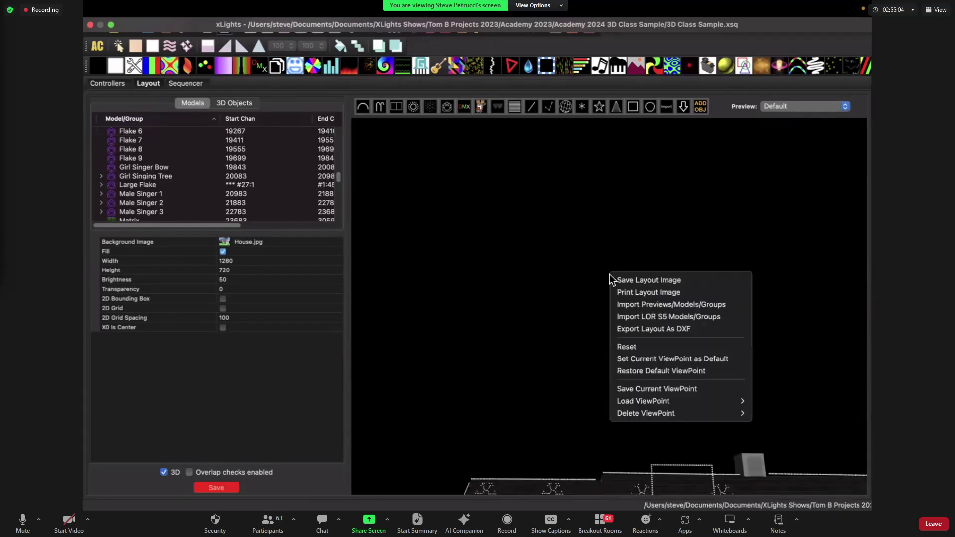
left_click(665, 347)
scroll(605, 327, "up", 3)
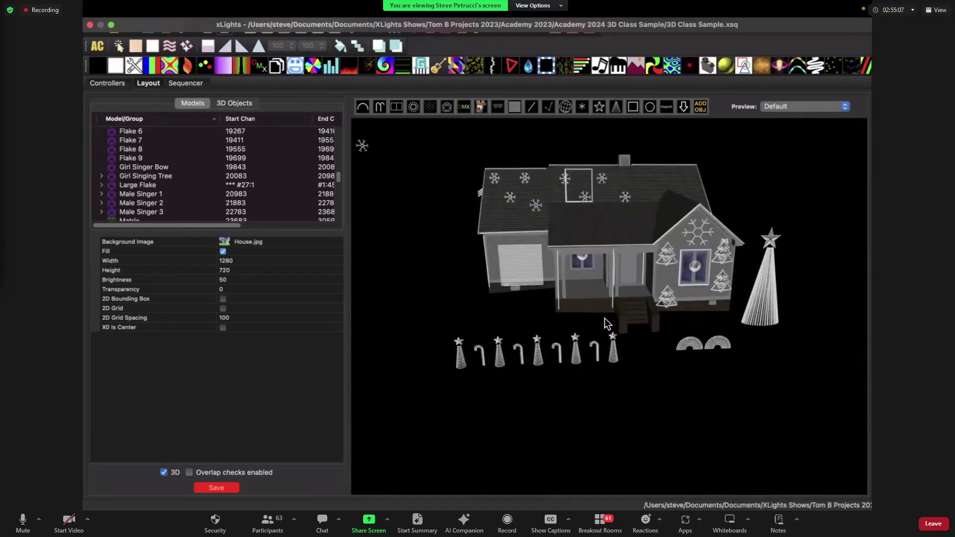
left_click(586, 179)
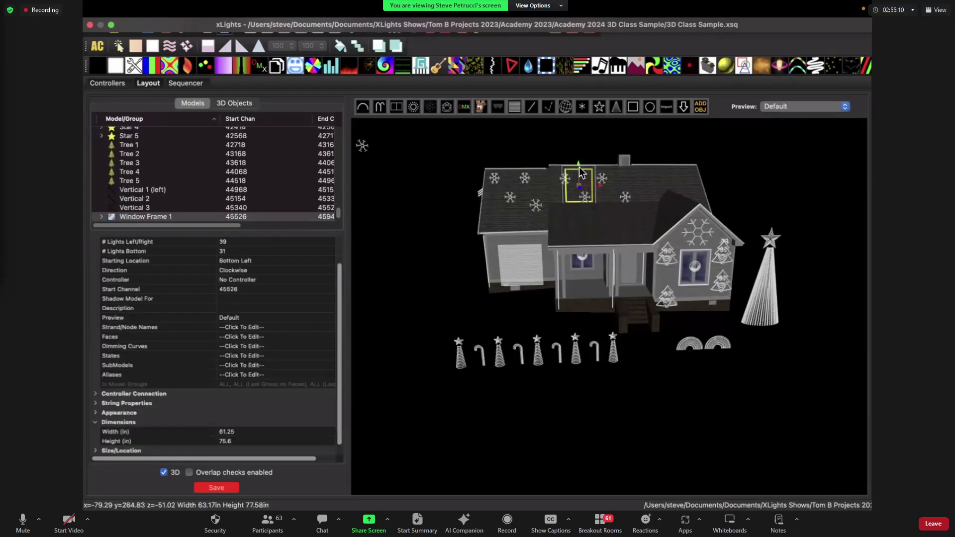
key("ctrl+a")
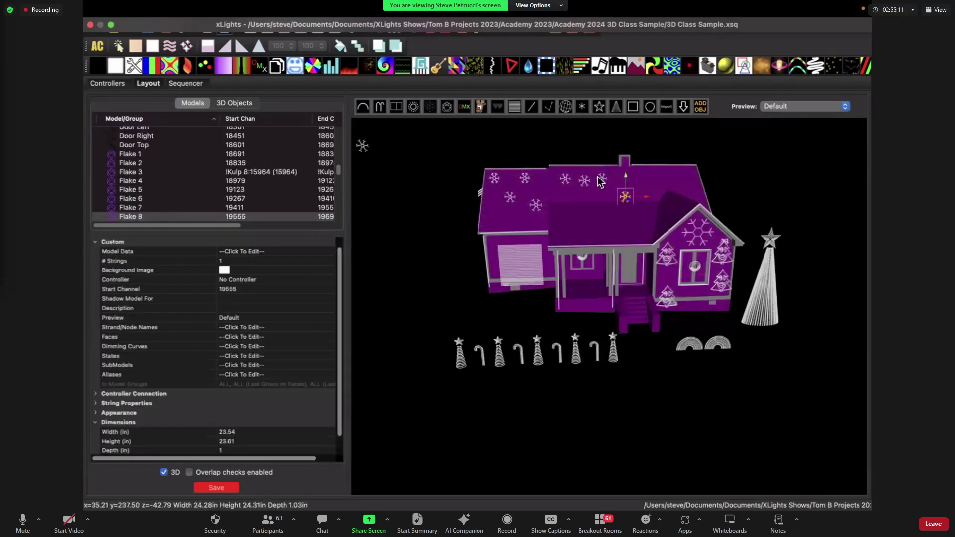
left_click(726, 172)
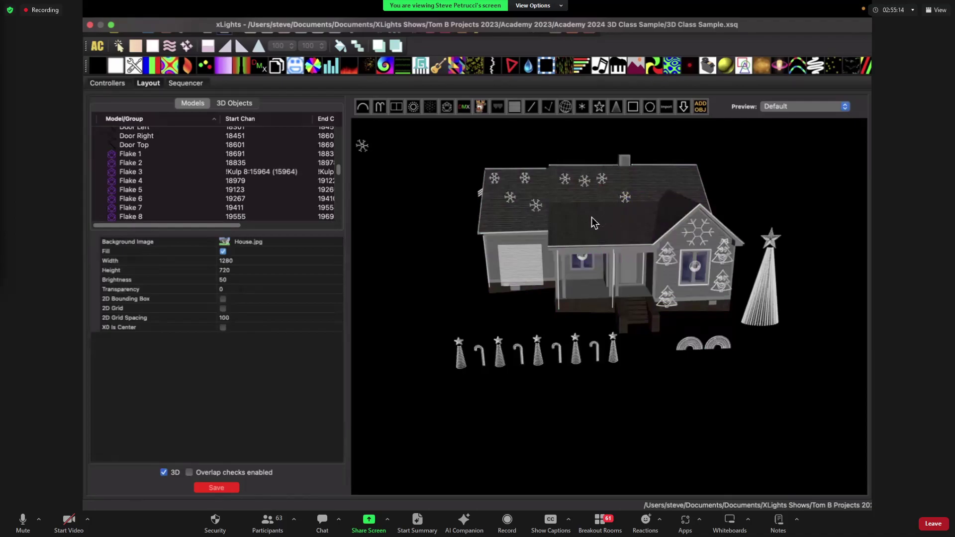
Align the bottom of Flake 6 on the main roof with the bottom of Flake 8.
scroll(597, 209, "up", 3)
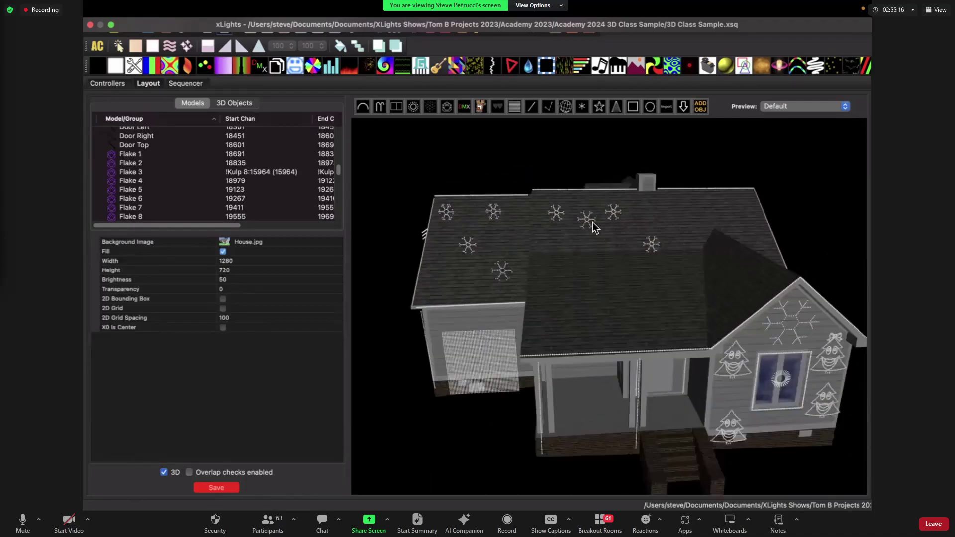
left_click(648, 242)
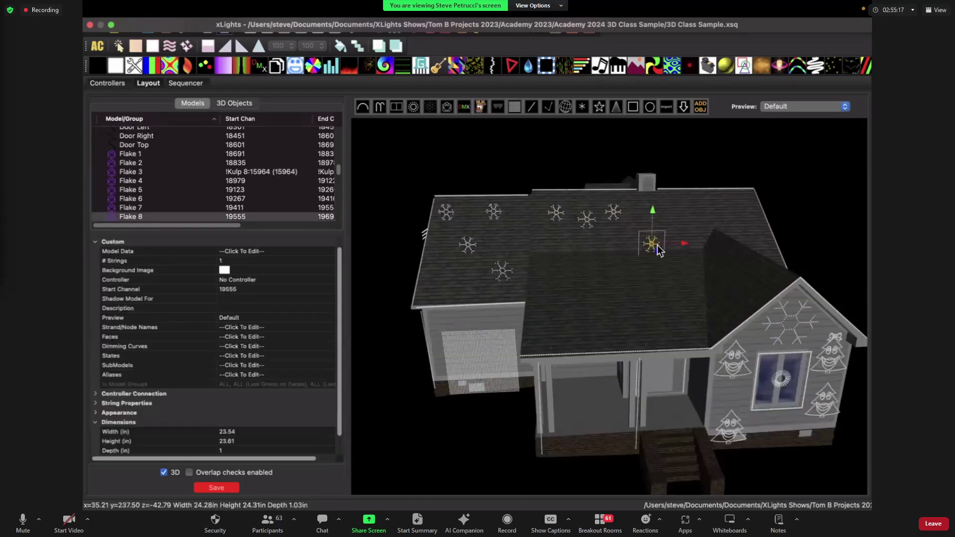
left_click(590, 225, "ctrl")
right_click(676, 203)
mouse_move(701, 225)
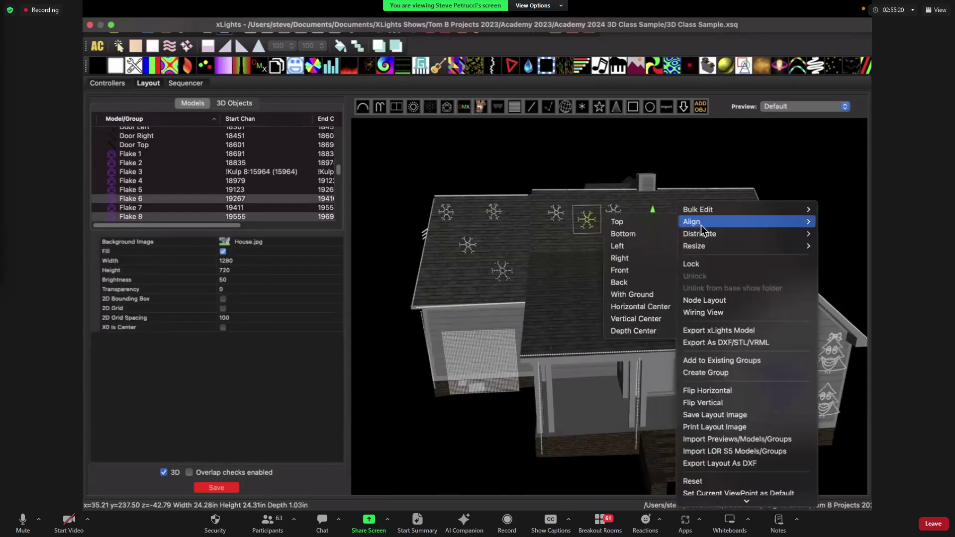
left_click(647, 235)
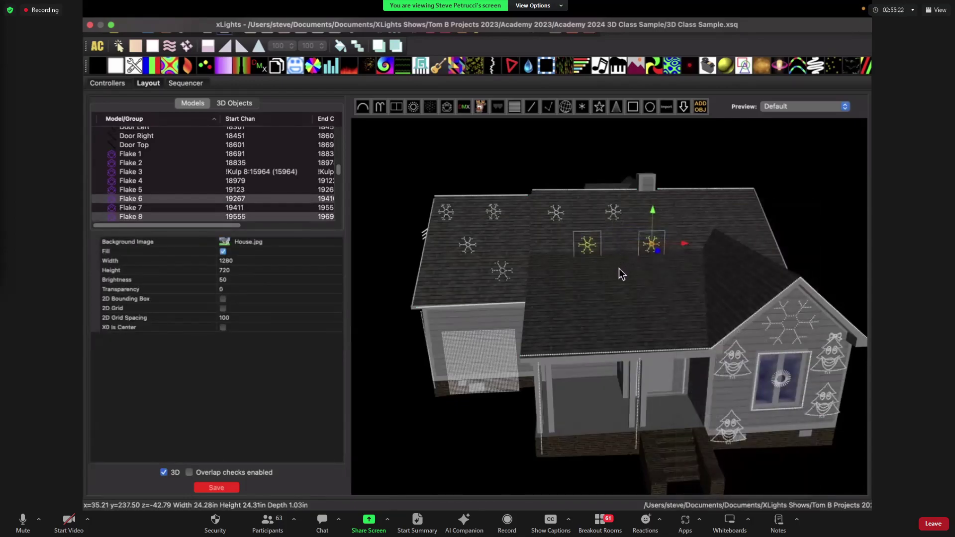
Set the depth of Flake 4, near the garage roof's lower edge, to 1 inch.
left_click_drag(619, 267, 515, 322)
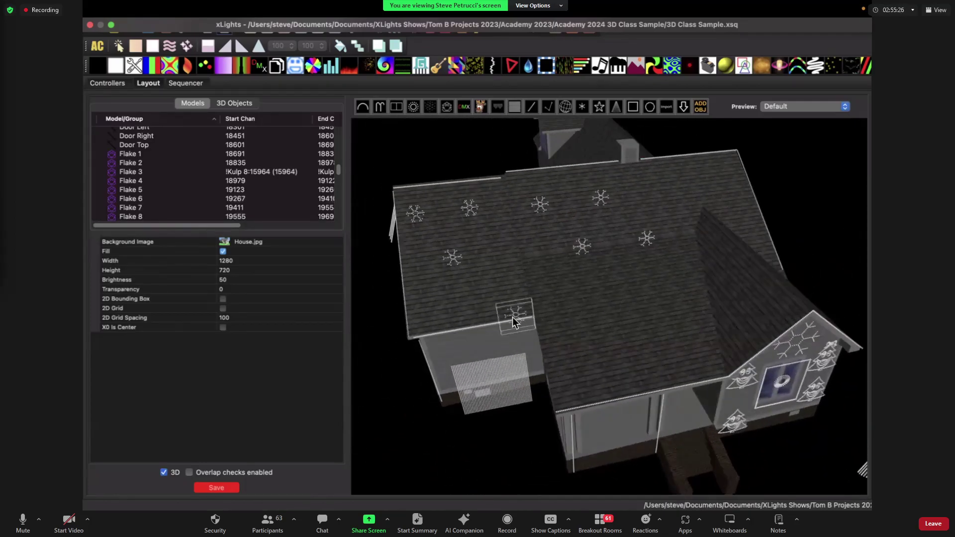
left_click(515, 322)
scroll(241, 435, "down", 2)
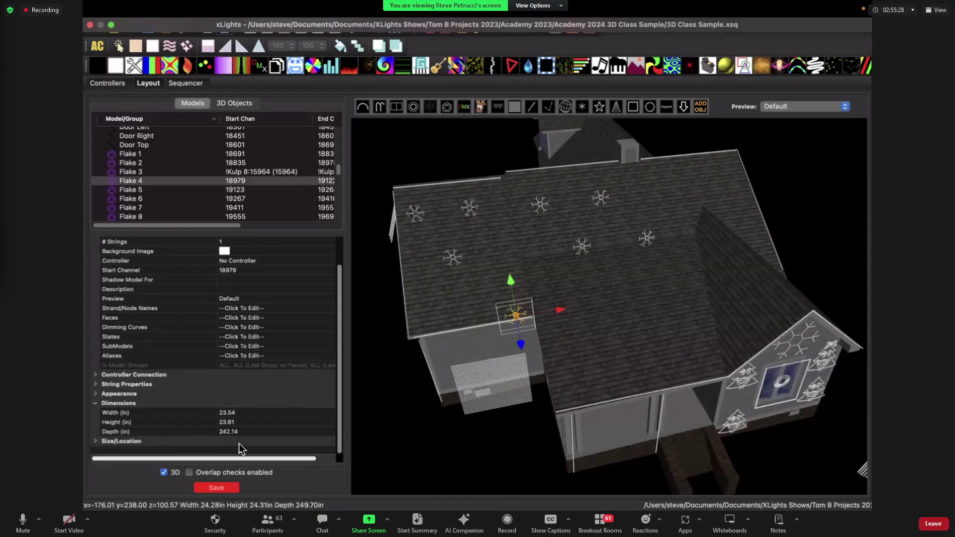
left_click(244, 432)
type("1")
key("Return")
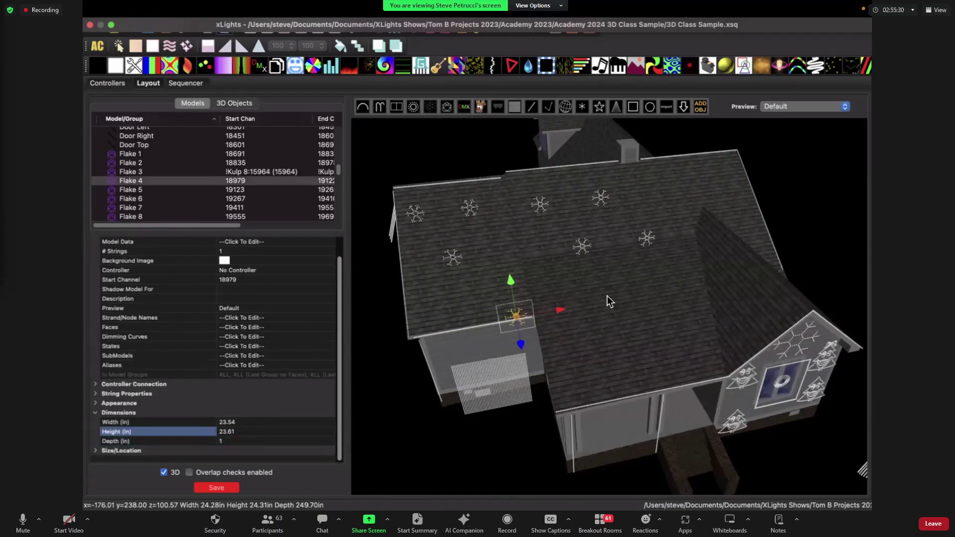
Try to align the front of Flake 4 with the front of Flake 2 on the garage roof.
left_click_drag(607, 296, 514, 270)
left_click_drag(575, 297, 474, 254)
left_click(460, 253)
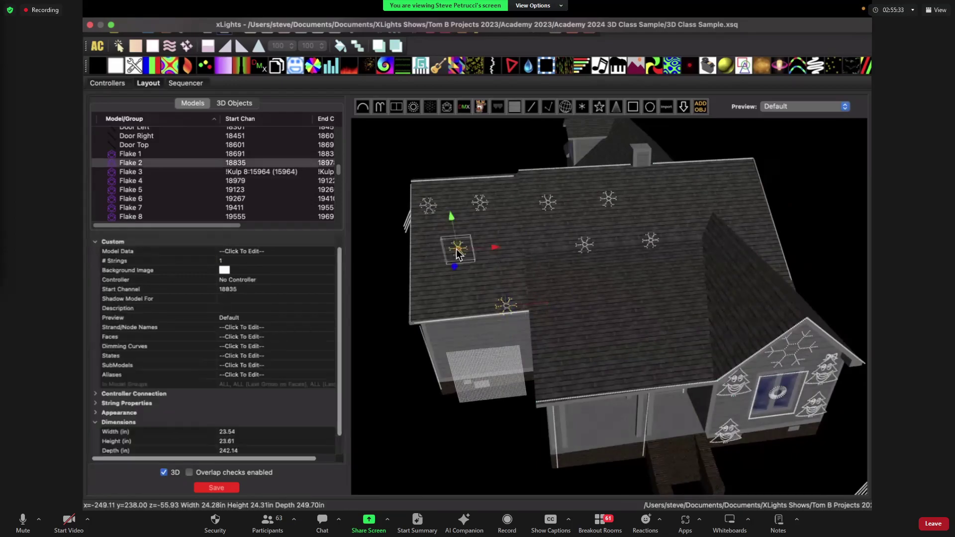
left_click(511, 309, "shift")
right_click(540, 290)
mouse_move(604, 311)
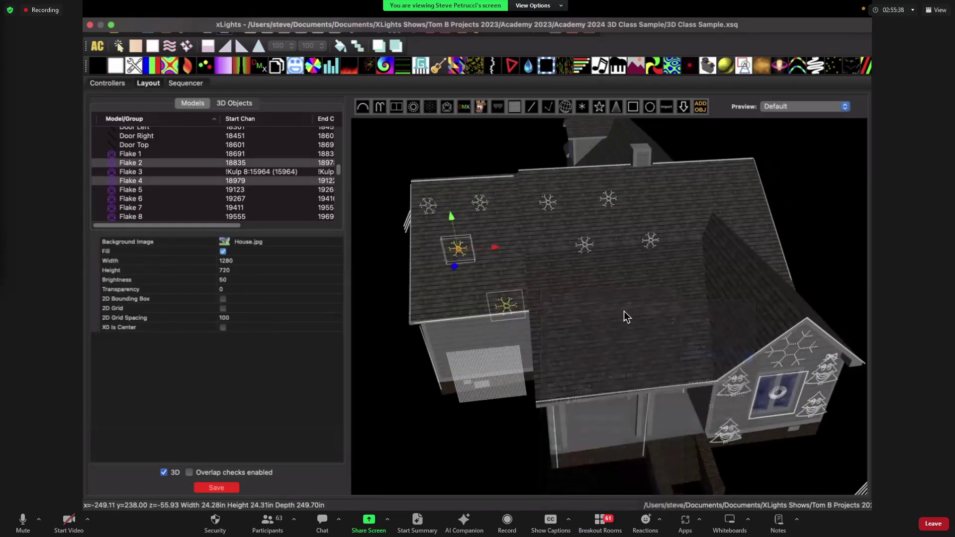
left_click(704, 355)
Set the depth of Flake 2 on the garage roof to 1 inch.
left_click(459, 251)
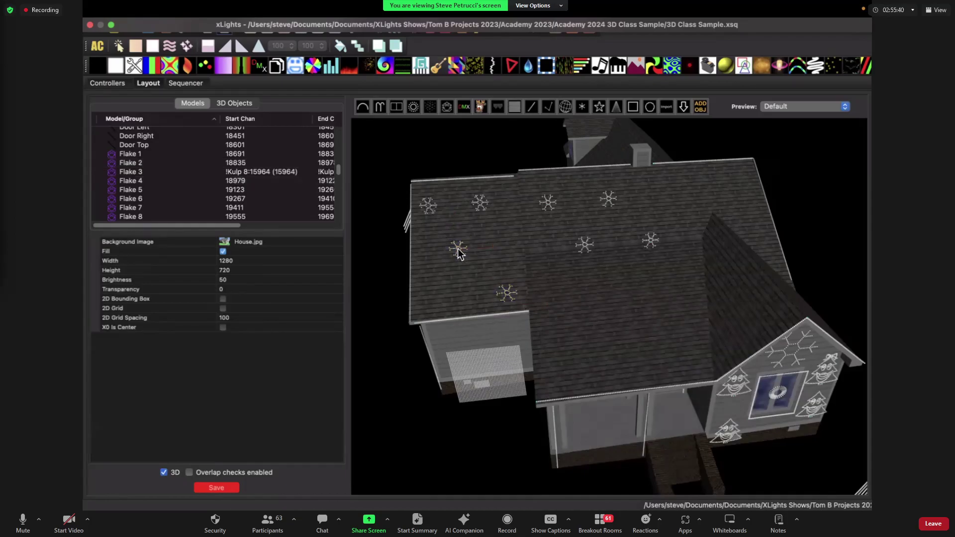
left_click(466, 250)
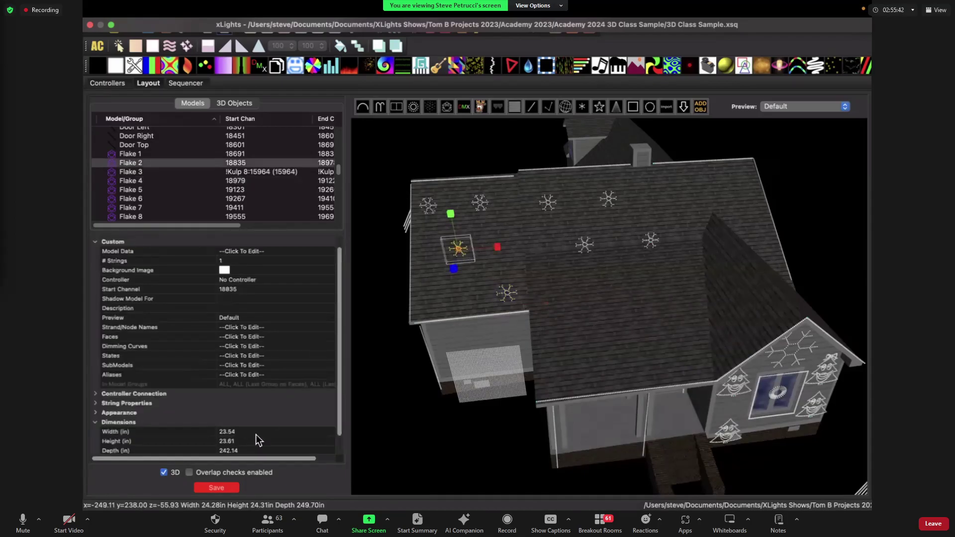
left_click(250, 451)
type("1")
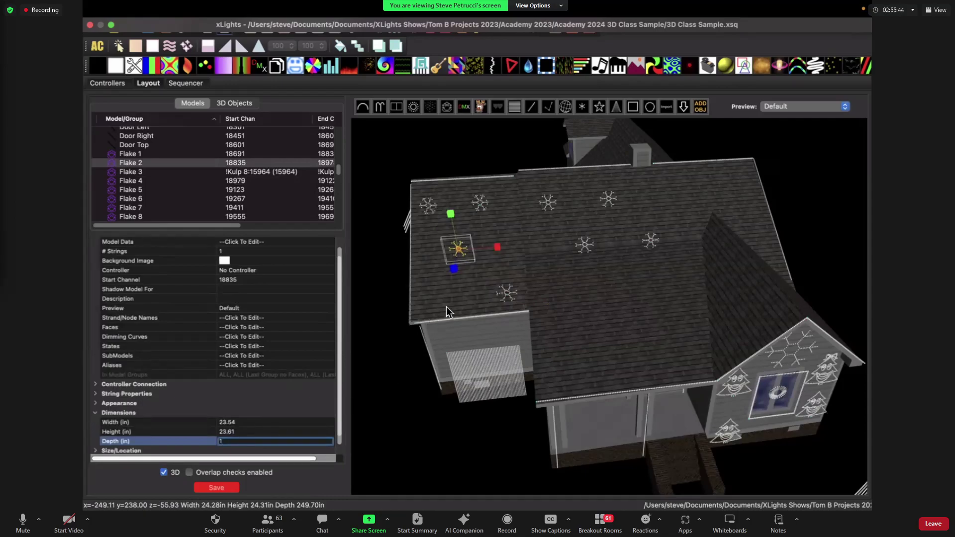
key("Return")
left_click(577, 263)
Align the front of Flake 4 with the front of Flake 2.
left_click(466, 254)
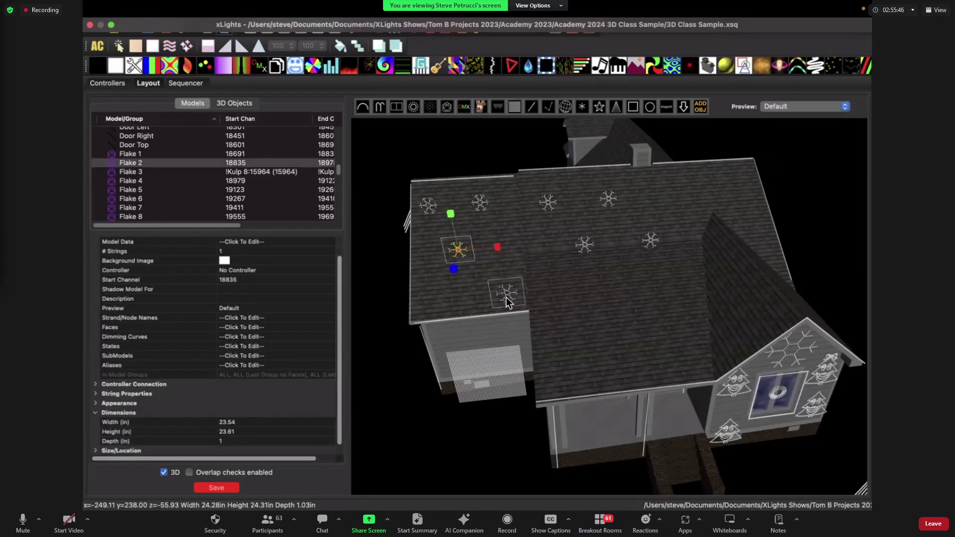
left_click(506, 297, "ctrl")
right_click(554, 285)
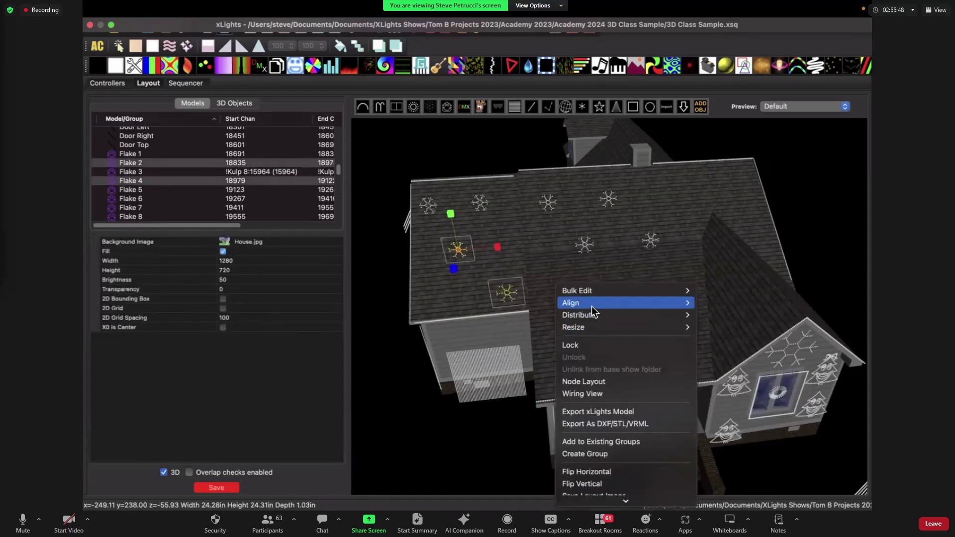
mouse_move(647, 303)
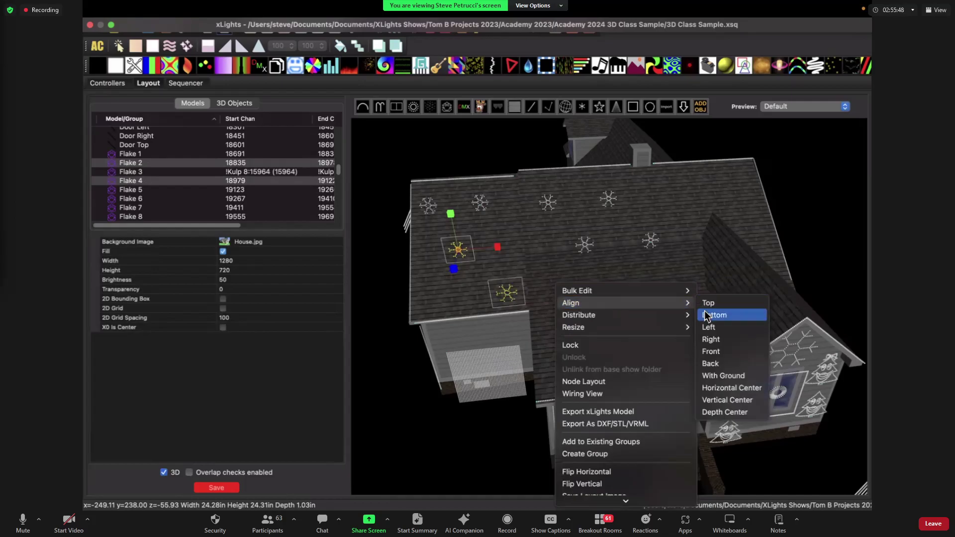
left_click(721, 353)
Move Male Singer 1 from the front gable wall up above the roof, to about X 100 and Y 492.
mouse_move(581, 294)
left_mouse_down()
mouse_move(670, 286)
mouse_move(608, 282)
mouse_move(599, 301)
mouse_move(615, 300)
mouse_move(616, 350)
mouse_move(607, 356)
mouse_move(618, 364)
mouse_move(567, 283)
left_mouse_up()
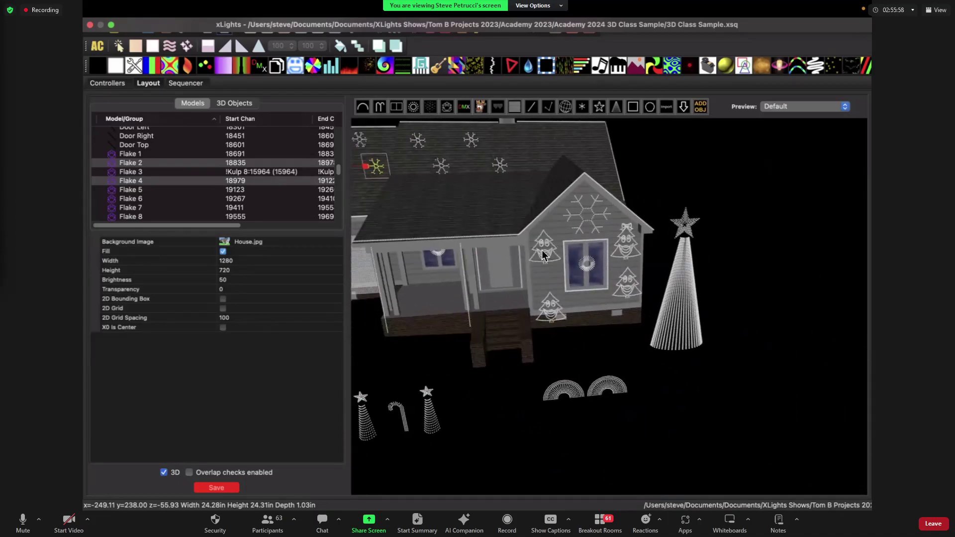
left_click_drag(691, 191, 760, 200)
left_click(756, 185)
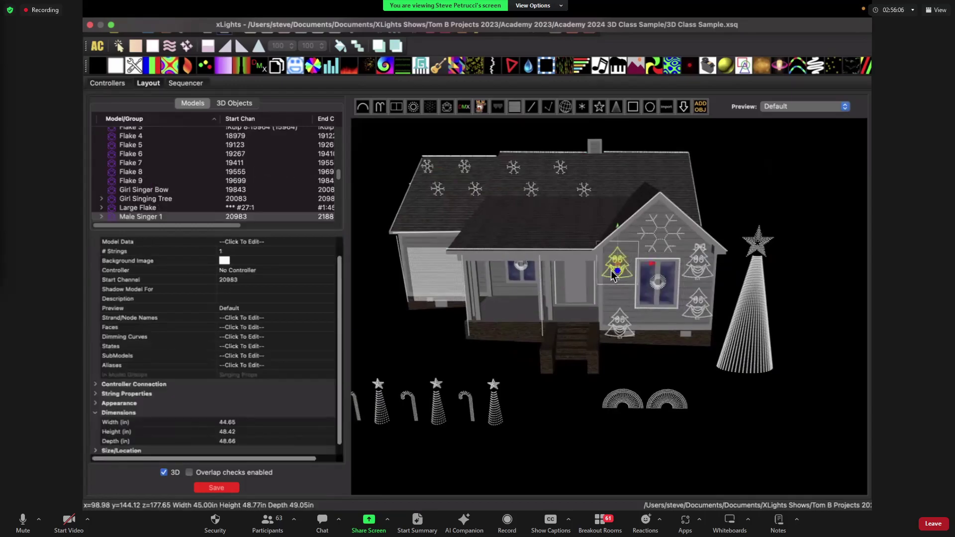
left_click_drag(619, 233, 619, 130)
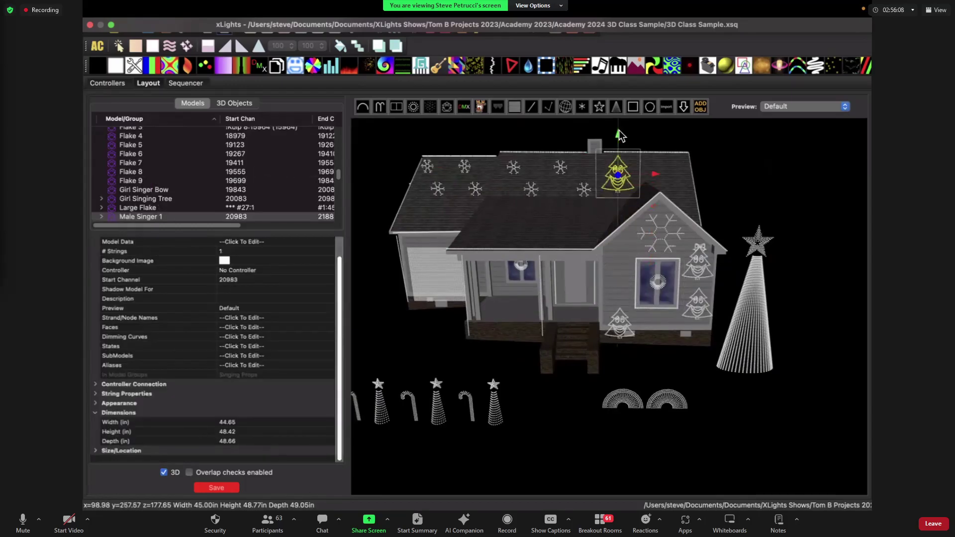
left_click_drag(715, 154, 663, 278)
left_click_drag(604, 277, 616, 139)
scroll(634, 191, "up", 5)
left_click_drag(636, 306, 721, 259)
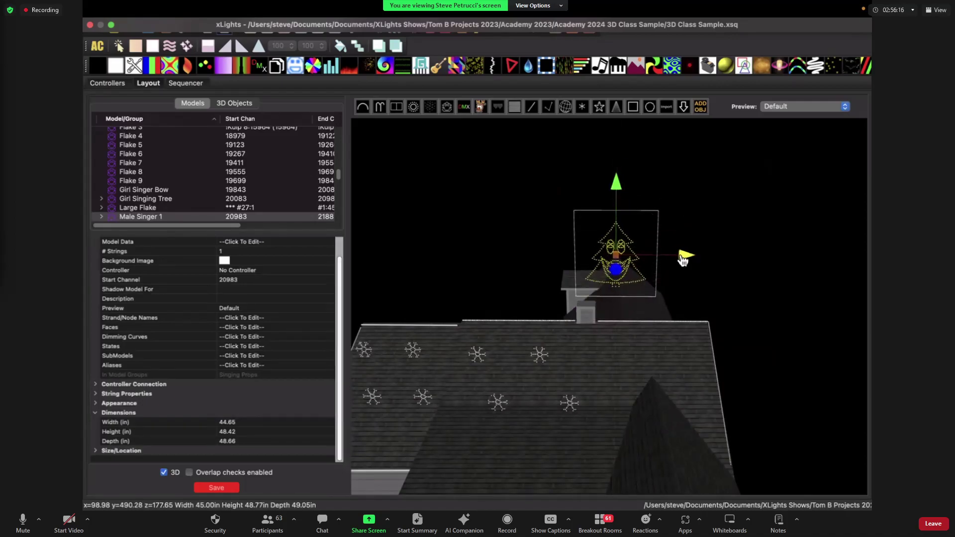
left_click_drag(686, 254, 669, 241)
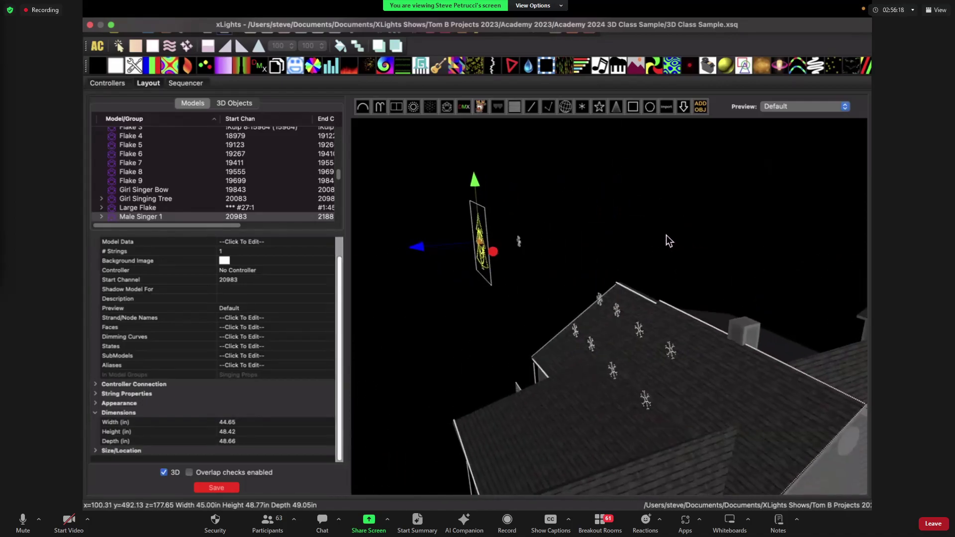
Move Male Singer 1 above the roof along the depth axis to about Z 149 and switch its handles to rotation.
left_click_drag(422, 252, 664, 309)
left_click(605, 301)
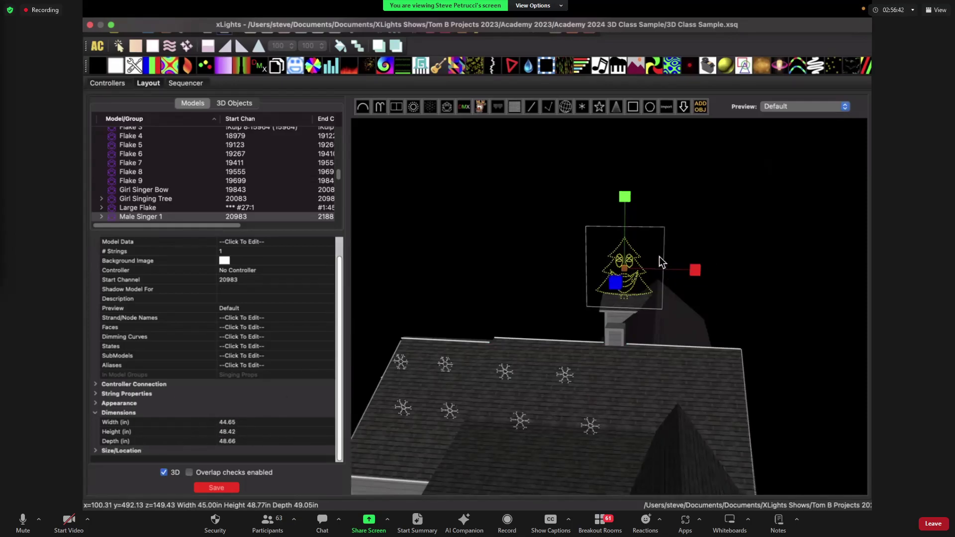
left_click(629, 273)
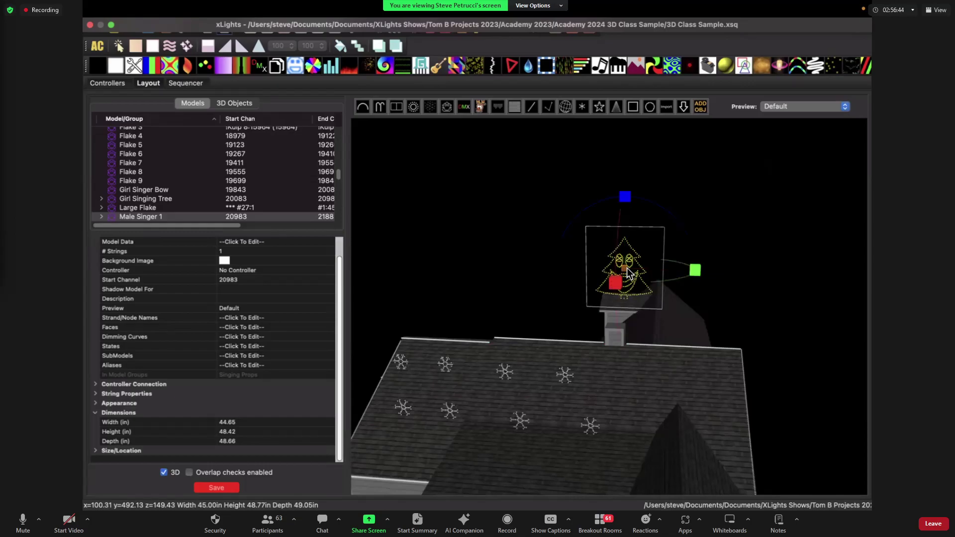
left_click_drag(714, 207, 700, 209)
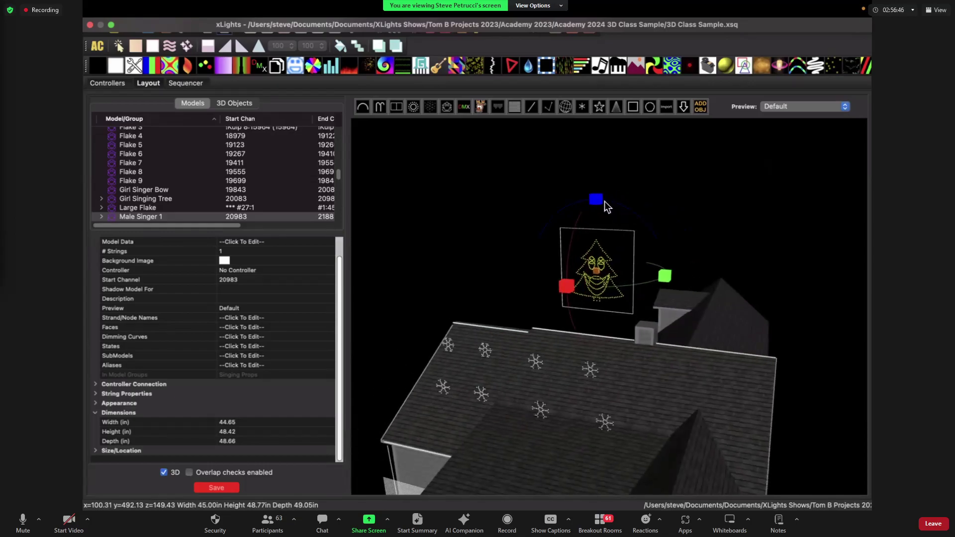
mouse_move(596, 200)
left_mouse_down()
mouse_move(616, 209)
mouse_move(586, 198)
mouse_move(596, 205)
left_mouse_up()
left_click_drag(726, 240, 679, 295)
left_click(622, 188)
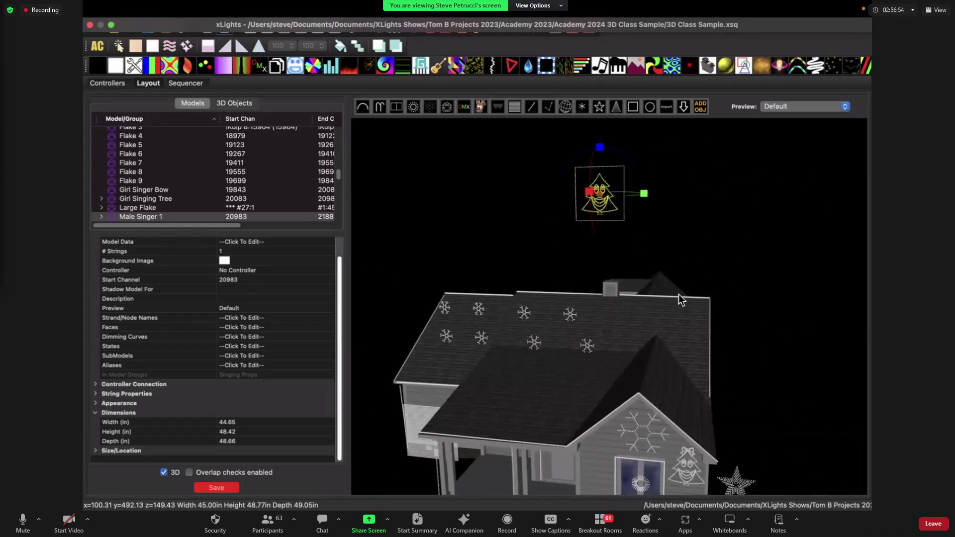
Align the bottom of Male Singer 1 with the bottom of Girl Singing Tree on the front gable wall.
left_click_drag(781, 285, 735, 317)
left_click(735, 316)
left_click_drag(738, 357, 657, 391)
left_click(656, 387)
left_click_drag(647, 222, 642, 185)
left_click(582, 146)
right_click(667, 160)
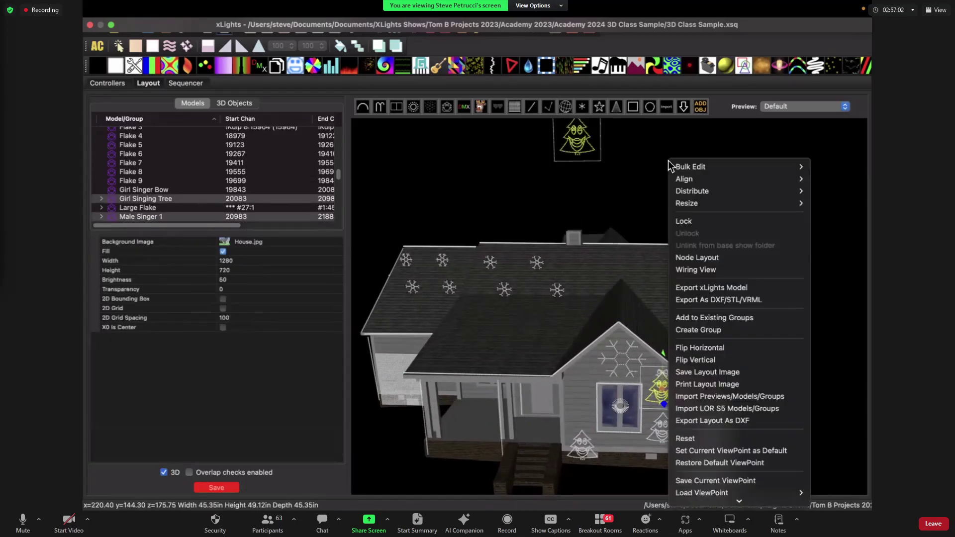
mouse_move(697, 179)
left_click(631, 196)
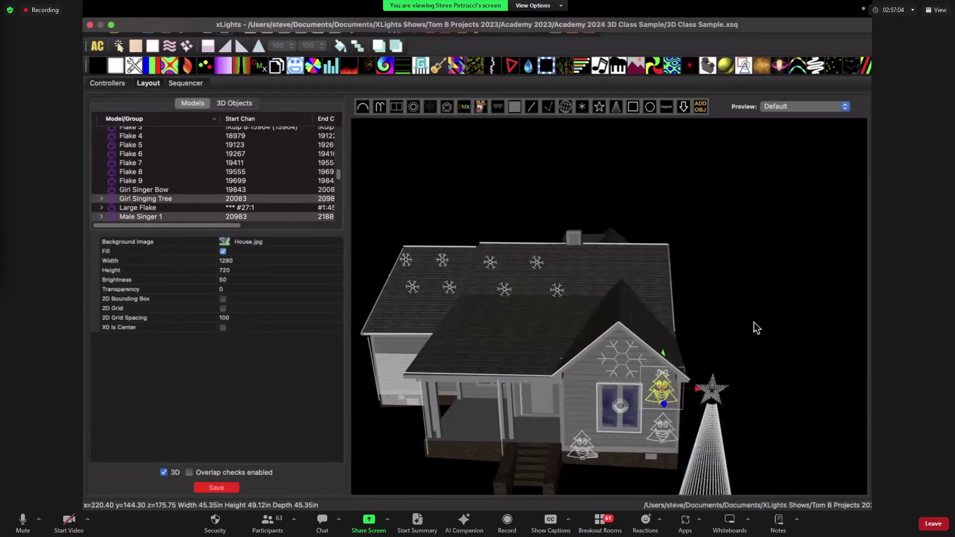
Align the front of Male Singer 1 with the front of Girl Singing Tree.
right_click(668, 392)
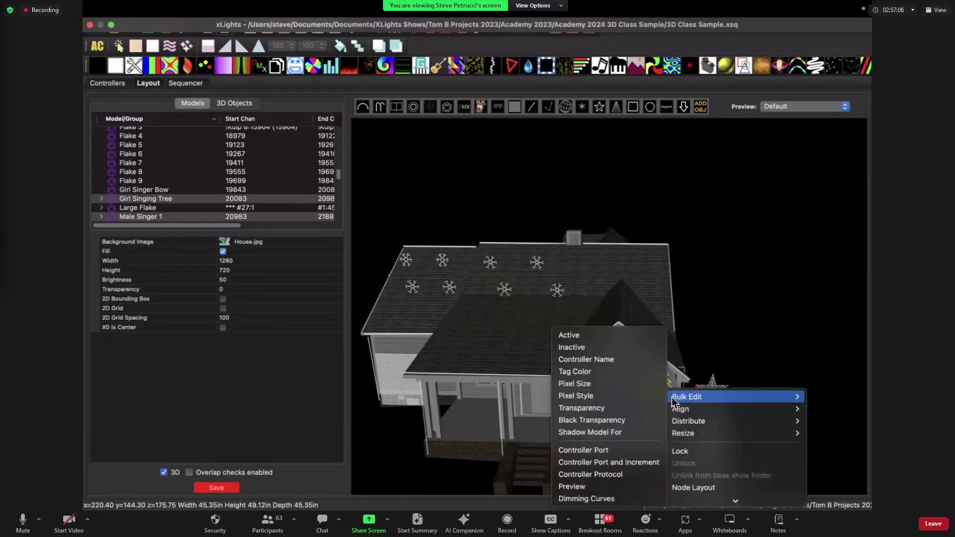
mouse_move(679, 411)
left_click(608, 437)
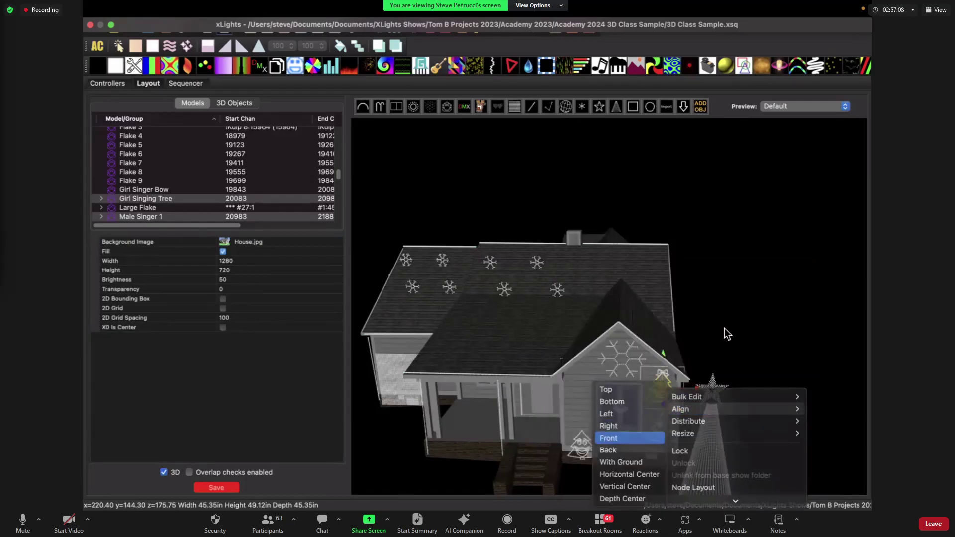
left_click_drag(719, 330, 727, 289)
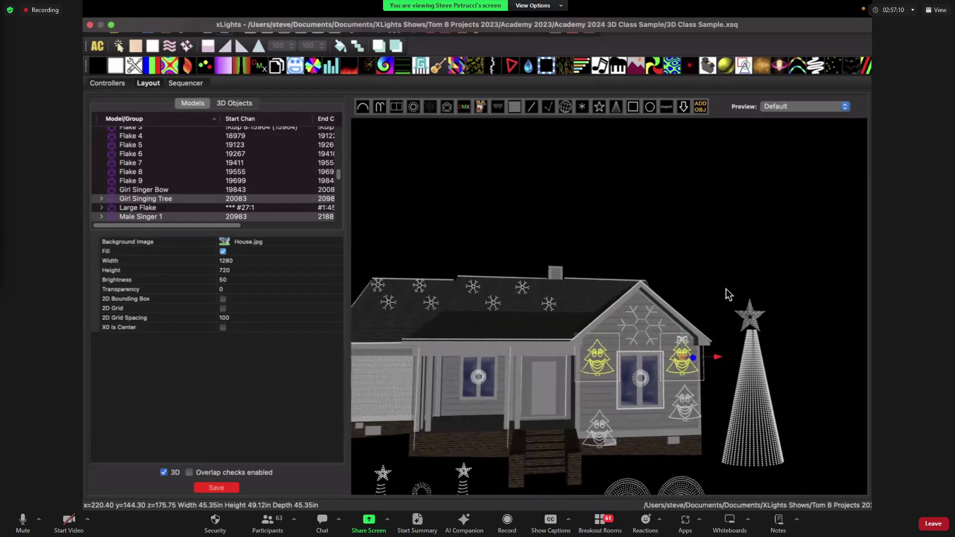
left_click(727, 289)
Align the bottom of Male Singer 2 with the bottom of Male Singer 3 on the front gable wall.
left_click(679, 405)
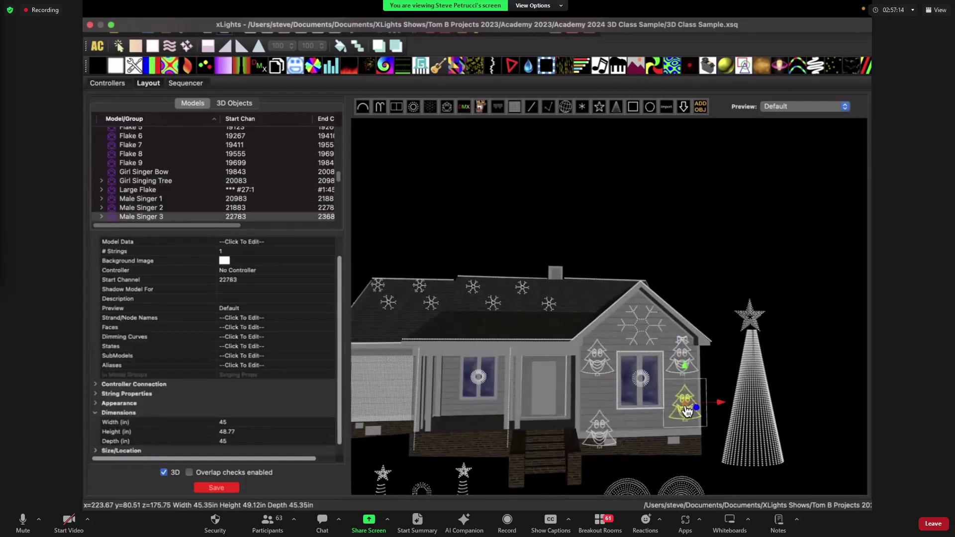
left_click(602, 442, "ctrl")
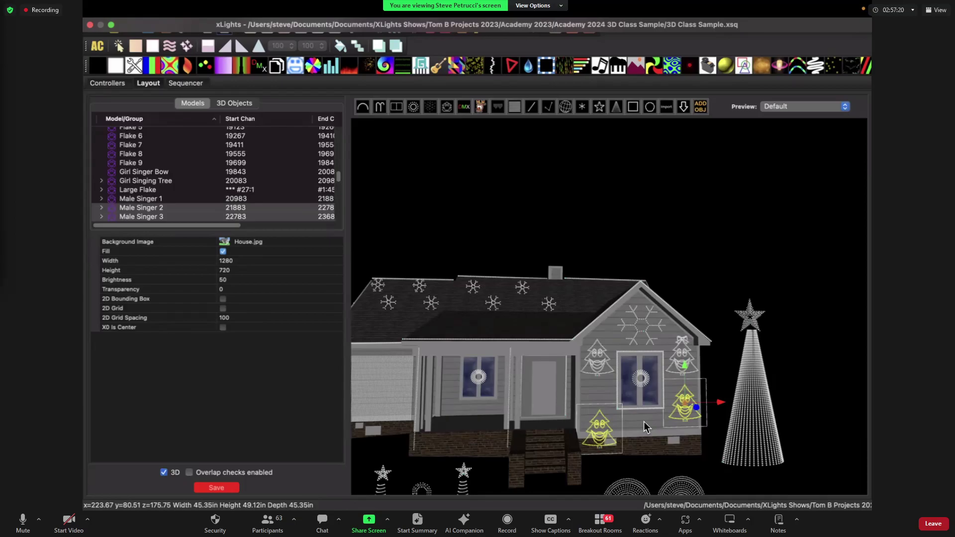
right_click(782, 373)
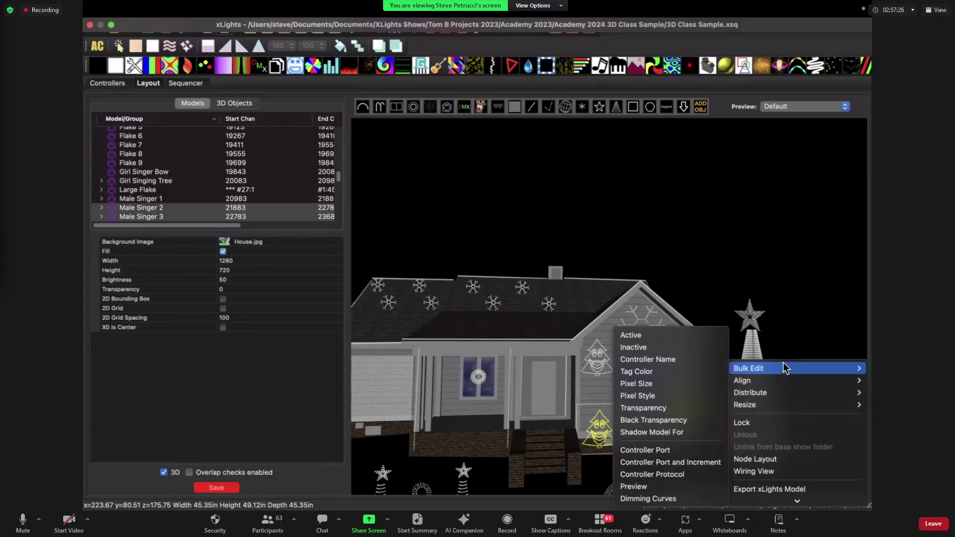
mouse_move(779, 383)
left_click(695, 395)
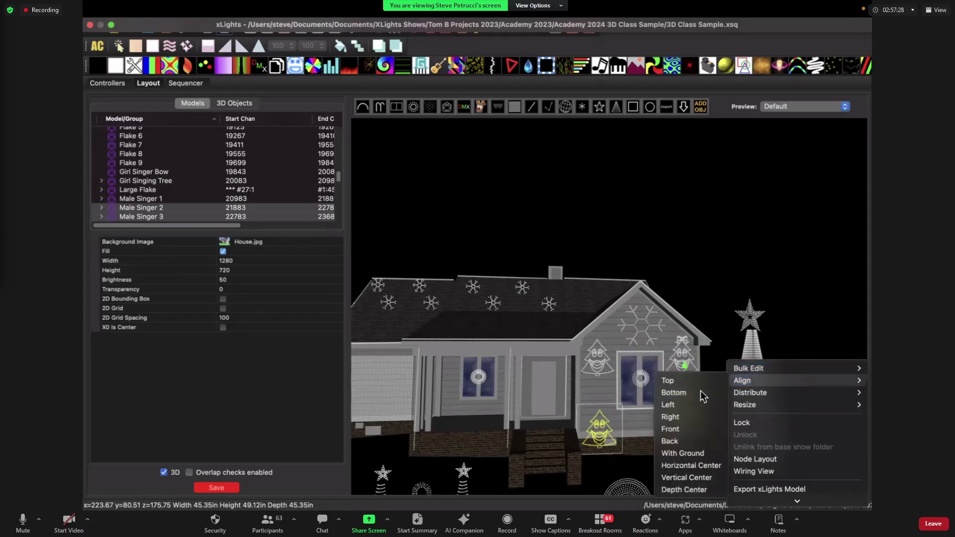
left_click(804, 329)
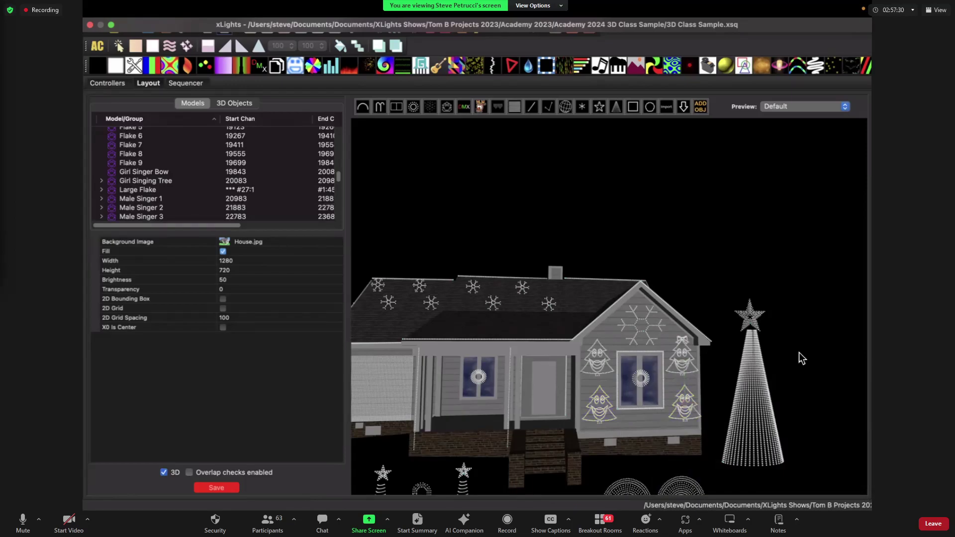
Save the preview layout with the aligned singing trees.
left_click_drag(799, 353, 806, 300)
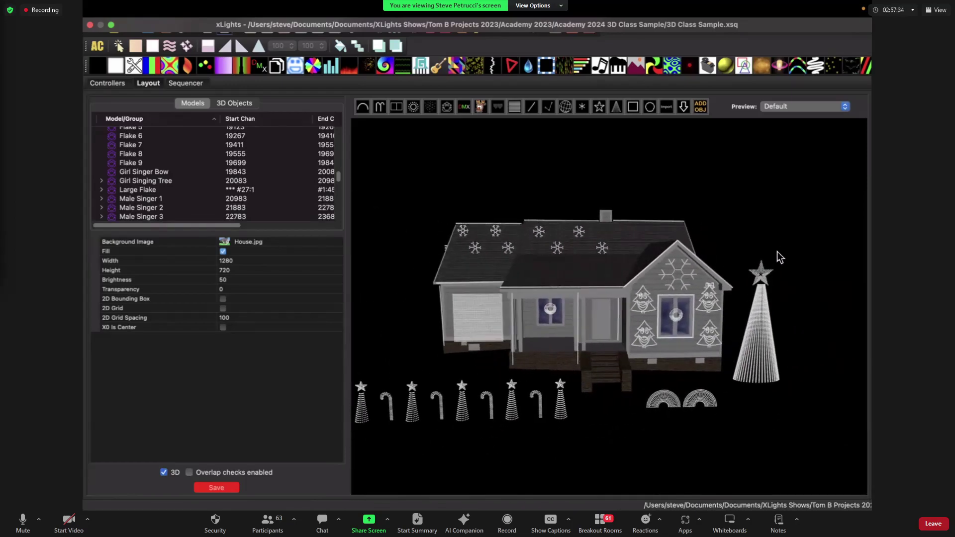
left_click_drag(779, 257, 736, 256)
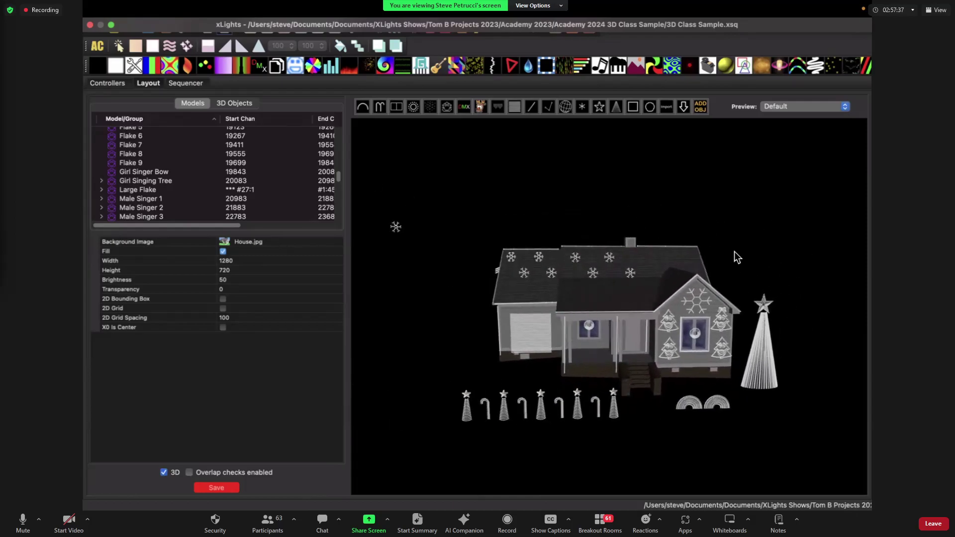
left_click(216, 489)
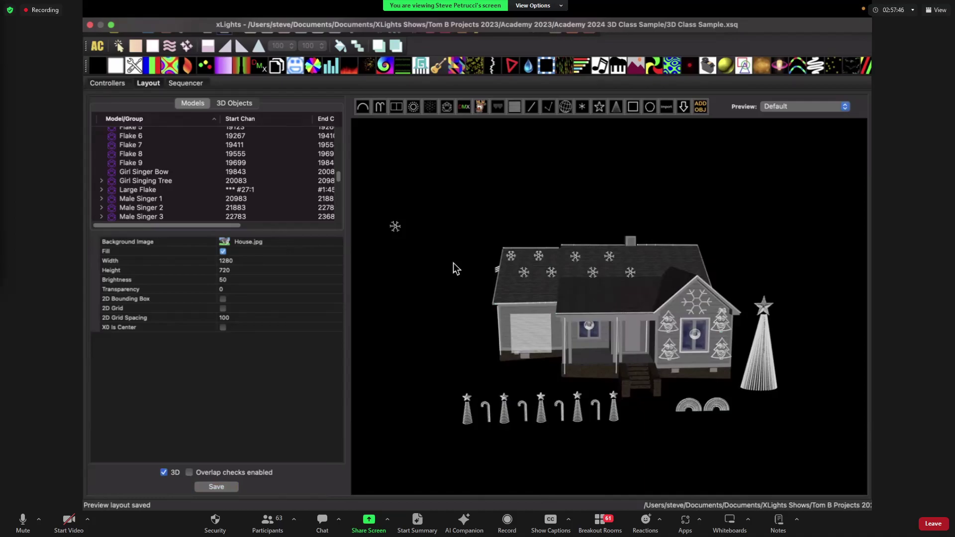
Stretch Flake 1 on the garage roof to a width of about 83 inches.
left_click_drag(449, 302, 442, 295)
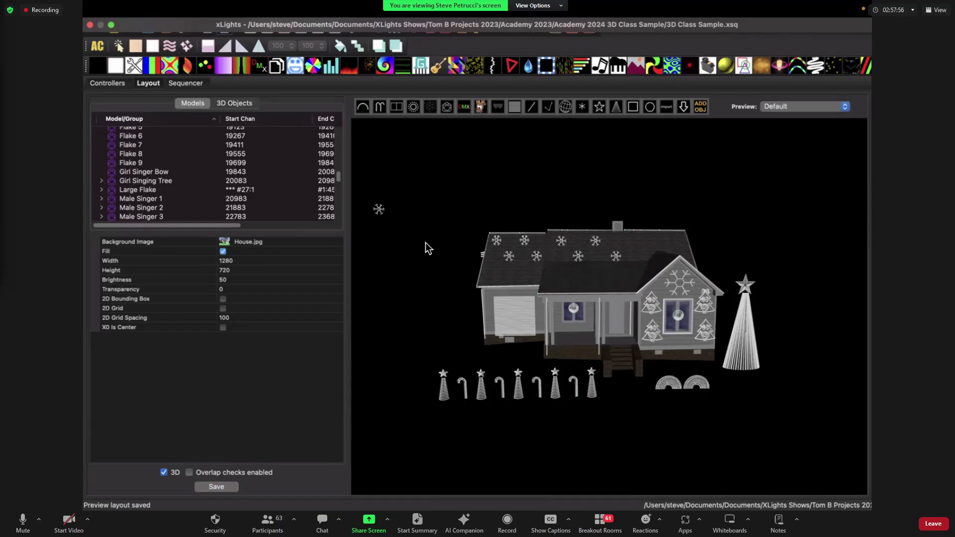
left_click_drag(425, 243, 431, 246)
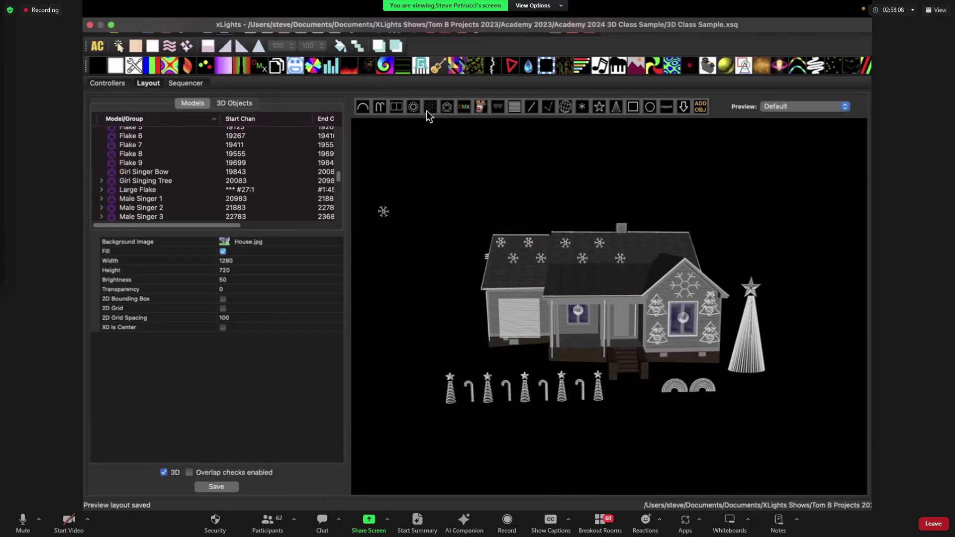
scroll(551, 208, "up", 2)
scroll(493, 244, "up", 3)
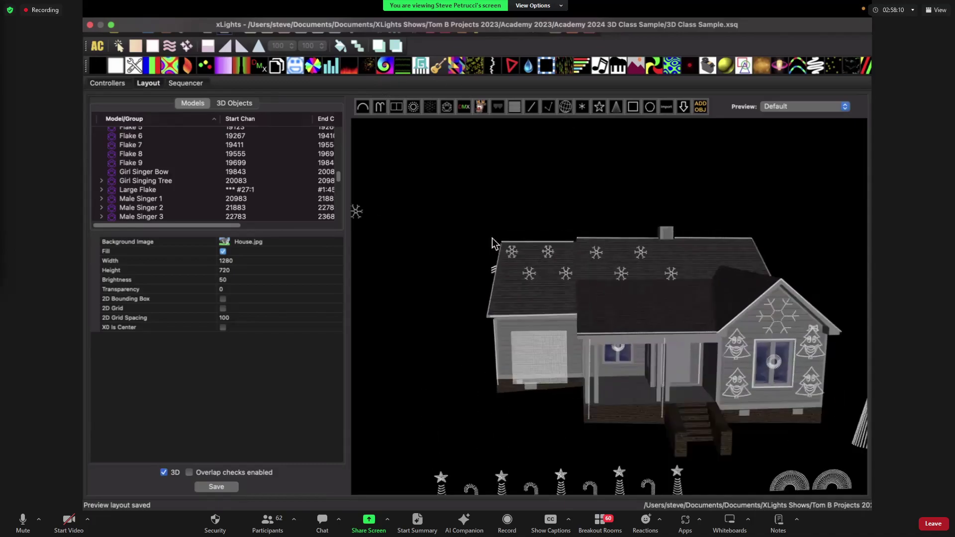
scroll(552, 224, "up", 1)
left_click(533, 260)
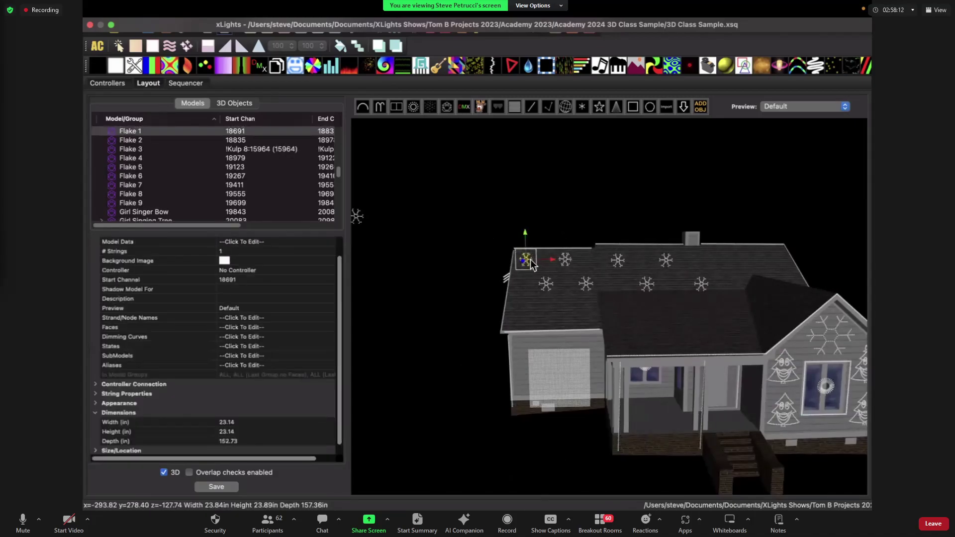
scroll(530, 263, "up", 2)
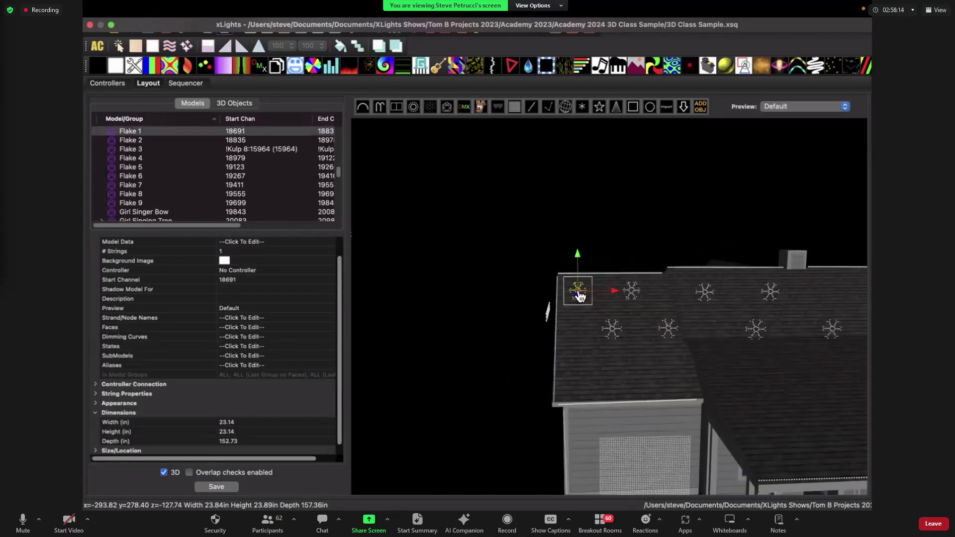
left_click(580, 297)
left_click_drag(615, 290, 658, 297)
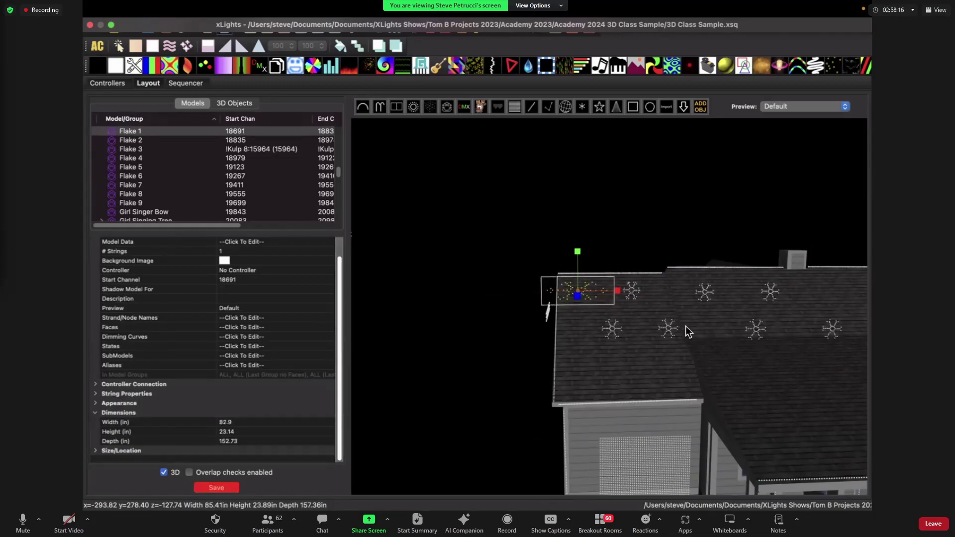
Stretch Flake 4 on the garage roof to a height of about 88 inches, then deselect it.
left_click(670, 330)
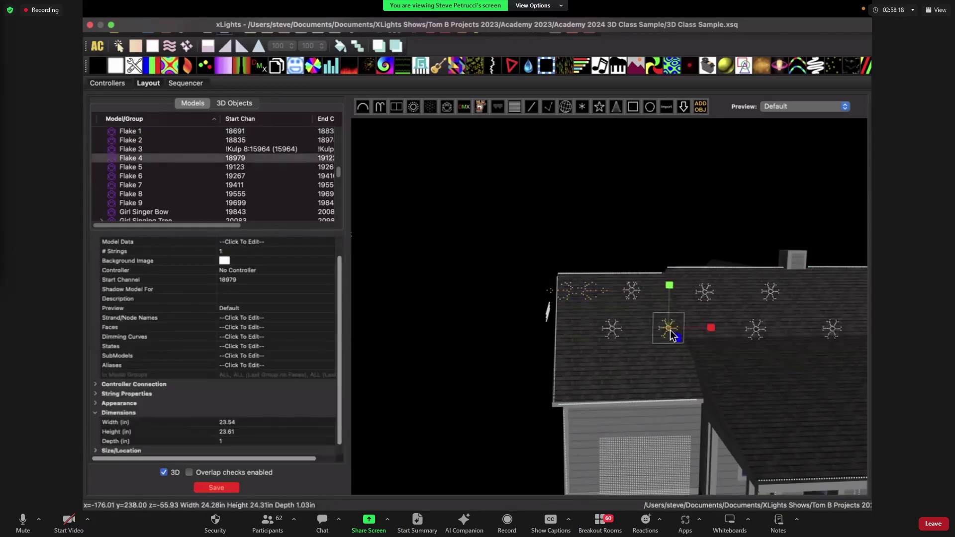
left_click_drag(669, 285, 679, 231)
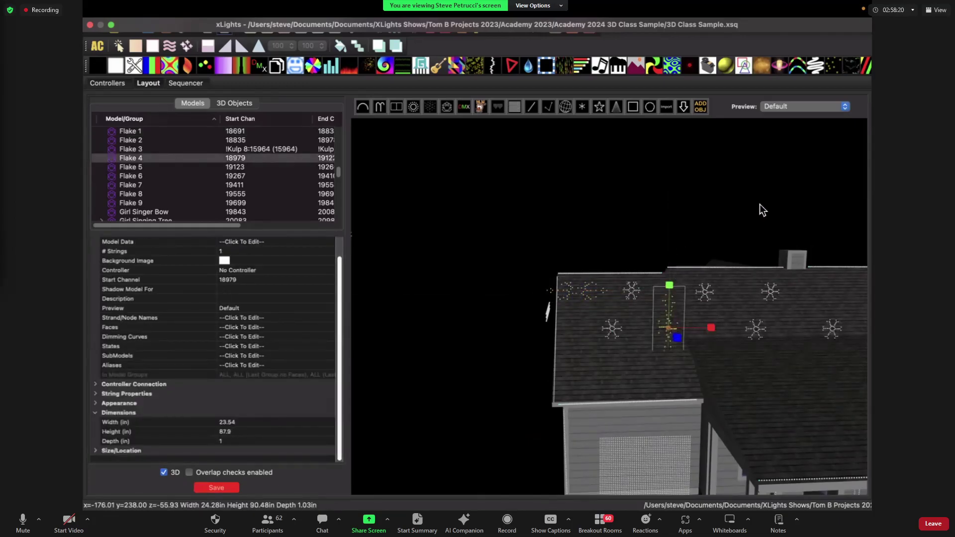
left_click_drag(760, 204, 687, 208)
left_click(665, 217)
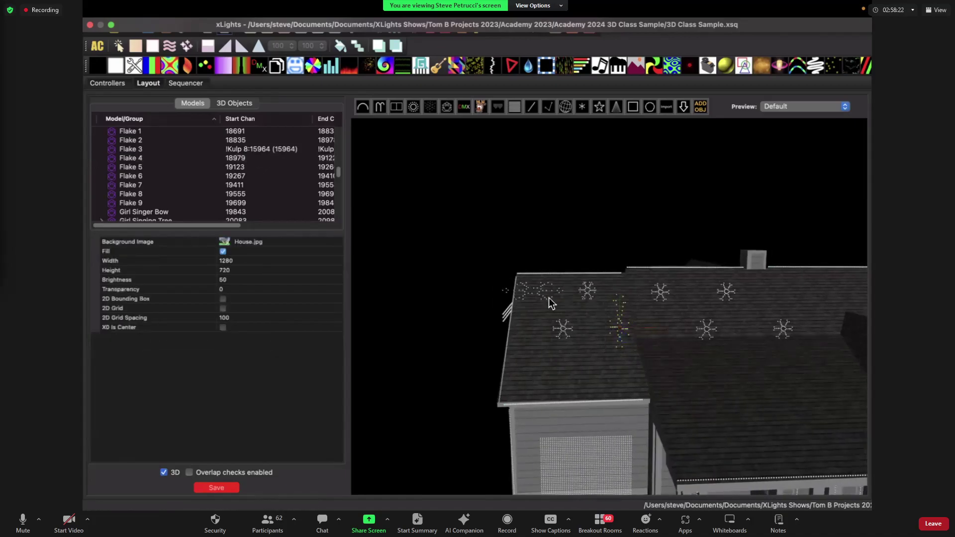
Resize Flake 4 and Flake 1 to match the size of Flake 5, using Flake 5 as the reference model.
left_click(664, 290)
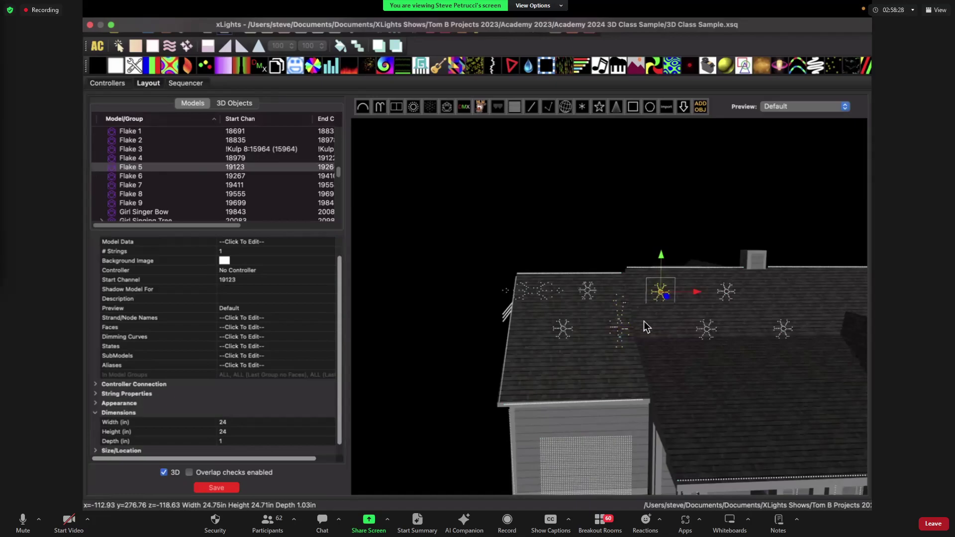
left_click(616, 327, "ctrl")
left_click(547, 297, "ctrl")
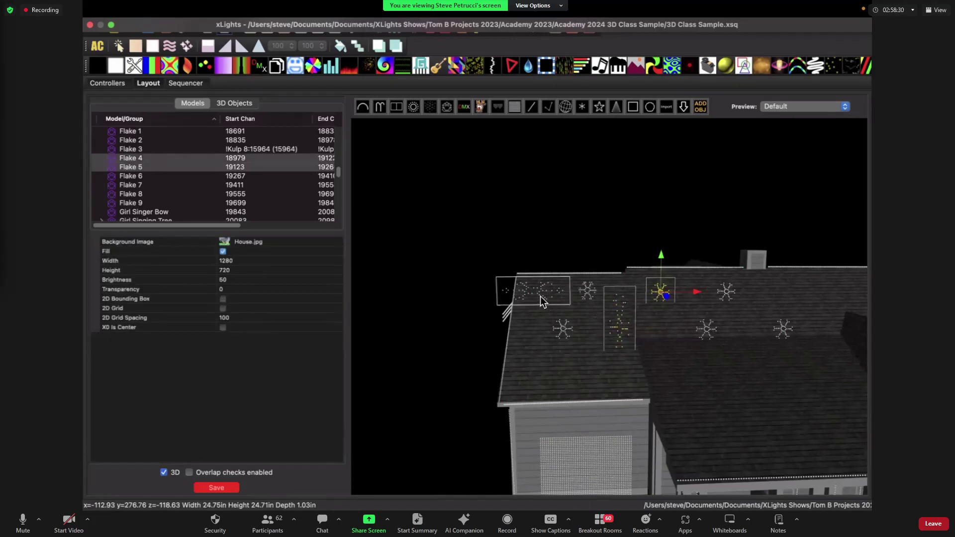
left_click_drag(604, 213, 565, 207)
right_click(571, 178)
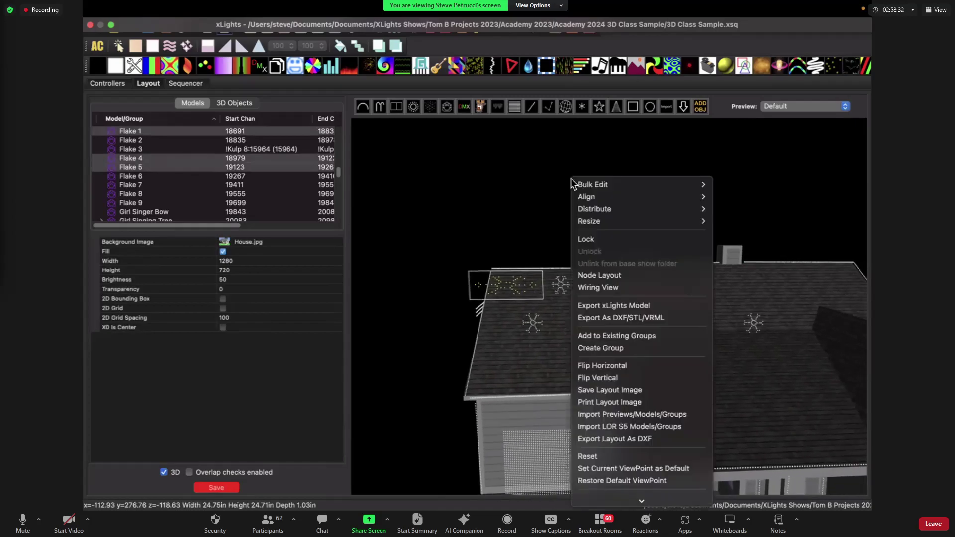
mouse_move(583, 186)
mouse_move(605, 197)
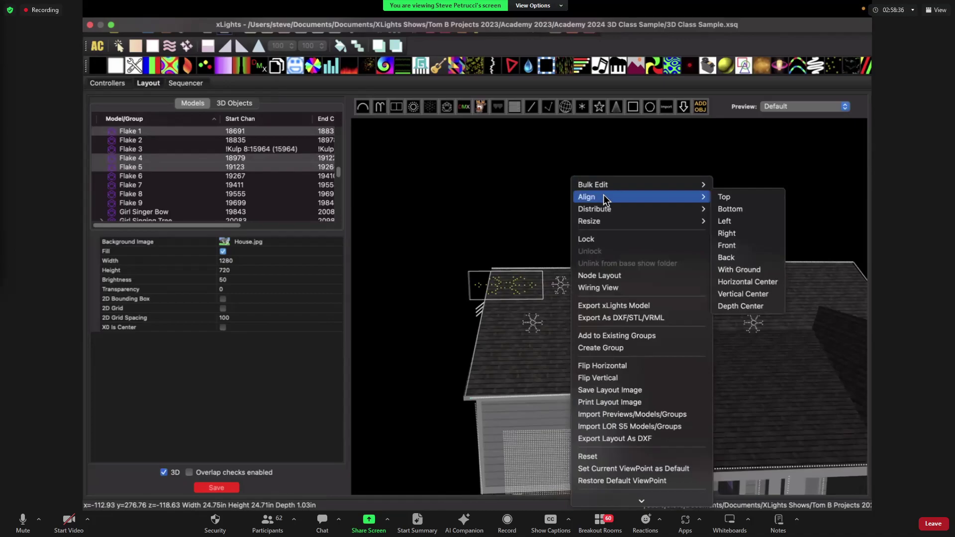
mouse_move(613, 220)
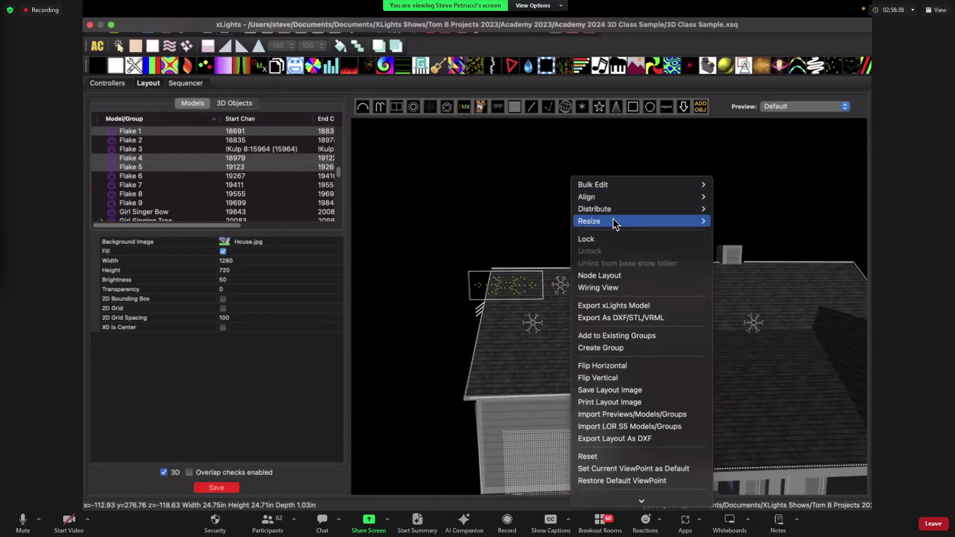
left_click(740, 243)
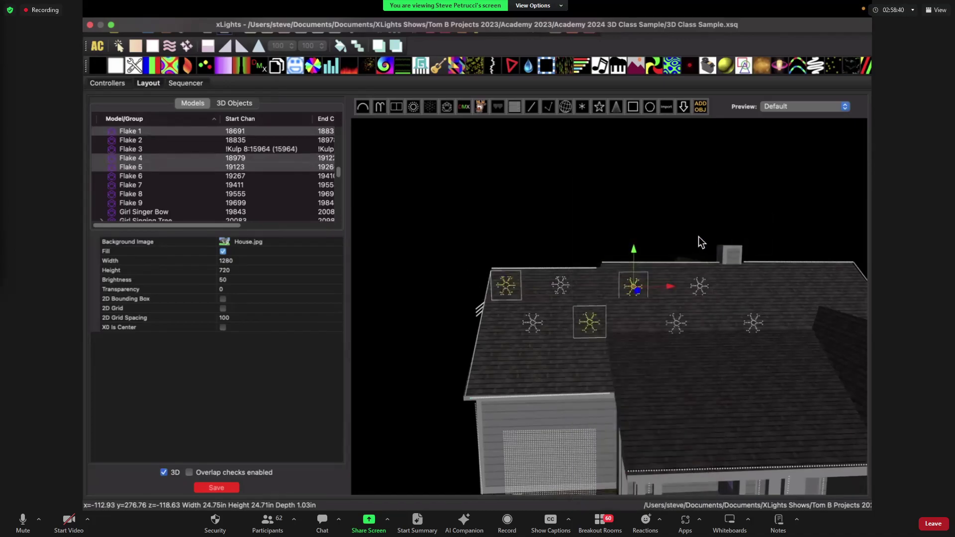
left_click(662, 235)
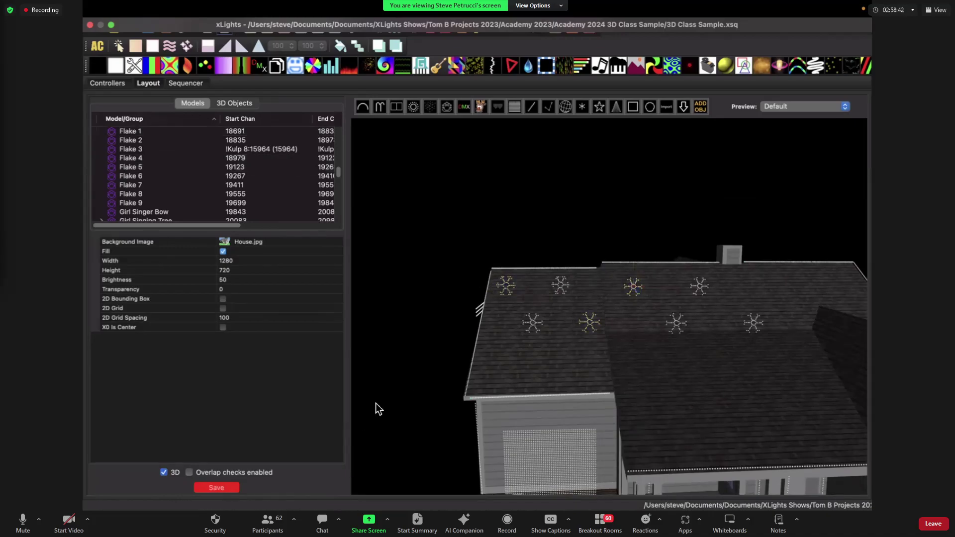
Save the layout with the resized roof snowflakes.
left_click(222, 490)
left_click_drag(598, 214, 554, 207)
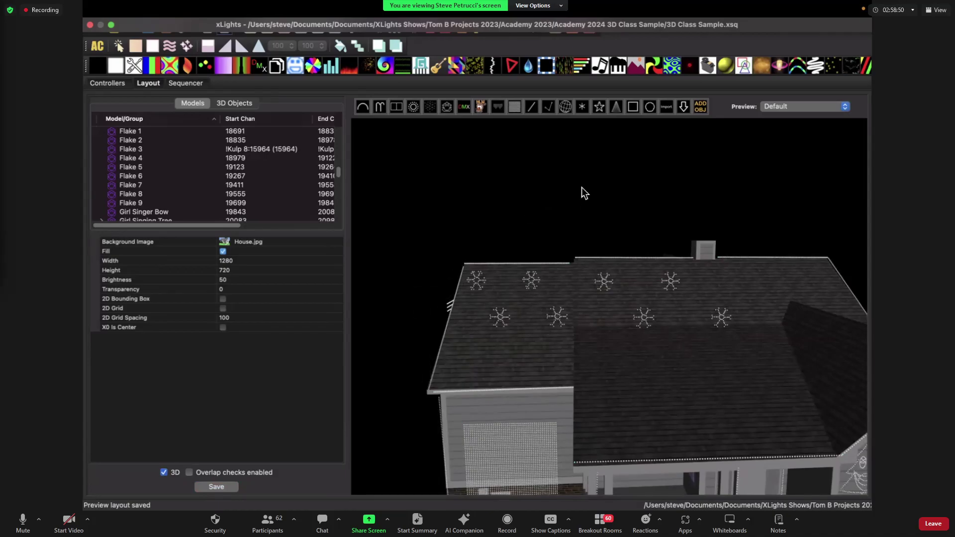
scroll(581, 188, "down", 3)
left_click_drag(585, 177, 563, 237)
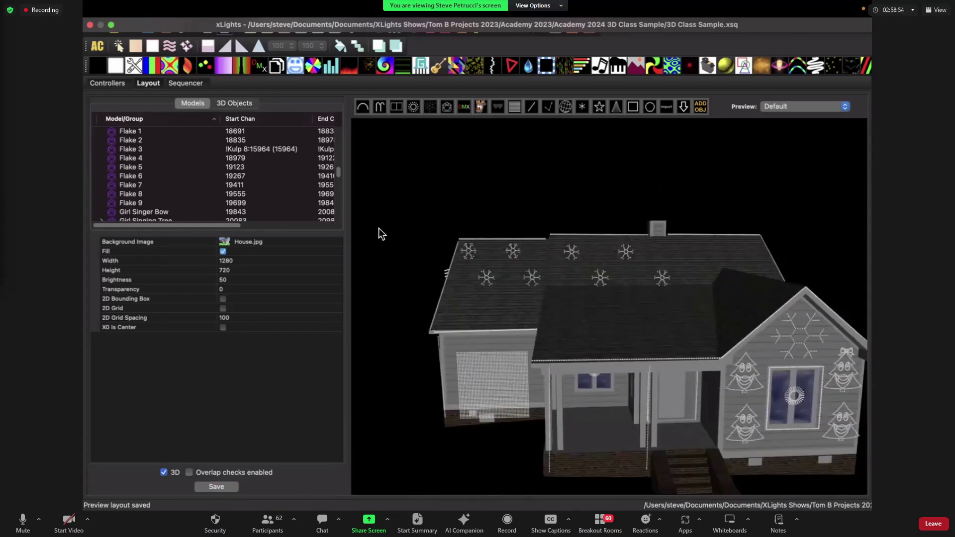
Select the ALL group and view its highlighted models on the house in 3D.
left_click_drag(396, 220, 399, 217)
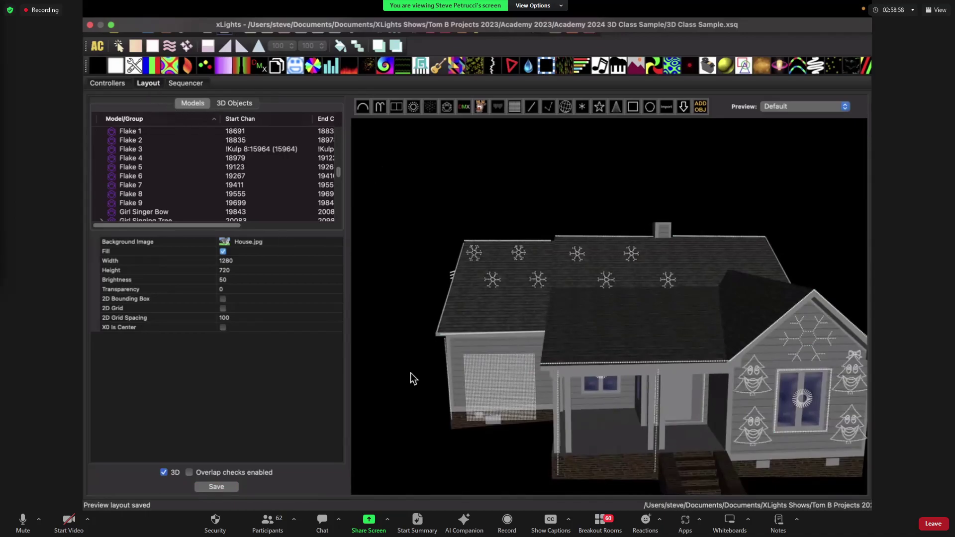
left_click_drag(484, 209, 508, 203)
scroll(189, 172, "up", 15)
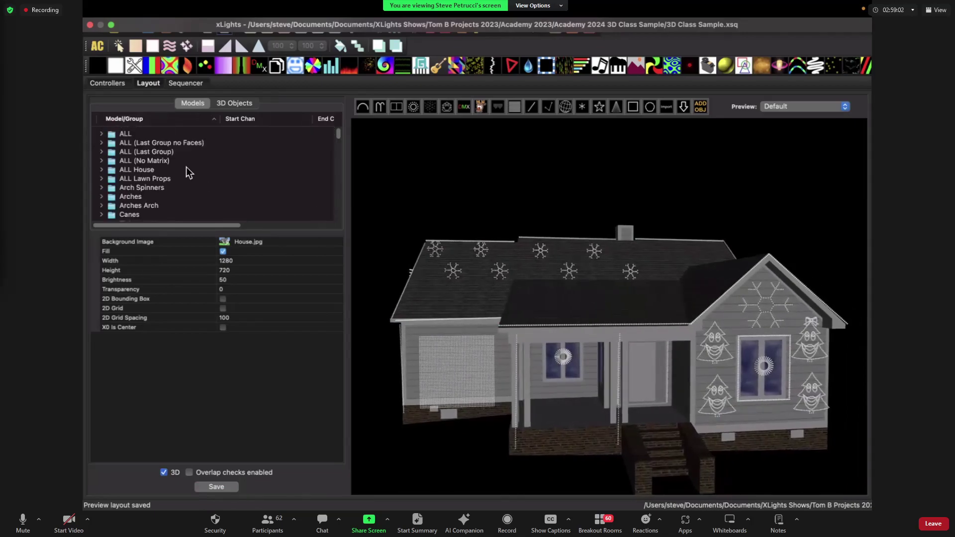
left_click(131, 133)
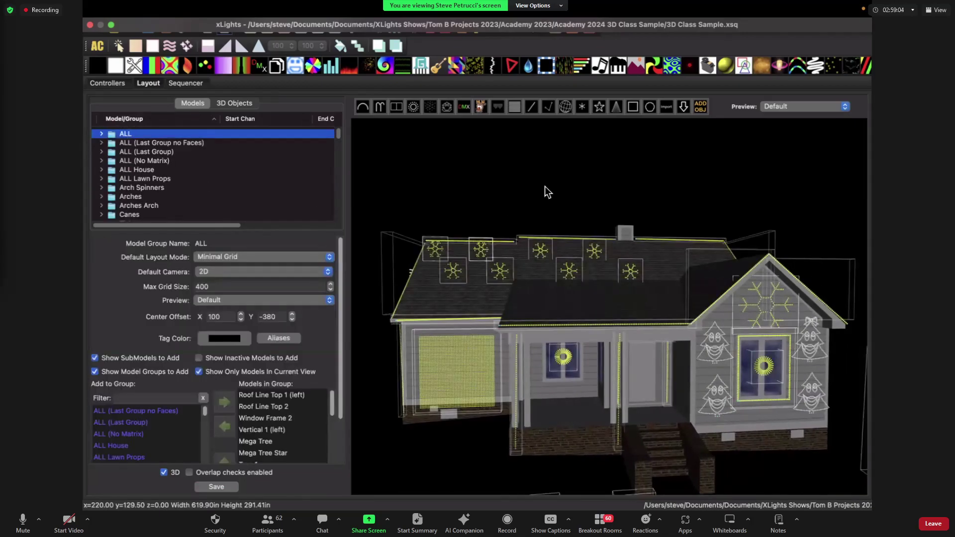
left_click_drag(553, 191, 539, 198)
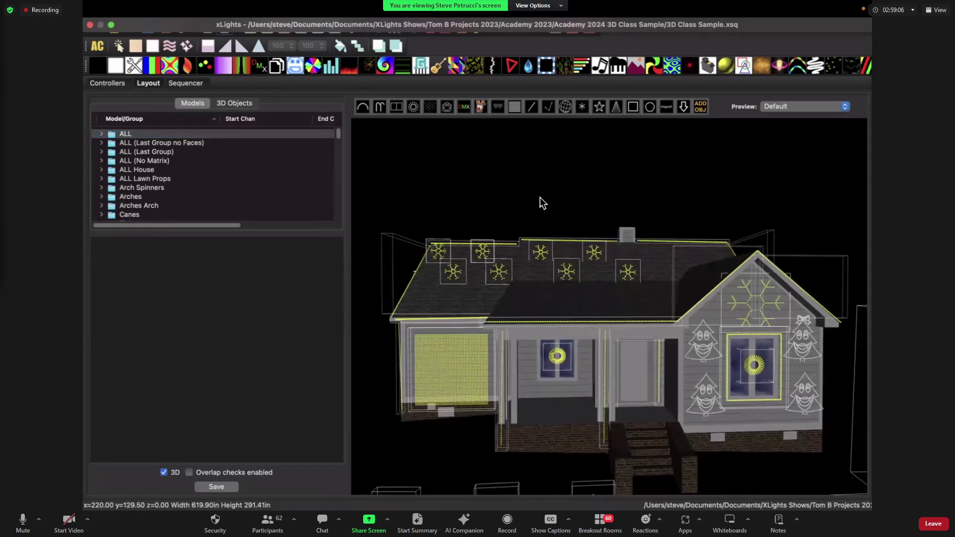
Switch the layout to 2D and select the ALL (Last Group no Faces) group to examine its models and centre marker.
left_click(163, 473)
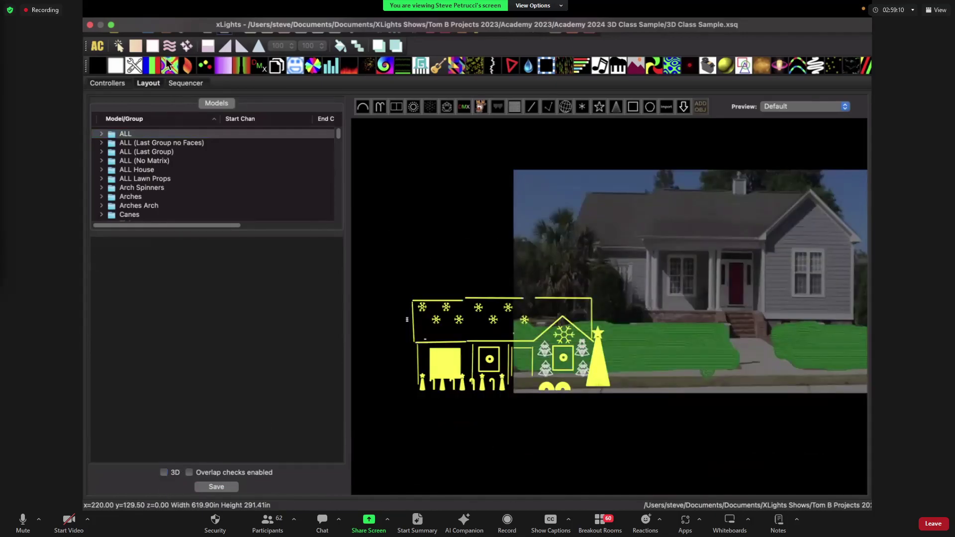
left_click(163, 144)
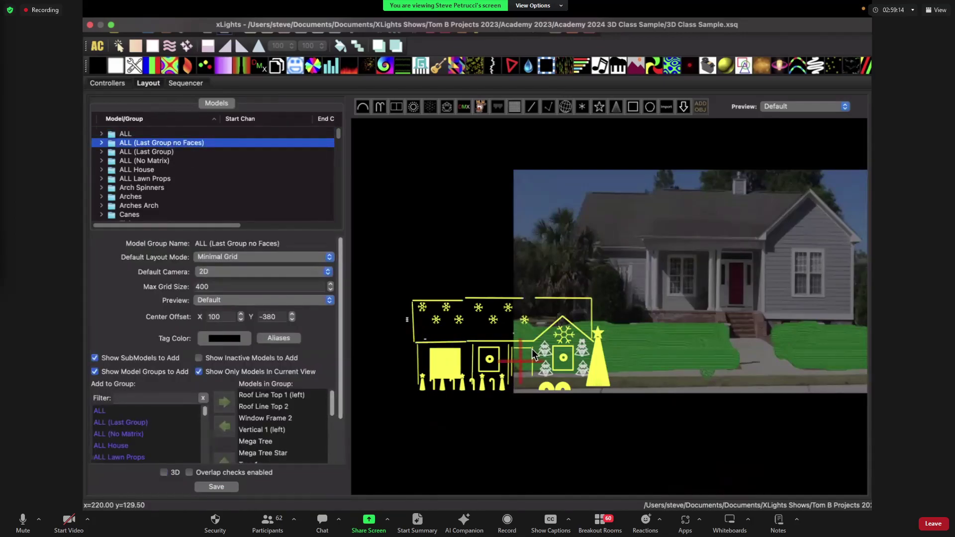
scroll(533, 351, "up", 3)
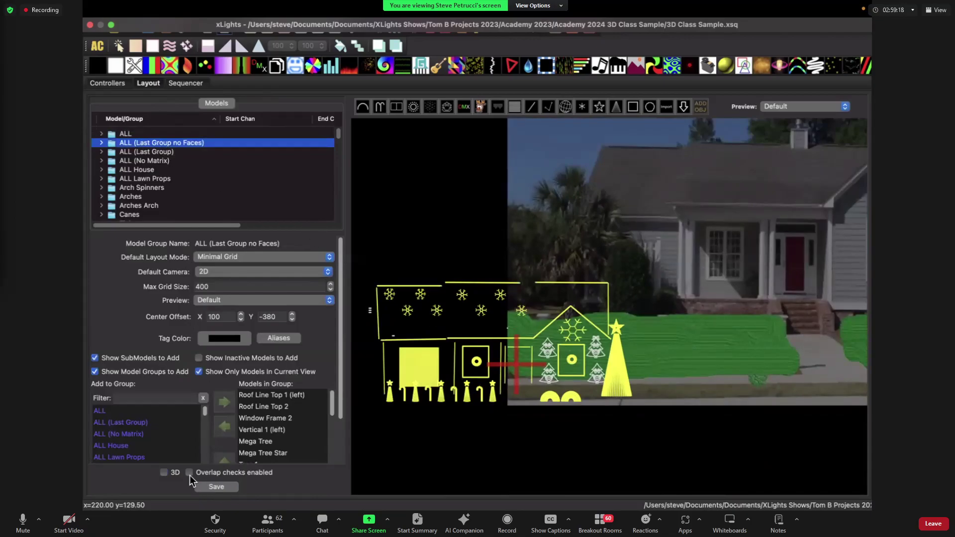
Compare the ALL (Last Group no Faces) group between the 3D and 2D layouts, ending in 3D.
left_click(164, 472)
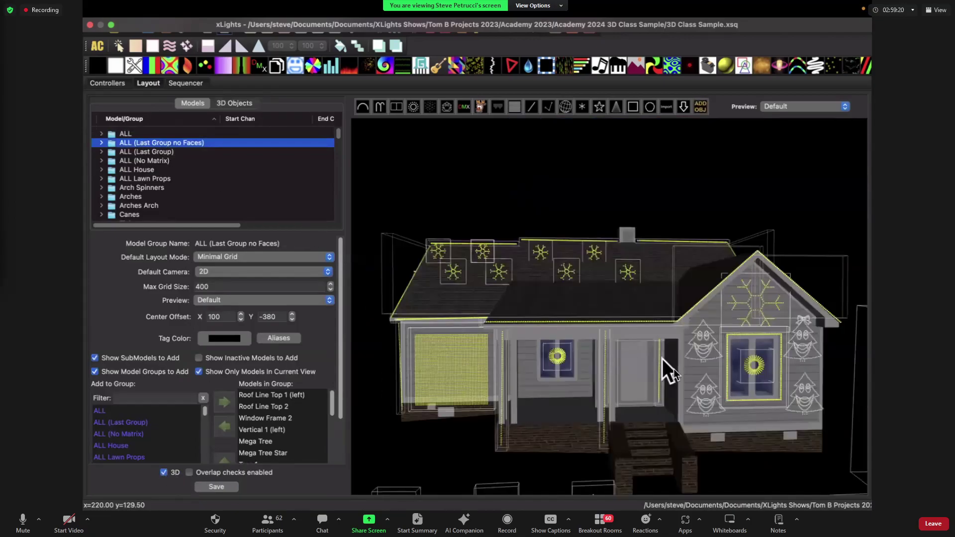
scroll(633, 385, "down", 3)
scroll(398, 391, "up", 2)
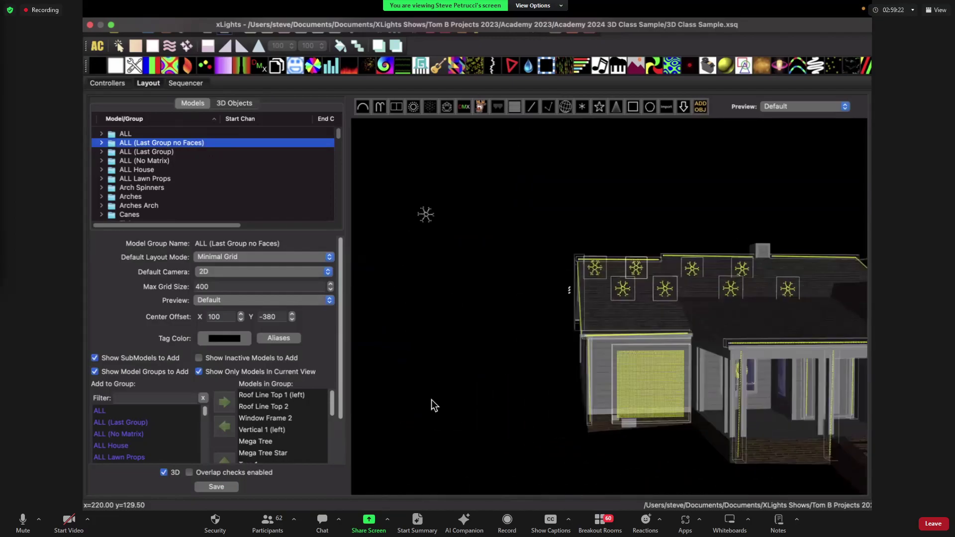
left_click(165, 473)
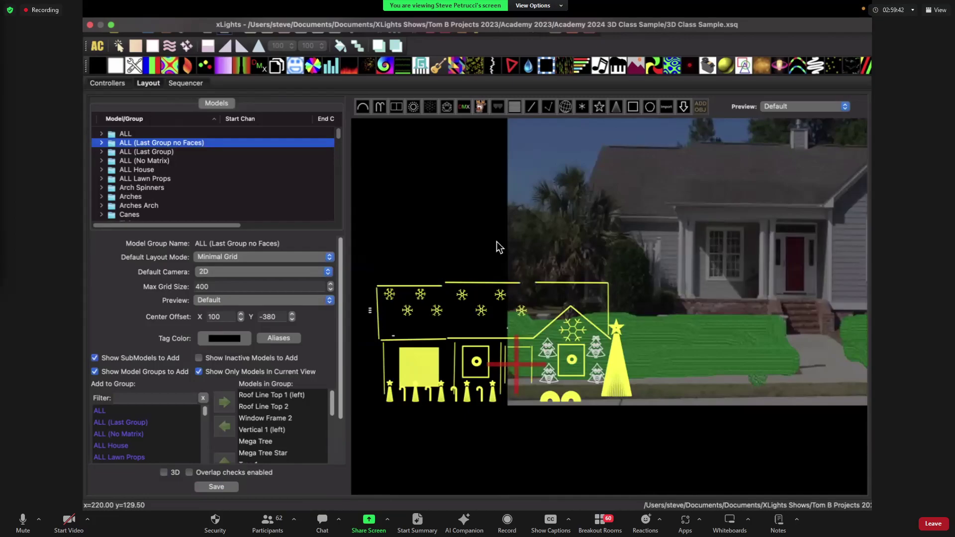
left_click(164, 473)
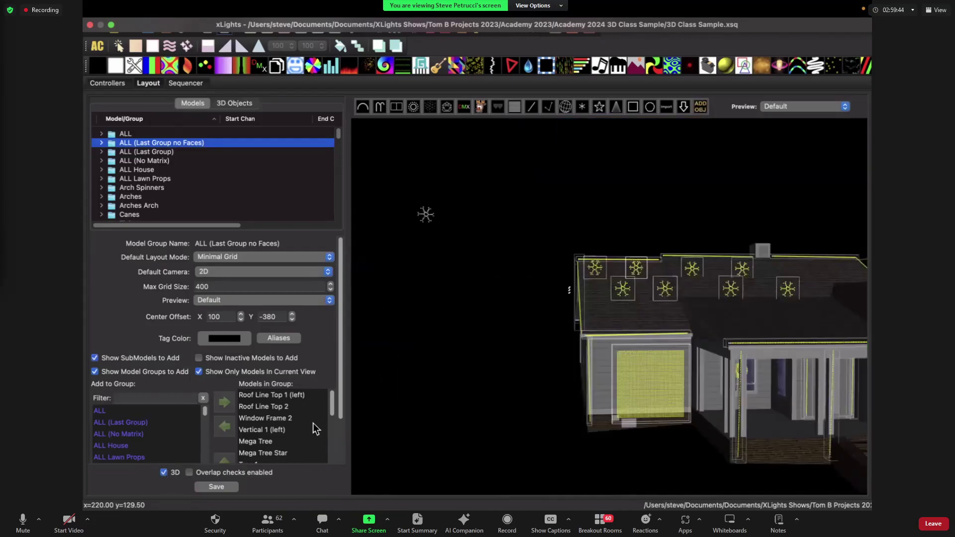
View the side gable of the house in 3D, clear the group selection and select Single Line-5.
left_click_drag(500, 292, 589, 299)
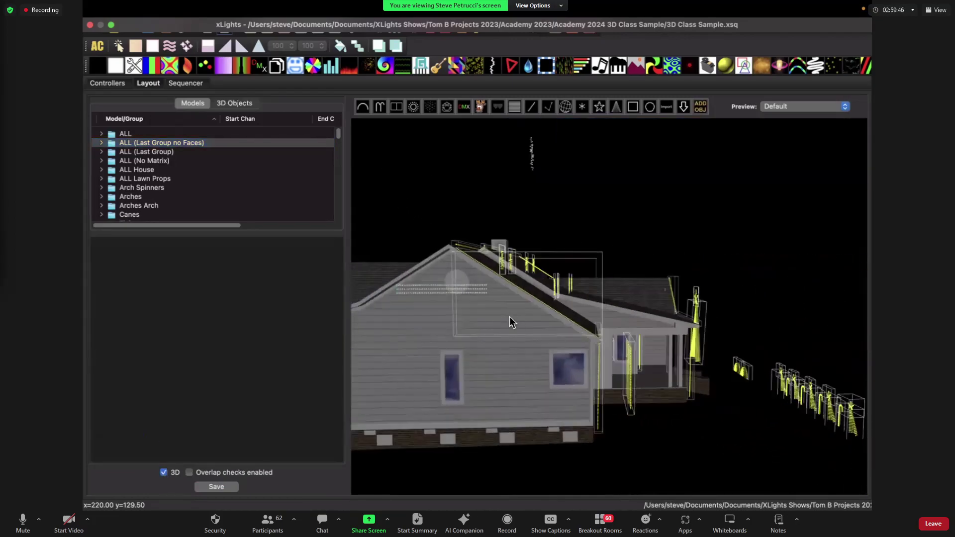
left_click(468, 324)
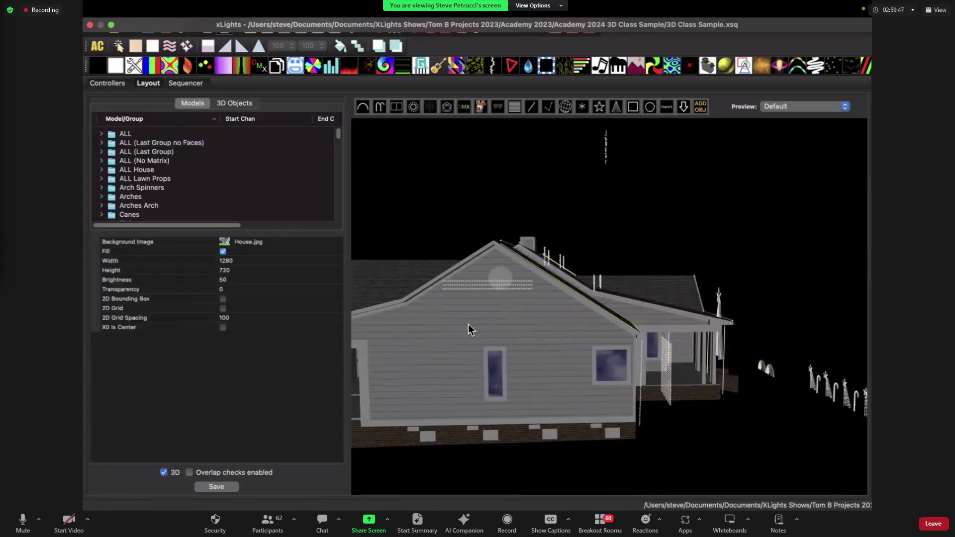
left_click(490, 286)
Find the Side Lines group in the model list and select it to view its member models.
scroll(208, 157, "up", 20)
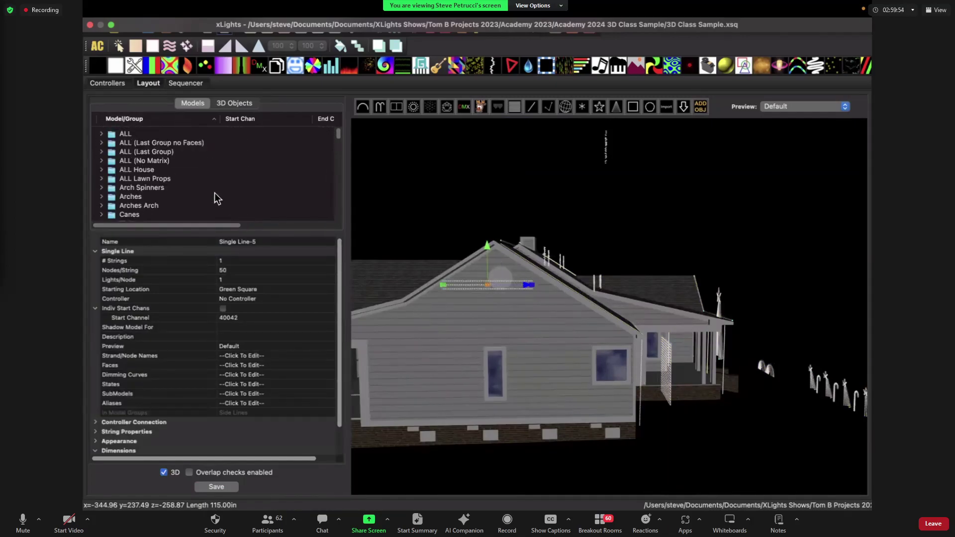
scroll(215, 195, "down", 2)
scroll(214, 197, "down", 2)
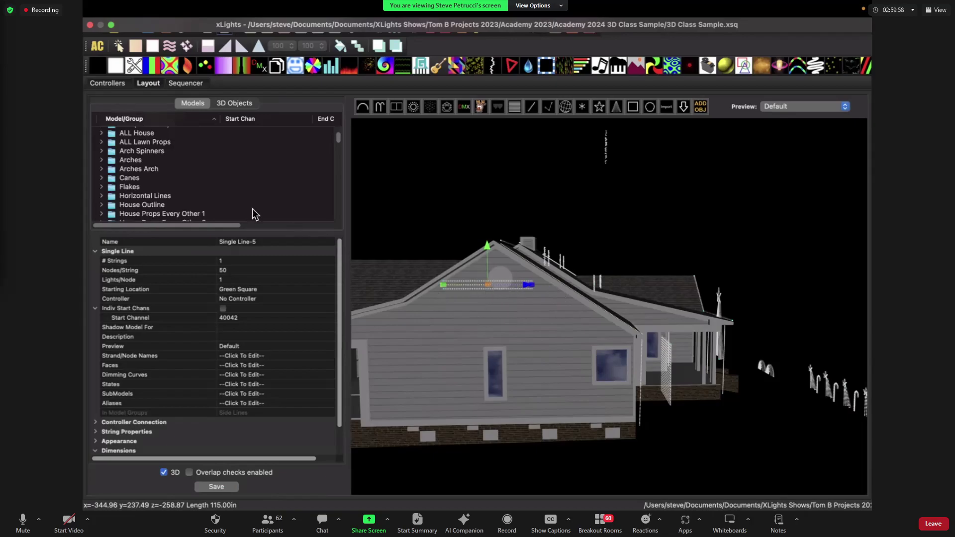
scroll(209, 196, "down", 1)
scroll(148, 177, "up", 3)
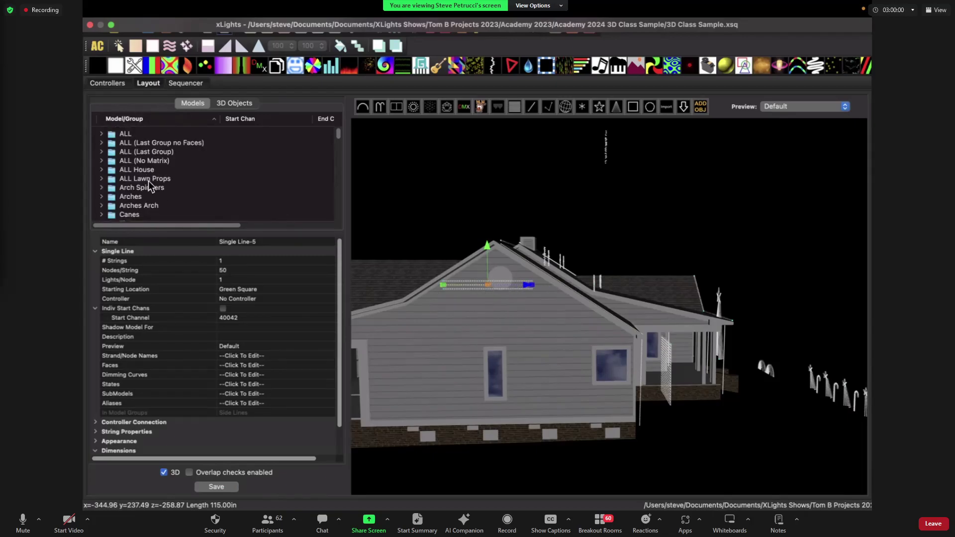
scroll(150, 182, "down", 7)
scroll(155, 196, "down", 3)
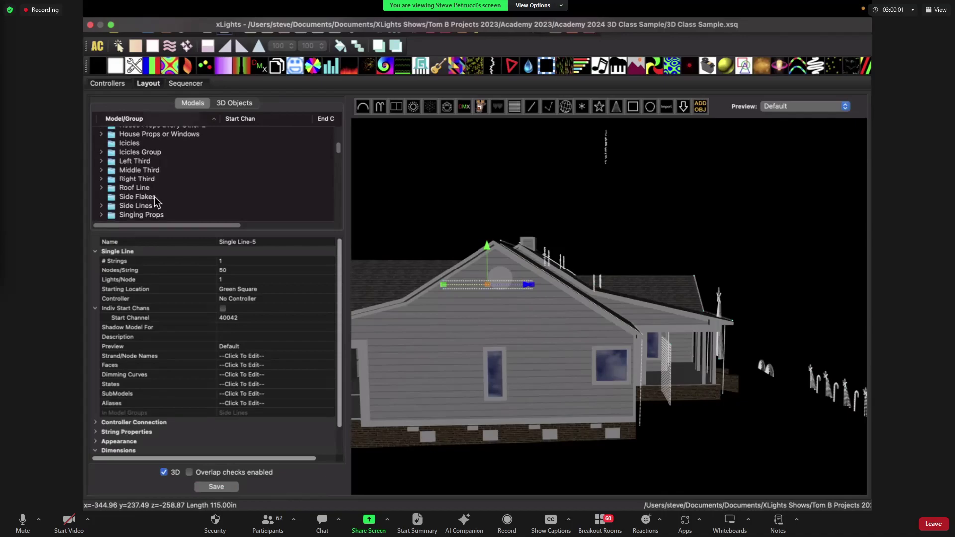
left_click(152, 207)
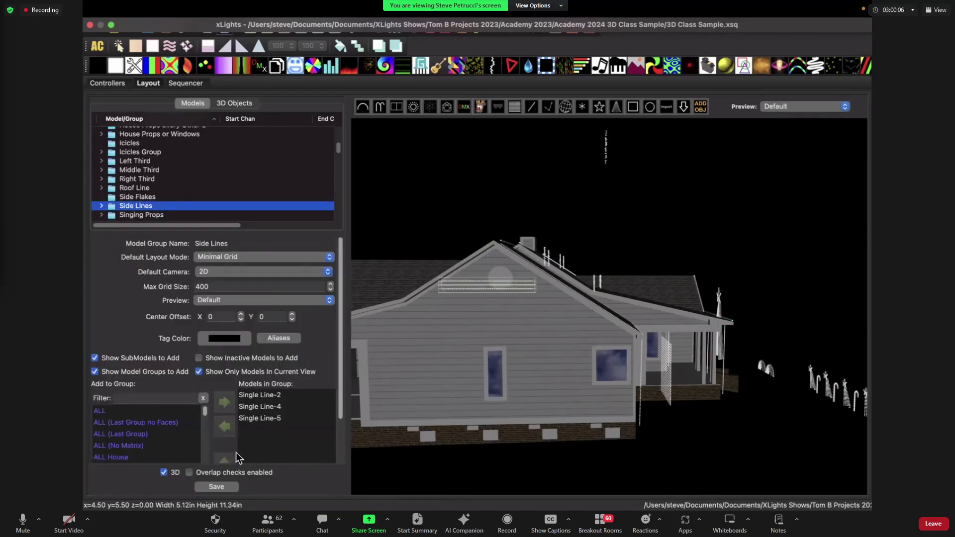
Examine how the Side Lines group appears in the 2D layout, and return to 3D.
left_click(165, 473)
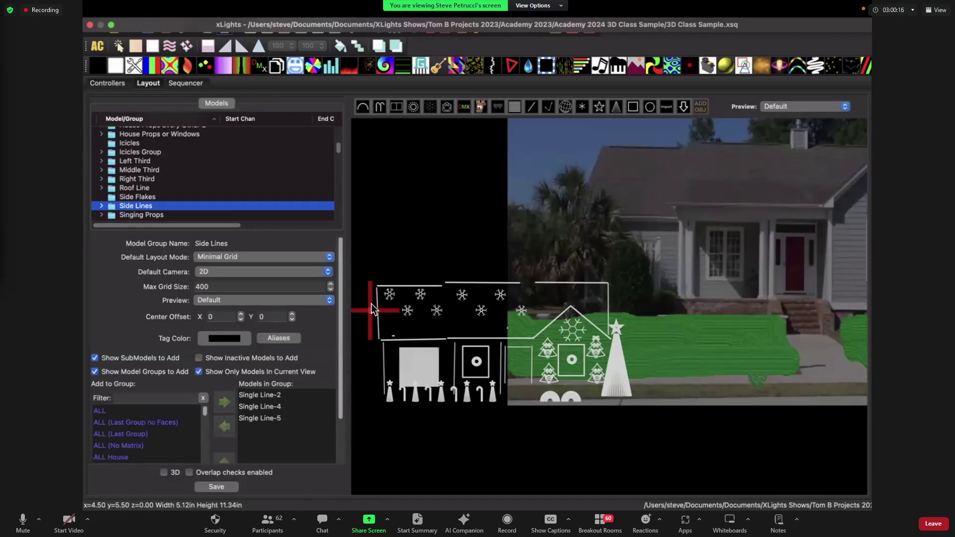
left_click_drag(422, 243, 473, 238)
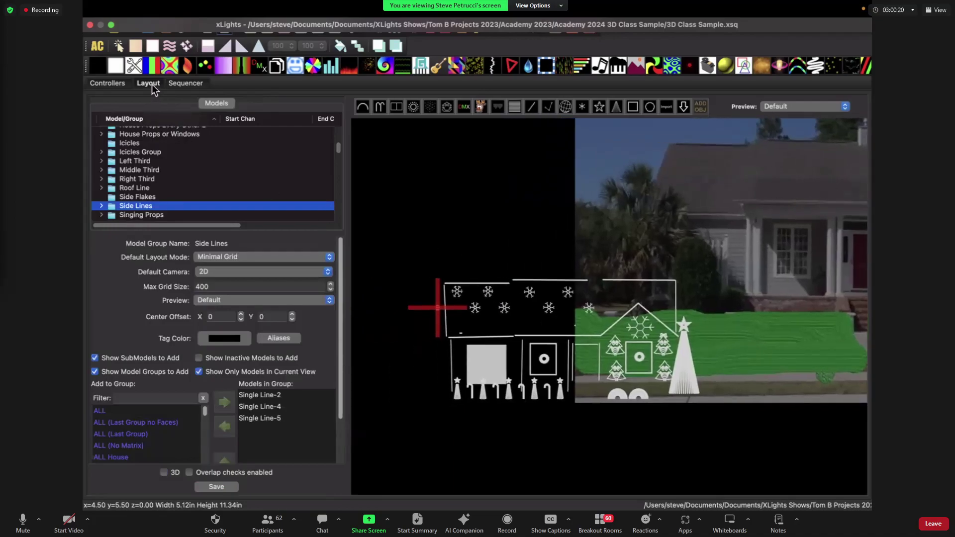
left_click(164, 473)
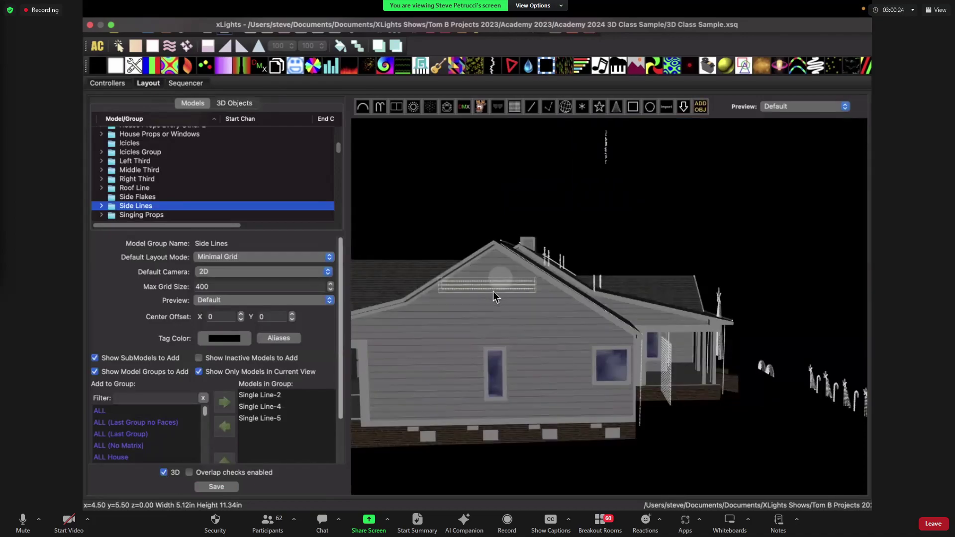
Select Single Line-2, Single Line-4 and Single Line-5 on the side gable and rotate them together to stand out from the wall.
left_click(479, 285)
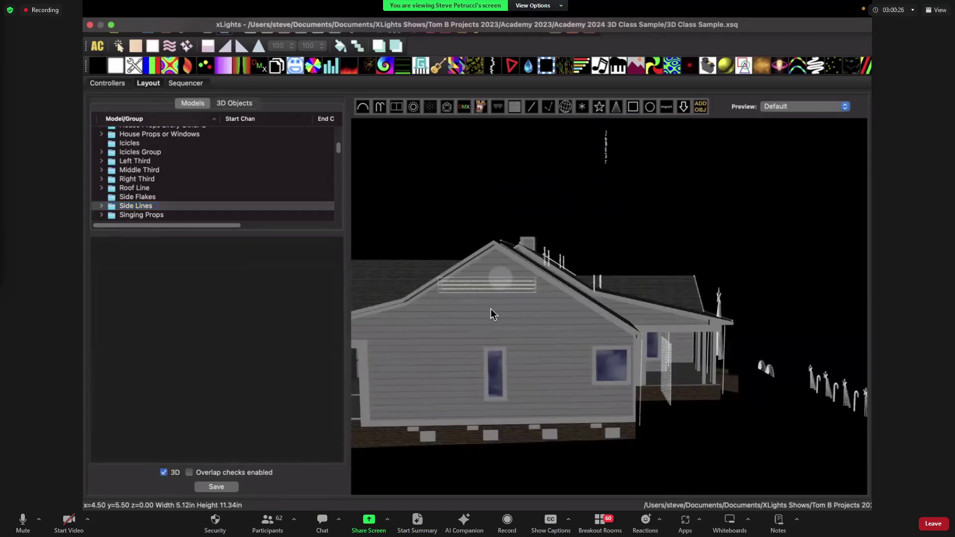
scroll(491, 288, "up", 3)
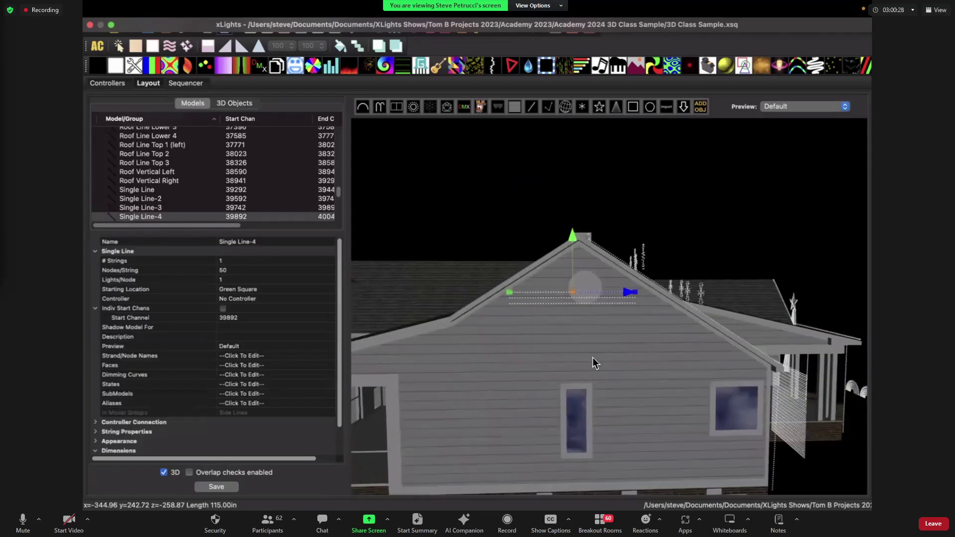
left_click(524, 297)
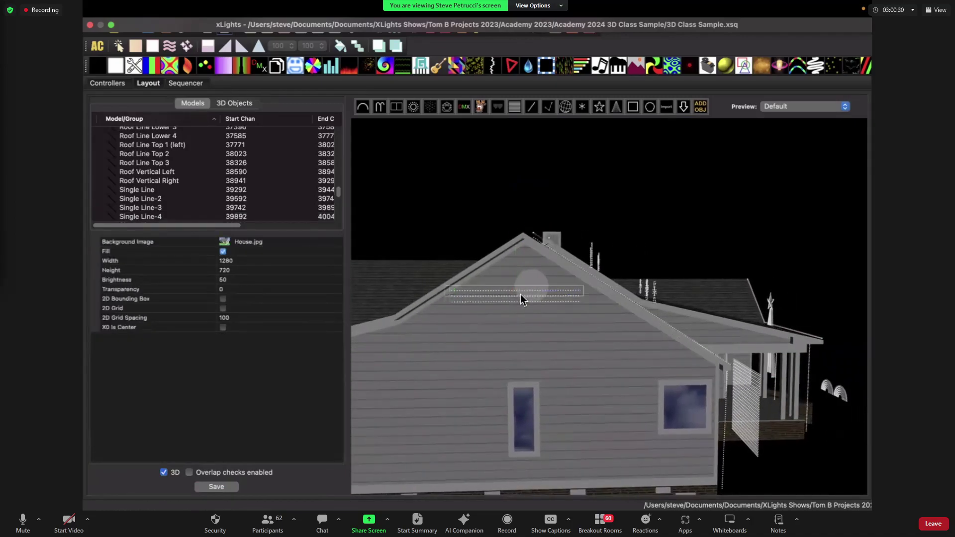
left_click(521, 294)
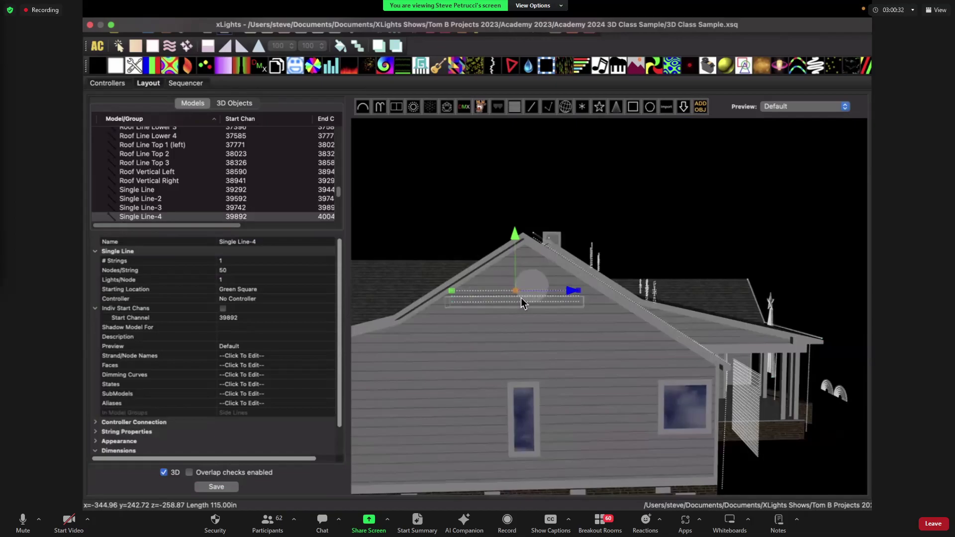
left_click(521, 296)
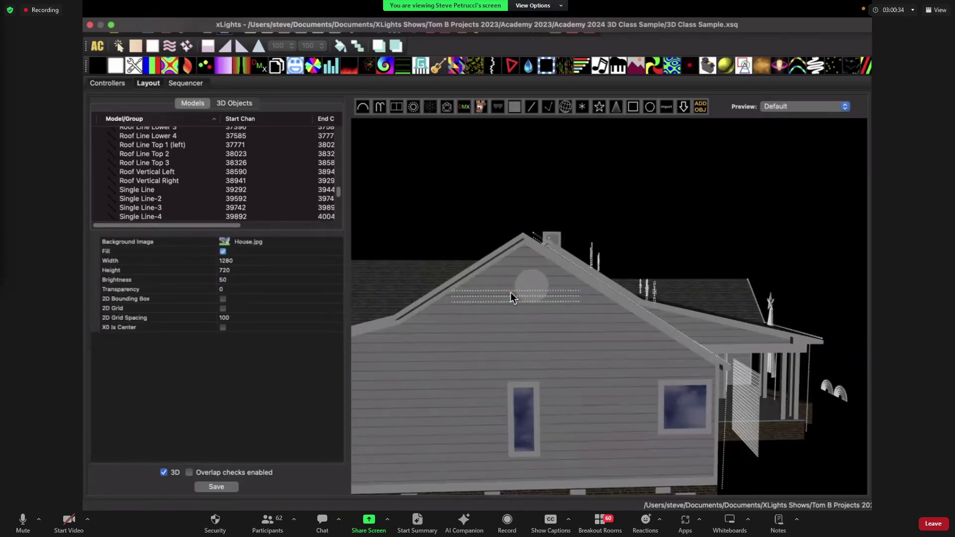
left_click(507, 300)
left_click(506, 301)
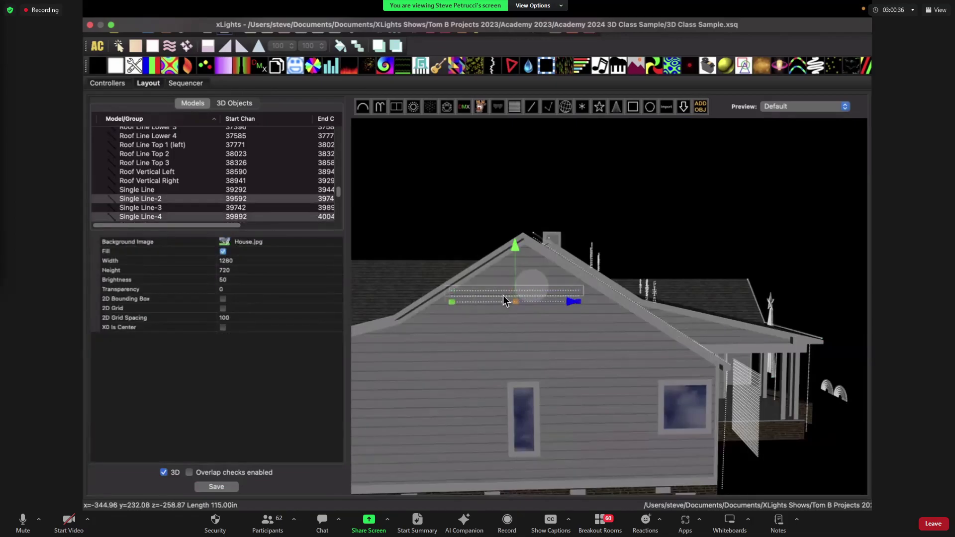
left_click(515, 302)
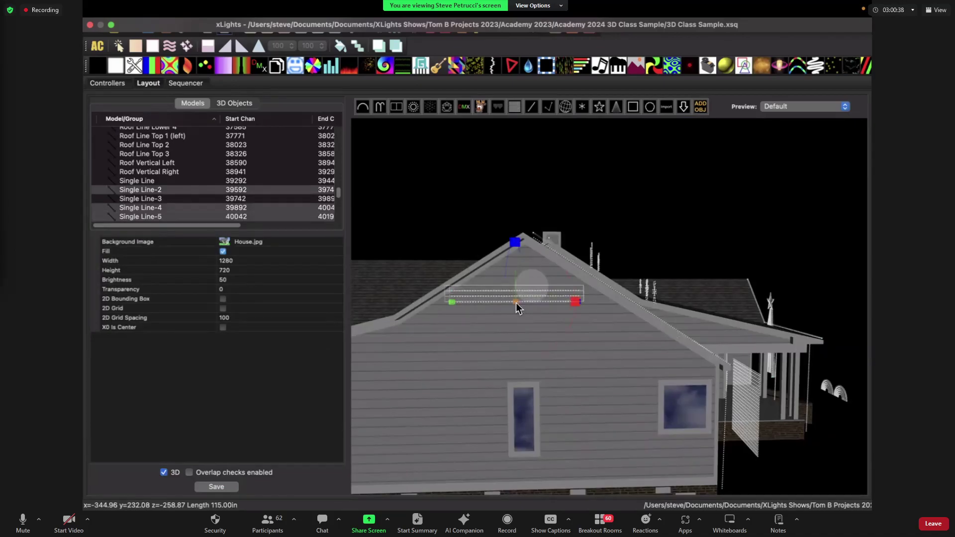
left_click_drag(581, 350, 378, 415)
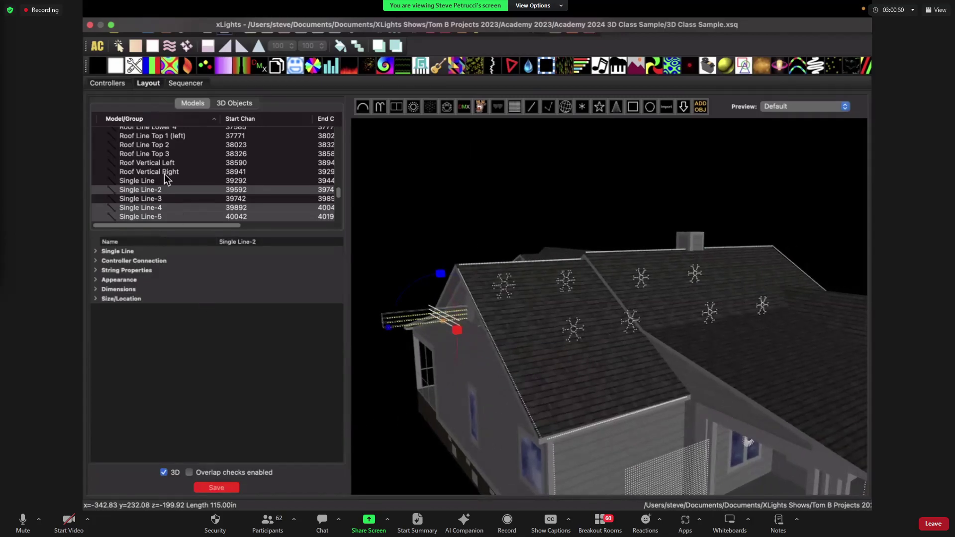
Switch the layout to 2D and select the Side Lines group to examine the rotated lines there.
left_click(164, 472)
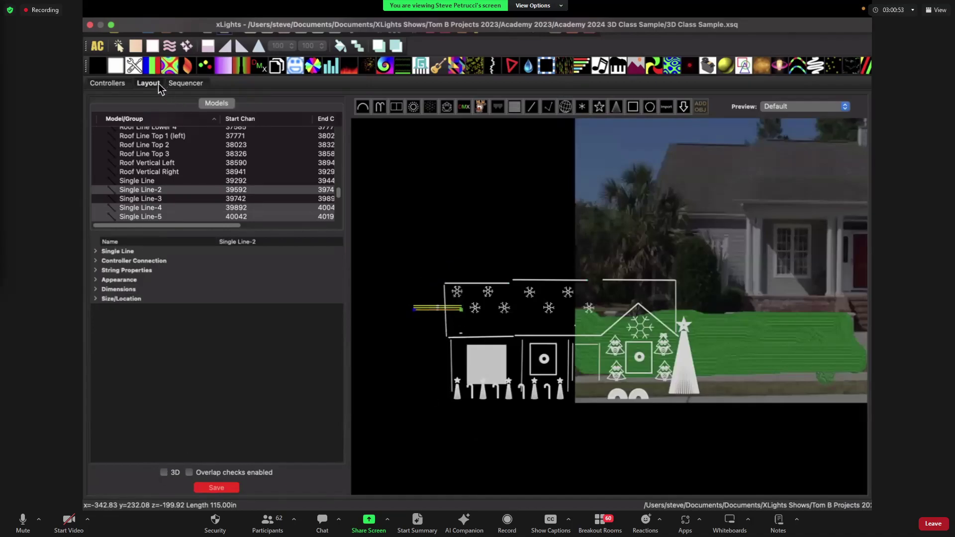
scroll(189, 179, "up", 20)
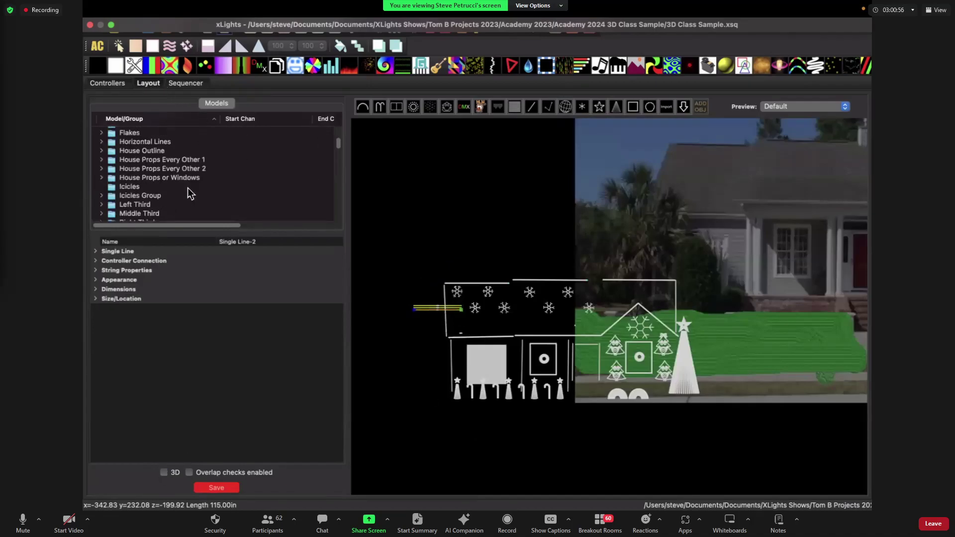
scroll(185, 184, "down", 5)
scroll(180, 175, "down", 2)
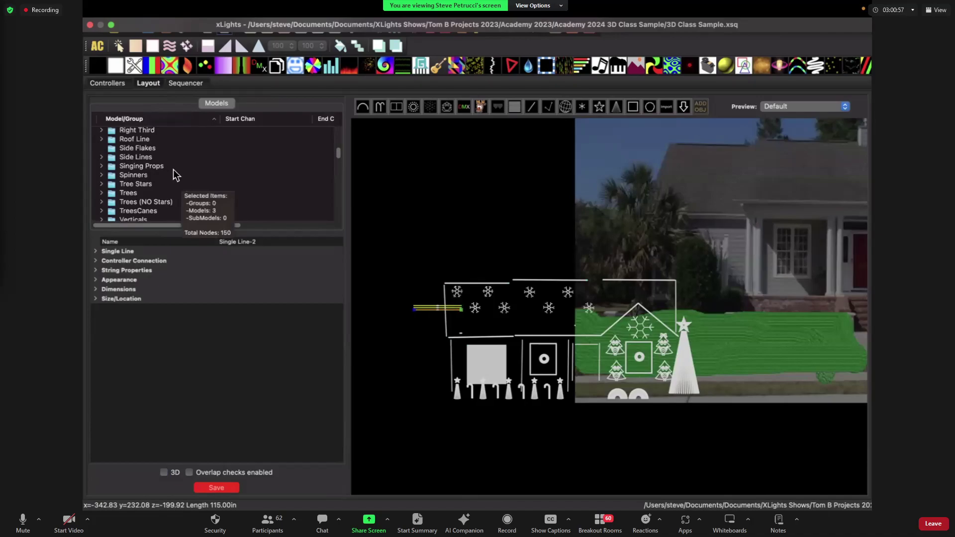
left_click(149, 157)
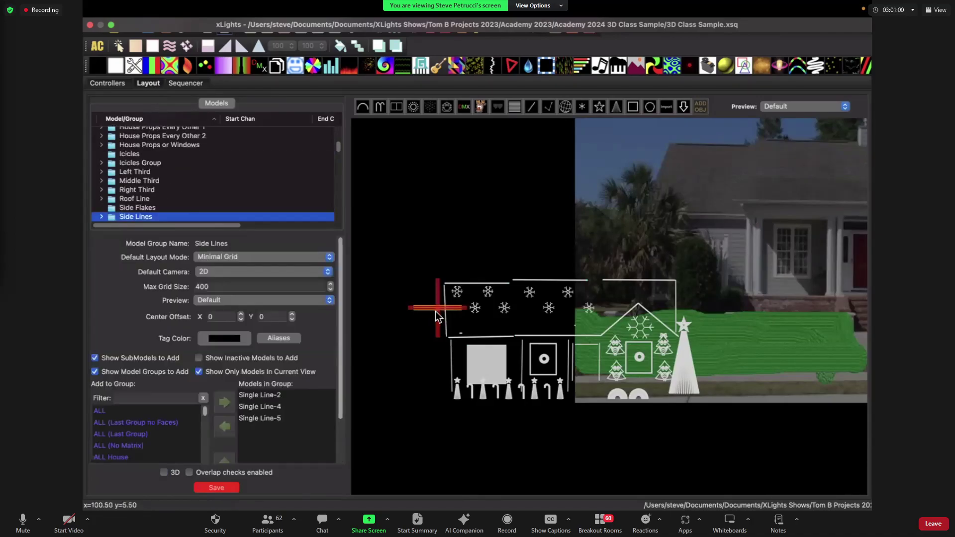
Switch the layout to 3D and inspect the Side Lines models on the house's side gable wall.
scroll(438, 313, "up", 5)
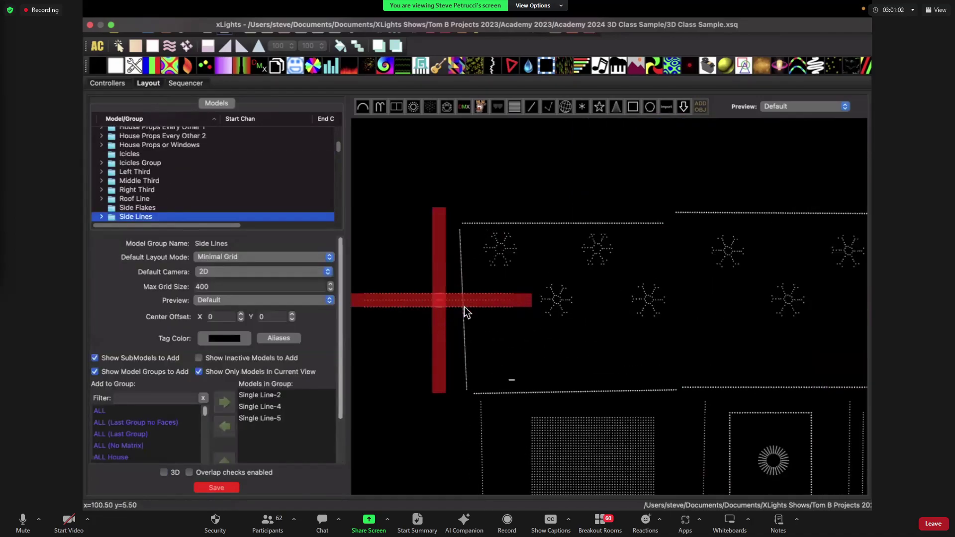
scroll(416, 307, "down", 3)
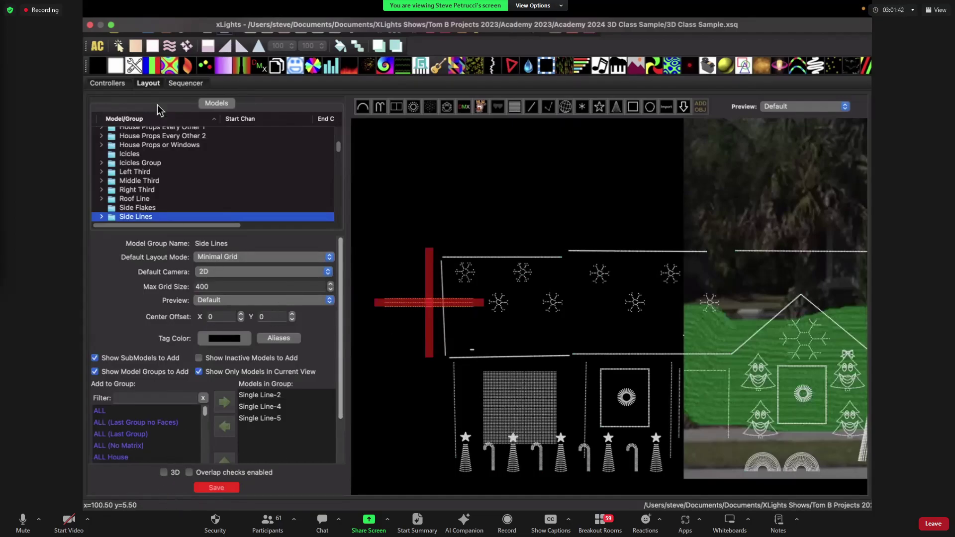
left_click(164, 471)
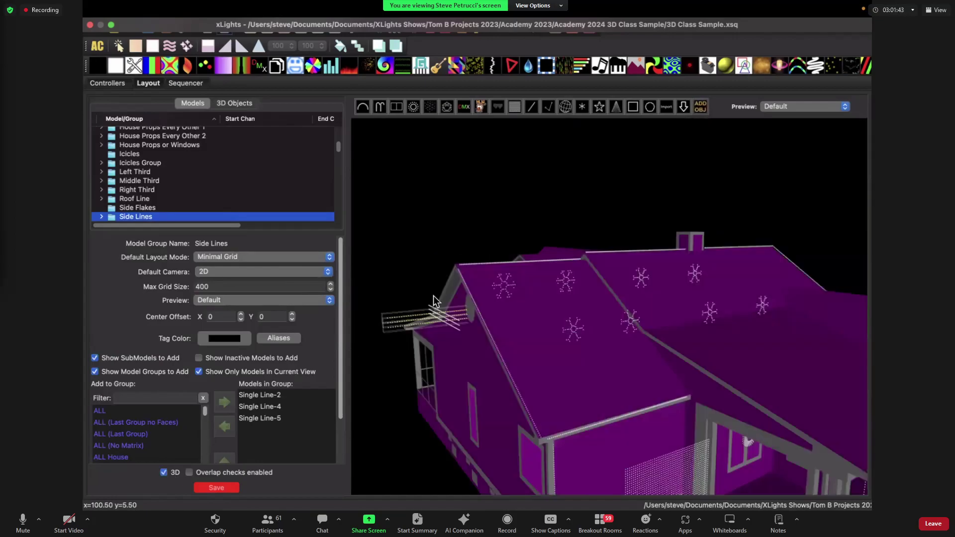
left_click_drag(408, 297, 413, 298)
left_click(404, 296)
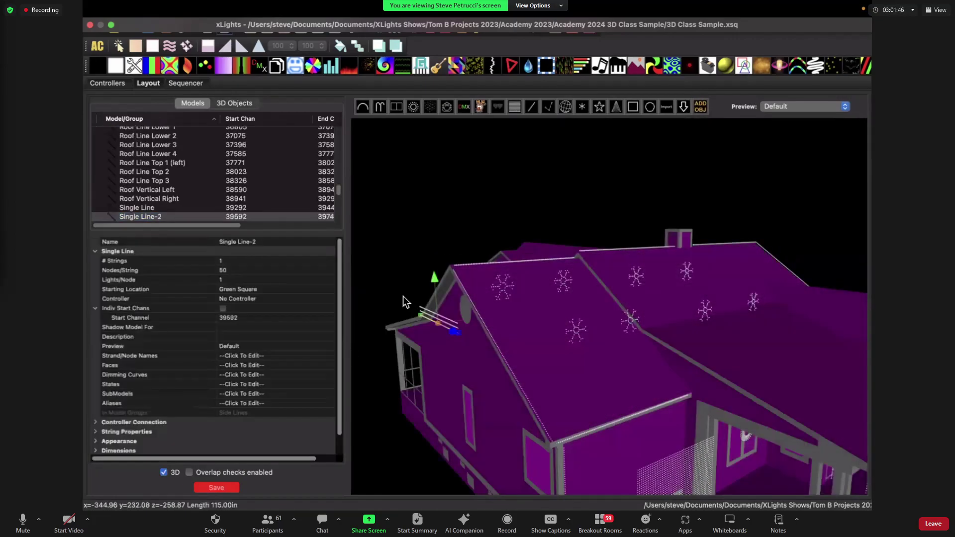
left_click(404, 294)
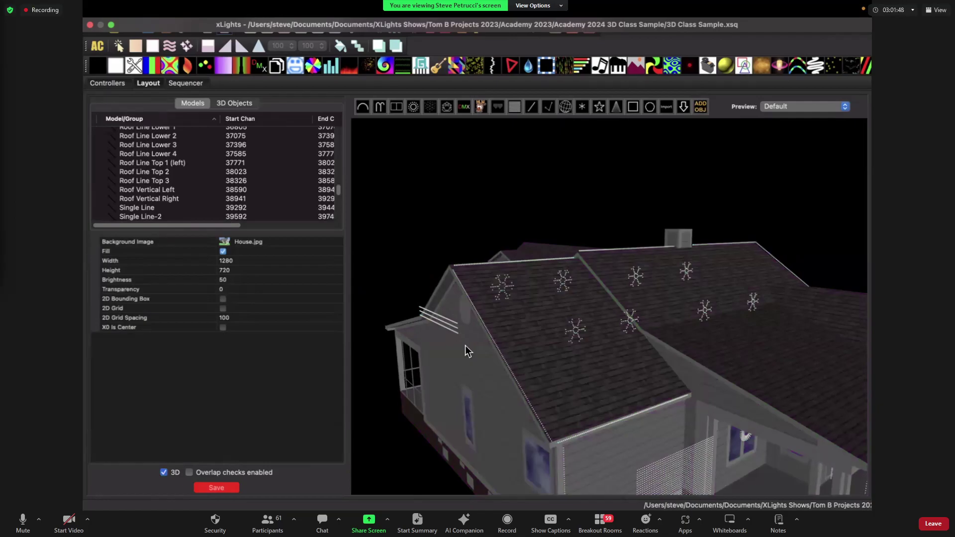
left_click_drag(464, 345, 462, 352)
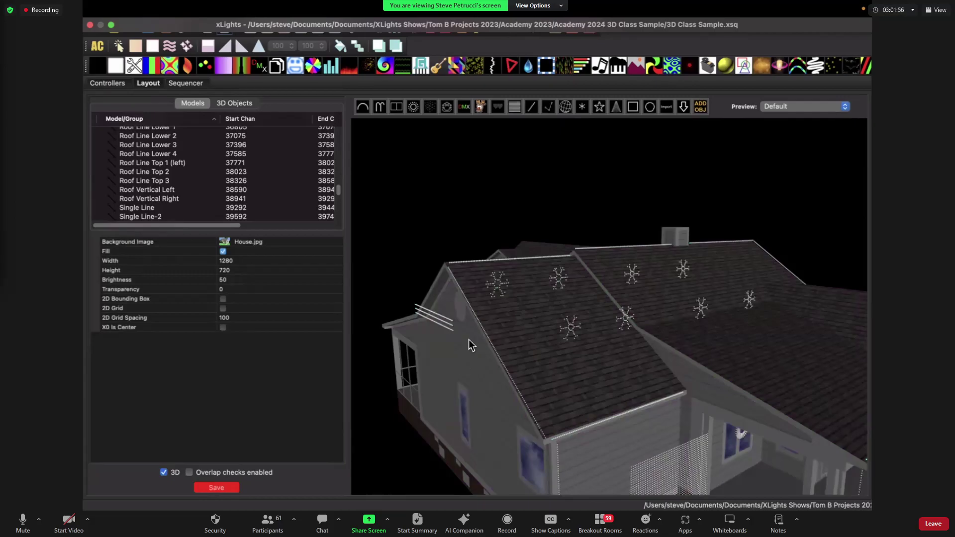
left_click_drag(515, 222, 583, 356)
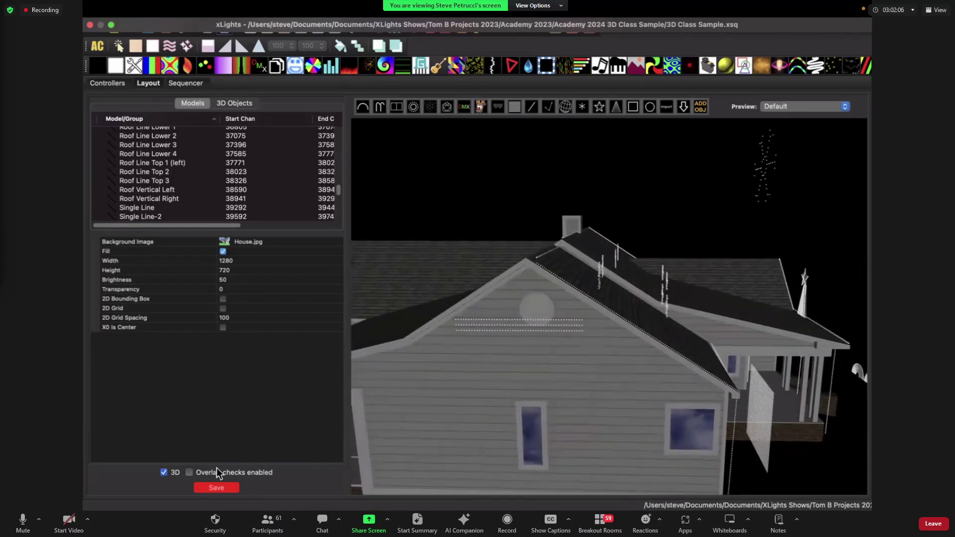
Save the preview layout and switch to the sequencer.
left_click(217, 488)
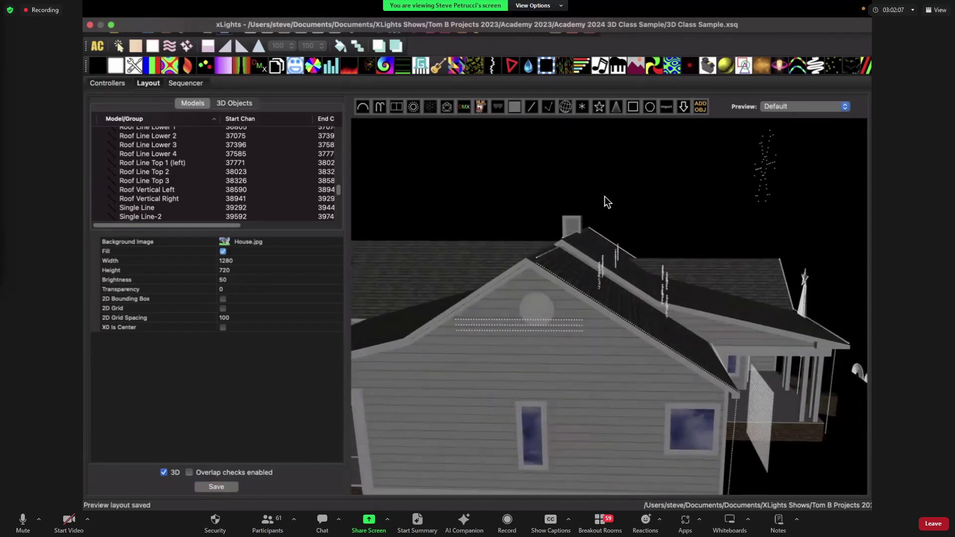
left_click(183, 85)
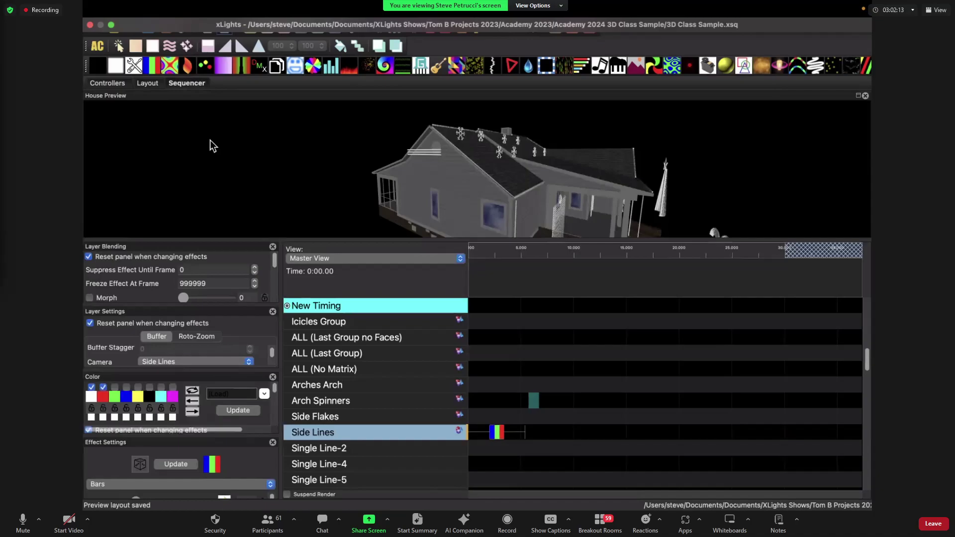
Play the Bars effect on the Side Lines row and examine it in the house preview from the front and side.
left_click_drag(685, 172, 661, 182)
scroll(633, 156, "down", 3)
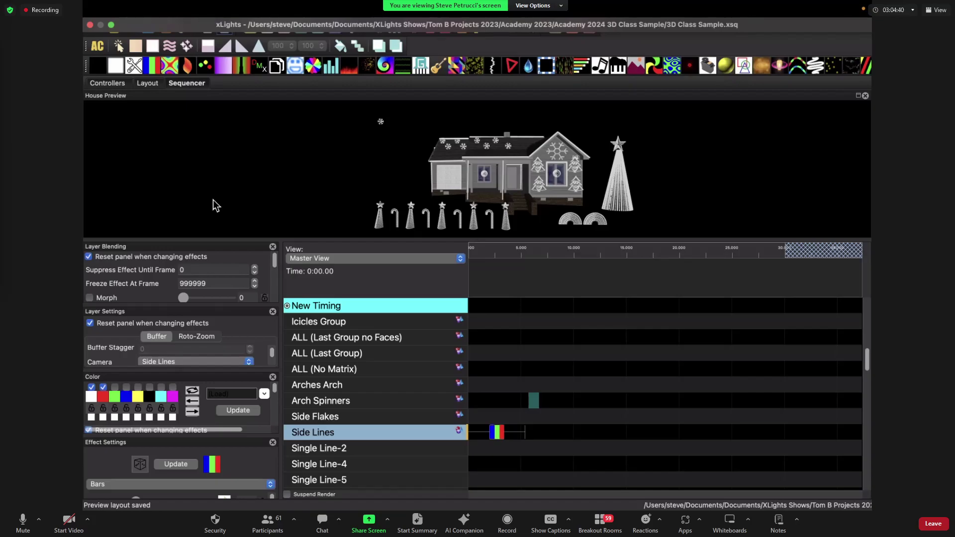
left_click(497, 432)
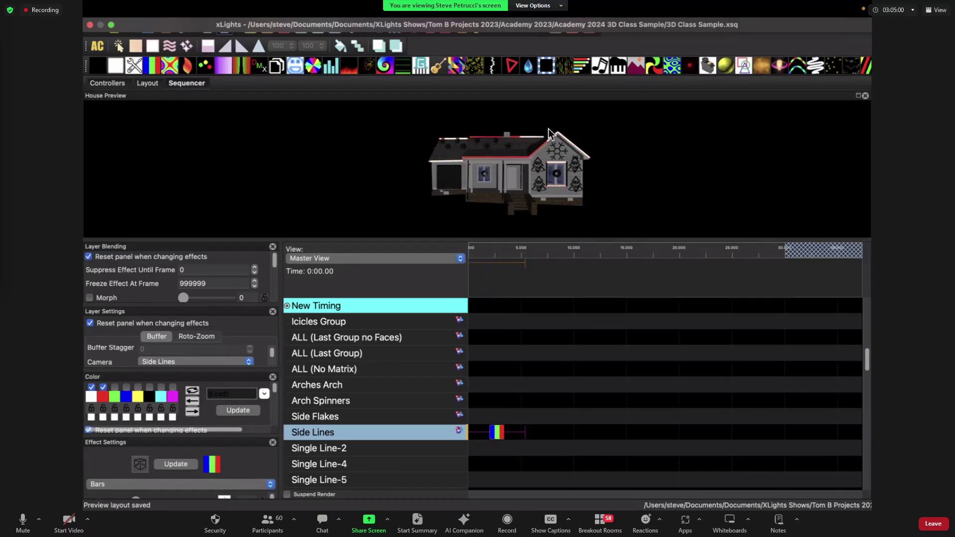
scroll(522, 149, "up", 5)
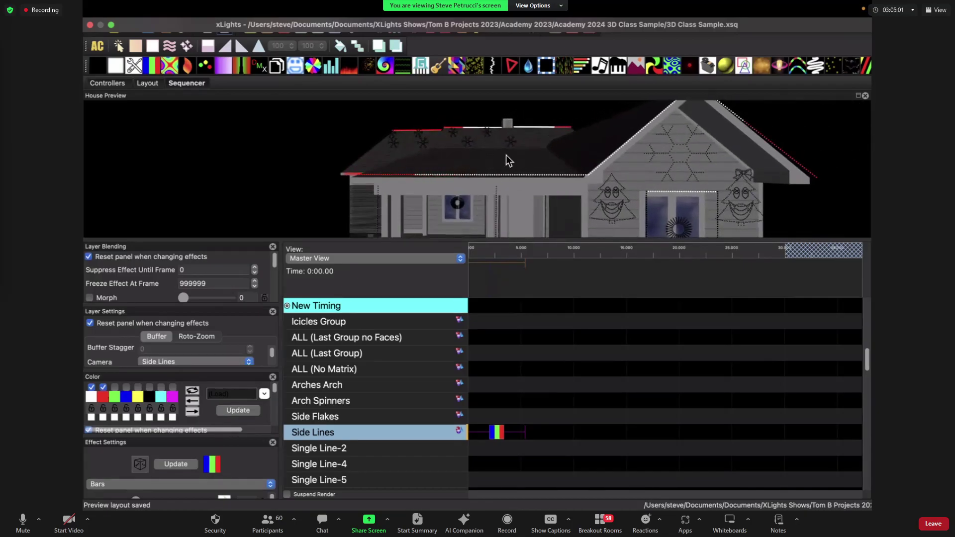
left_click_drag(506, 154, 496, 172)
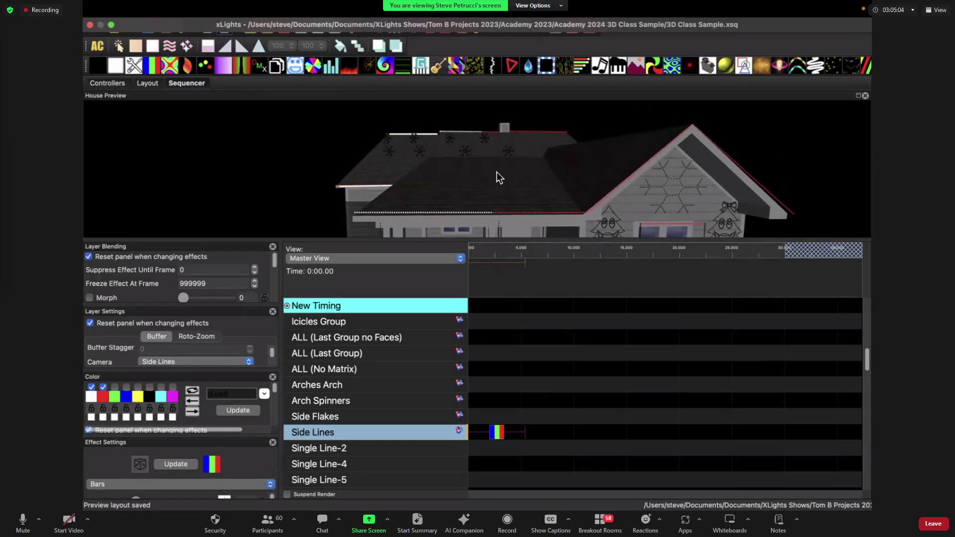
left_click_drag(560, 190, 536, 169)
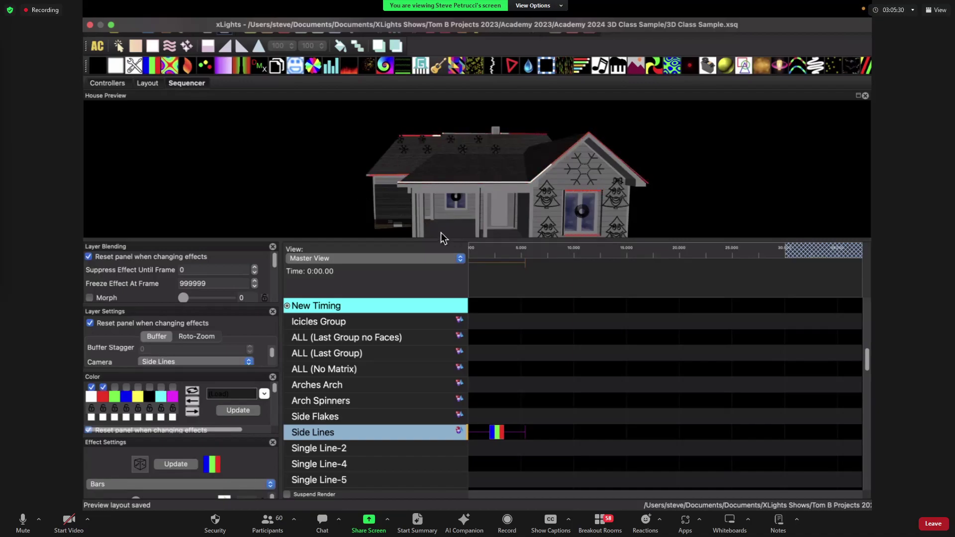
left_click_drag(349, 196, 380, 207)
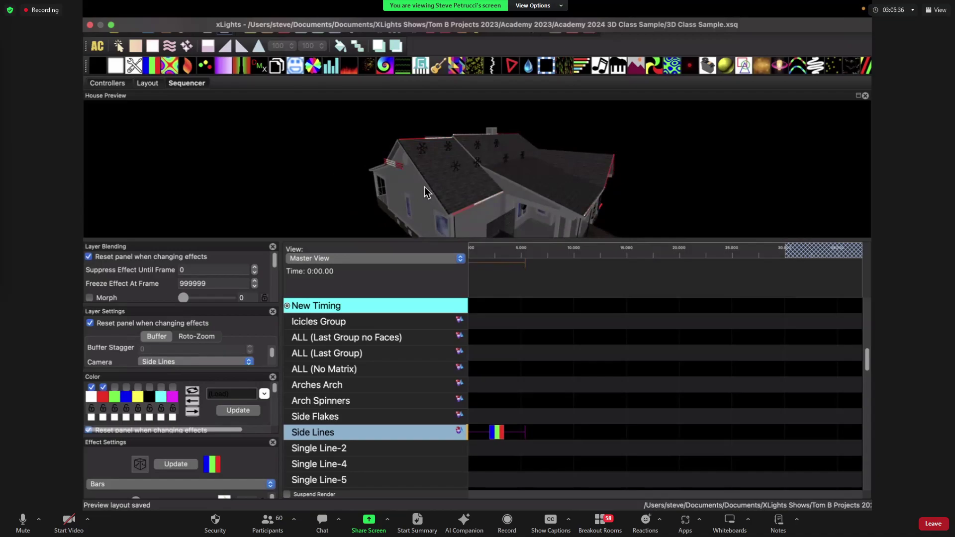
Look through the model rows of the sequencer's Master View, ending at the Horizontal Lines and House Outline groups.
key("Down")
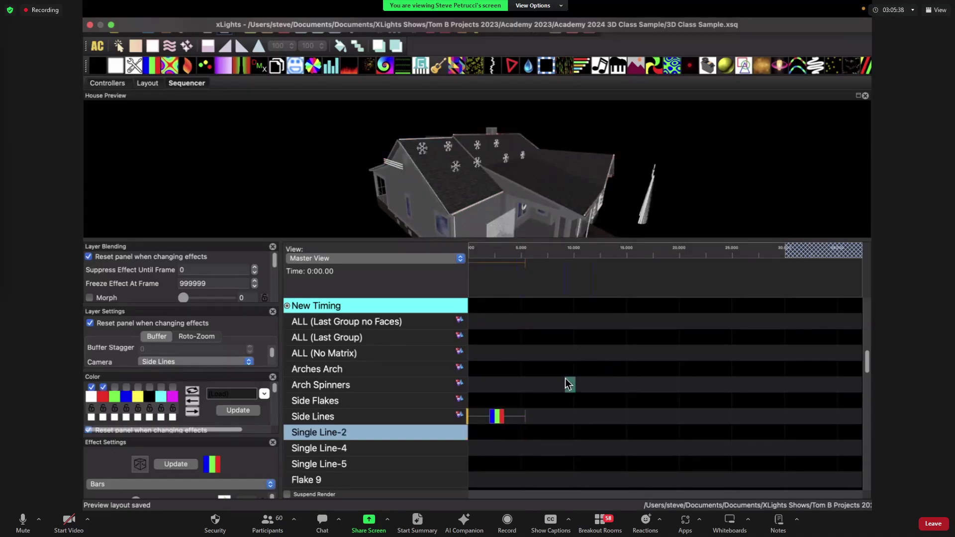
key("Down")
key("Down")
key("Down")
key("Down")
key("Down")
key("Down")
key("Down")
key("Down")
key("Down")
key("Down")
key("Down")
key("Down")
key("Down")
key("Down")
key("Down")
key("Down")
key("Down")
key("Down")
key("Down")
key("Down")
key("Down")
key("Down")
key("Down")
key("Down")
key("Down")
key("Down")
key("Down")
key("Down")
key("Down")
key("Down")
key("Down")
key("Down")
key("Down")
key("Down")
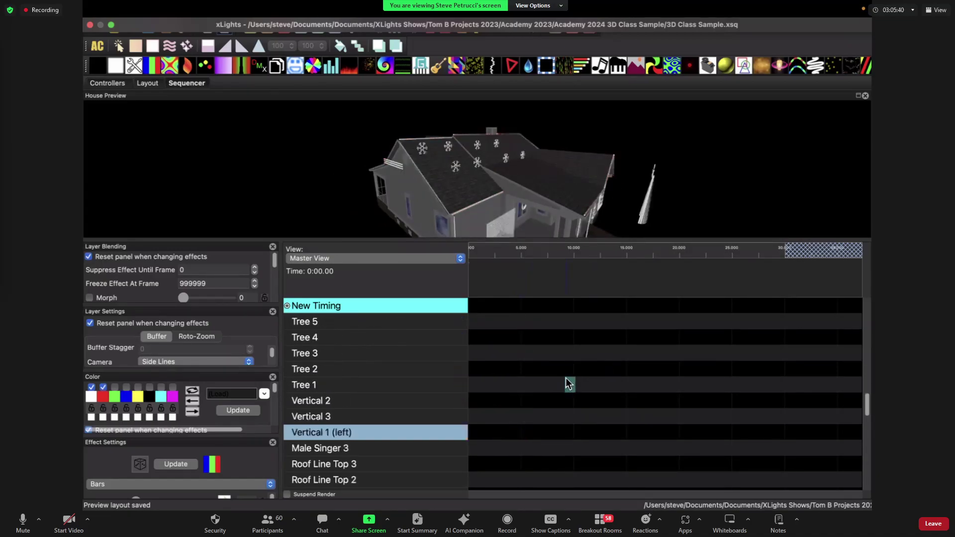
key("Down")
key("Down")
key("Down")
key("Down")
key("Down")
key("Down")
key("Down")
key("Down")
key("Down")
key("Down")
key("Down")
key("Down")
key("Down")
key("Down")
key("Down")
key("Down")
key("Down")
key("Down")
key("Down")
key("Down")
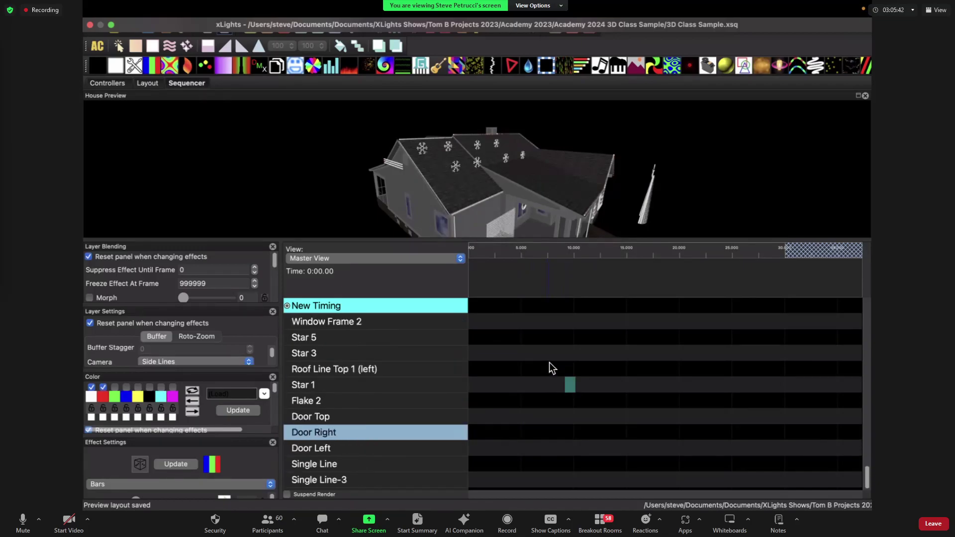
key("Up")
key("Up")
key("Up")
key("Up")
key("Up")
key("Up")
key("Up")
key("Up")
key("Up")
key("Up")
key("Up")
key("Up")
key("Up")
key("Up")
key("Up")
key("Up")
key("Up")
key("Up")
key("Up")
key("Up")
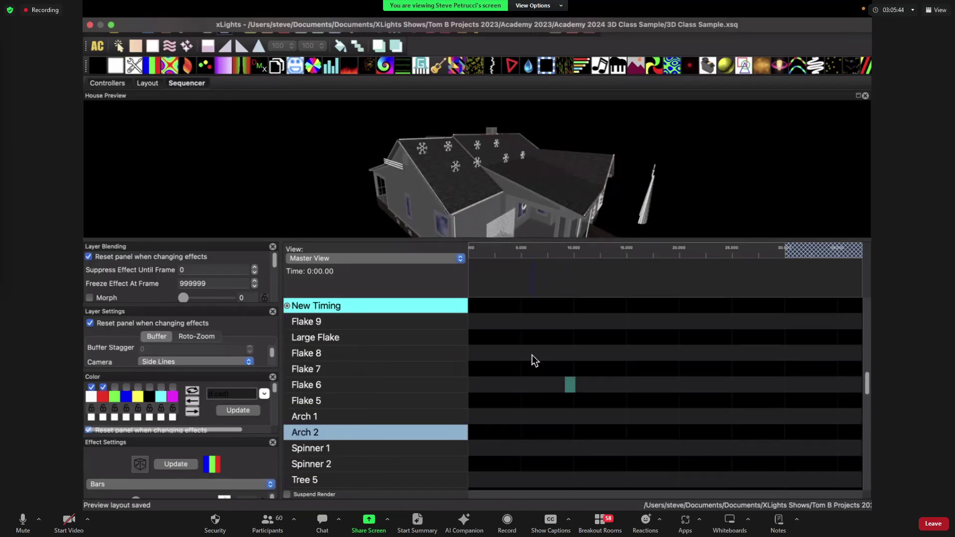
key("Up")
key("Up")
key("Up")
key("Up")
key("Up")
key("Up")
key("Up")
key("Up")
key("Up")
key("Up")
key("Up")
key("Up")
key("Up")
key("Up")
key("Up")
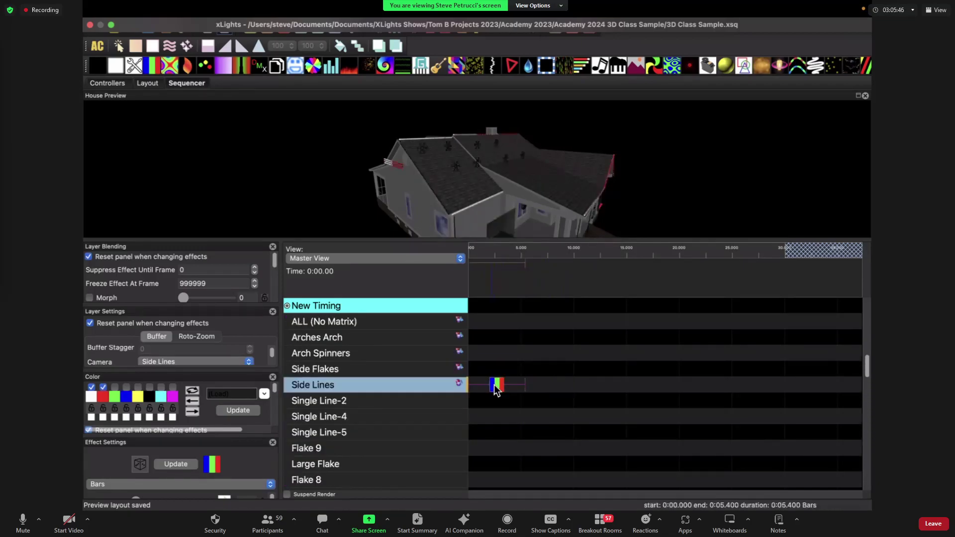
key("Up")
key("Up")
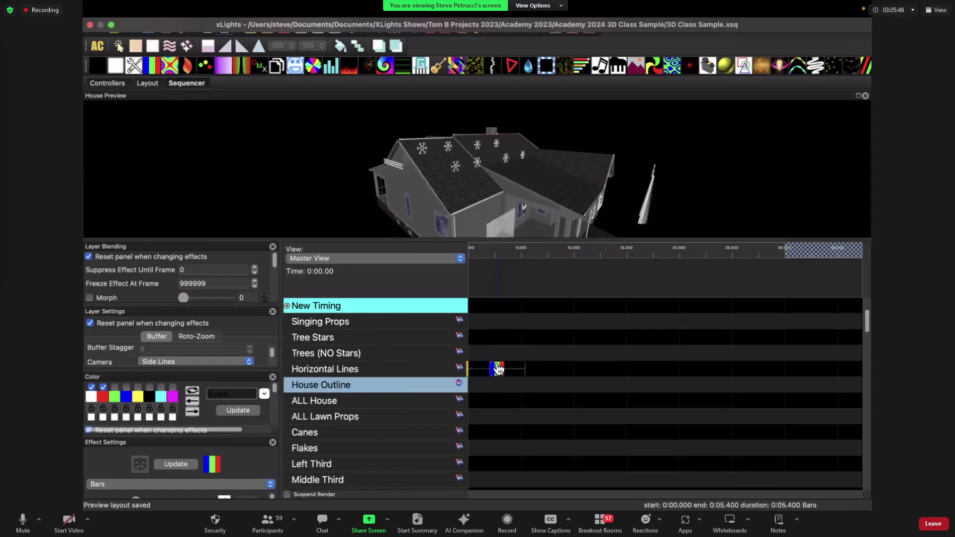
Try to paste the Horizontal Lines row's Bars effect onto the Side Lines row.
left_click_drag(590, 177, 412, 193)
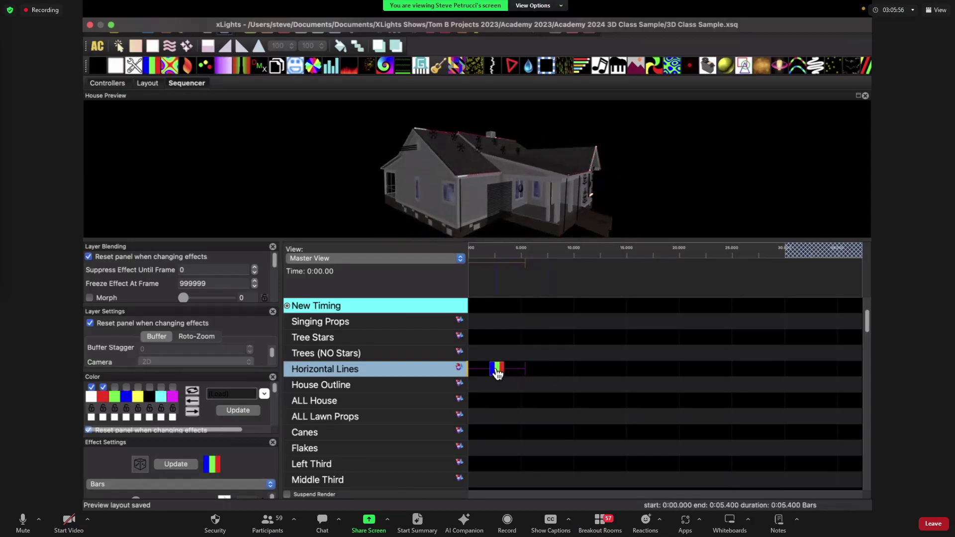
scroll(500, 404, "down", 9)
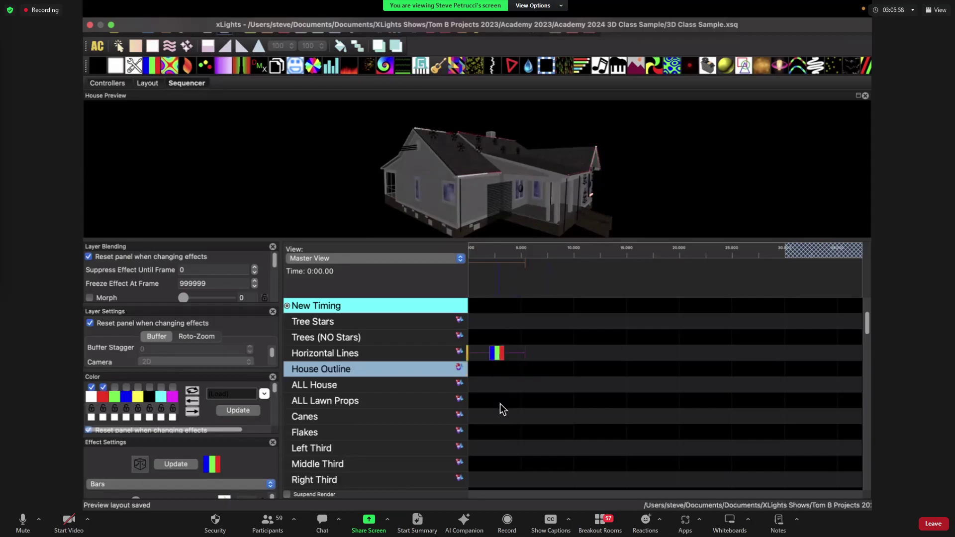
scroll(495, 425, "down", 8)
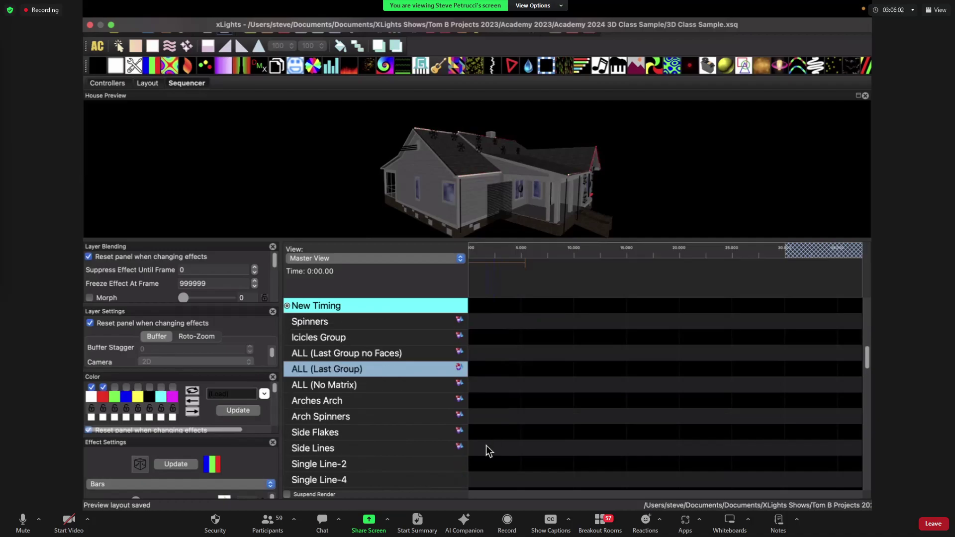
left_click(488, 449)
key("super+v")
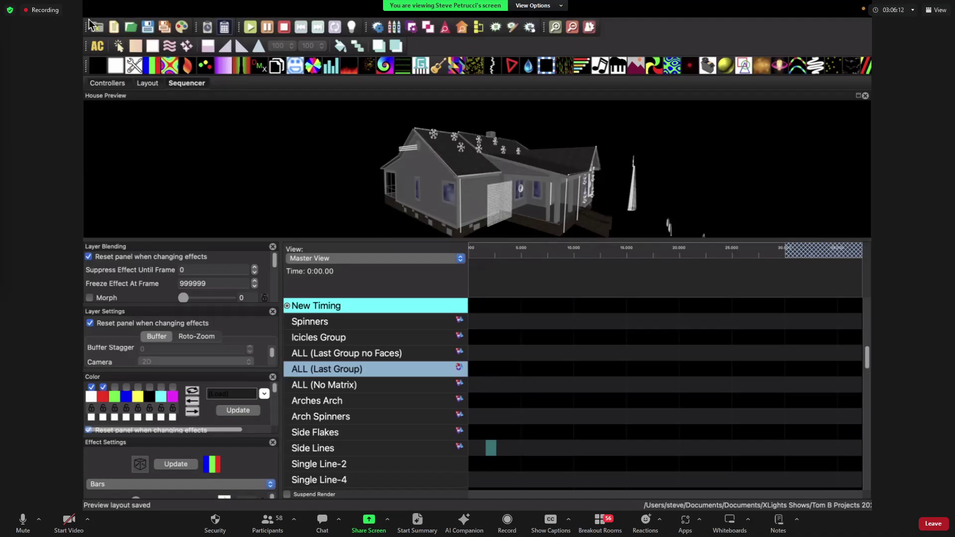
Take the sequencer window out of full screen and return it to full screen.
mouse_move(85, 3)
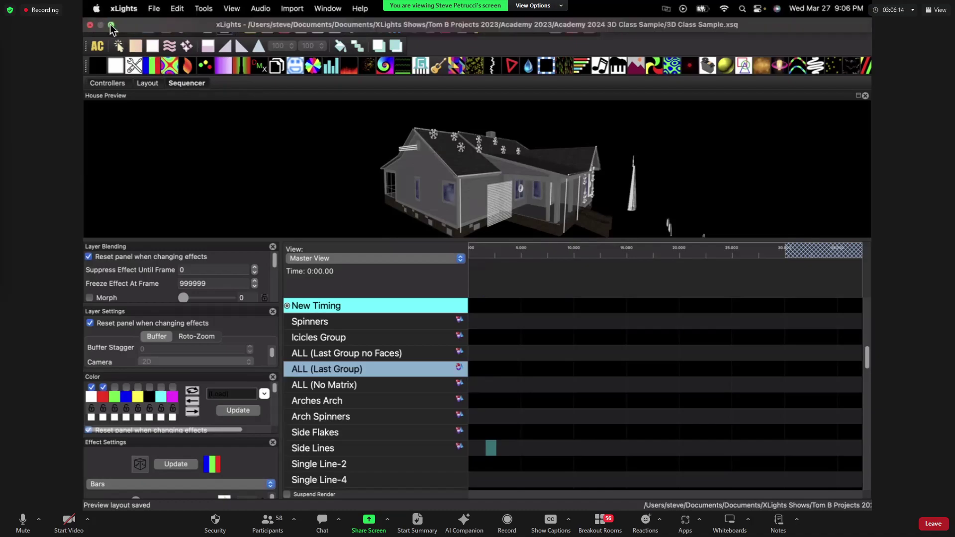
left_click(112, 25)
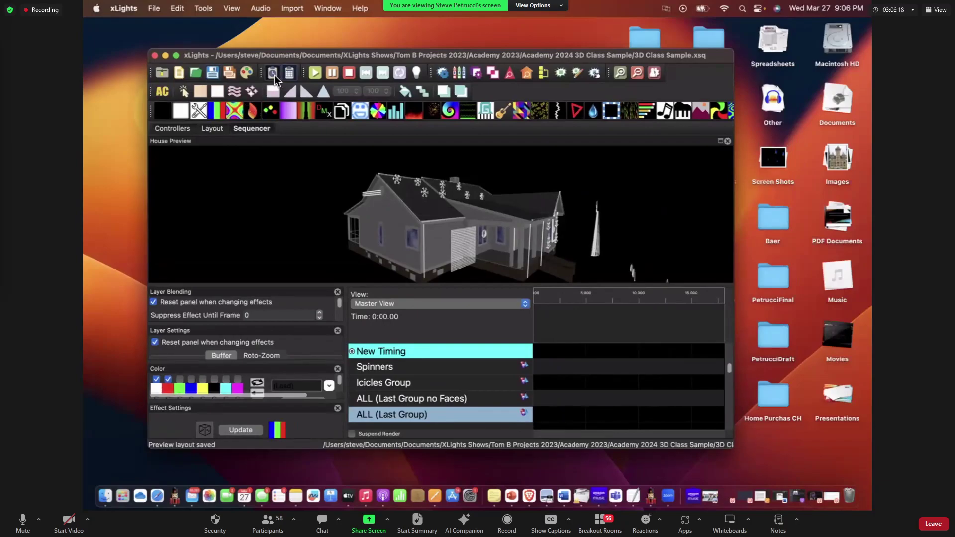
left_click(177, 55)
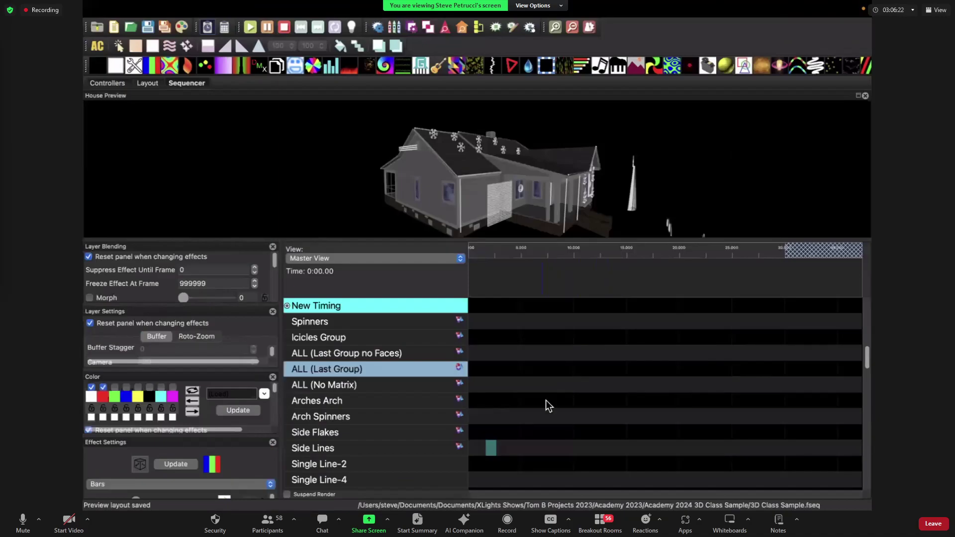
Copy the Bars effect from the Horizontal Lines row to the start of the Side Lines row.
scroll(504, 370, "up", 10)
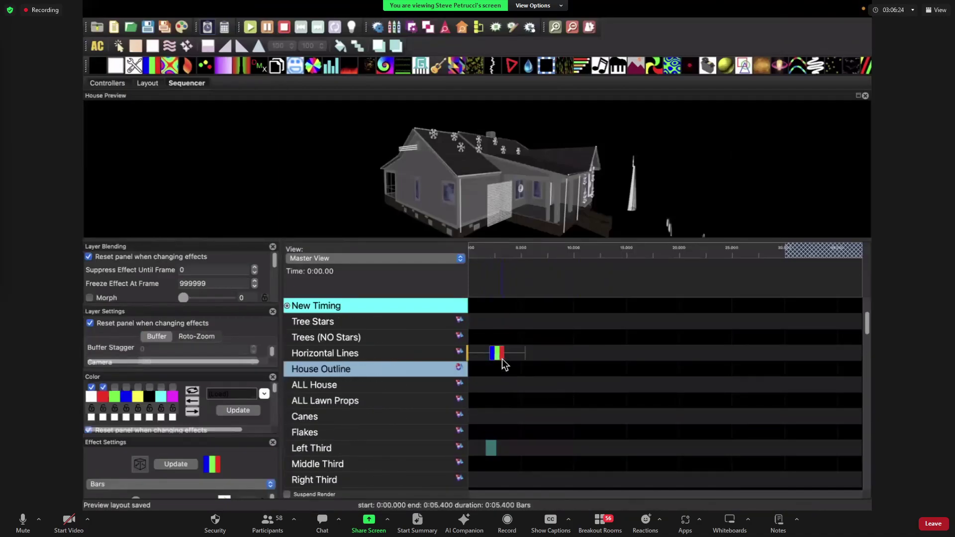
scroll(500, 363, "down", 10)
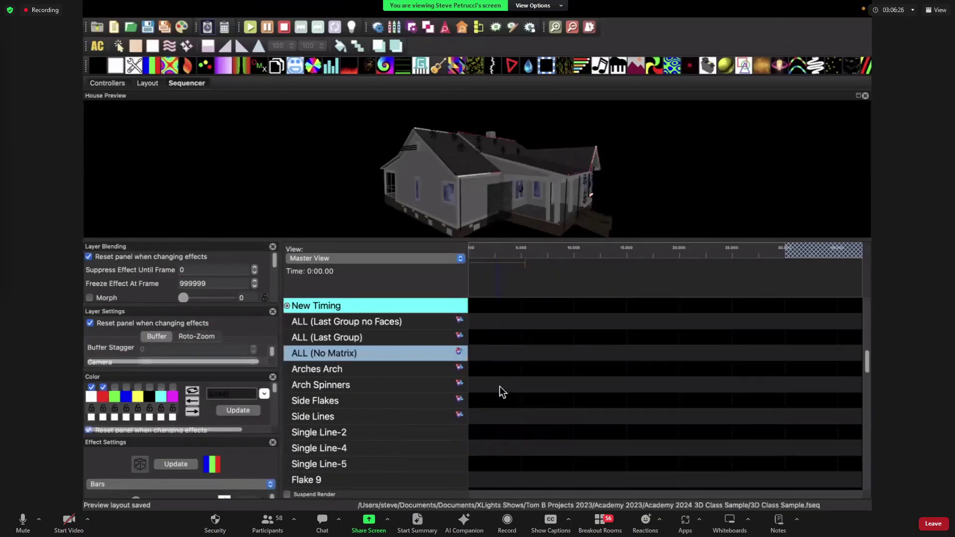
left_click_drag(485, 369, 491, 369)
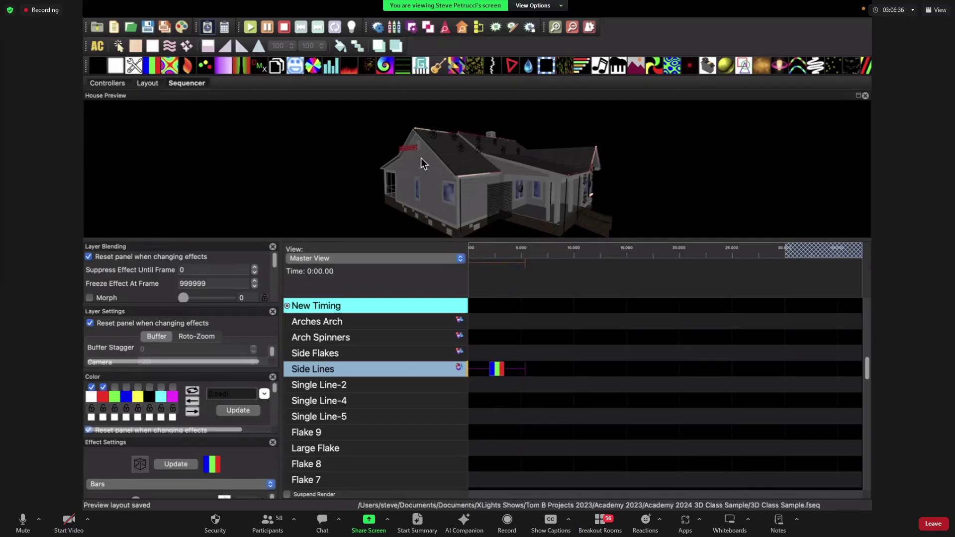
Close the Color panel to make room for Layer Settings, and view the Side Lines' Bars effect around the house's gable side.
scroll(422, 157, "up", 5)
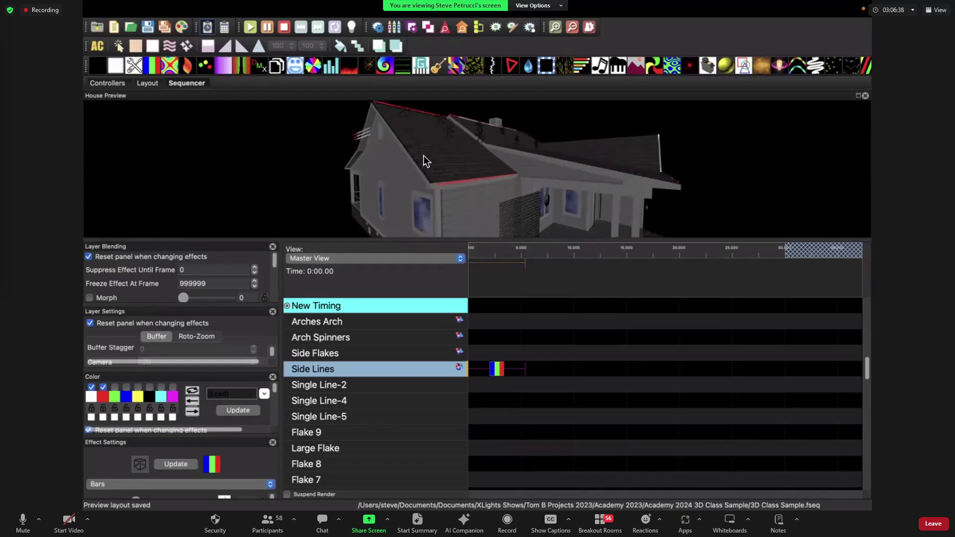
left_click_drag(423, 160, 411, 180)
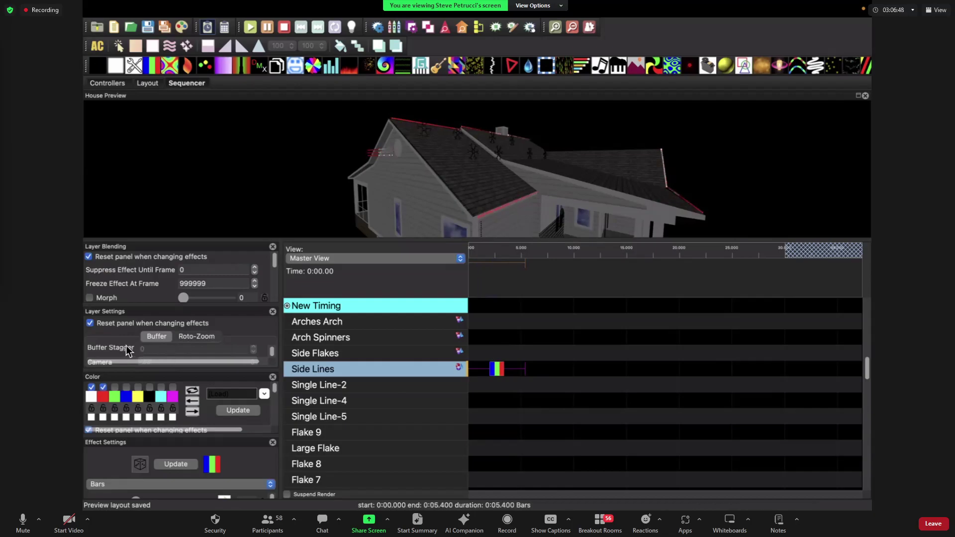
scroll(124, 286, "down", 1)
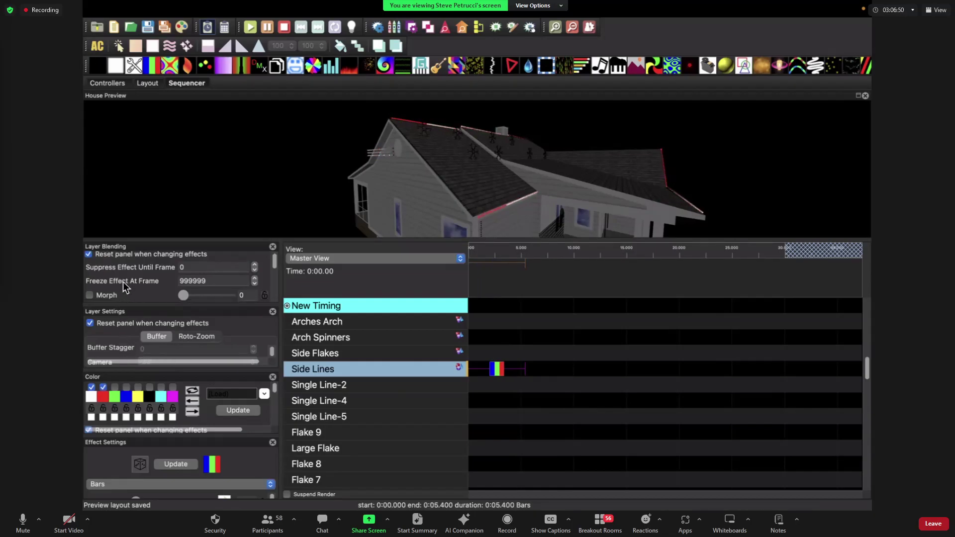
scroll(123, 284, "down", 2)
scroll(121, 346, "down", 1)
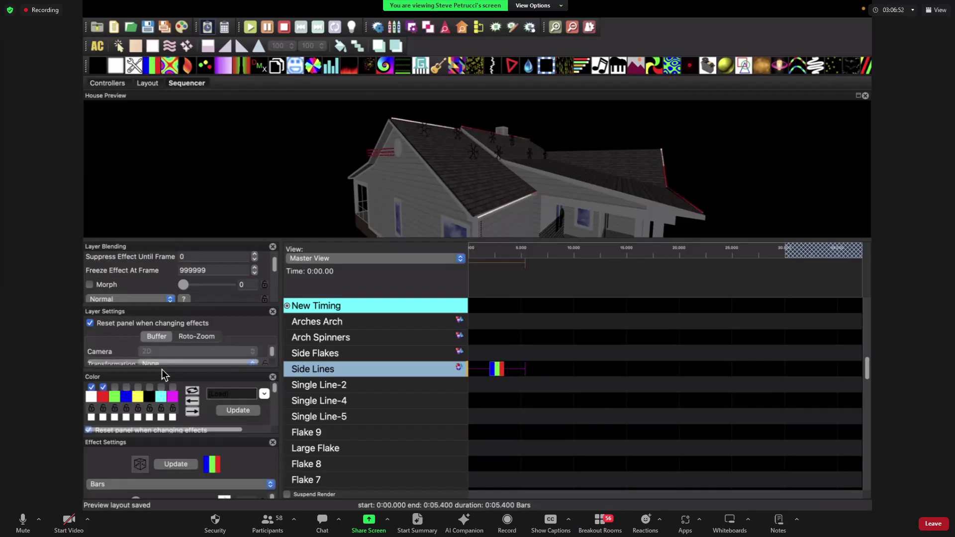
left_click(273, 377)
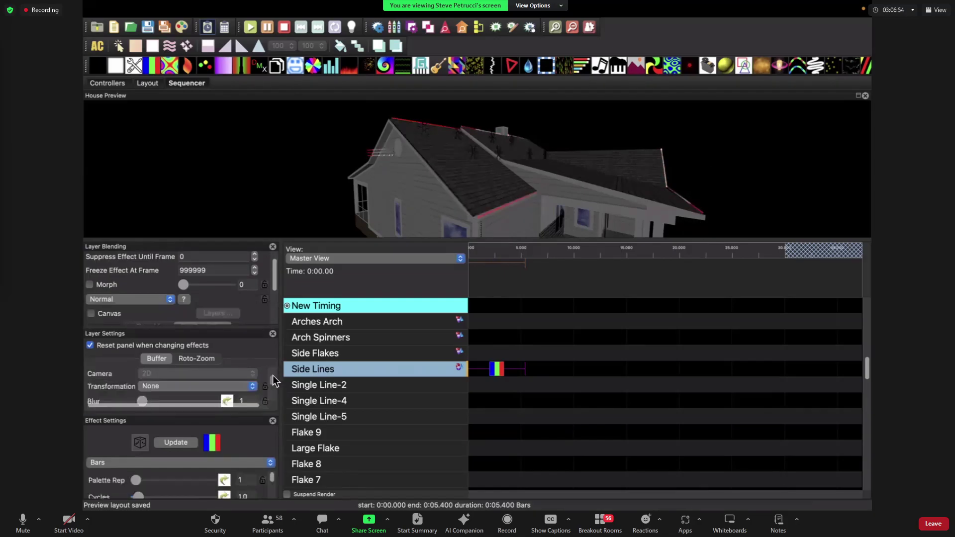
scroll(114, 381, "up", 2)
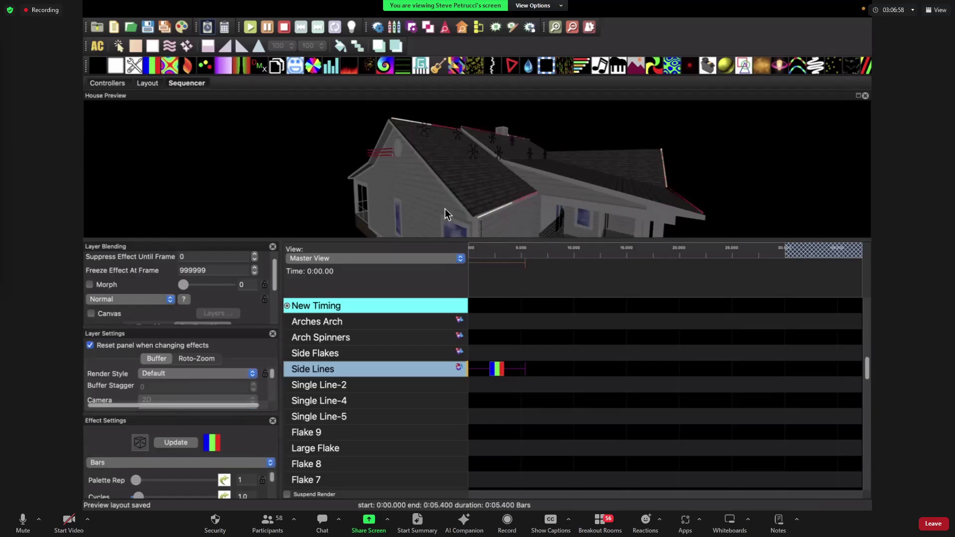
left_click_drag(453, 205, 396, 237)
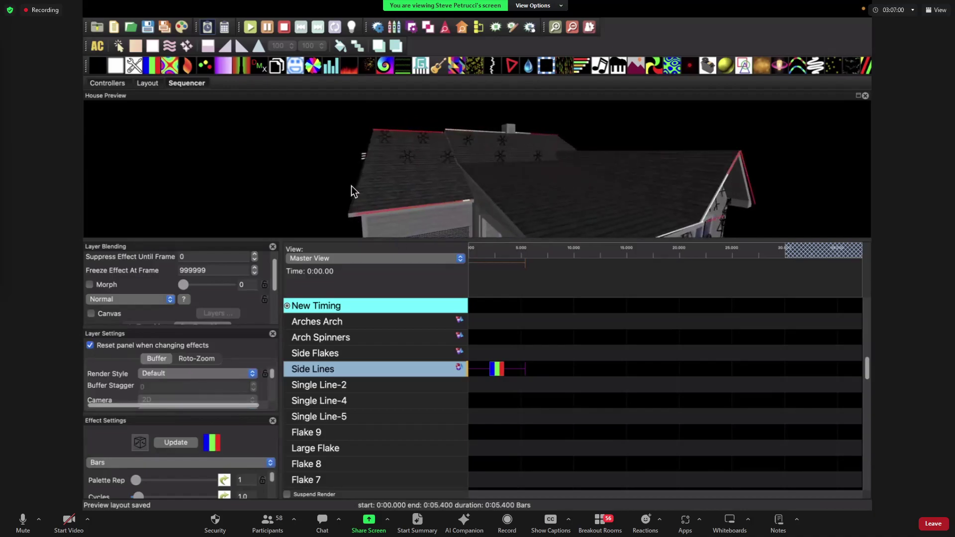
left_click_drag(339, 151, 464, 181)
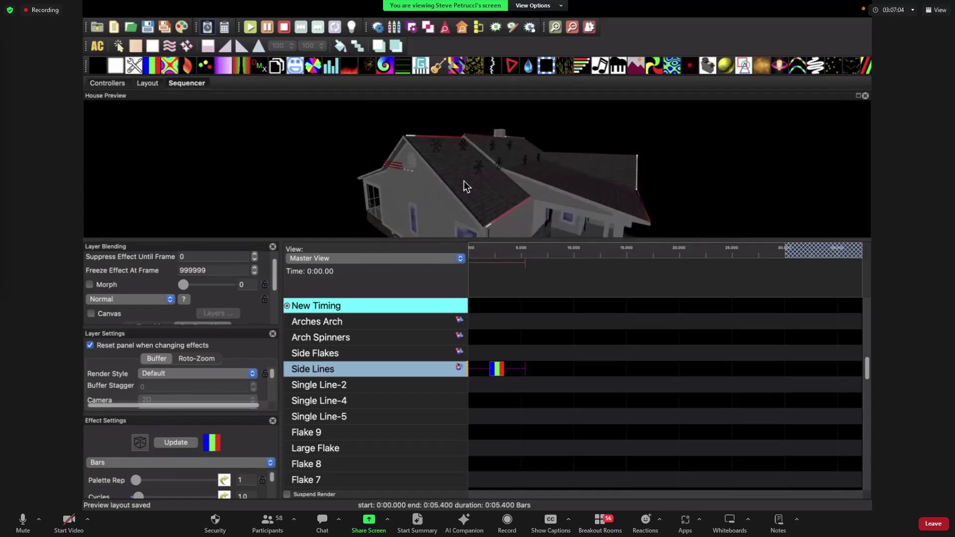
Switch to the house layout and select the Single Line-4 model on the gable wall.
left_click(151, 84)
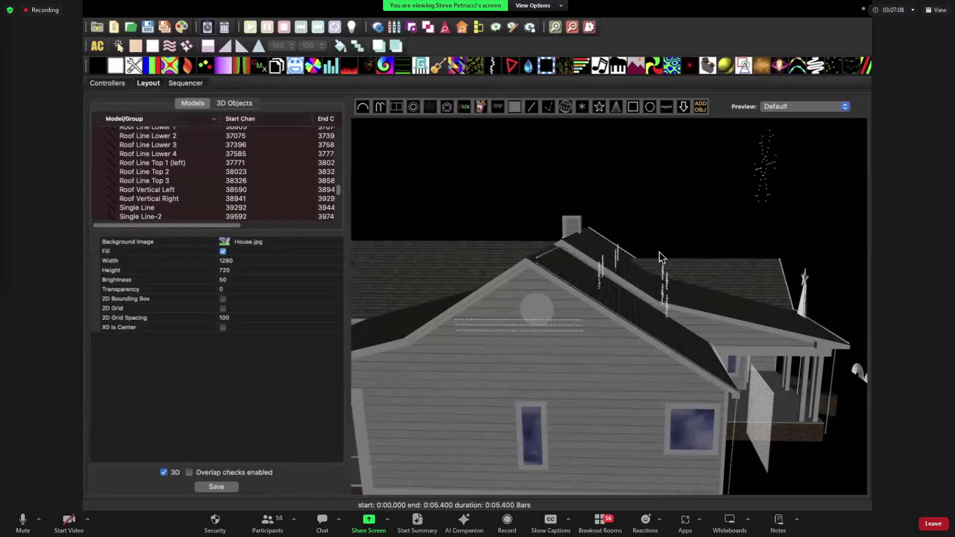
left_click_drag(658, 252, 605, 342)
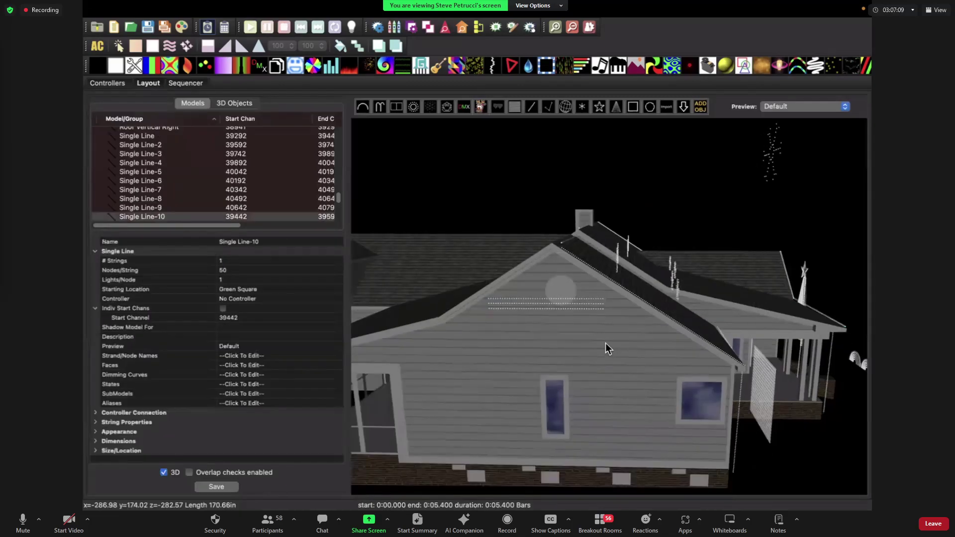
left_click(516, 298)
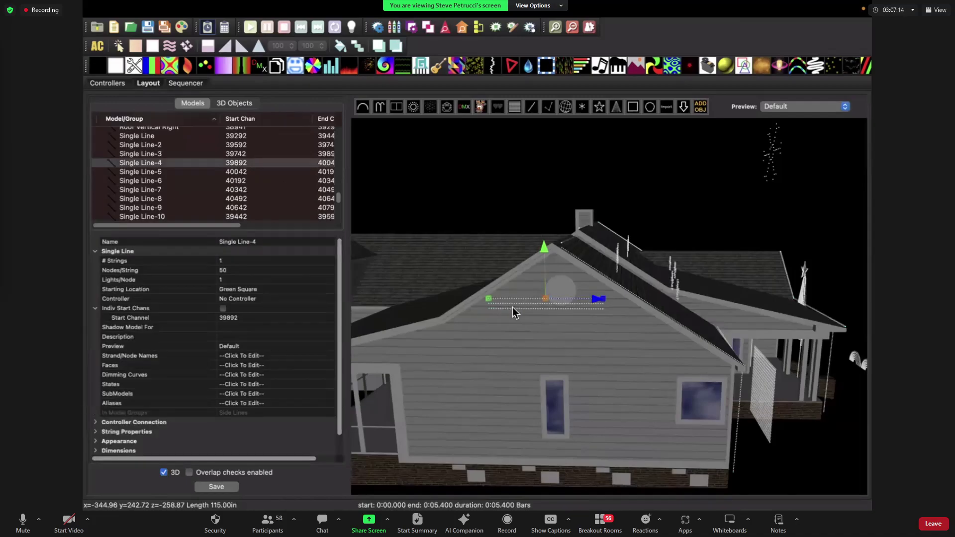
Face the gable wall's horizontal lines, save this view as the viewpoint "DRiveway View", and save the layout.
left_click_drag(513, 330, 536, 331)
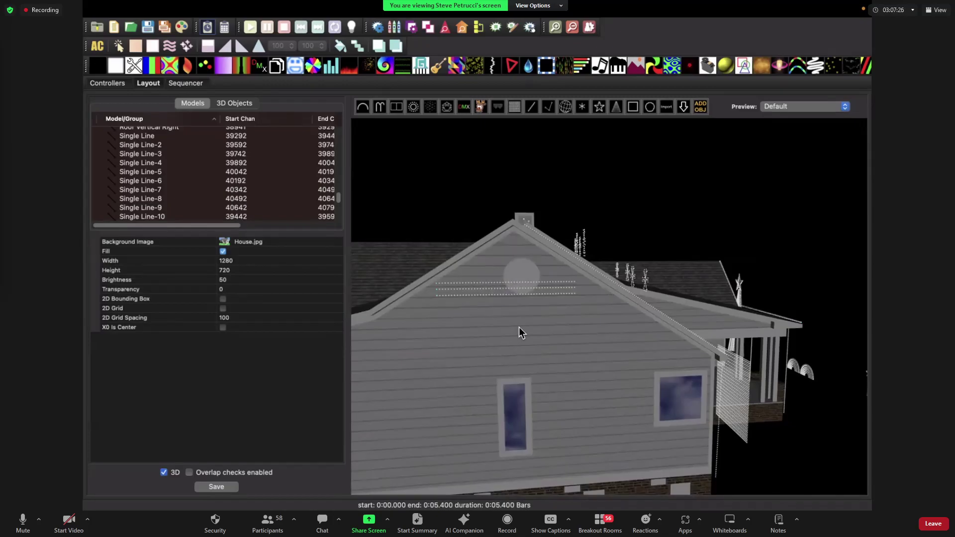
left_click_drag(519, 327, 516, 330)
left_click(524, 289)
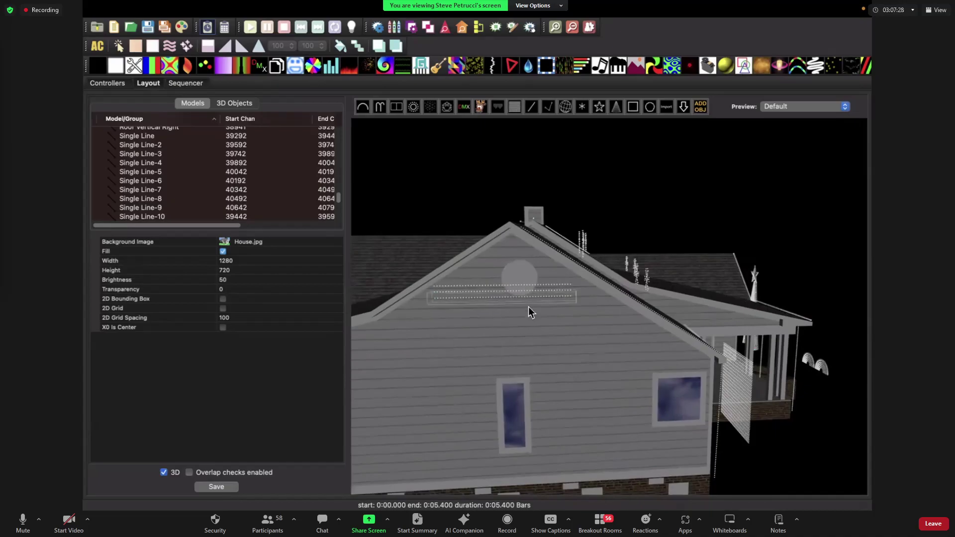
right_click(486, 328)
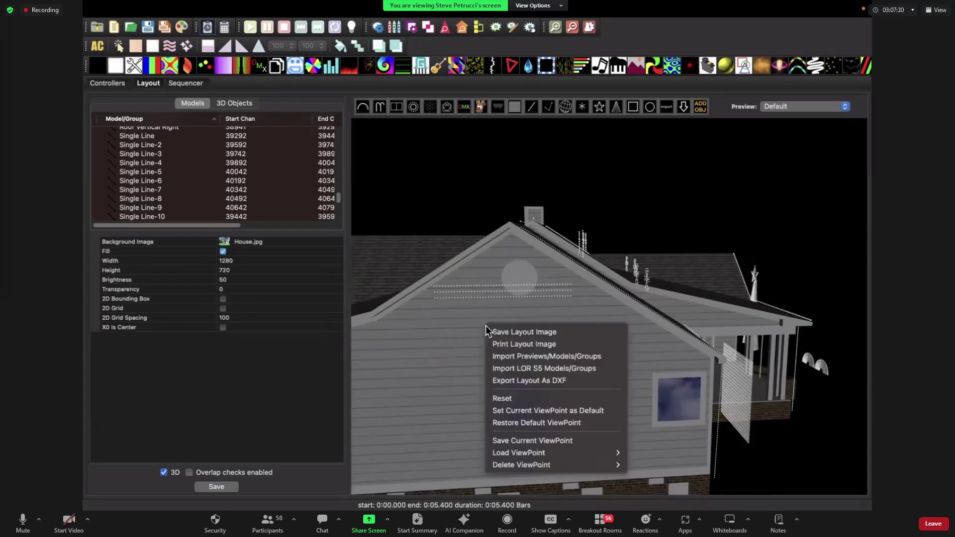
left_click(533, 441)
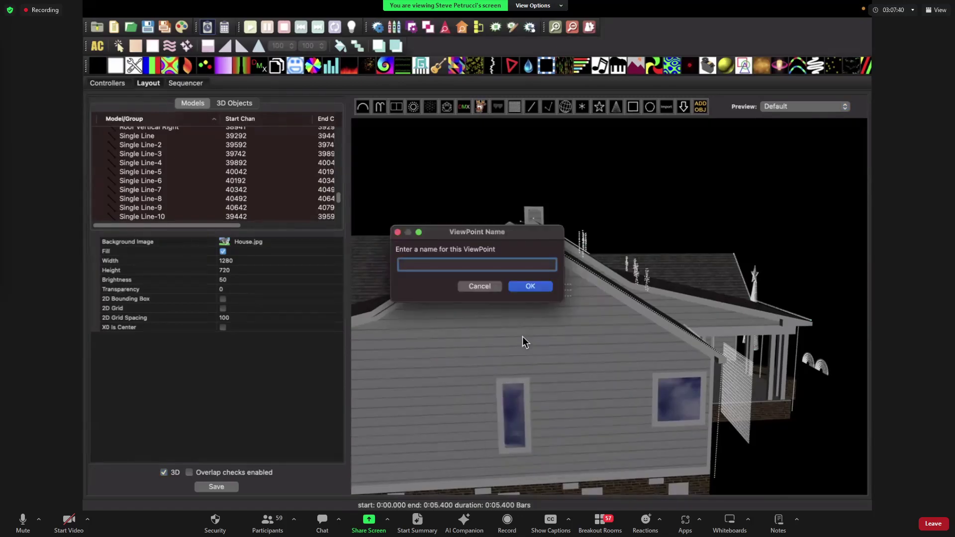
type("DRiveway View")
left_click(528, 289)
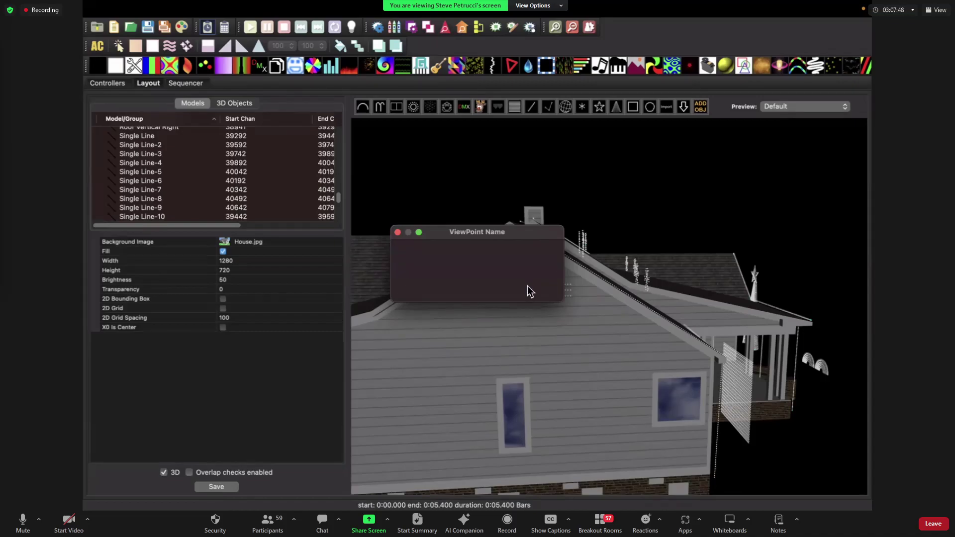
left_click(229, 488)
Reset the layout's changed 3D view, and load the saved DRiveway View viewpoint.
left_click_drag(727, 203, 694, 249)
scroll(708, 249, "down", 5)
scroll(685, 183, "down", 2)
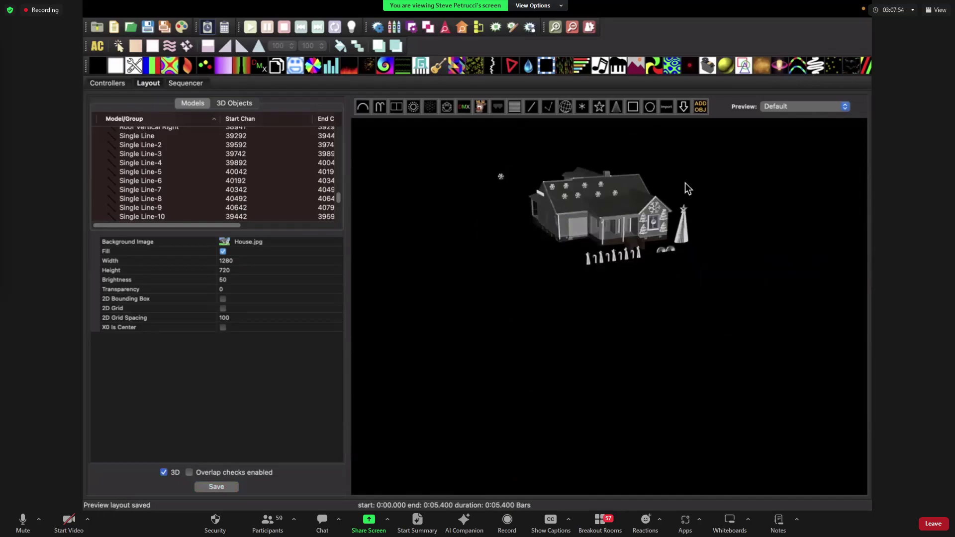
scroll(686, 183, "down", 2)
right_click(686, 177)
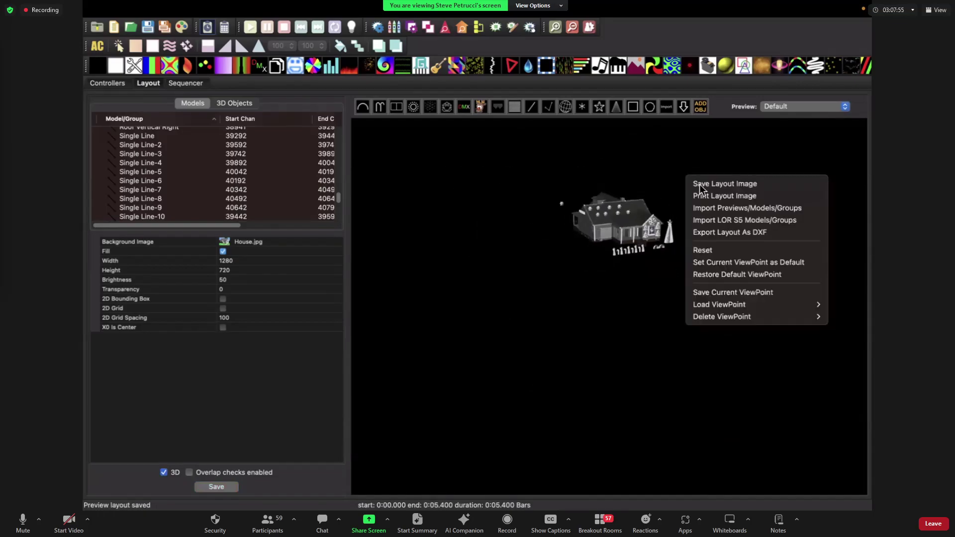
left_click(729, 255)
right_click(636, 193)
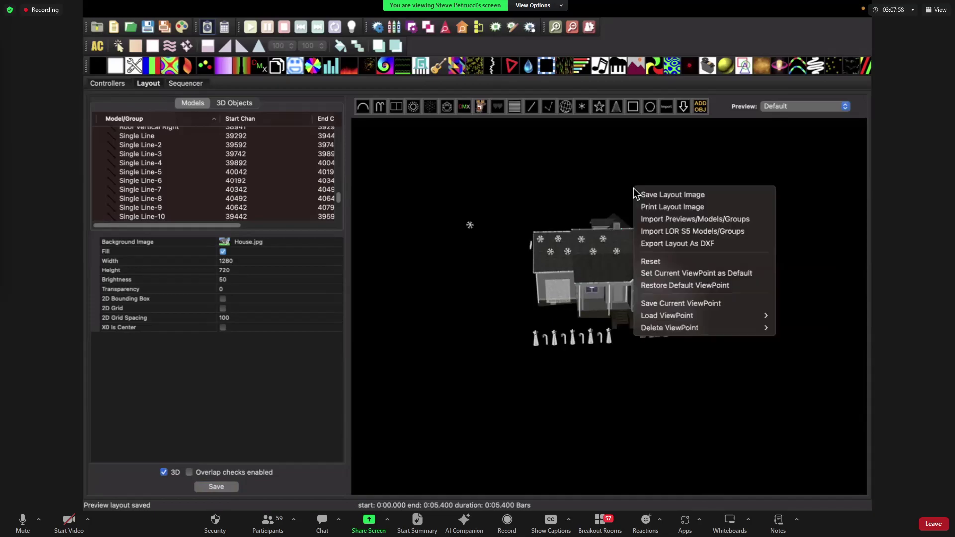
mouse_move(687, 318)
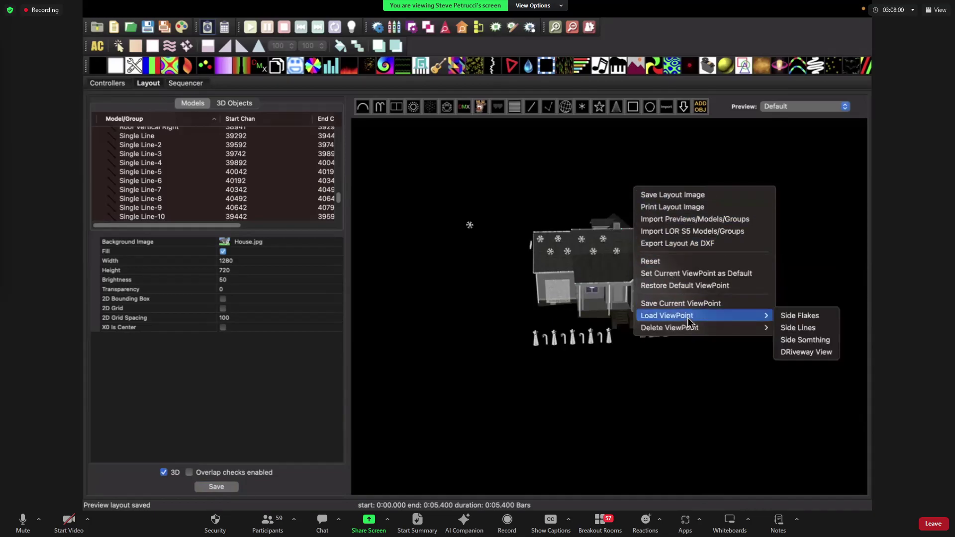
left_click(791, 352)
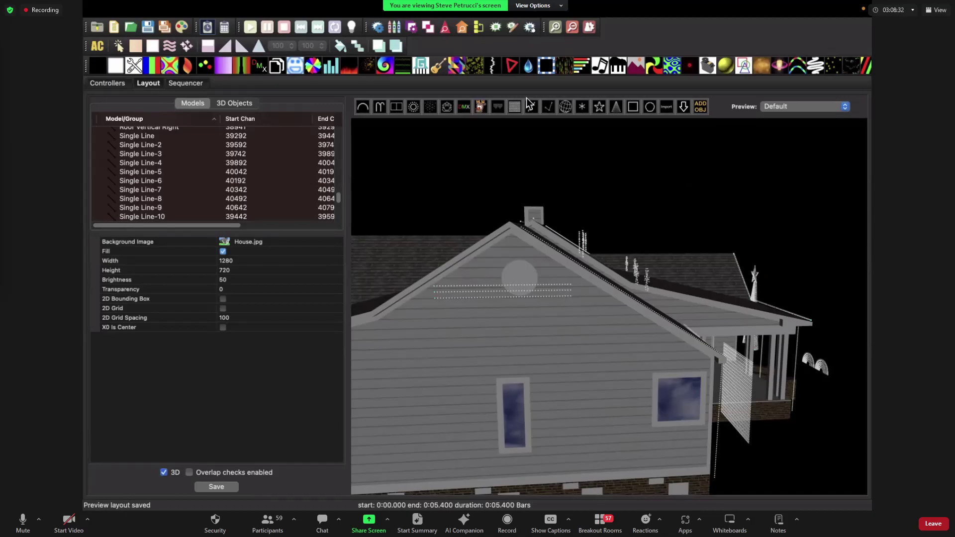
Return to the sequencer and set the Side Lines Bars effect's render style to Per Preview and its camera to DRiveway View.
left_click(187, 84)
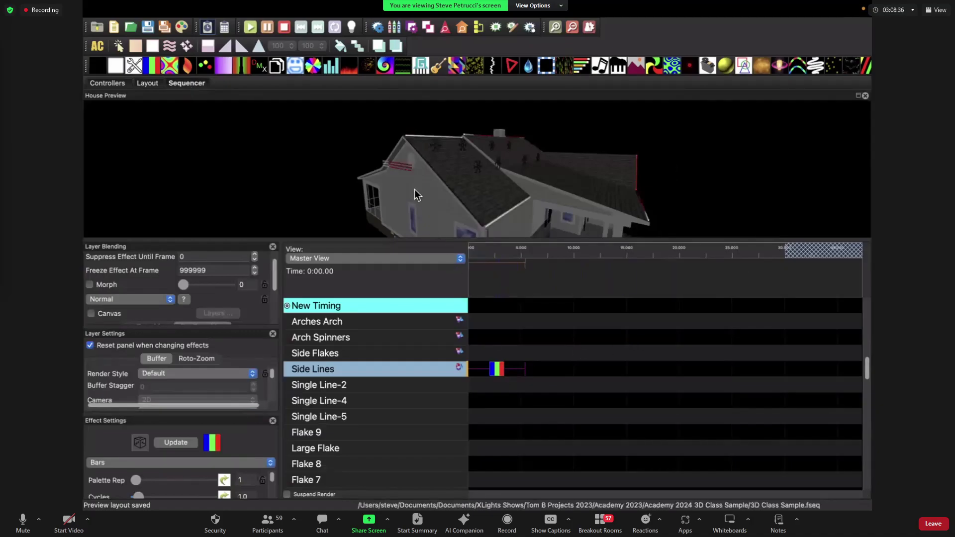
scroll(396, 188, "up", 3)
scroll(396, 188, "down", 1)
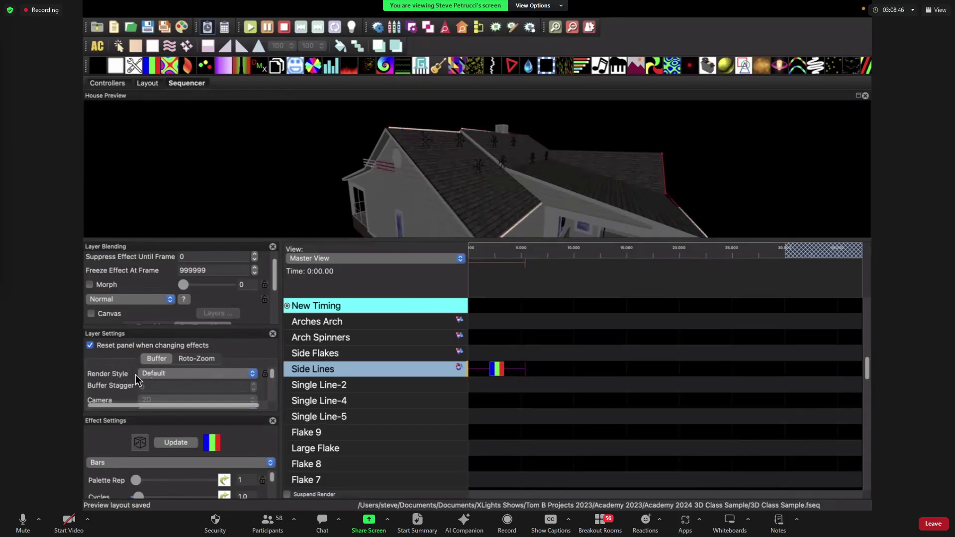
left_click(192, 377)
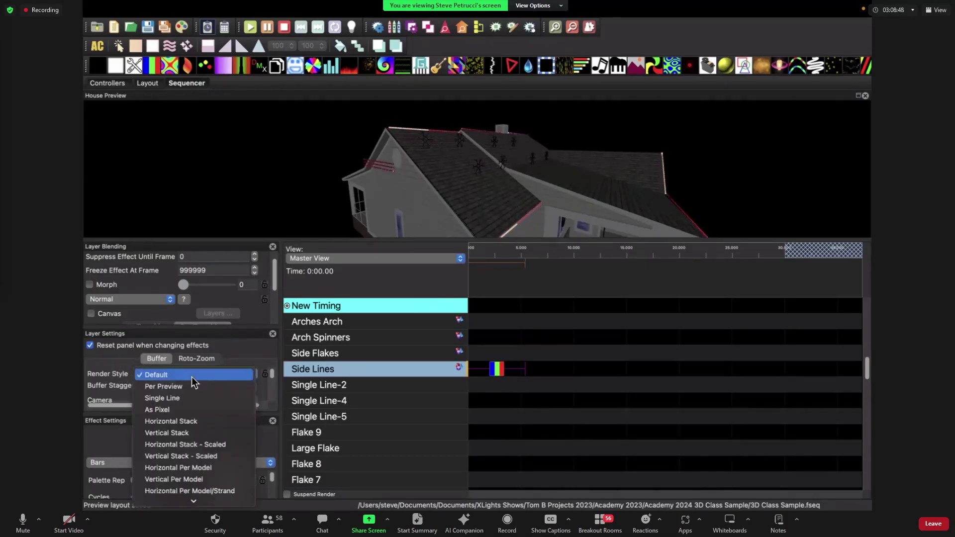
left_click(185, 386)
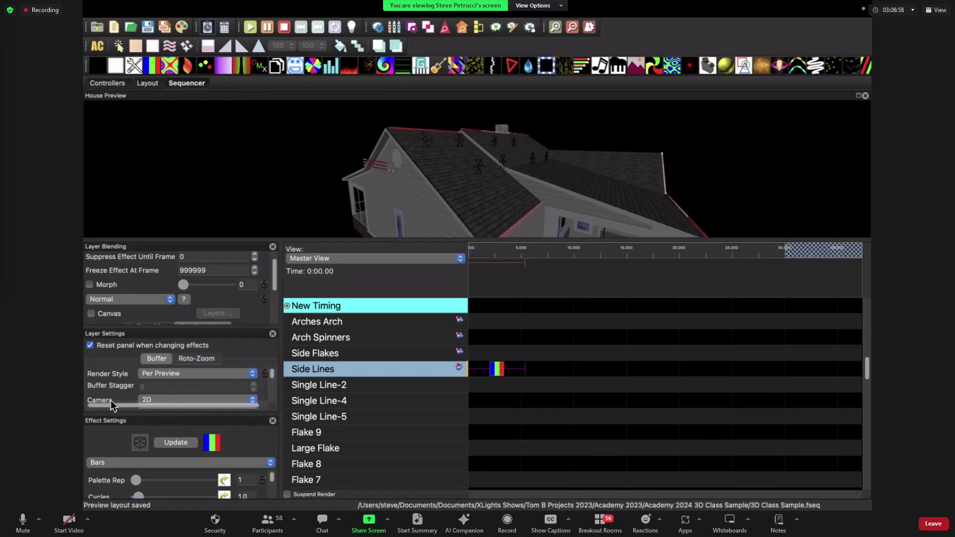
scroll(114, 398, "down", 1)
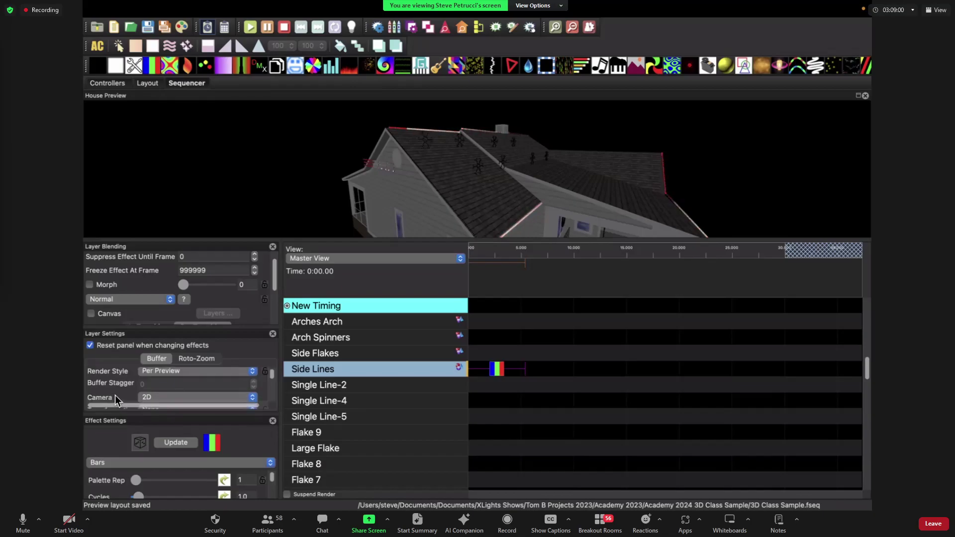
left_click(243, 399)
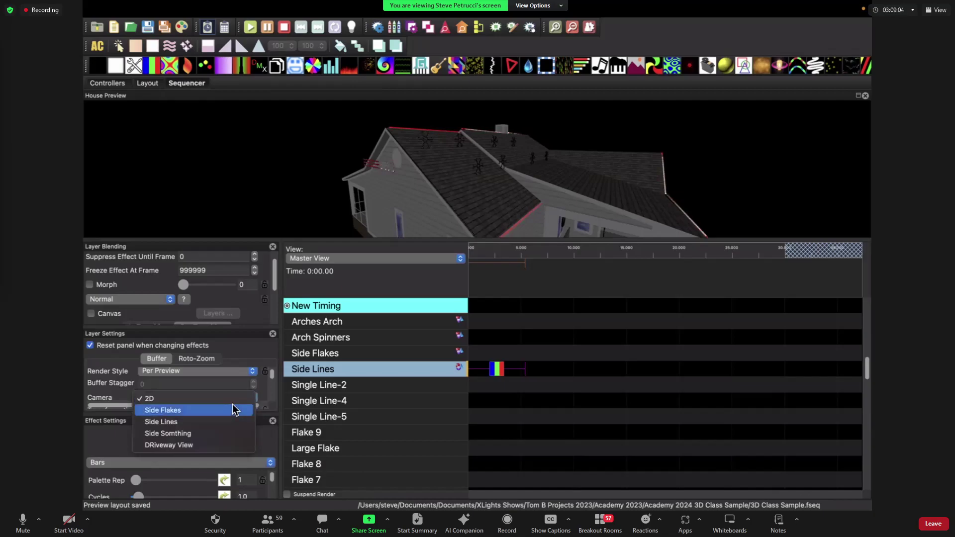
left_click(185, 447)
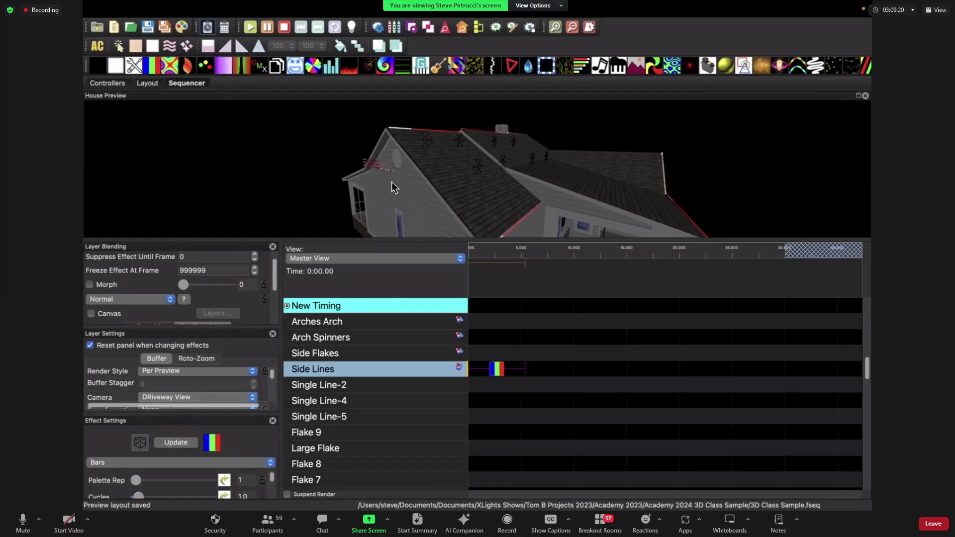
Examine how the Bars effect plays on the side lines and the front of the house in the preview.
scroll(391, 181, "up", 5)
scroll(476, 187, "down", 4)
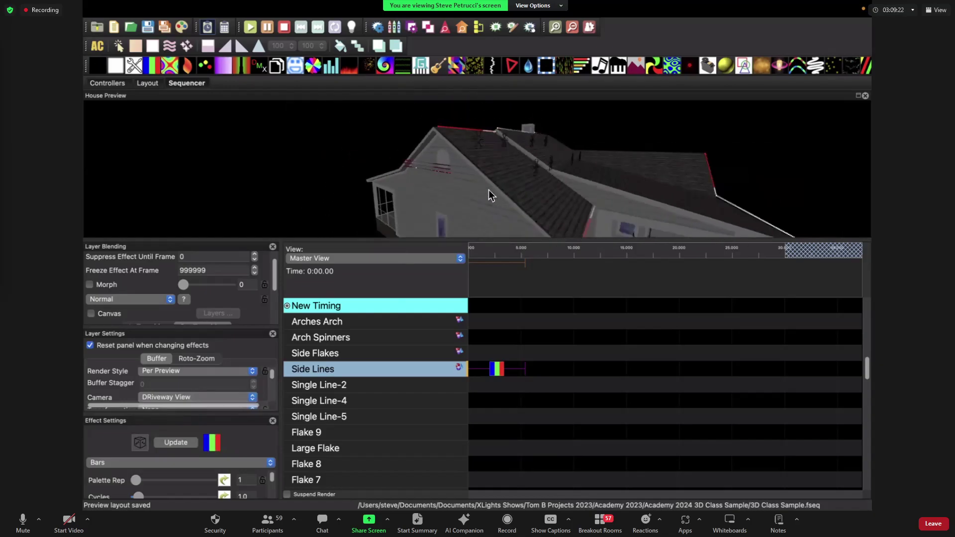
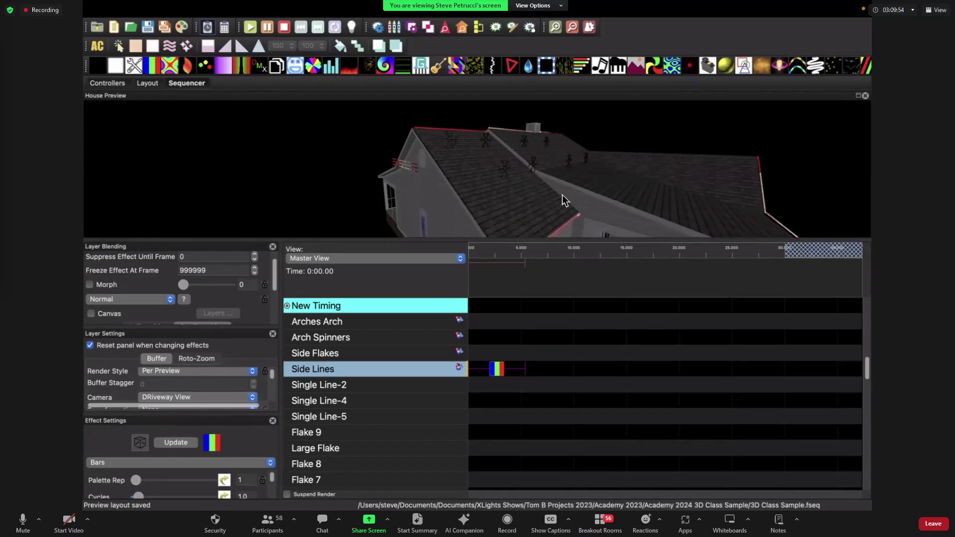
mouse_move(562, 195)
left_mouse_down()
mouse_move(560, 187)
mouse_move(610, 190)
mouse_move(570, 190)
left_mouse_up()
scroll(569, 191, "down", 5)
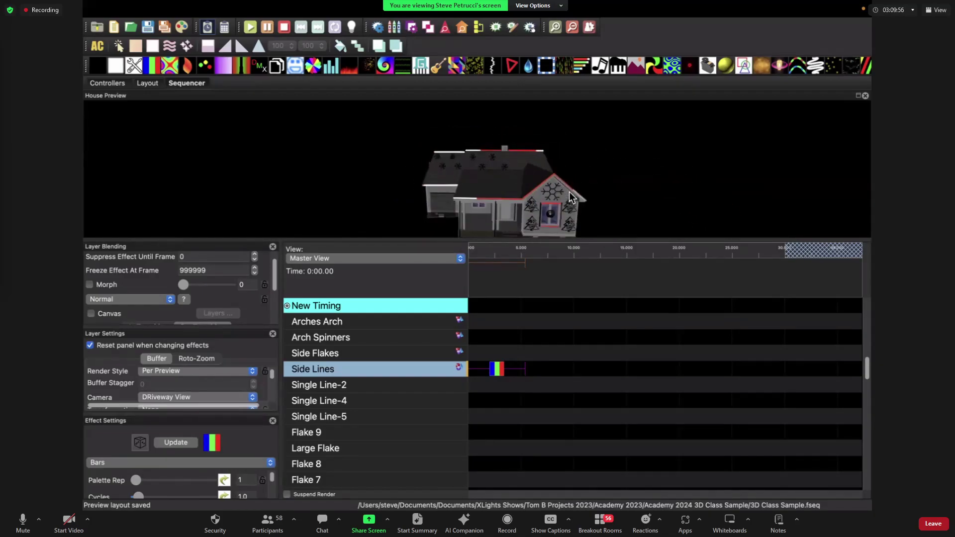
Change the Horizontal Lines group's Bars effect to Twinkle.
scroll(499, 360, "up", 3)
scroll(499, 364, "up", 5)
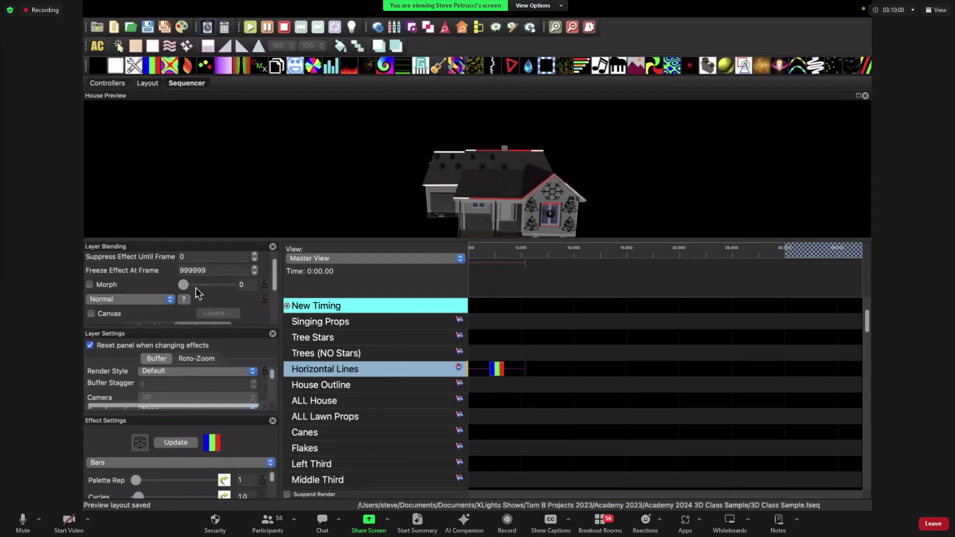
left_click(243, 462)
scroll(242, 461, "down", 3)
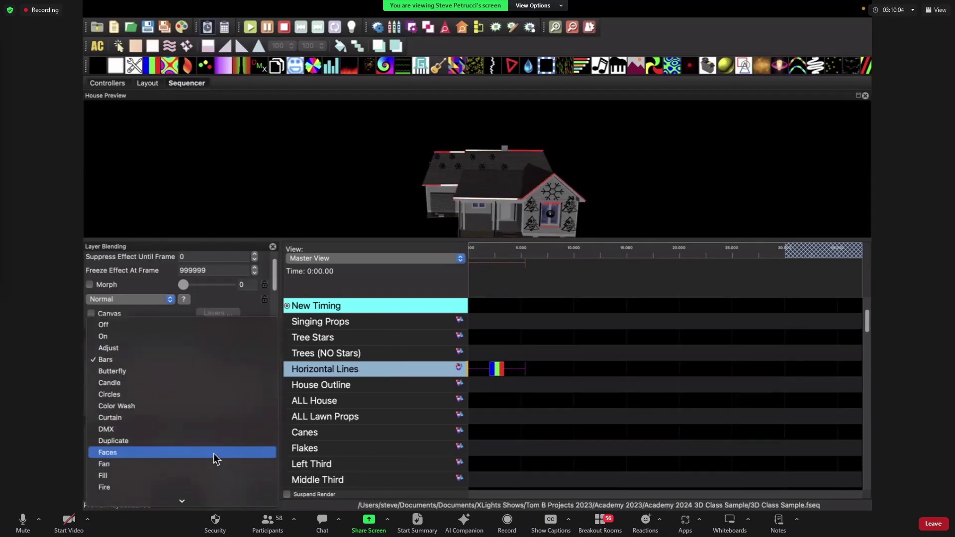
scroll(214, 453, "down", 5)
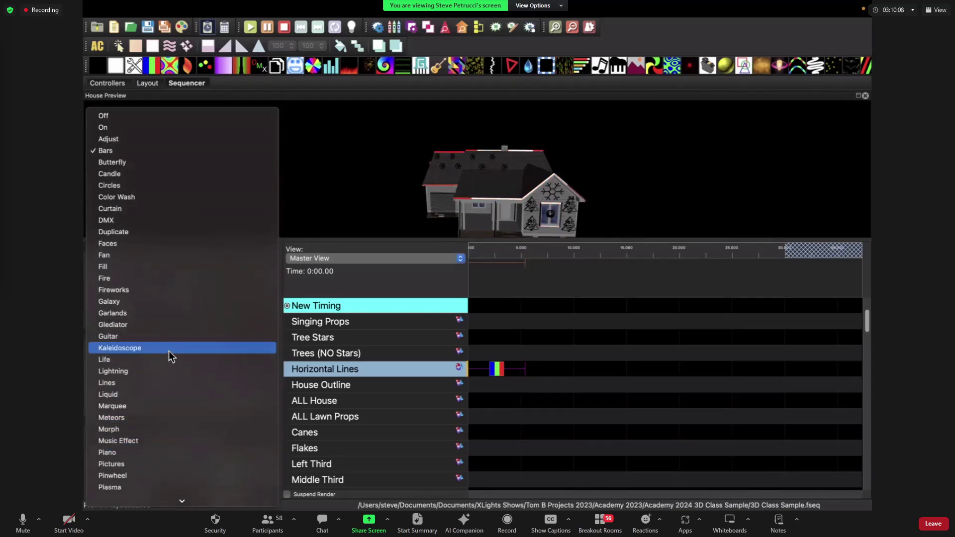
scroll(169, 350, "down", 5)
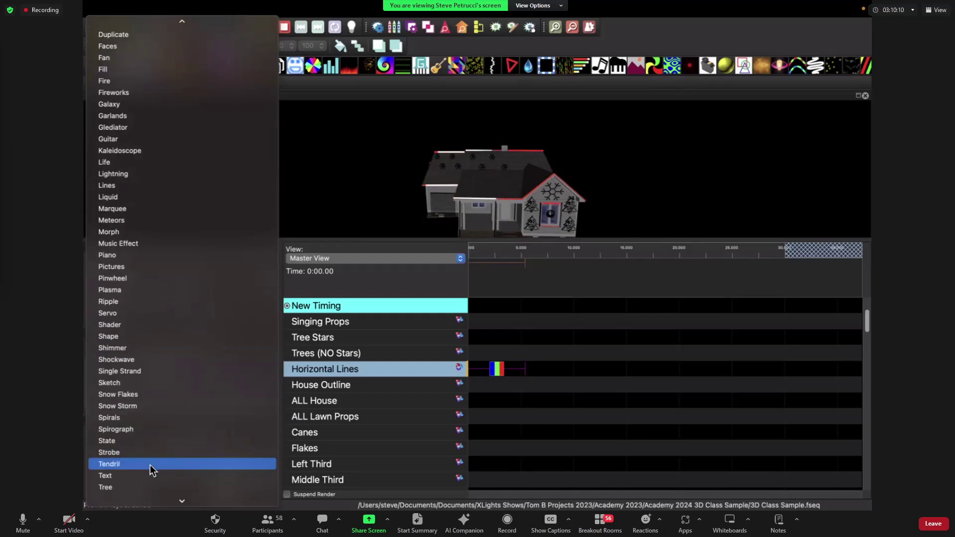
scroll(149, 465, "down", 2)
left_click(145, 453)
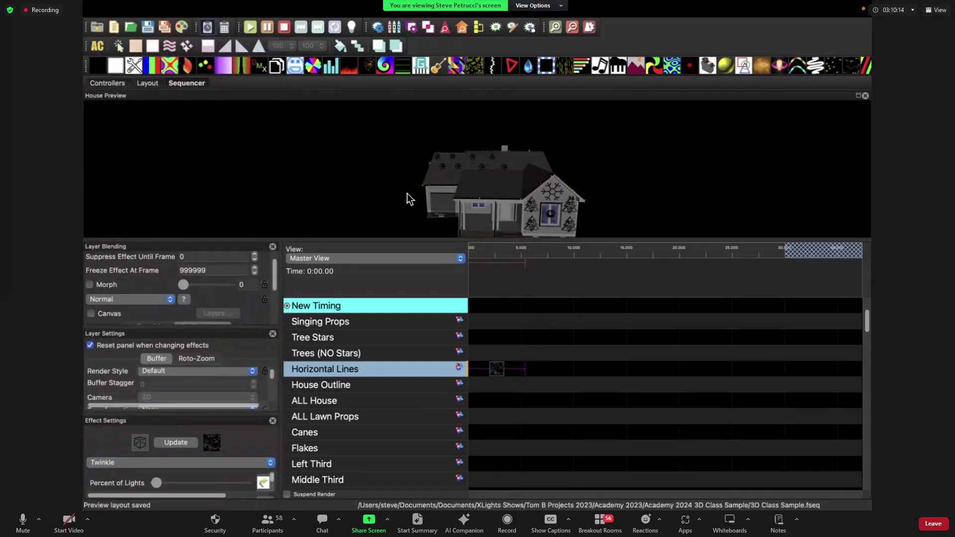
left_click_drag(407, 193, 505, 193)
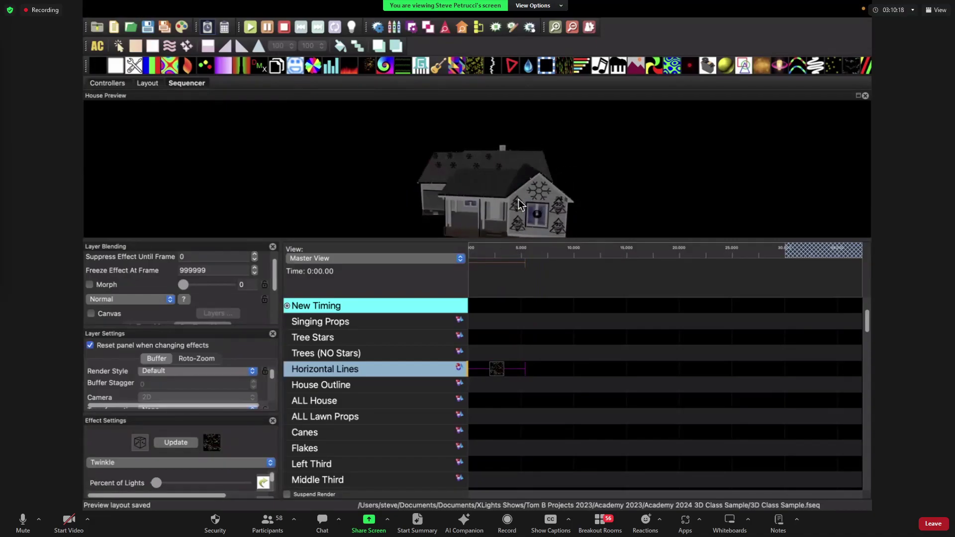
Change the Side Lines group's Bars effect to Twinkle and view the house from its side in the preview.
scroll(527, 366, "down", 8)
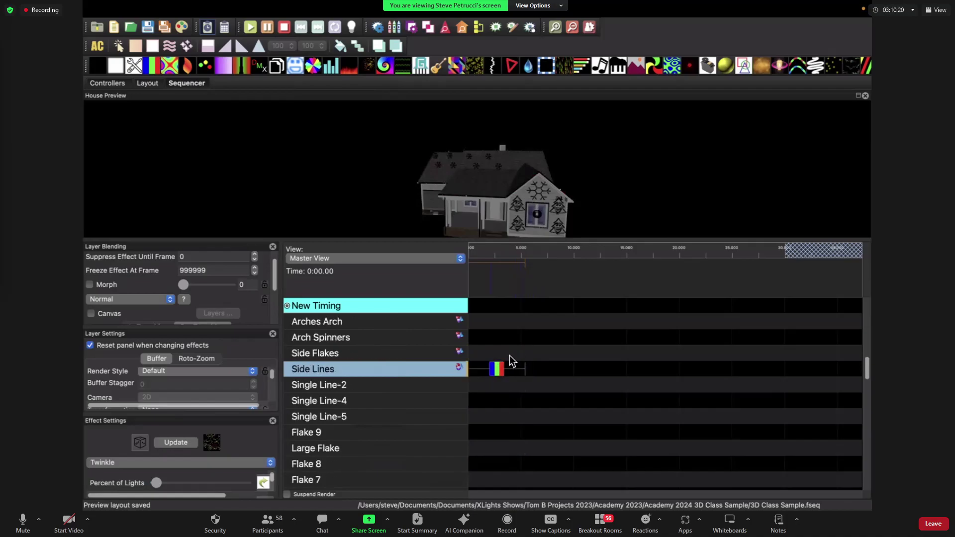
left_click(500, 369)
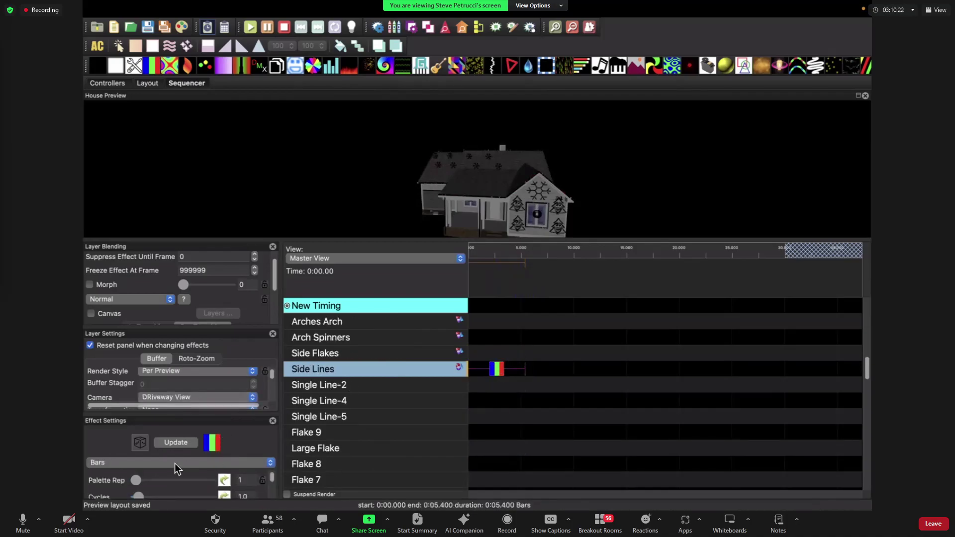
left_click(131, 467)
scroll(132, 459, "down", 10)
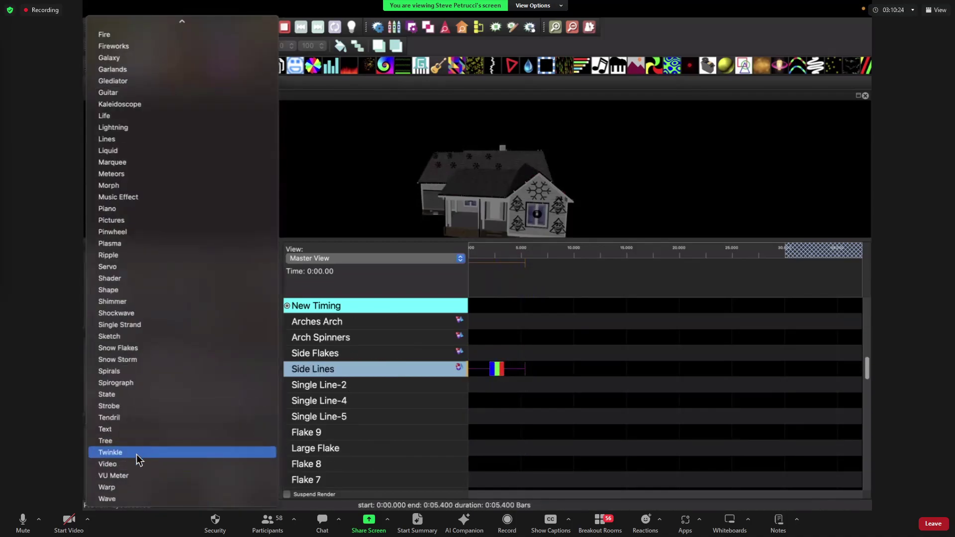
left_click(137, 455)
left_click_drag(387, 211, 452, 201)
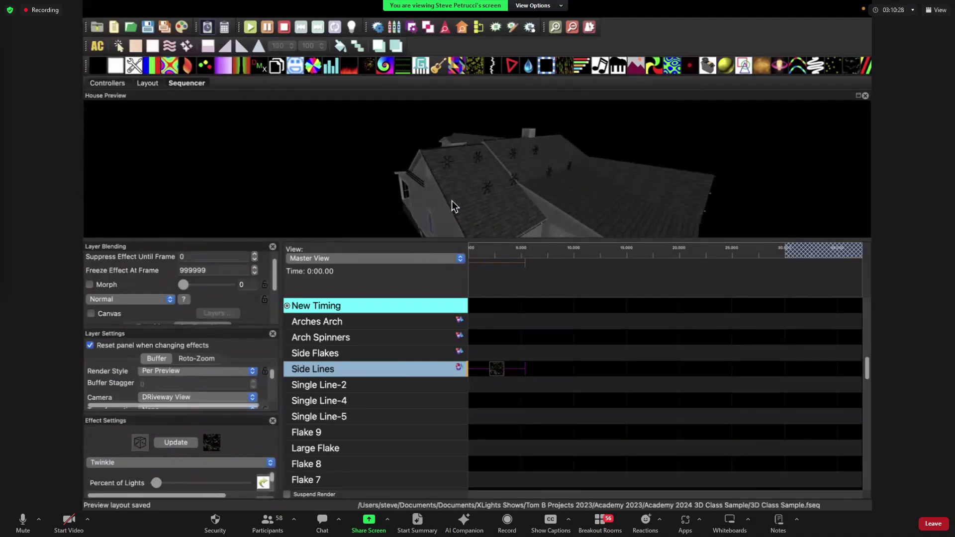
Return to the layout and set the preview background's brightness to 5.
left_click(148, 84)
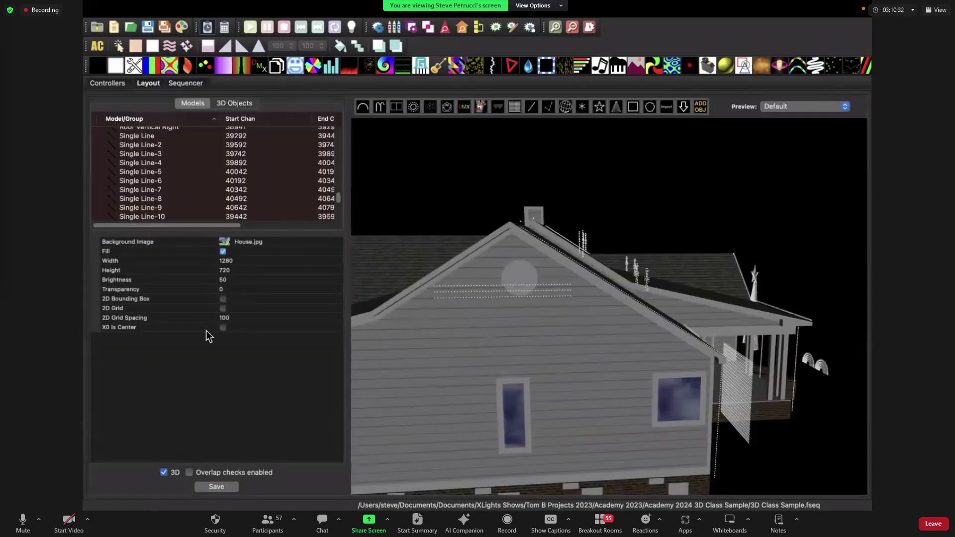
left_click(241, 281)
key("BackSpace")
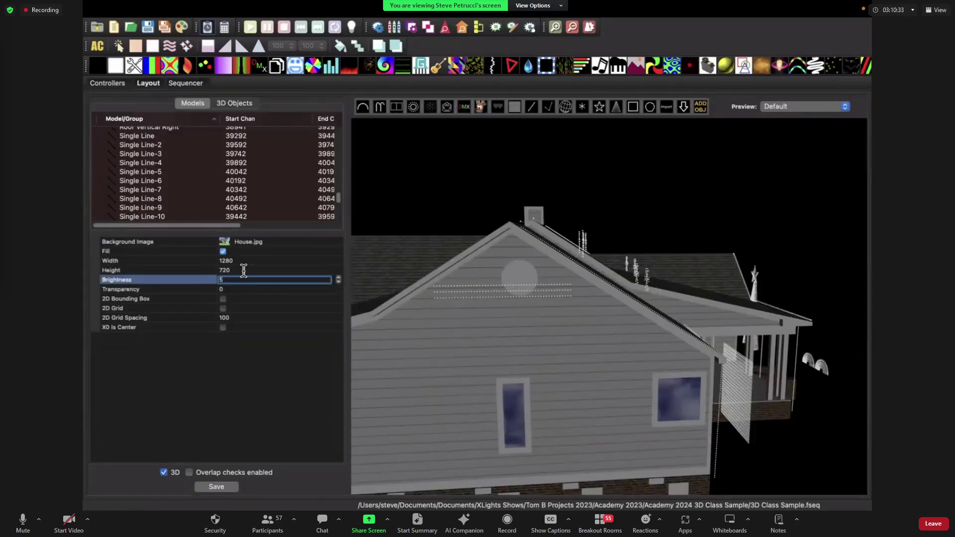
left_click(242, 270)
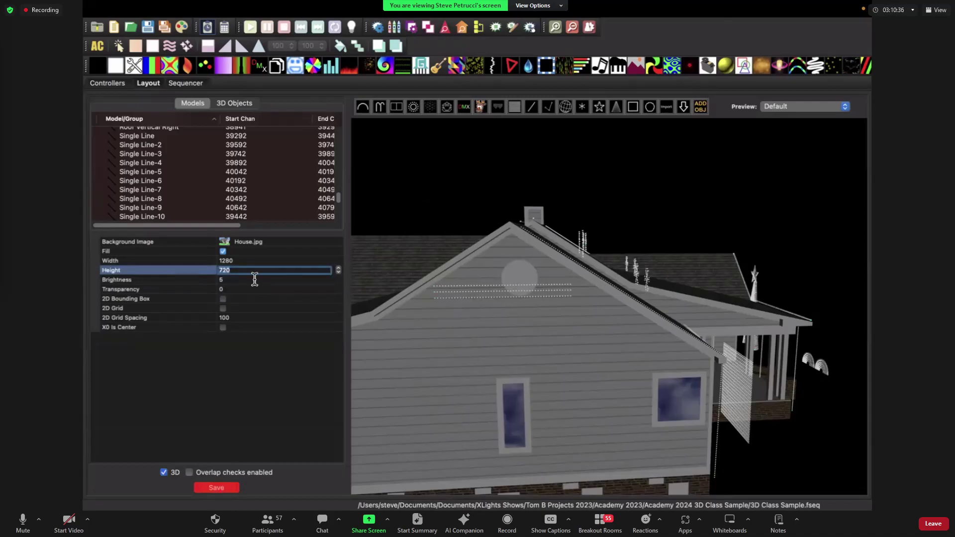
key("Tab")
Set the brightness of the house Mesh in the 3D objects to 5 and save the layout.
left_click(247, 103)
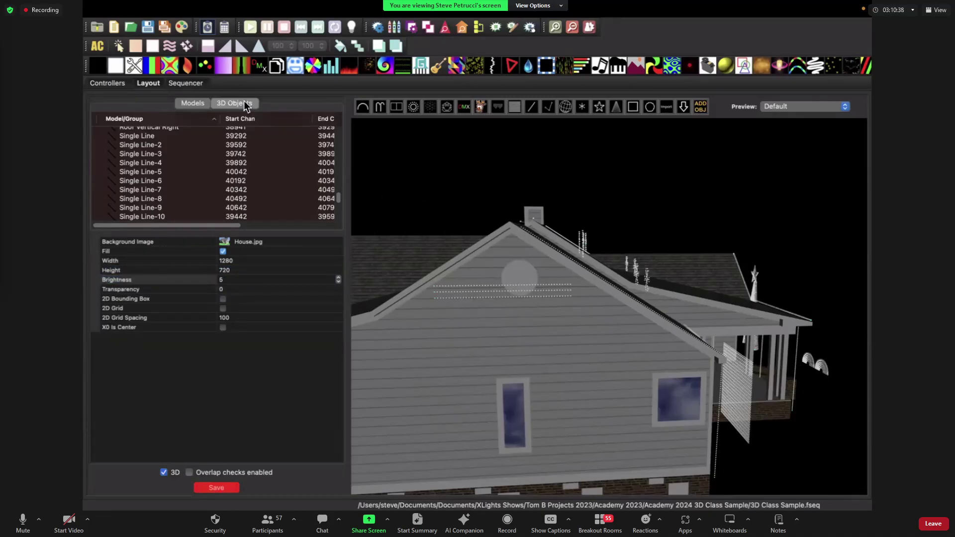
left_click(232, 280)
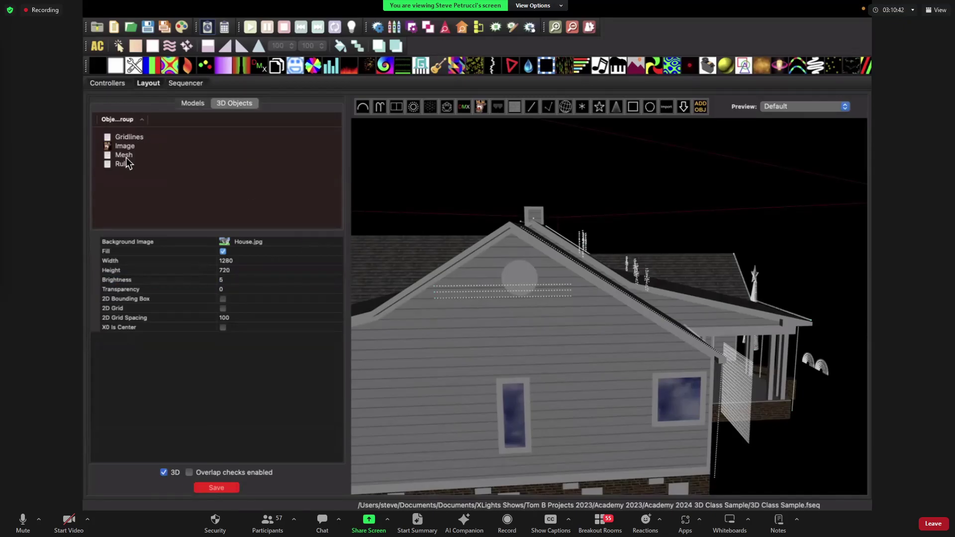
left_click(126, 156)
left_click(239, 280)
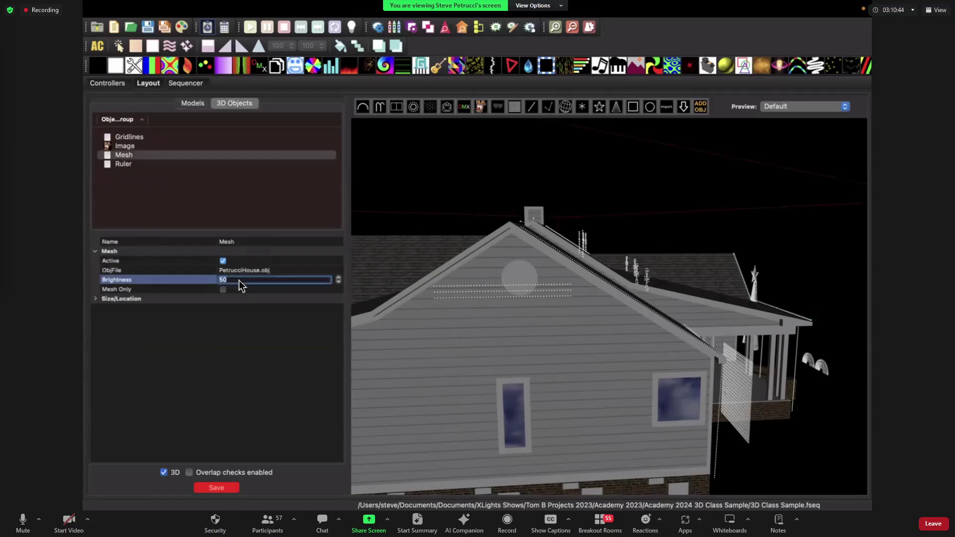
key("BackSpace")
left_click(250, 289)
left_click(217, 488)
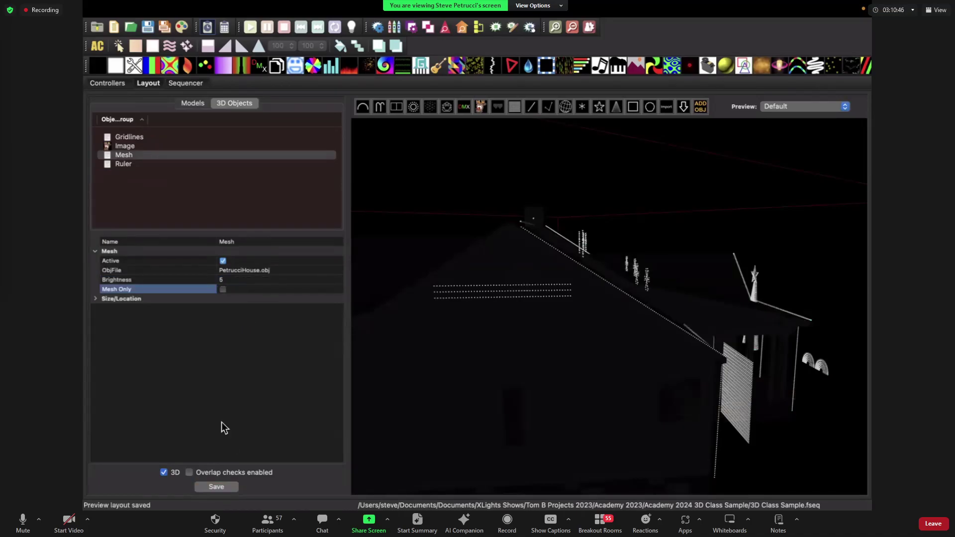
Return to the sequencer and set the Side Lines Twinkle effect's render style to Default.
left_click(185, 85)
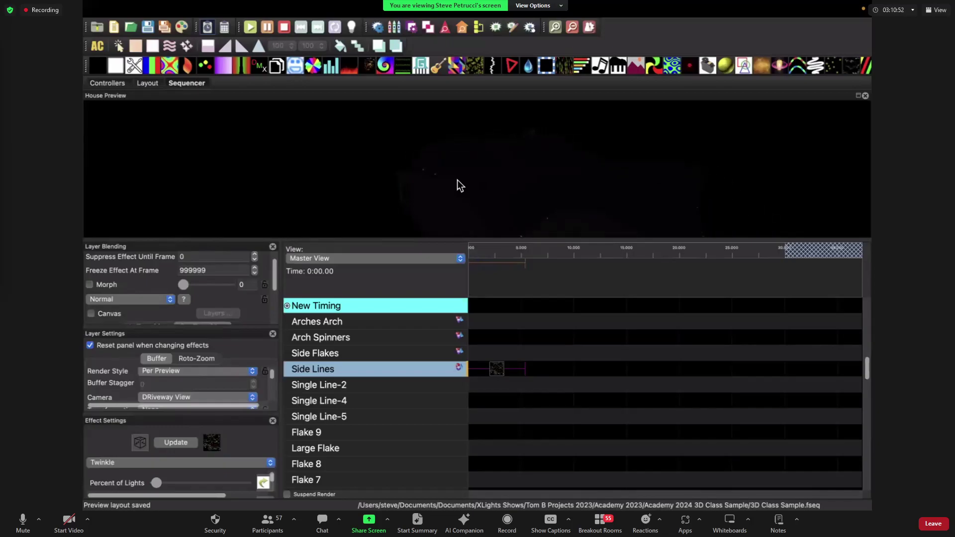
left_click(214, 372)
left_click(208, 362)
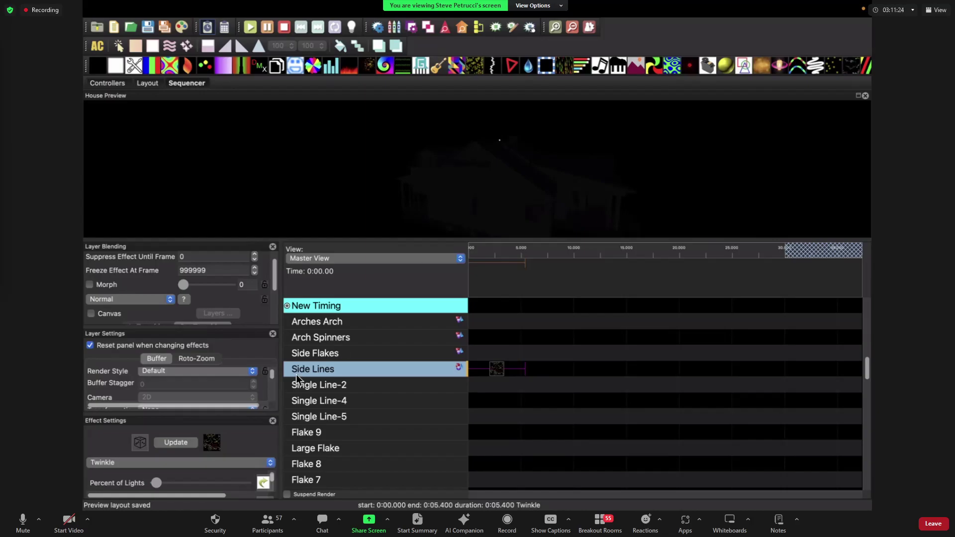
Set the Side Lines Twinkle effect to Per Preview render style with the DRiveway View camera, and briefly try a higher Percent of Lights.
left_click(171, 373)
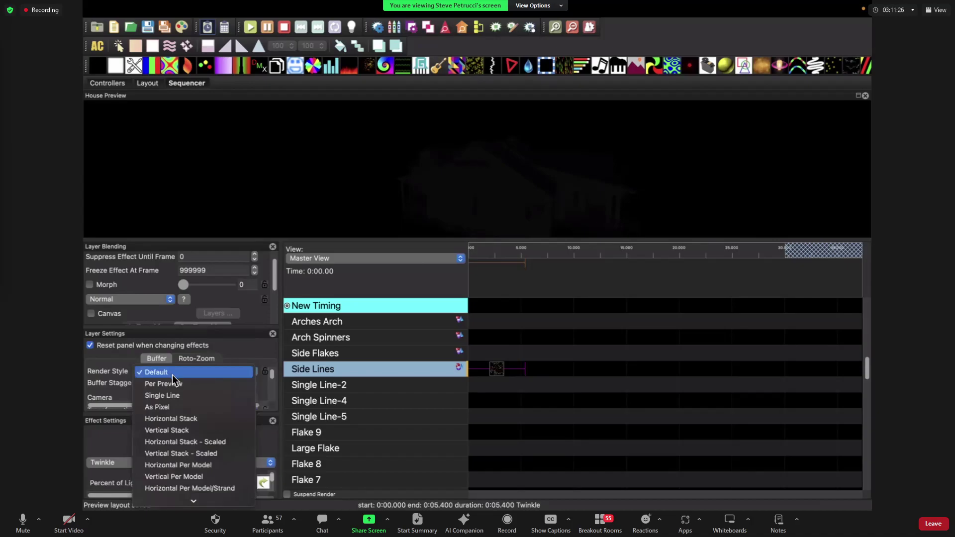
left_click(180, 386)
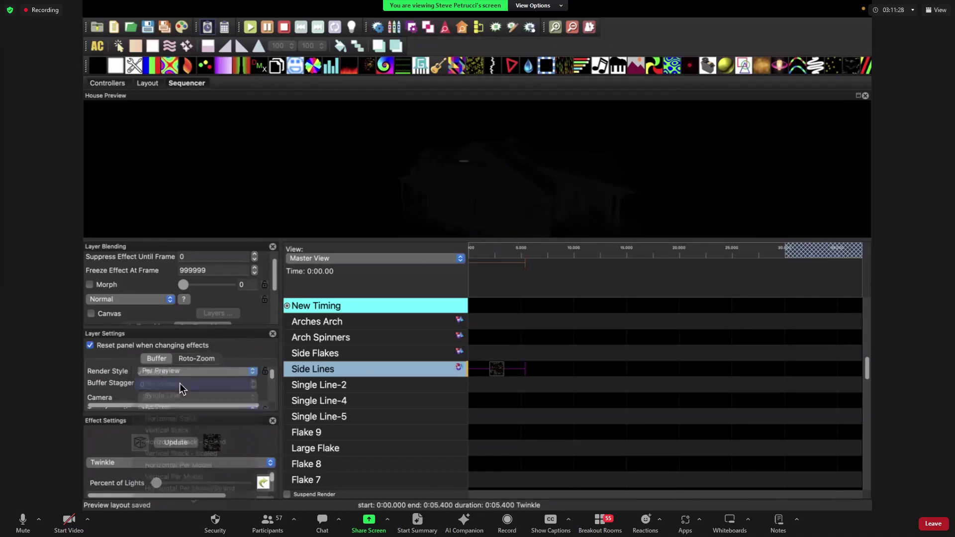
left_click(153, 401)
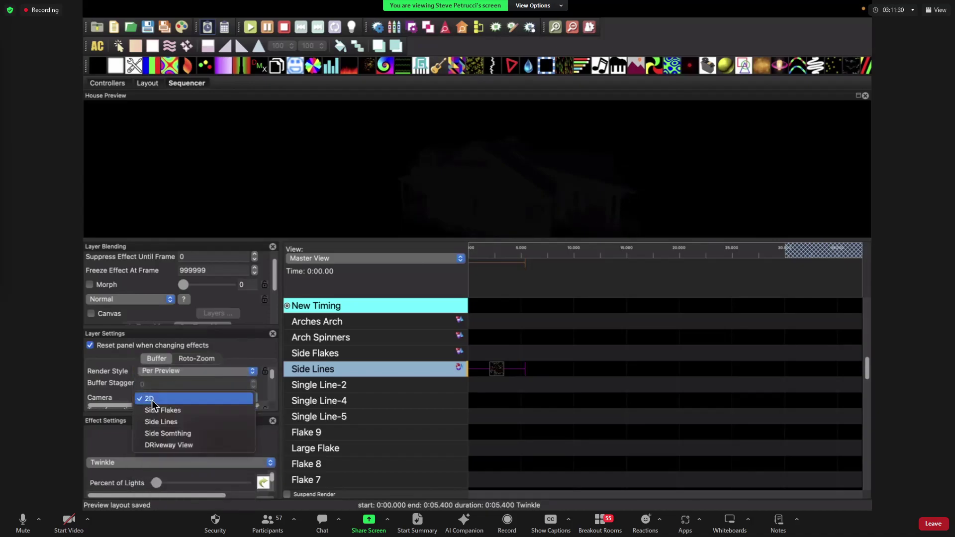
left_click(171, 446)
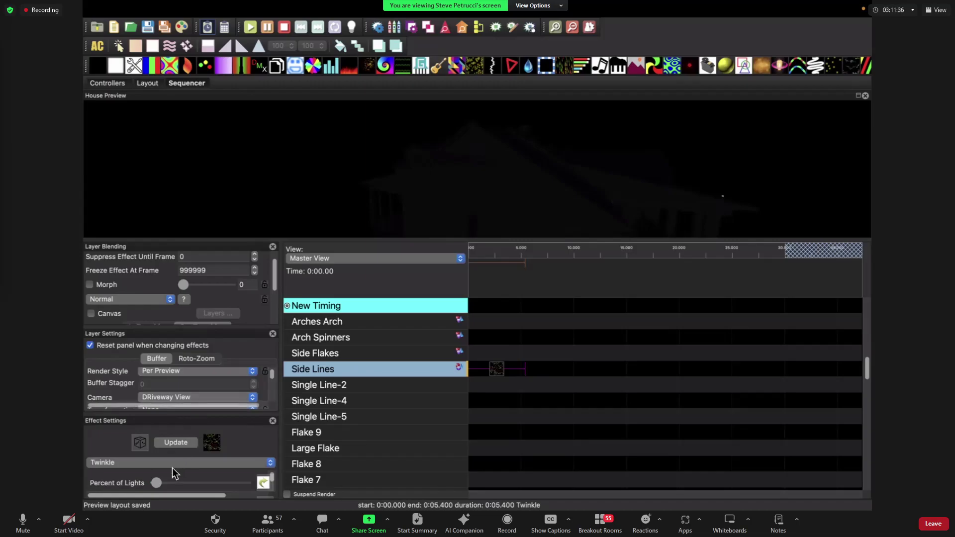
left_click_drag(157, 485, 173, 483)
left_click_drag(173, 484, 155, 483)
Return to the layout, set the house Mesh's brightness to 50, and save the layout.
left_click(153, 82)
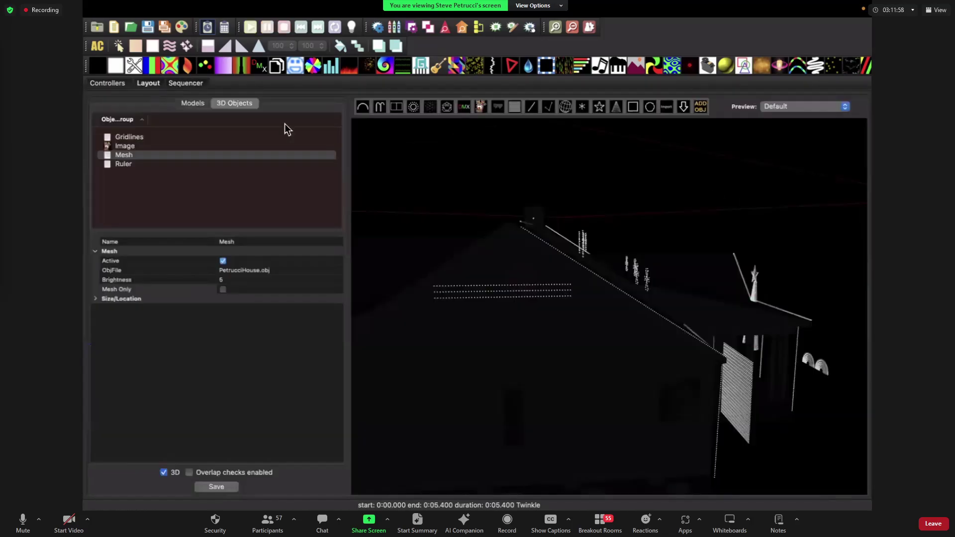
left_click(267, 279)
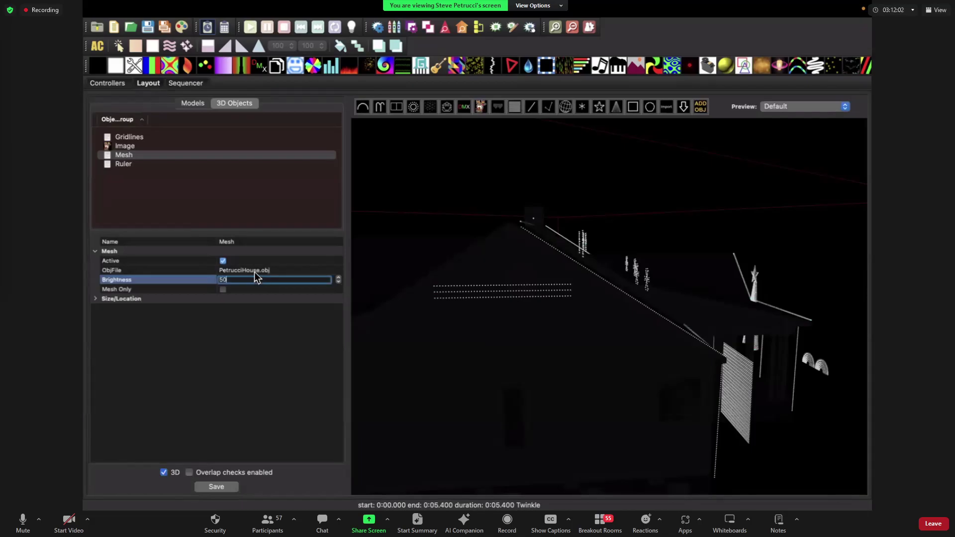
type("0")
left_click(273, 271)
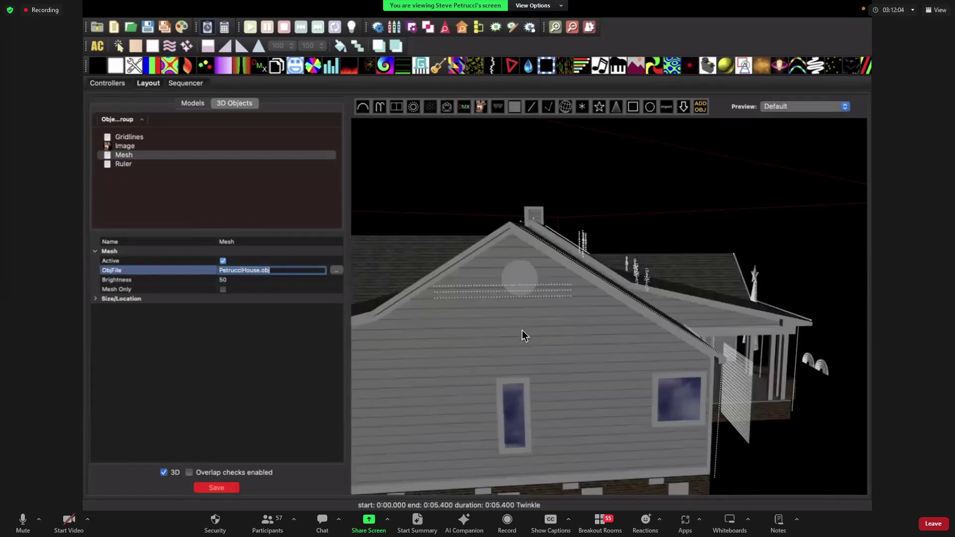
scroll(521, 330, "down", 3)
left_click_drag(531, 335, 581, 312)
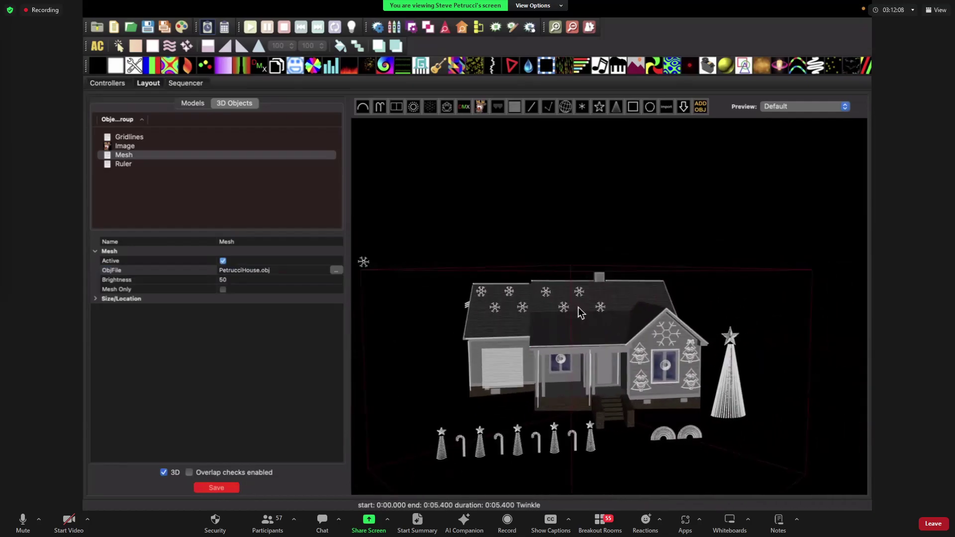
left_click(219, 488)
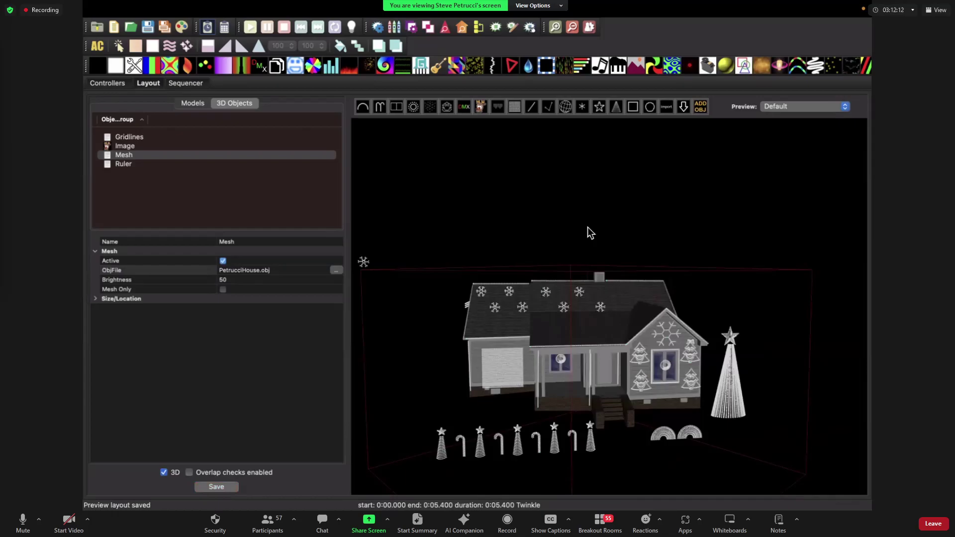
Select the ALL group in the layout's models list to highlight its props on the house.
left_click(197, 105)
scroll(233, 164, "up", 3)
scroll(224, 161, "up", 5)
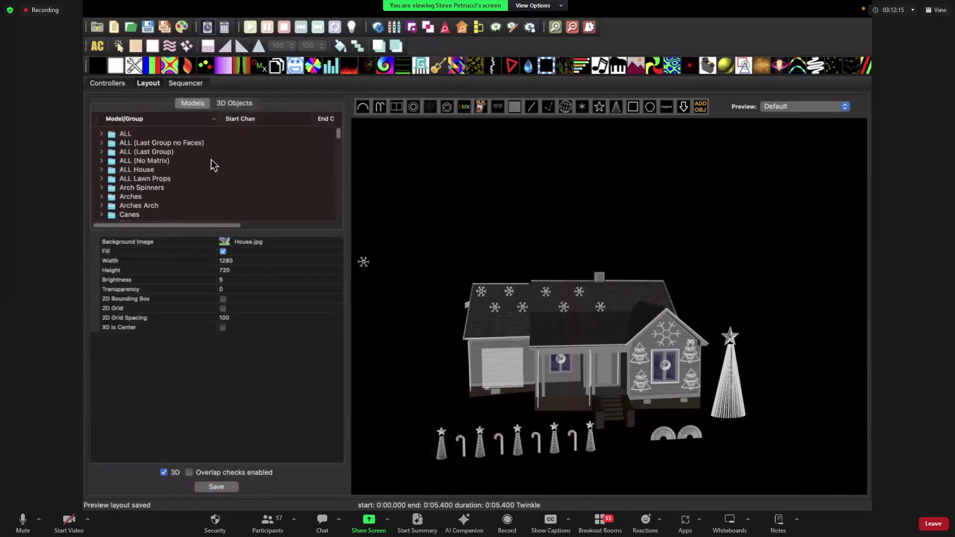
left_click(138, 135)
left_click_drag(601, 413, 597, 402)
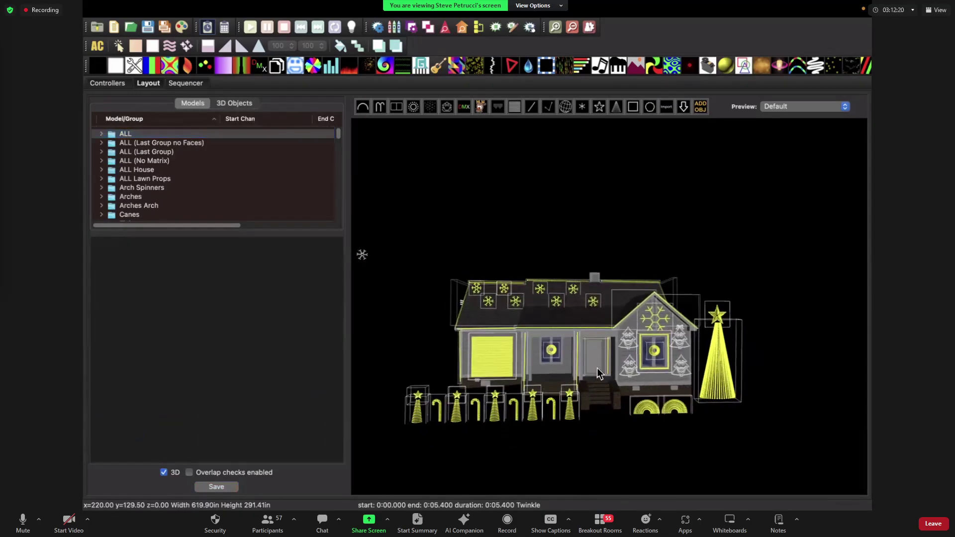
Examine how the ALL group's props are arranged in depth from the side, driveway and front of the house.
left_click_drag(527, 255, 655, 216)
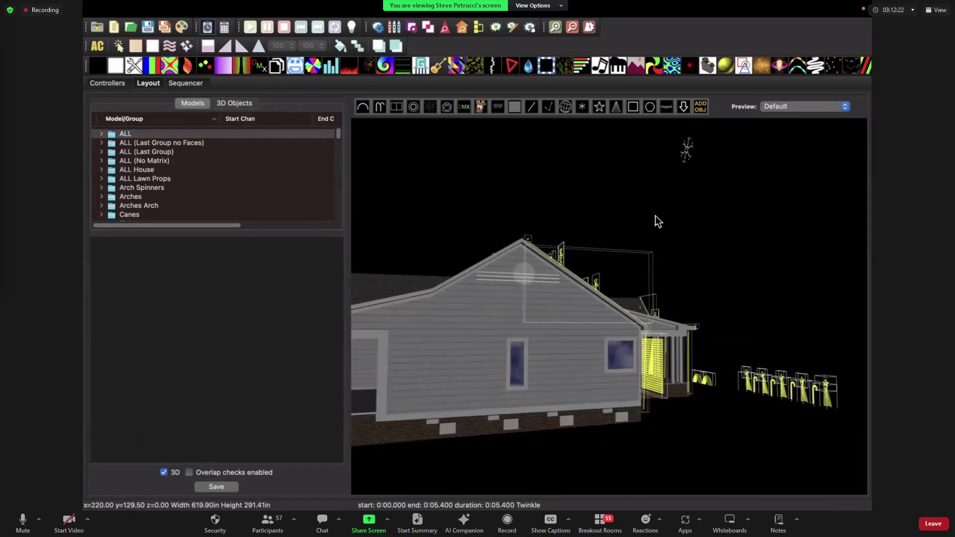
scroll(638, 220, "down", 5)
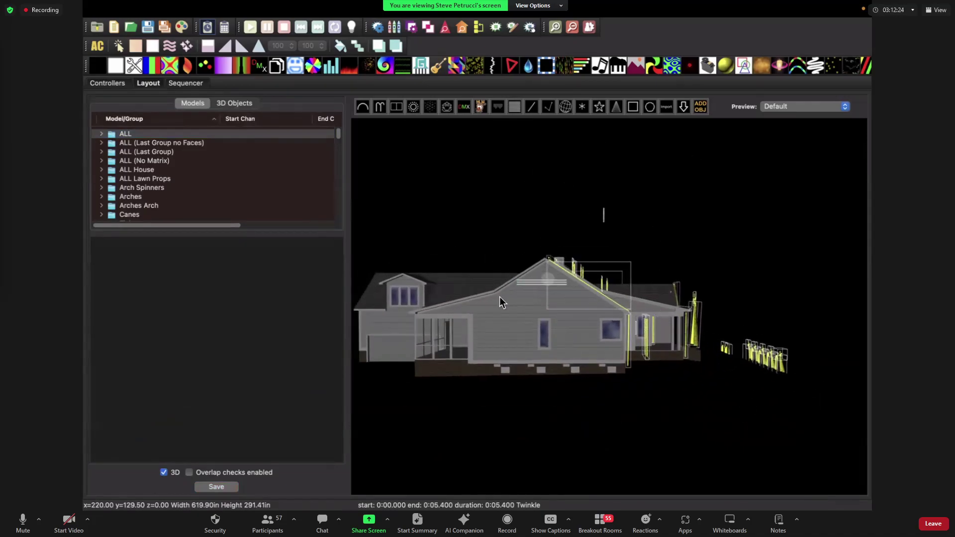
left_click_drag(680, 245, 661, 255)
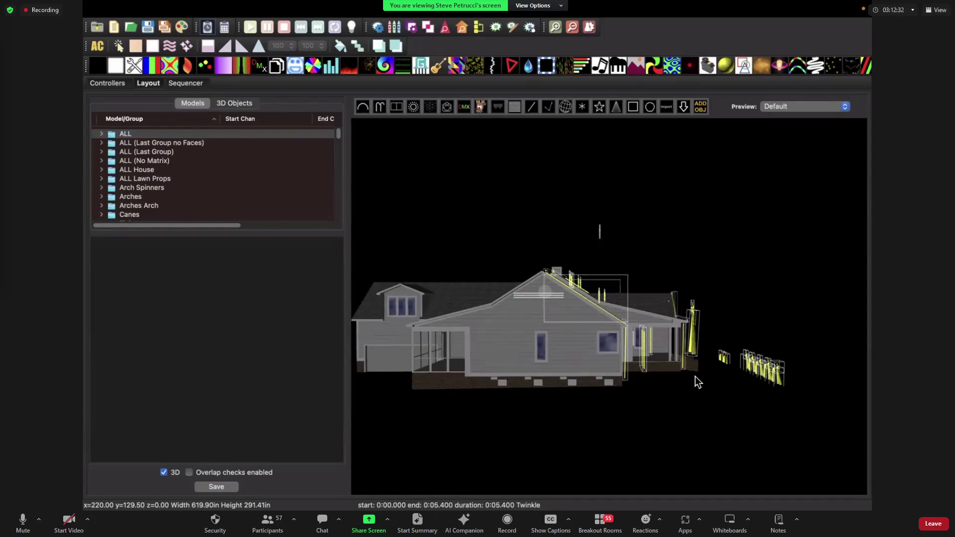
left_click_drag(695, 376, 627, 385)
left_click_drag(766, 344, 632, 330)
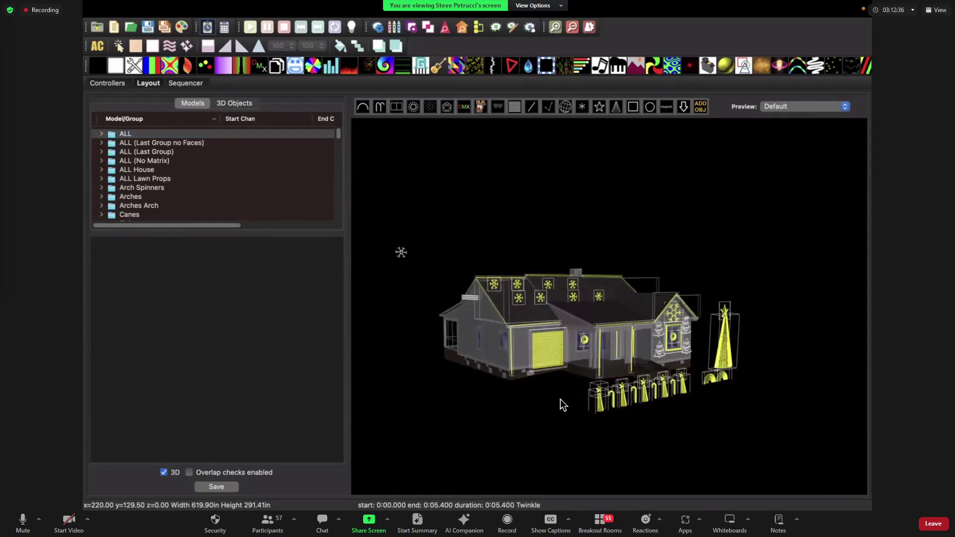
left_click_drag(562, 404, 664, 349)
left_click_drag(579, 362, 646, 394)
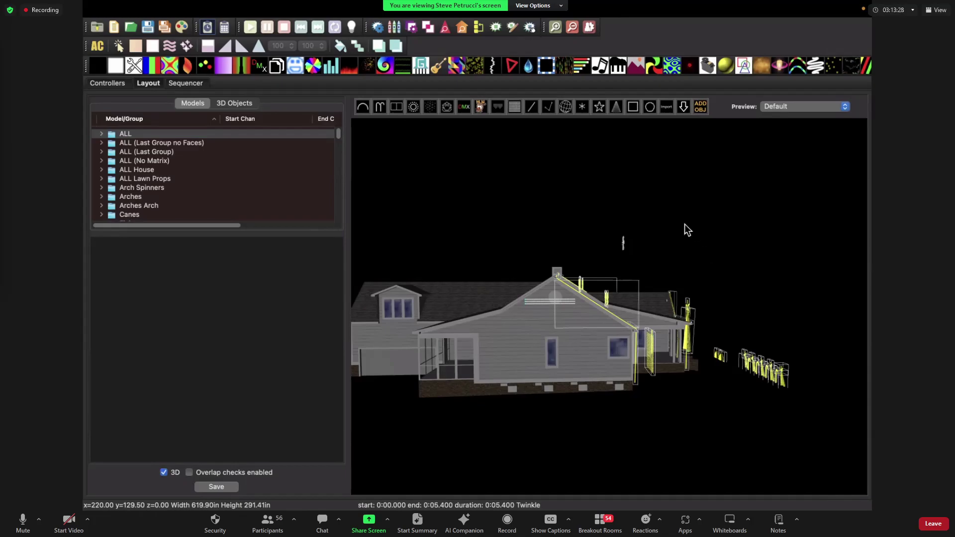
Compare how the ALL group's props sit around the house in the 3D view and in the flat 2D layout.
left_click_drag(685, 223, 634, 232)
scroll(635, 231, "up", 3)
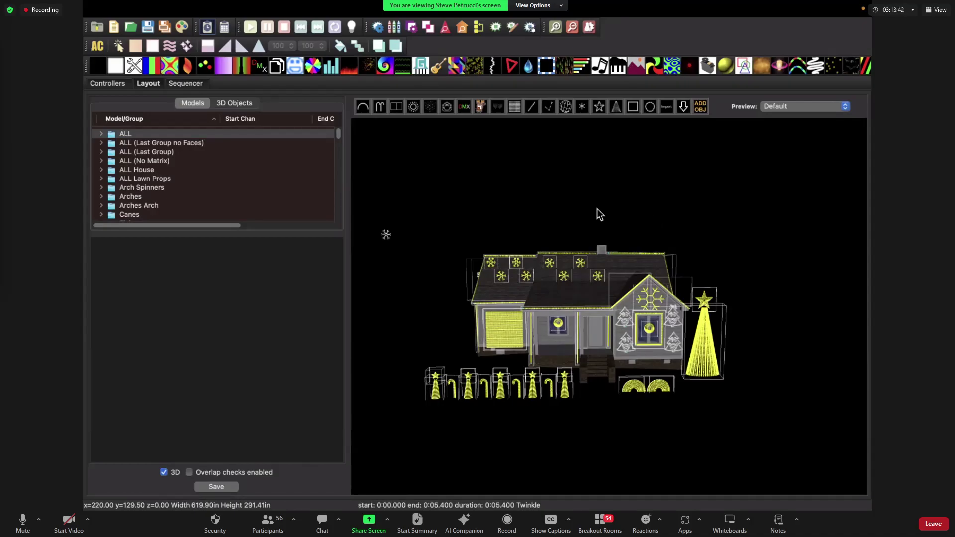
left_click_drag(596, 209, 617, 220)
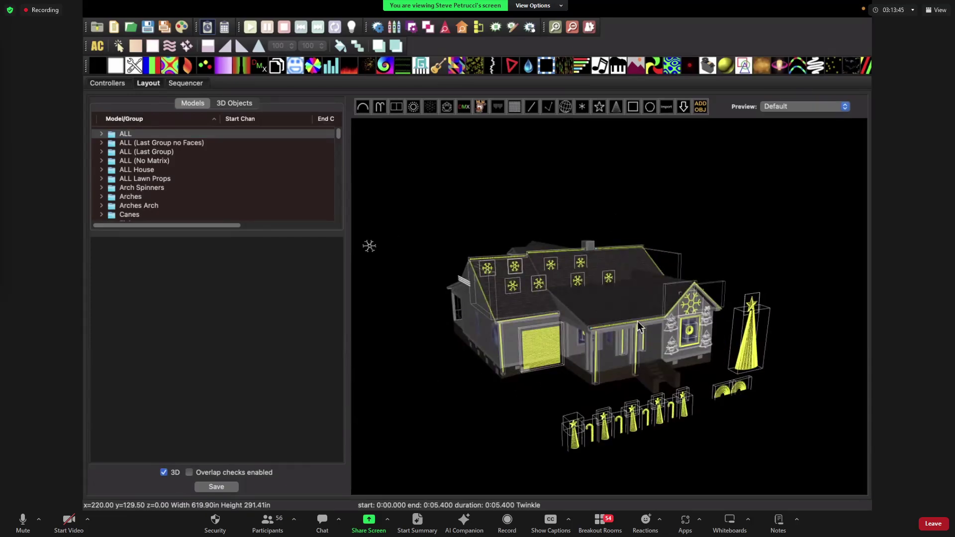
left_click_drag(638, 321, 644, 192)
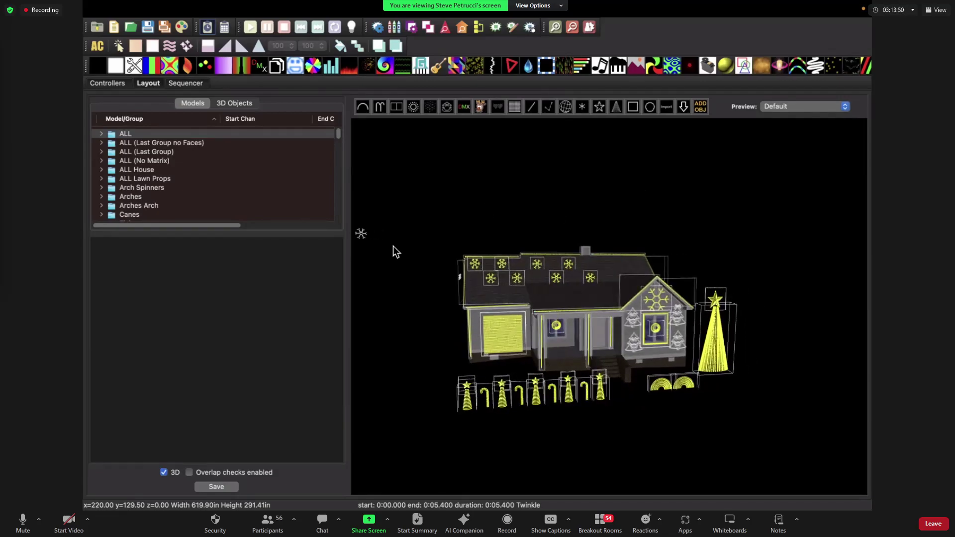
left_click(164, 472)
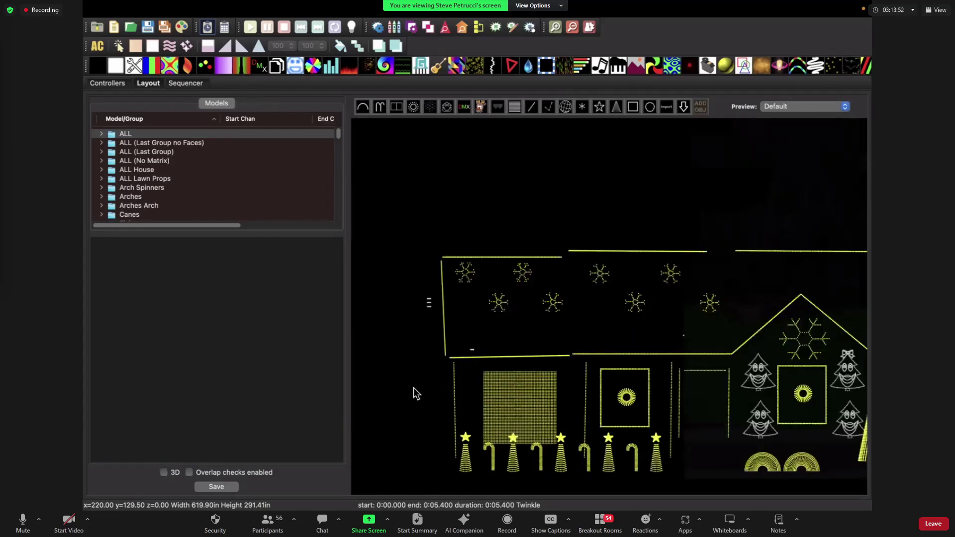
scroll(414, 387, "down", 5)
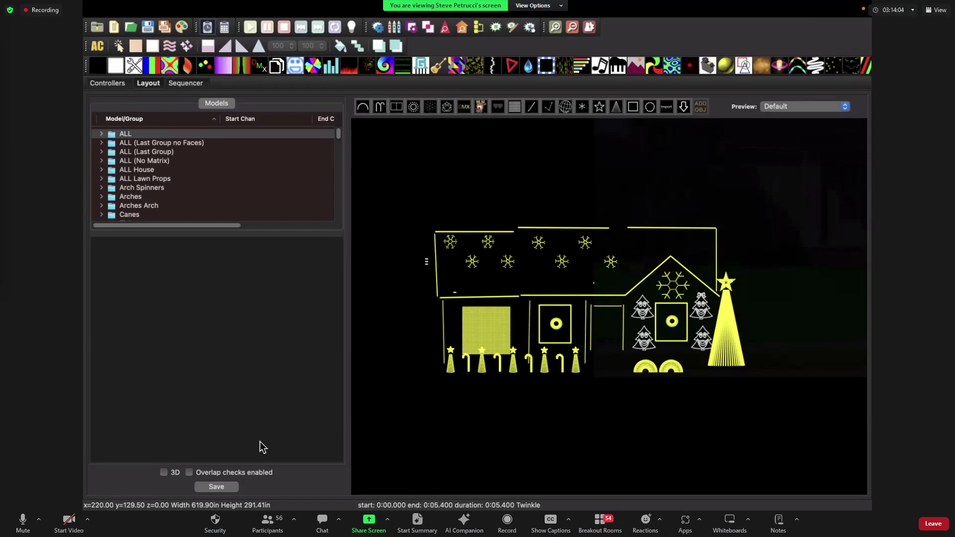
left_click(164, 473)
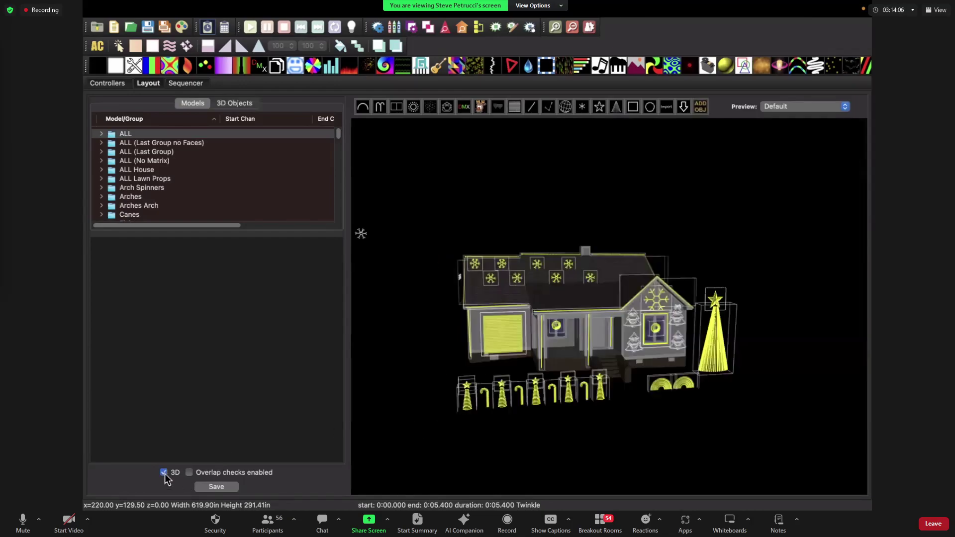
left_click_drag(615, 378, 626, 324)
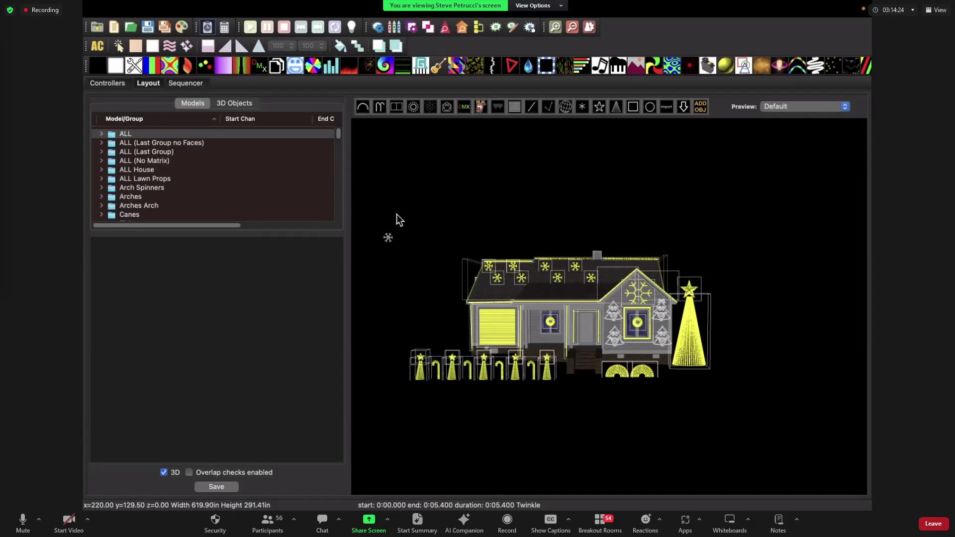
left_click(165, 472)
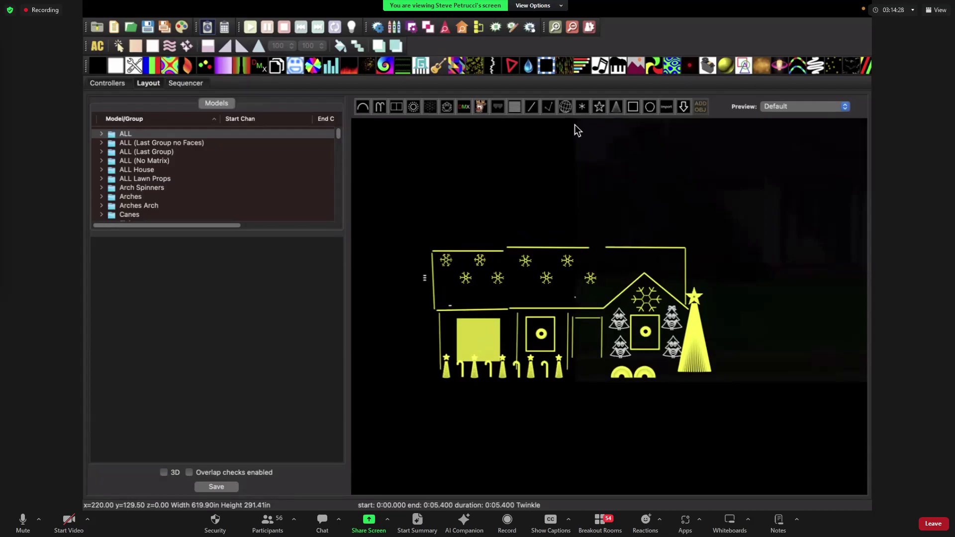
left_click(516, 110)
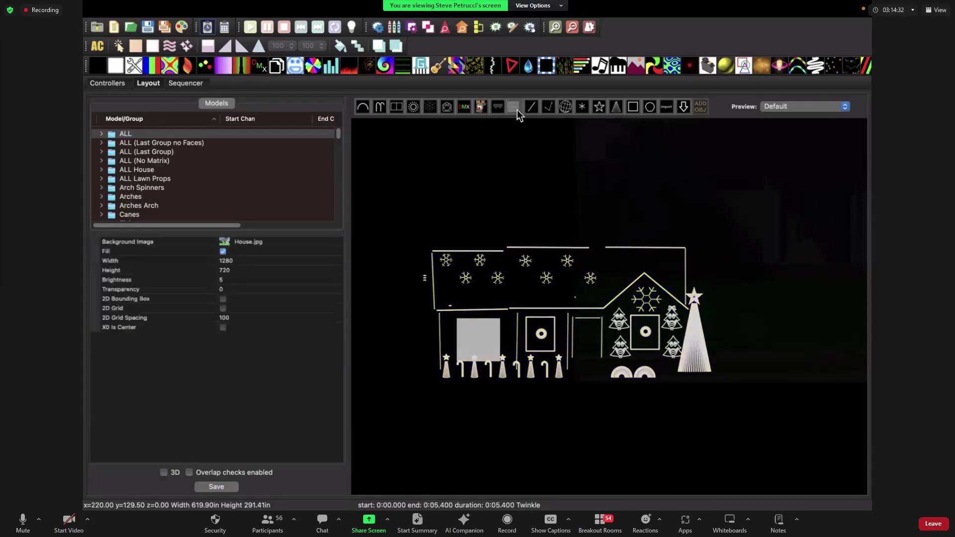
left_click(509, 151)
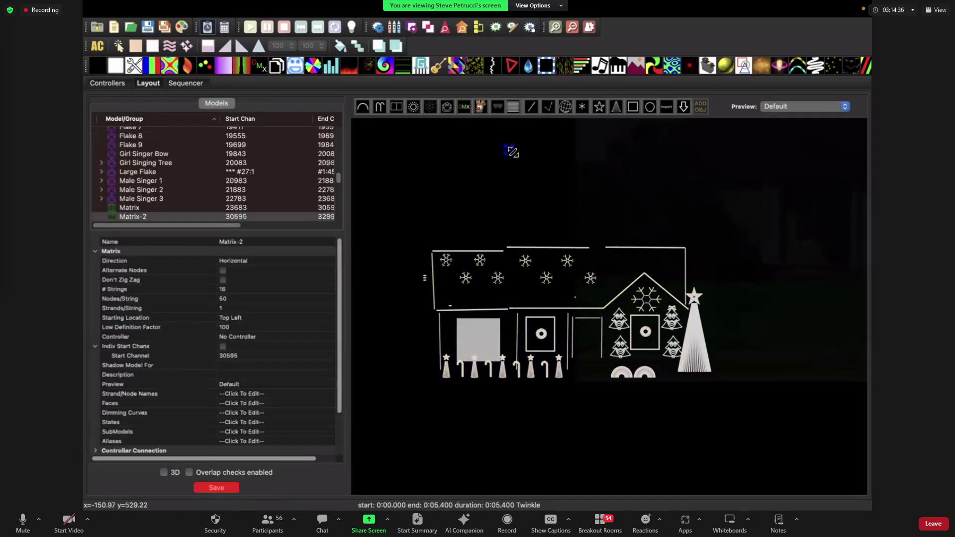
key("Delete")
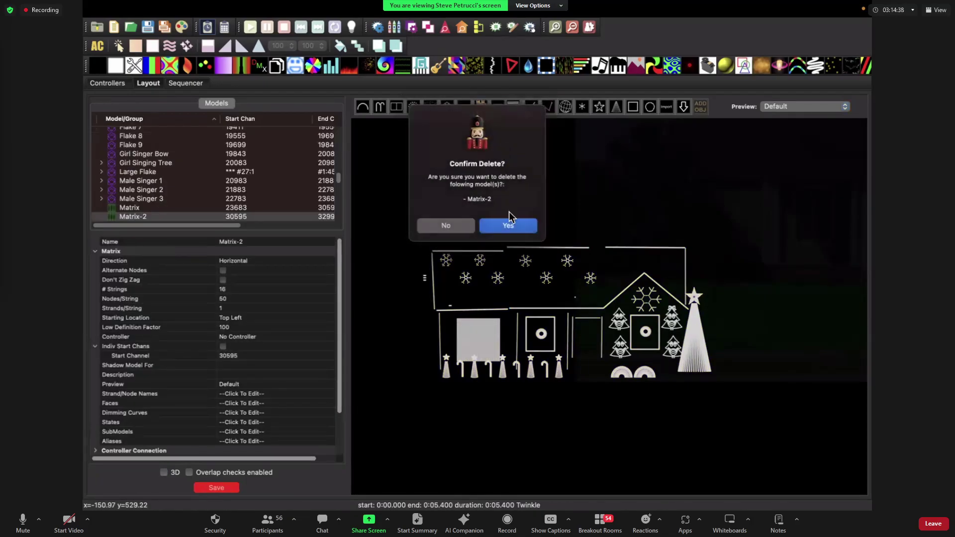
left_click(507, 227)
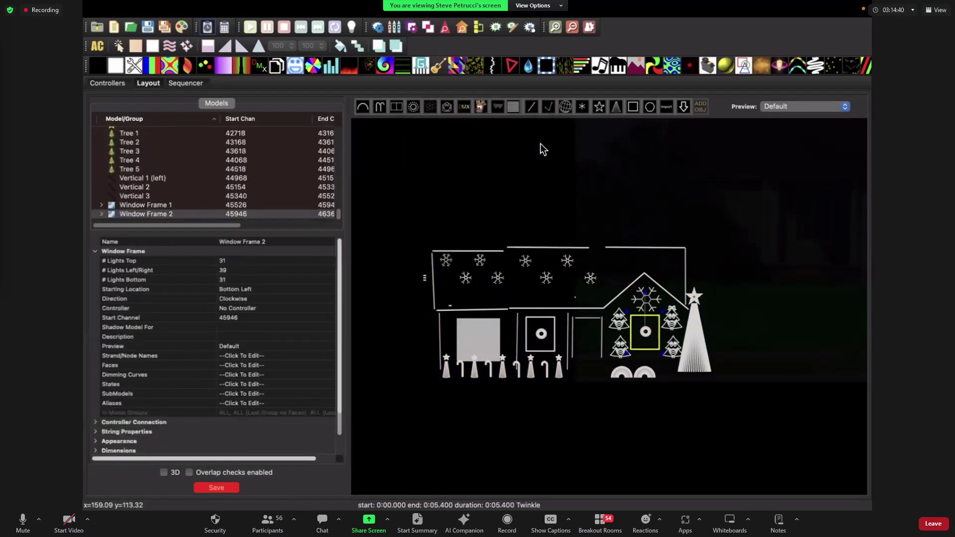
Return to the 3D layout and place a cube model about 164 in per side by the garage.
left_click(430, 107)
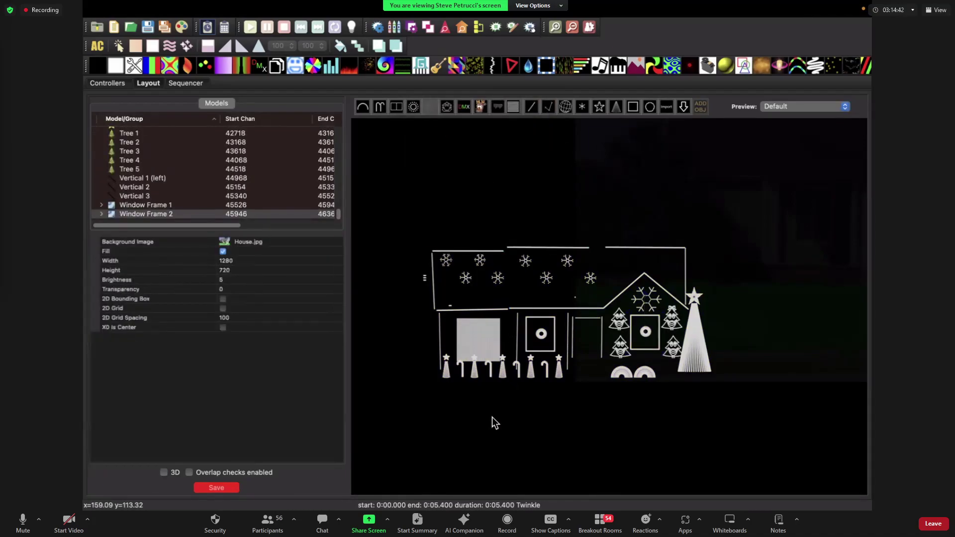
left_click(163, 473)
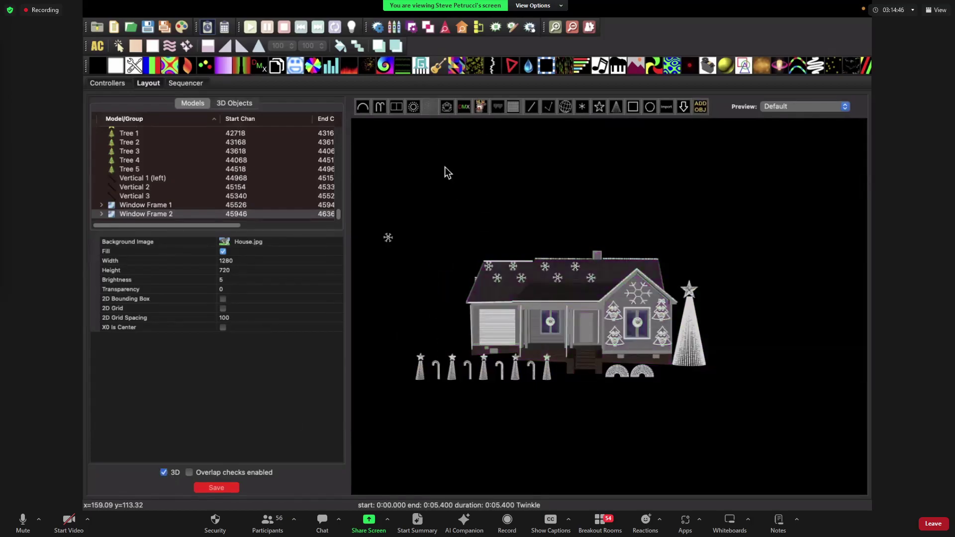
left_click(427, 107)
left_click(451, 412)
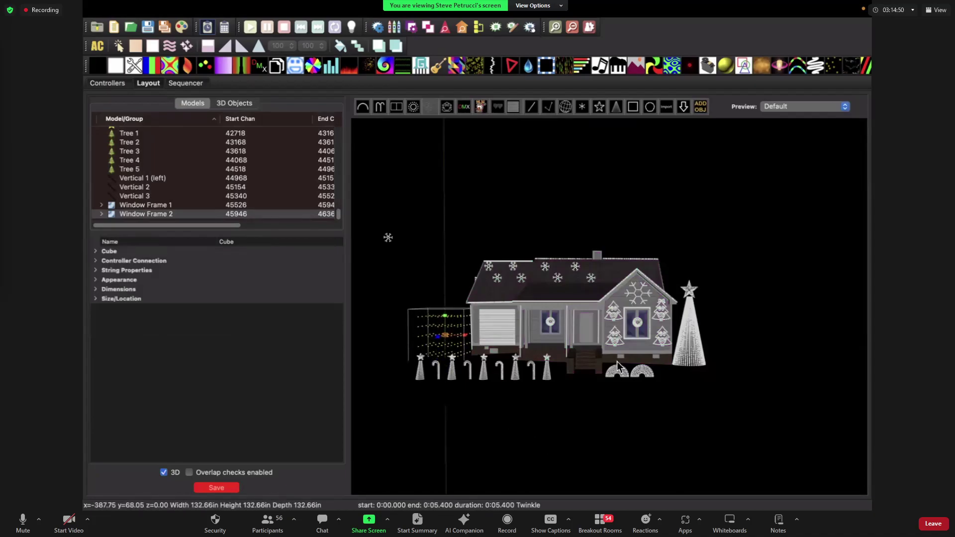
left_click(447, 254)
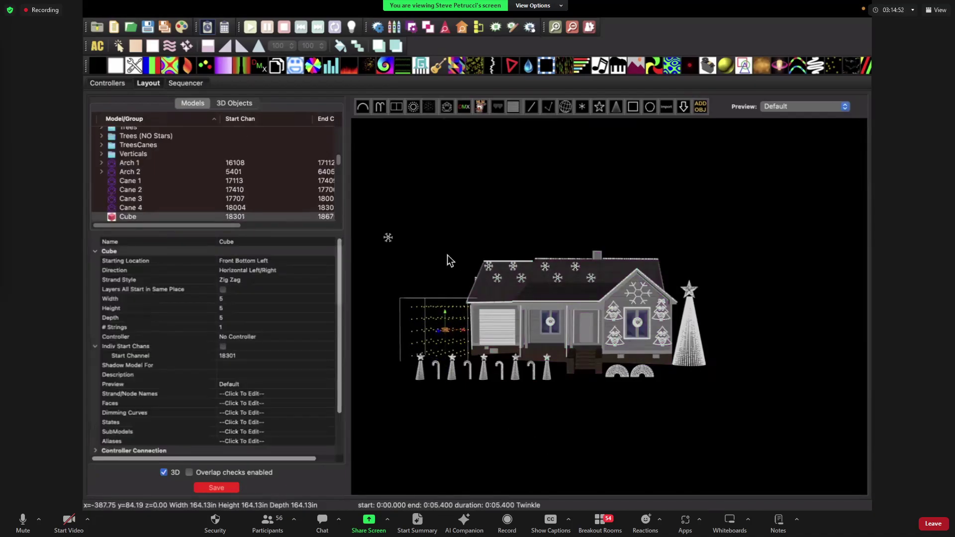
Move the cube out in front of the lawn props to about x -66, z 613.
left_click_drag(447, 254, 430, 410)
scroll(443, 420, "down", 2)
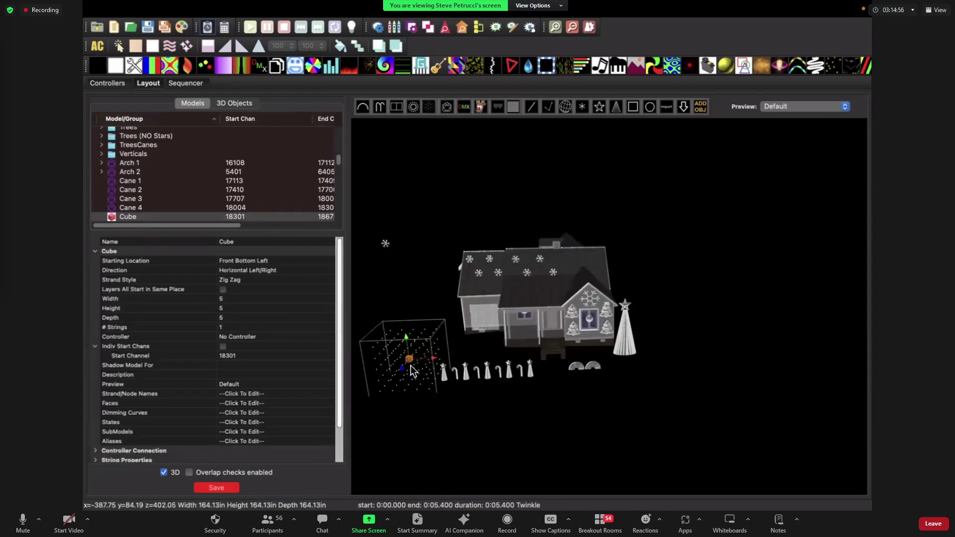
left_click_drag(411, 370, 577, 419)
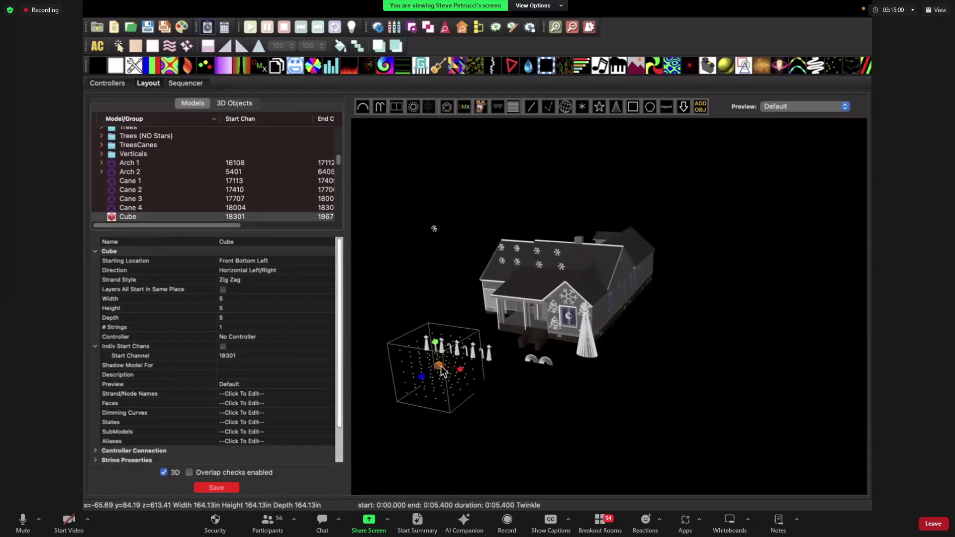
Stretch the cube to about 469 in wide, flatten it to about 33 in high, and lower it to about y 17.
left_click_drag(461, 371, 557, 384)
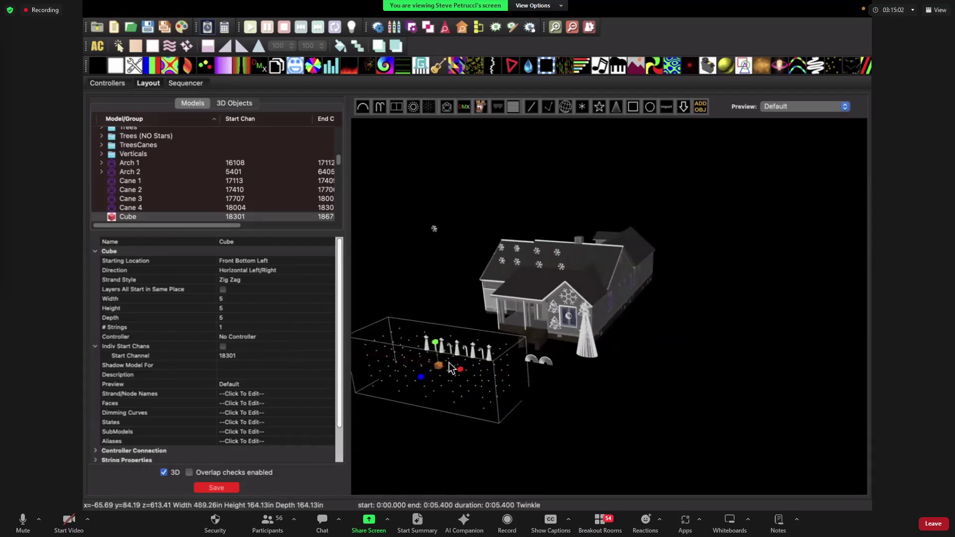
left_click_drag(435, 343, 488, 404)
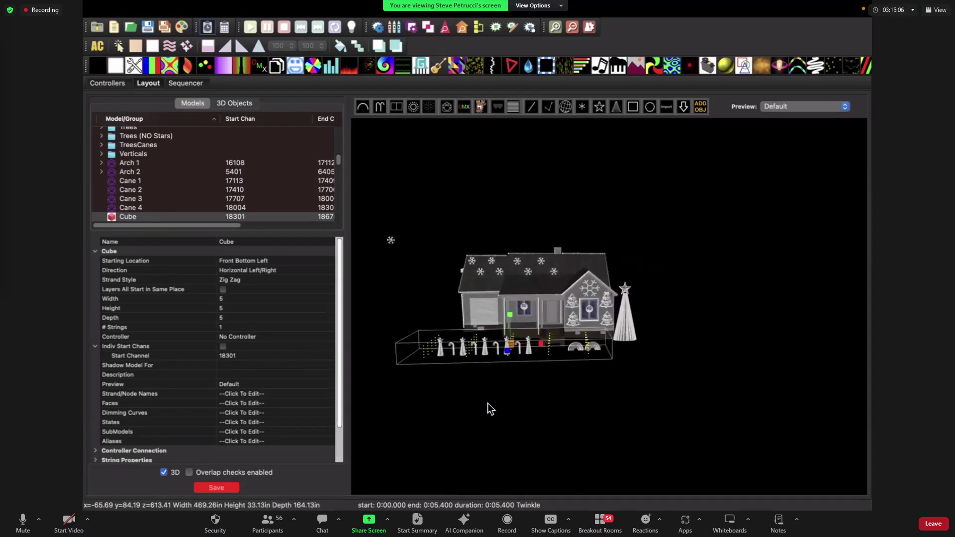
left_click(513, 351)
left_click_drag(510, 321, 507, 354)
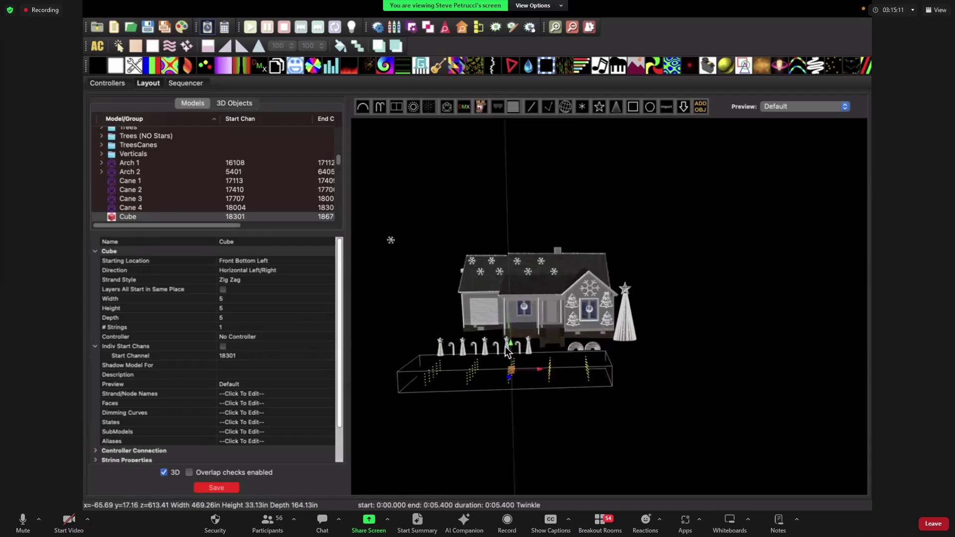
Compare where the cube's nodes fall relative to the house in the 3D view and the 2D layout.
left_click(398, 309)
left_click_drag(416, 324, 439, 333)
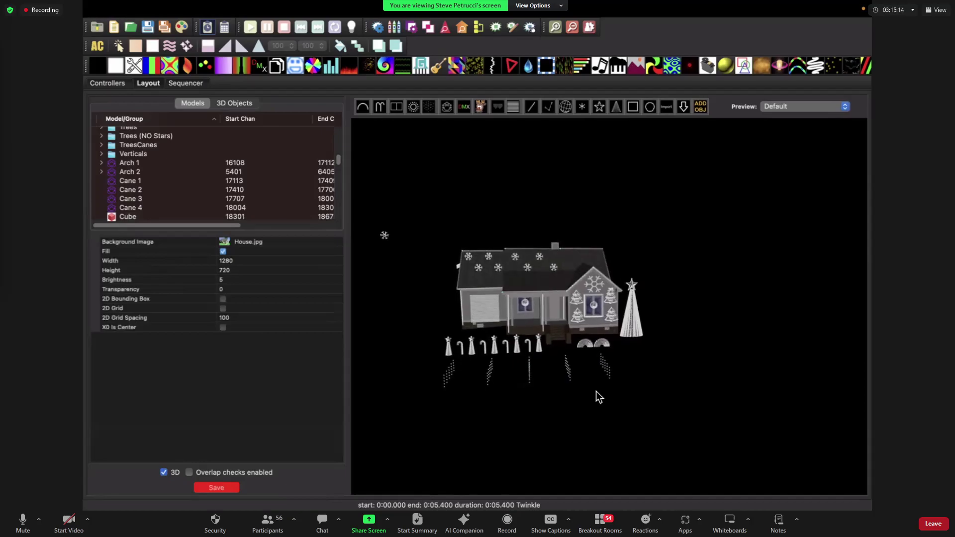
scroll(596, 391, "up", 1)
left_click(164, 472)
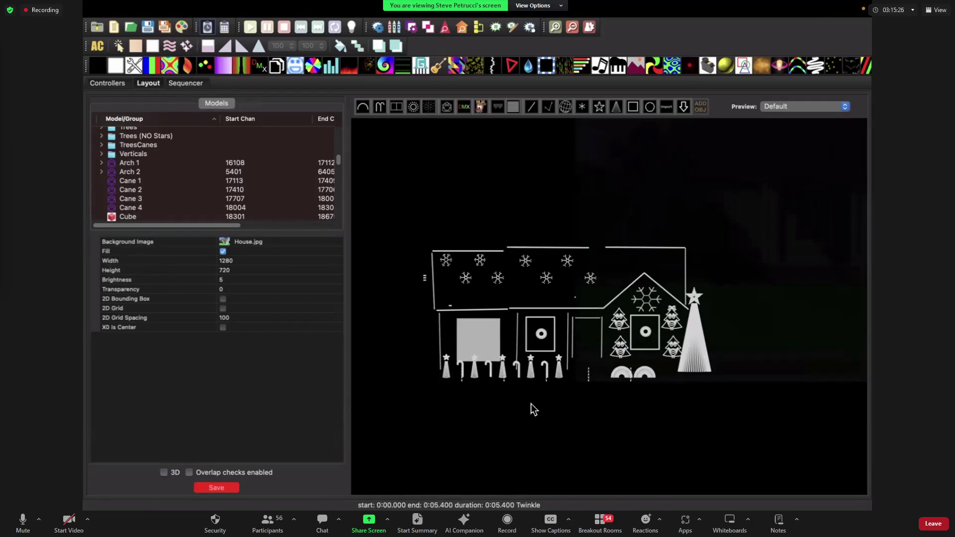
left_click(164, 472)
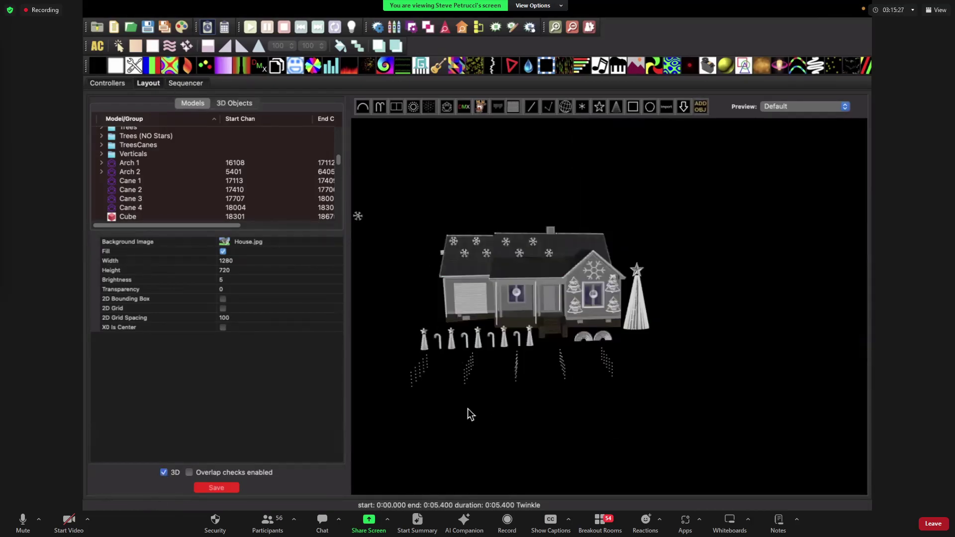
Shift the cube sideways to about x -252 and compare its placement in the 2D layout and 3D view.
left_click(500, 374)
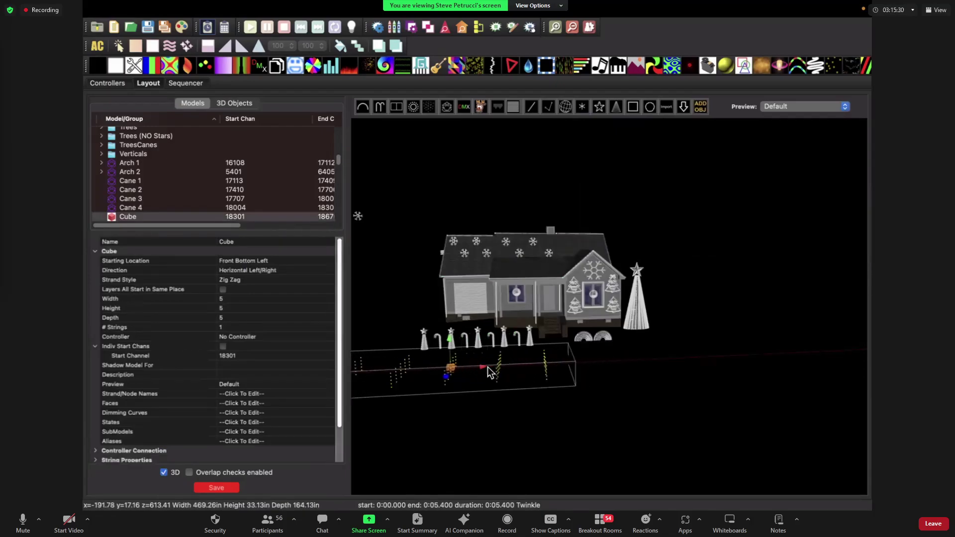
left_click_drag(572, 403, 623, 393)
left_click_drag(563, 370, 545, 368)
left_click(164, 472)
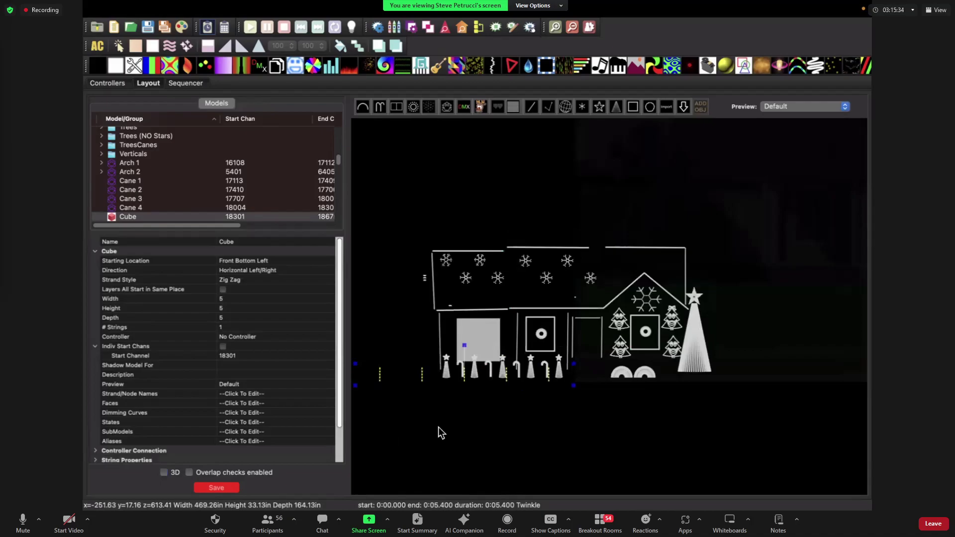
left_click_drag(436, 402, 536, 386)
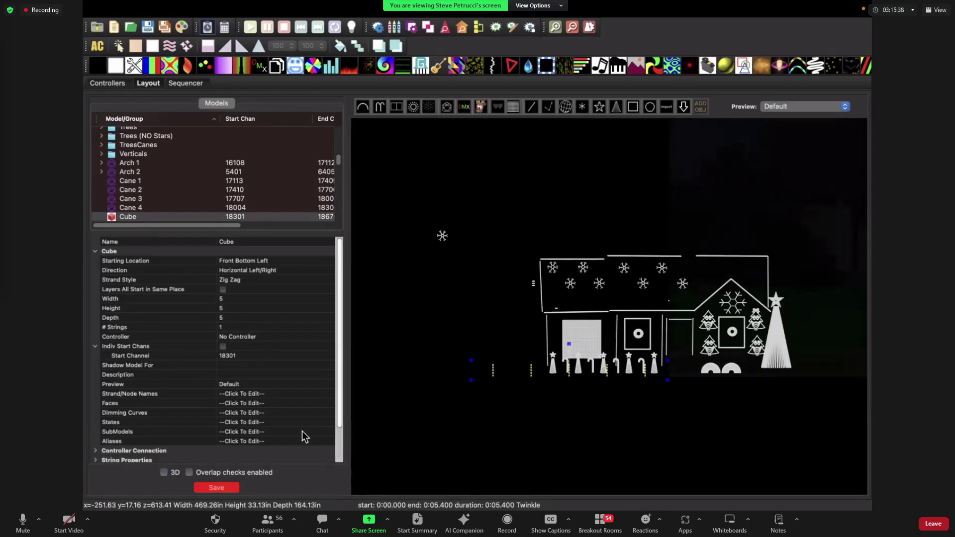
left_click(164, 472)
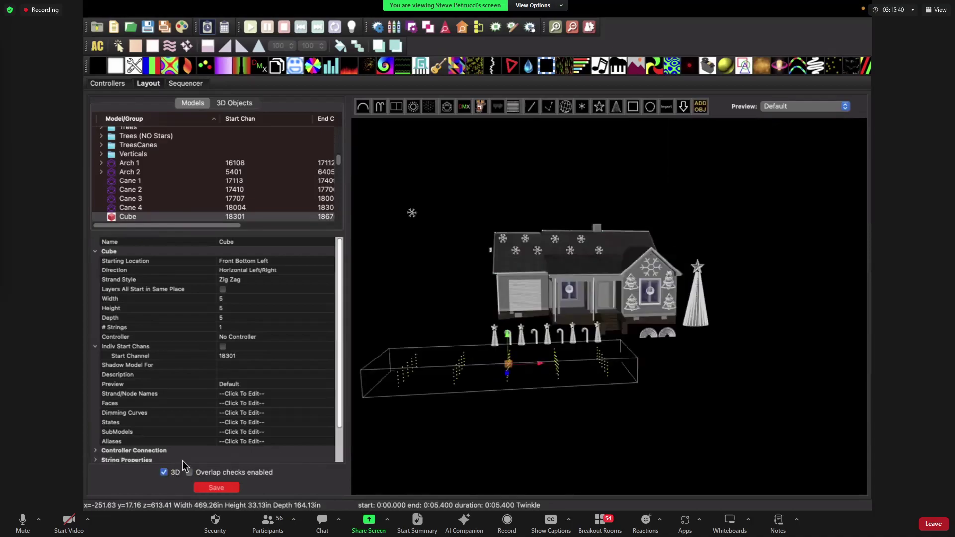
Save the layout, and move the cube sideways in front of the house to about x -35.
left_click_drag(500, 392, 513, 404)
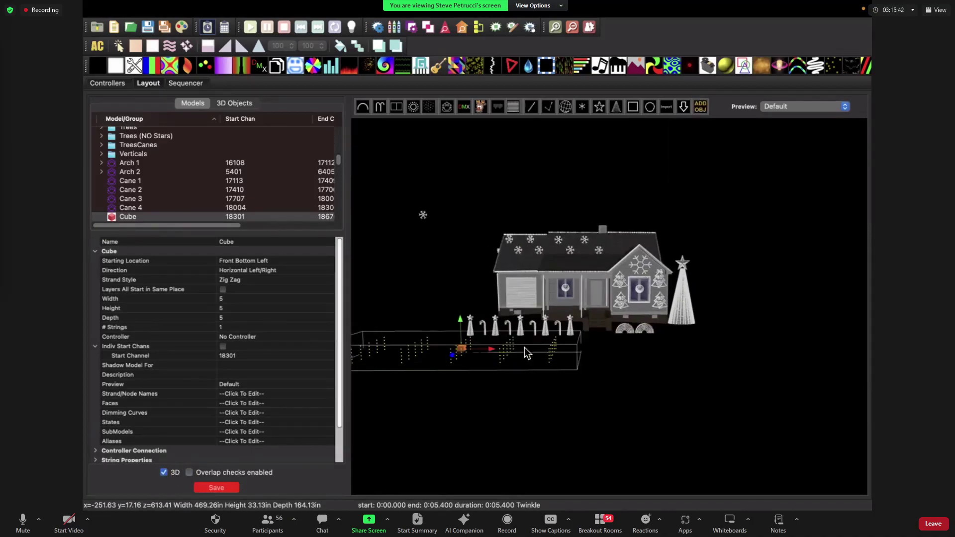
left_click_drag(631, 357, 638, 364)
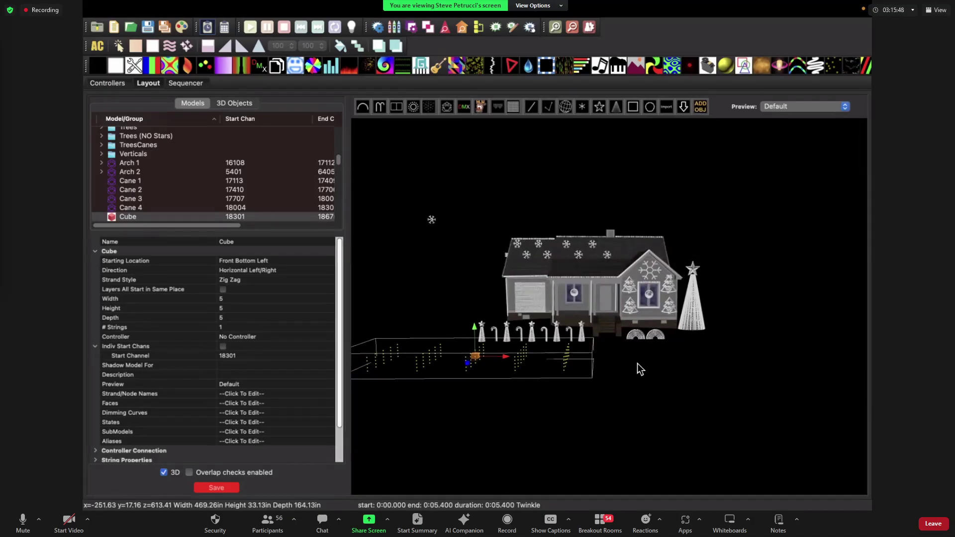
left_click(217, 488)
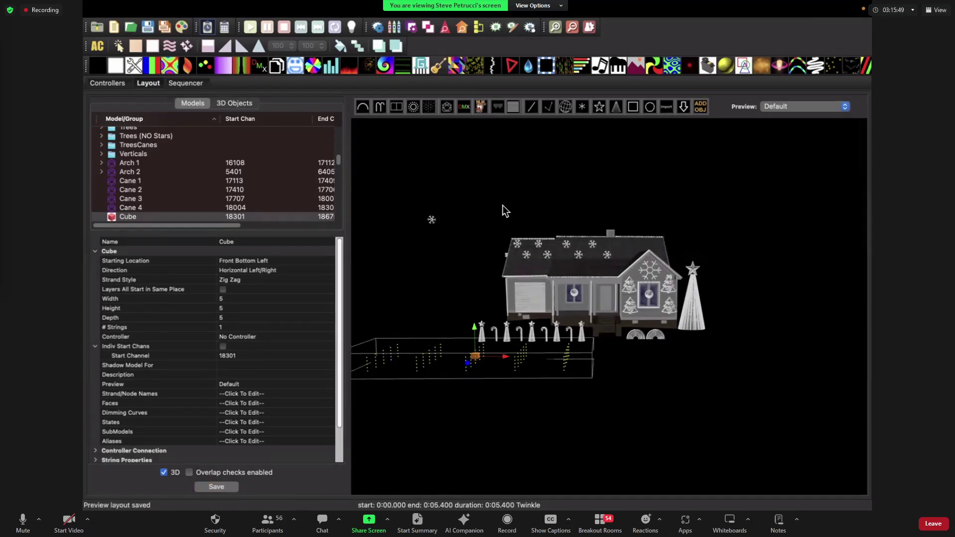
left_click_drag(501, 350, 609, 362)
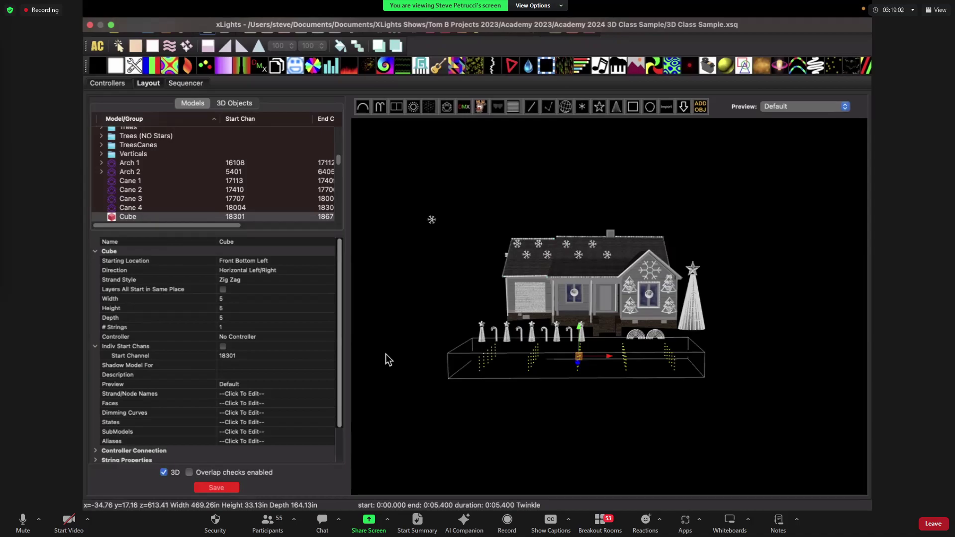
left_click_drag(386, 354, 393, 338)
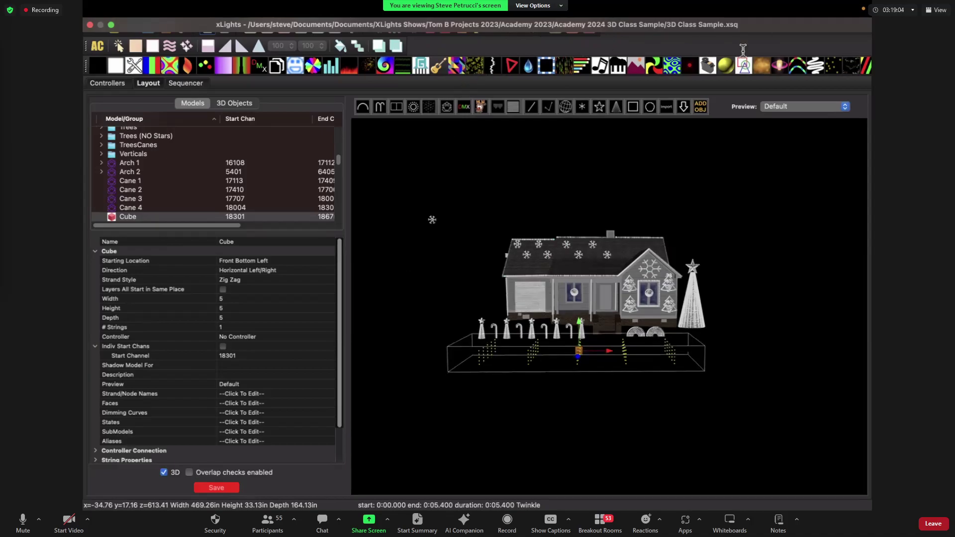
Activate the Gridlines 3D object, examine its grid around the house from an angle, and open the grid width for editing.
left_click(231, 105)
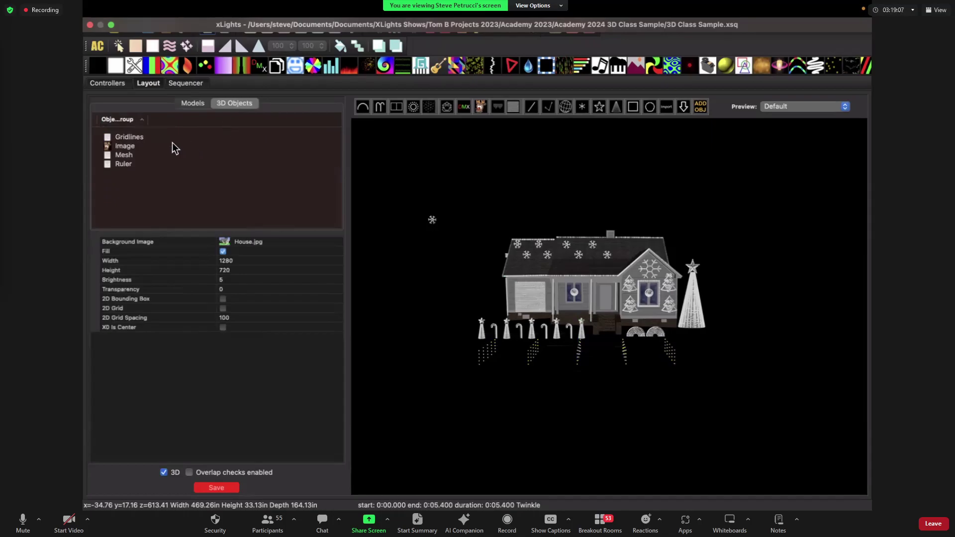
left_click(134, 138)
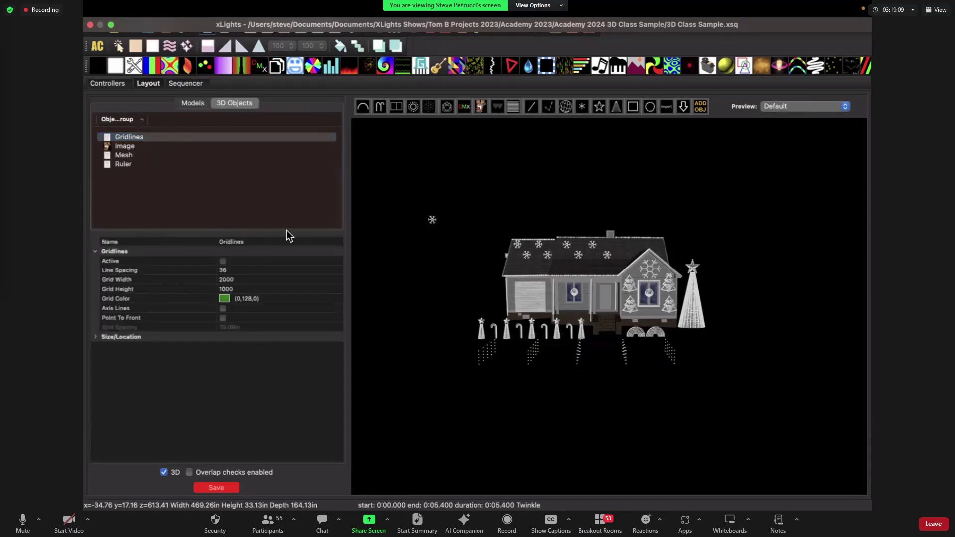
left_click(223, 260)
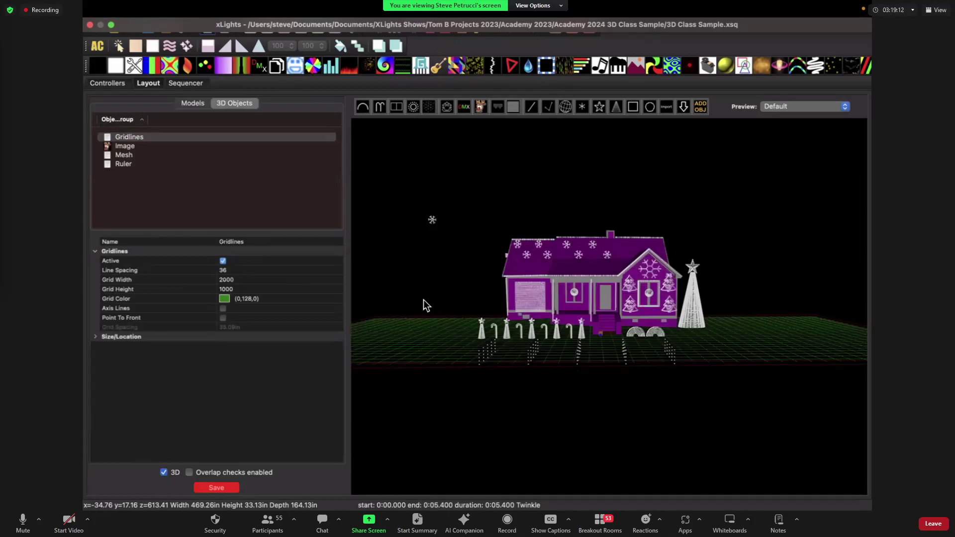
left_click_drag(422, 304, 438, 326)
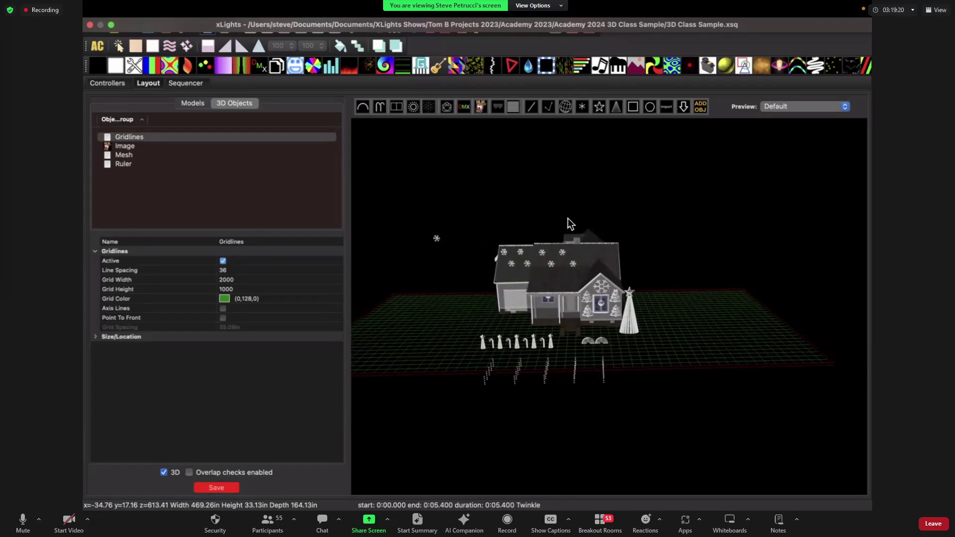
left_click_drag(569, 222, 606, 205)
left_click_drag(590, 262, 517, 263)
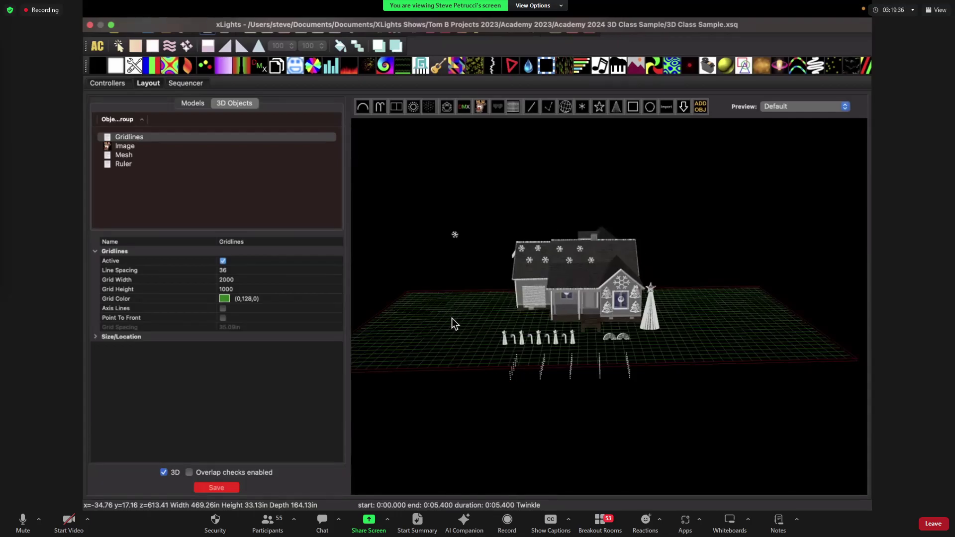
left_click(259, 282)
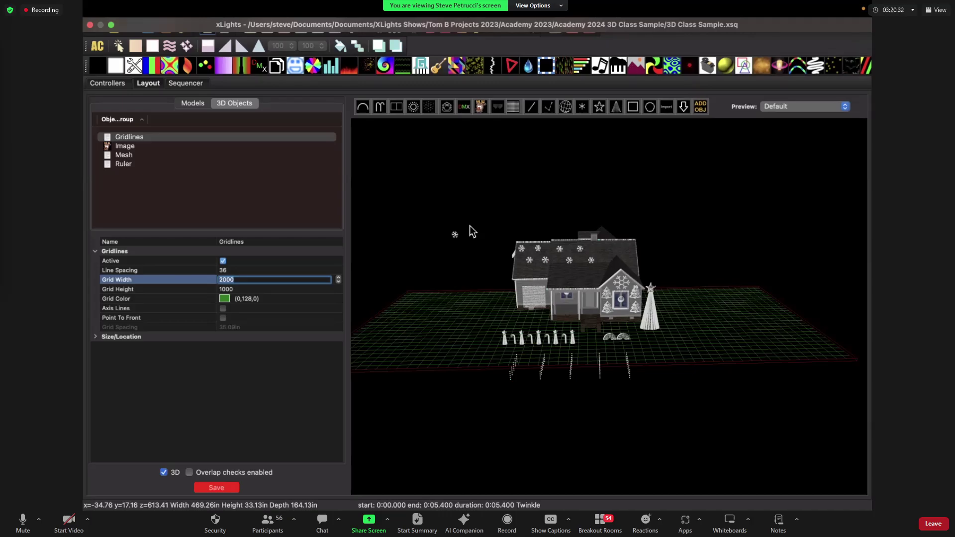
Rotate Single Line-5 on the house's side gable to stick out from the wall, at about x -343, z -200.
left_click_drag(469, 227, 547, 286)
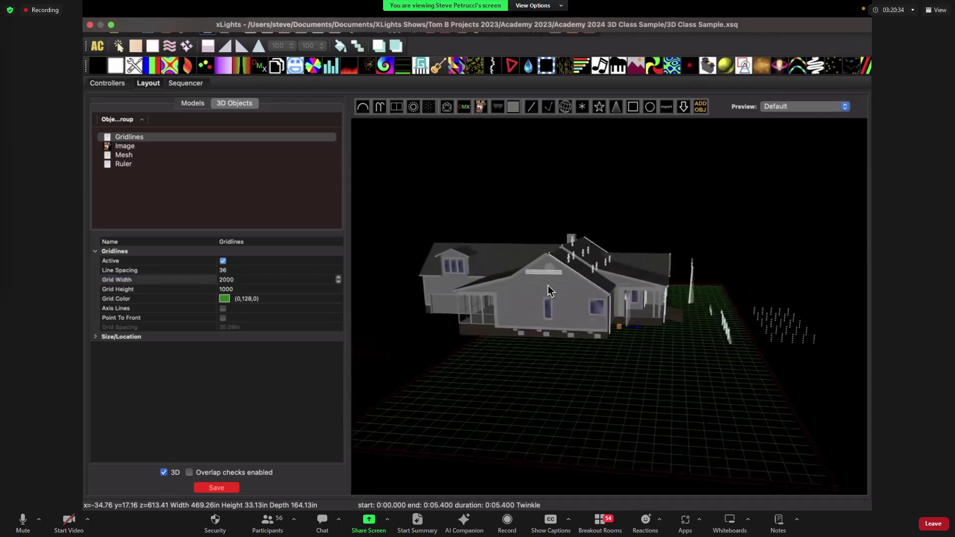
scroll(548, 285, "up", 5)
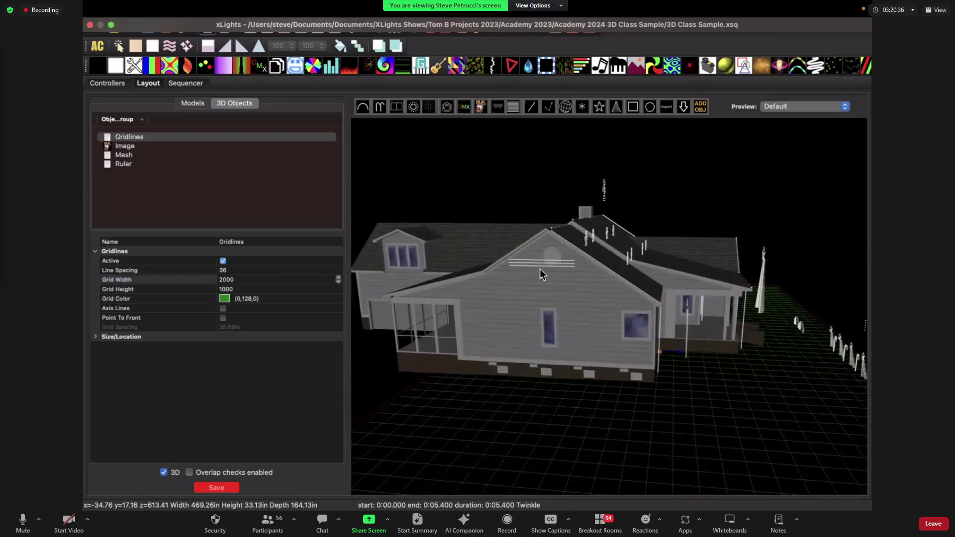
left_click(193, 103)
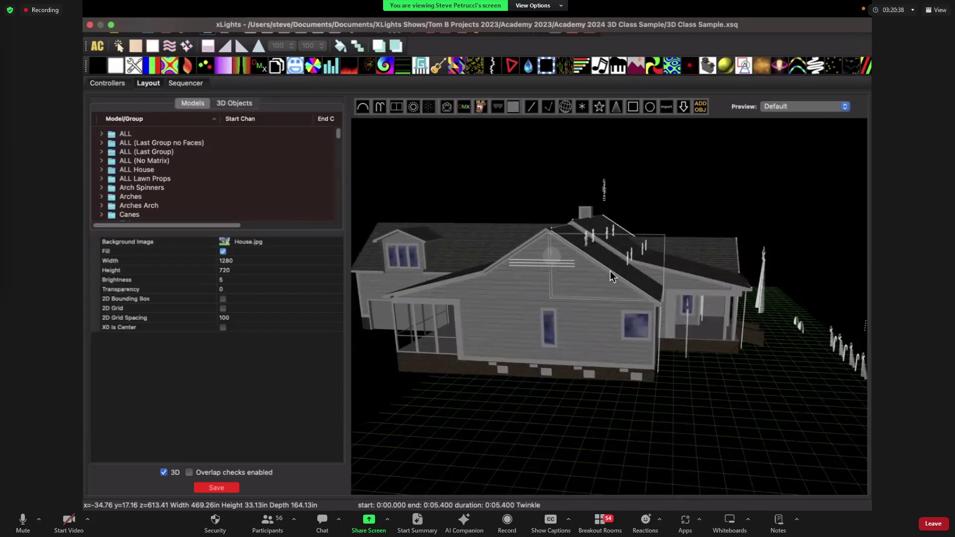
left_click(538, 265)
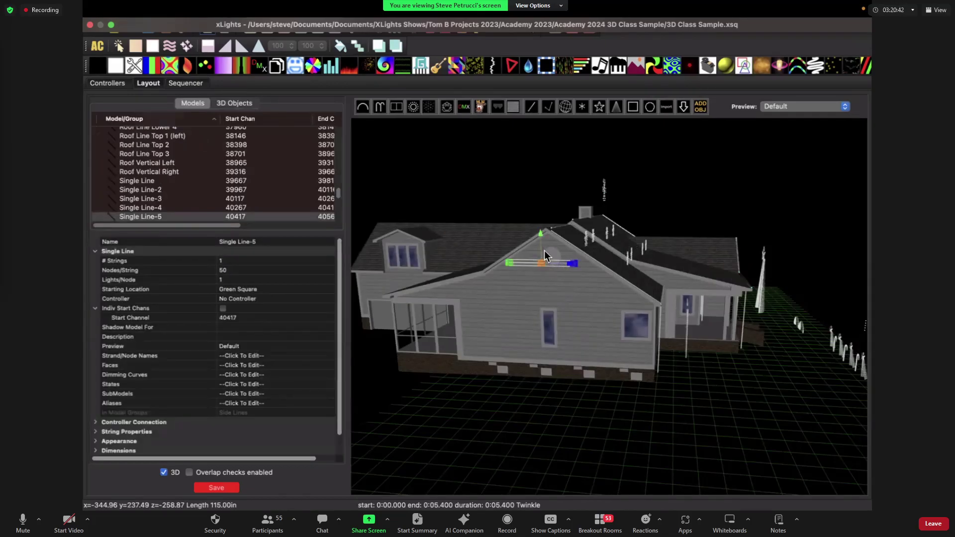
left_click_drag(593, 287, 483, 284)
left_click_drag(536, 311, 507, 293)
scroll(479, 266, "up", 3)
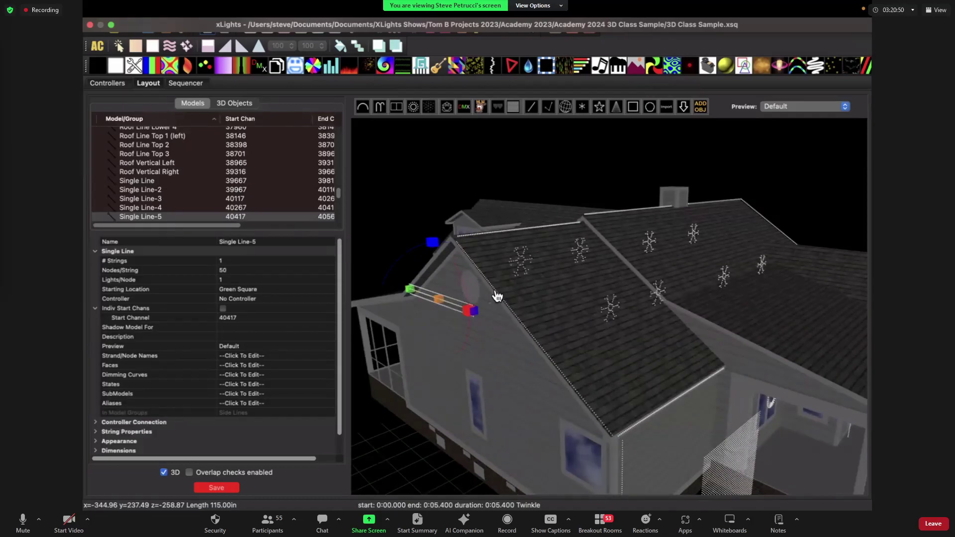
left_click_drag(409, 288, 423, 294)
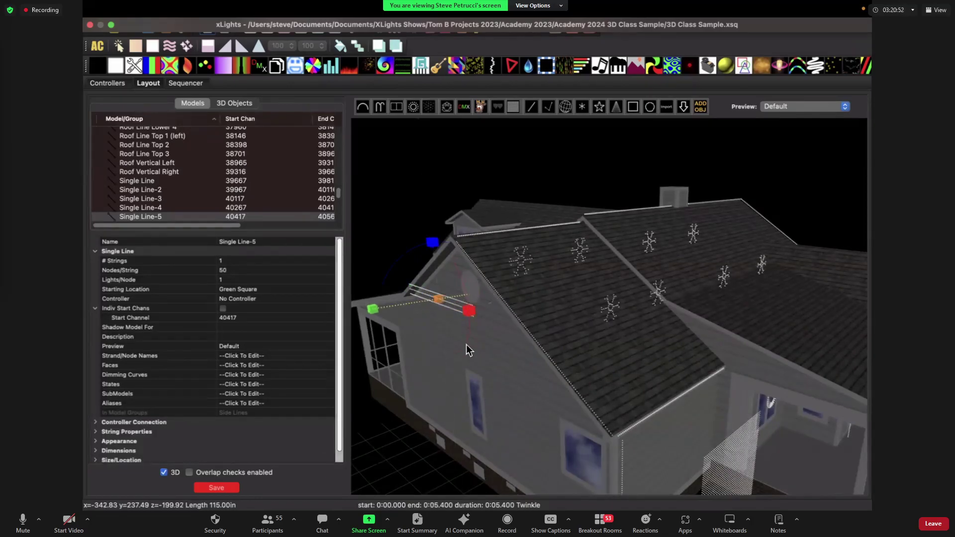
left_click_drag(467, 344, 516, 359)
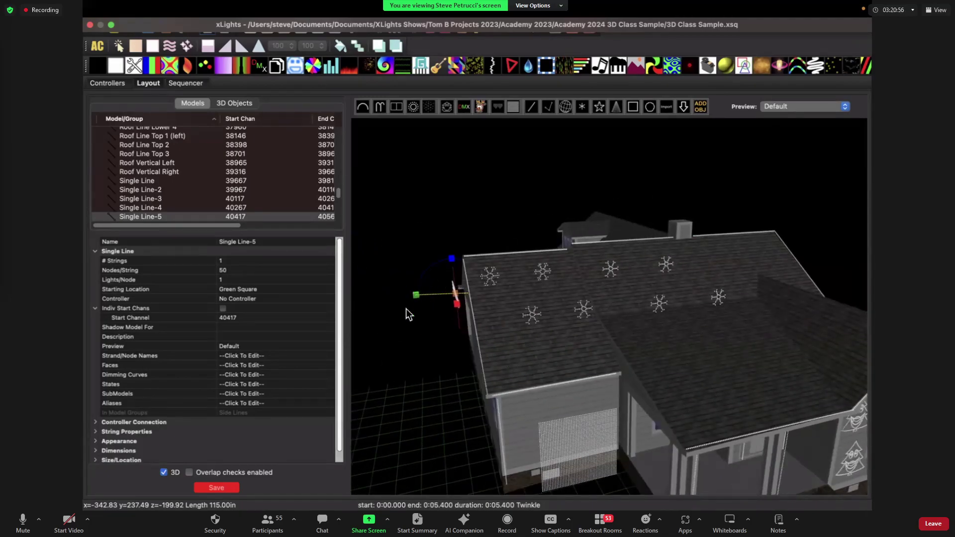
left_click_drag(686, 375, 660, 342)
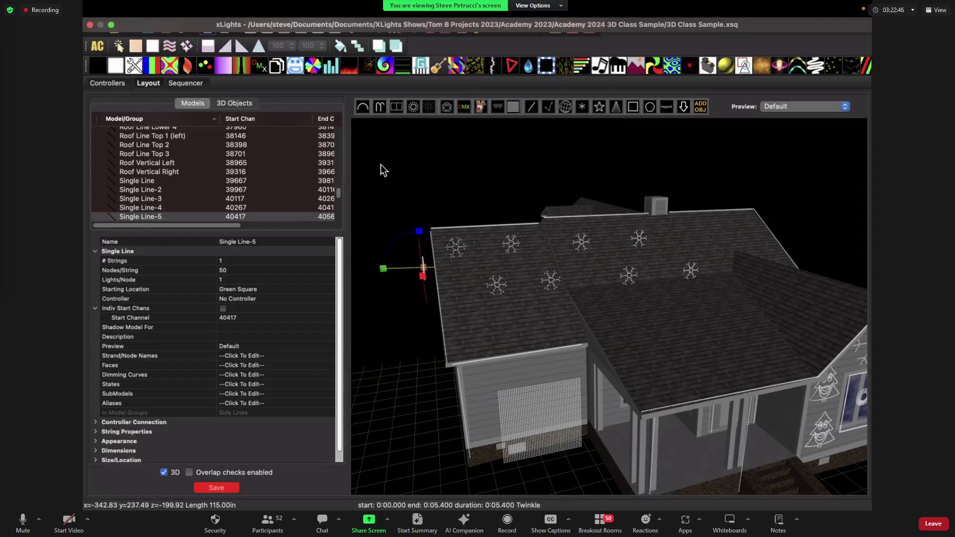
Examine the Image 3D object's properties, including brightness, and locate it in the scene from beneath the house.
left_click(248, 104)
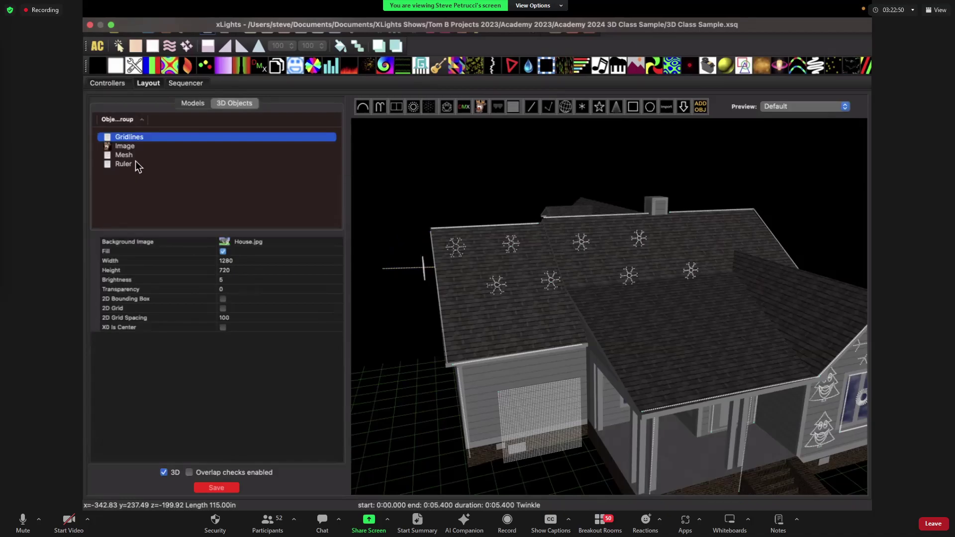
left_click(127, 146)
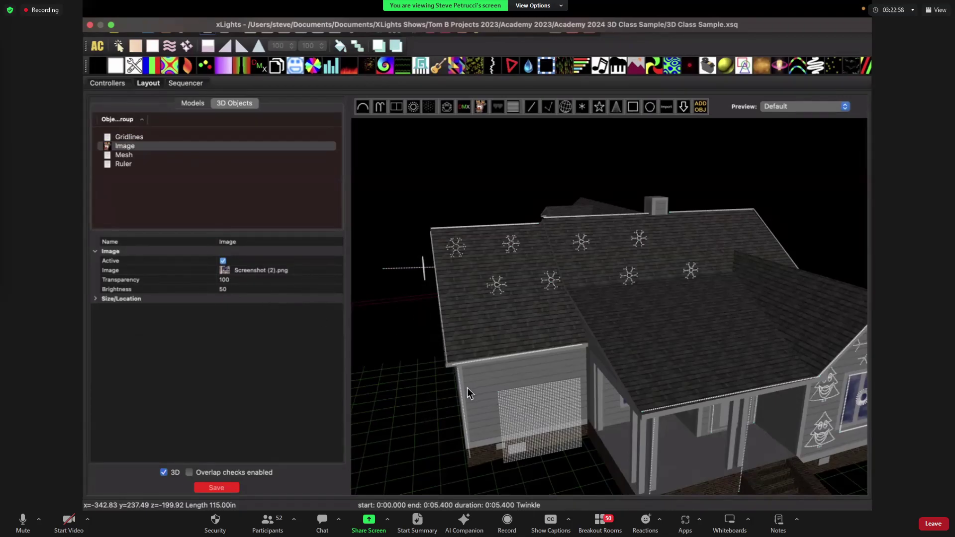
left_click(229, 291)
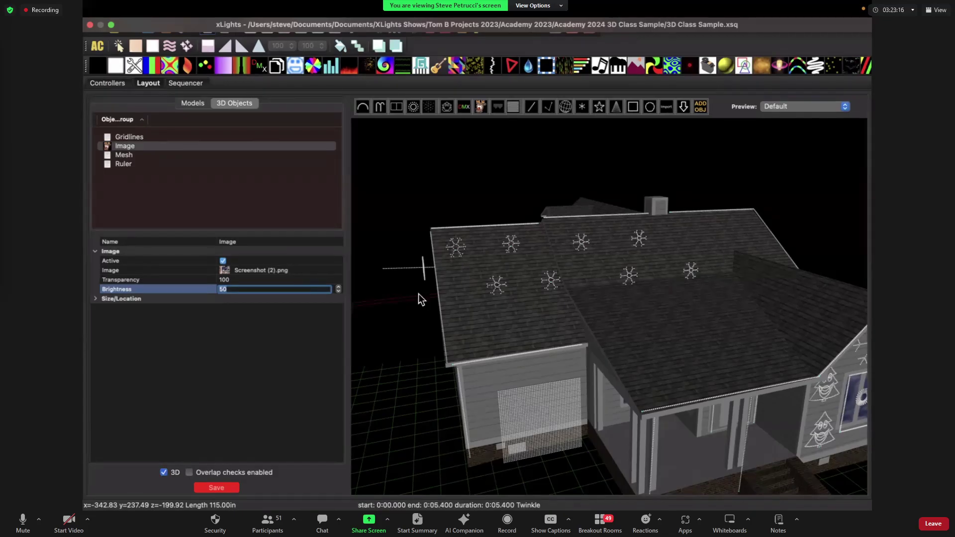
left_click_drag(518, 318, 501, 314)
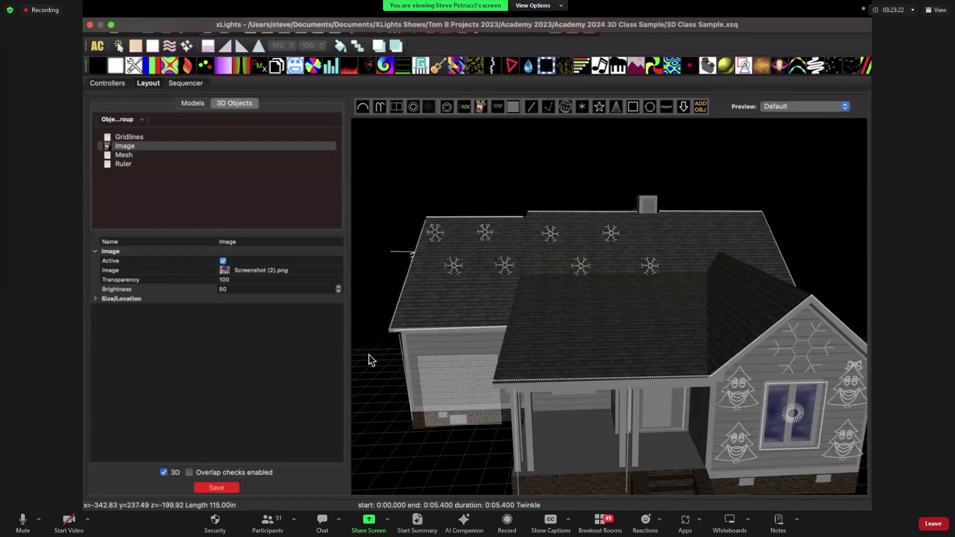
scroll(369, 355, "down", 10)
left_click_drag(411, 349, 502, 419)
left_click_drag(530, 375, 551, 322)
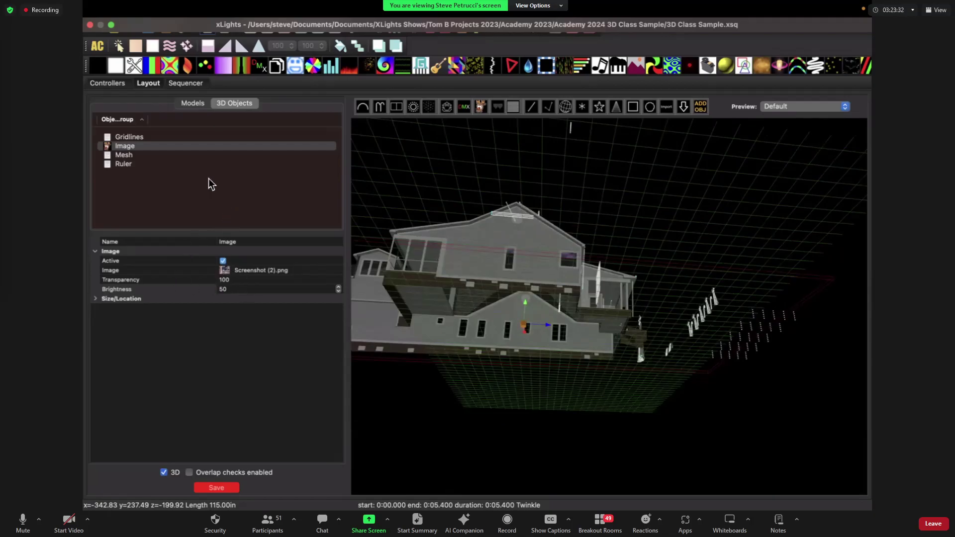
Compare where the Gridlines and Image objects sit in the 3D scene, from below and from above the house.
right_click(372, 356)
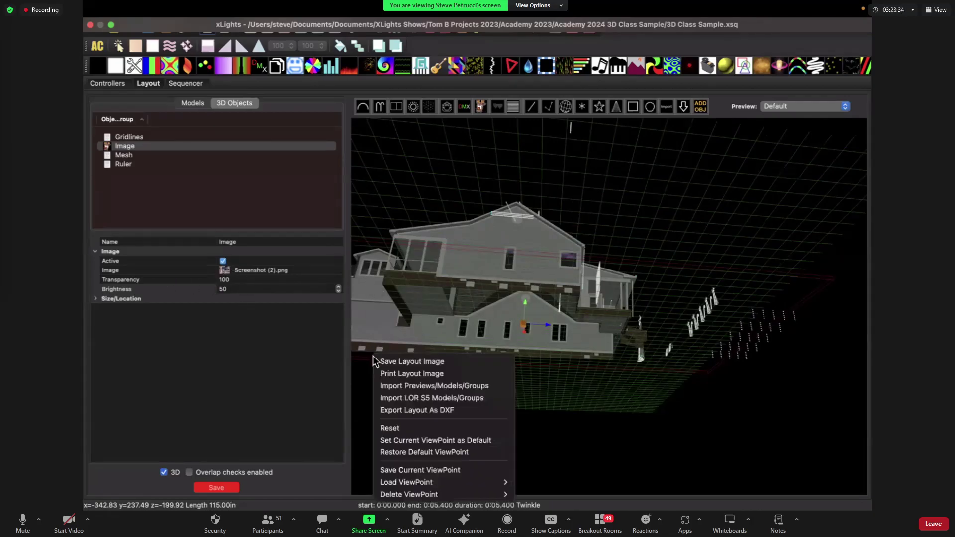
left_click(272, 263)
left_click(174, 145)
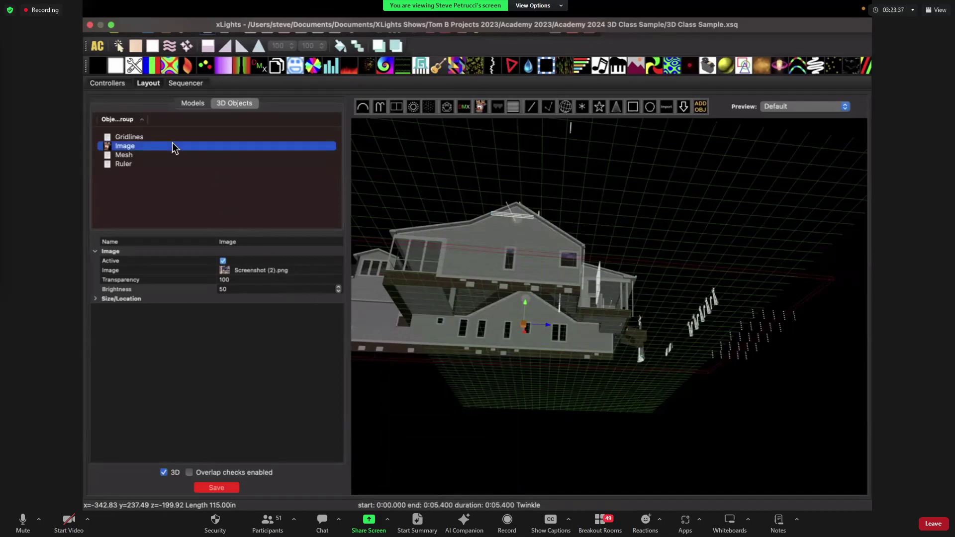
left_click(550, 330)
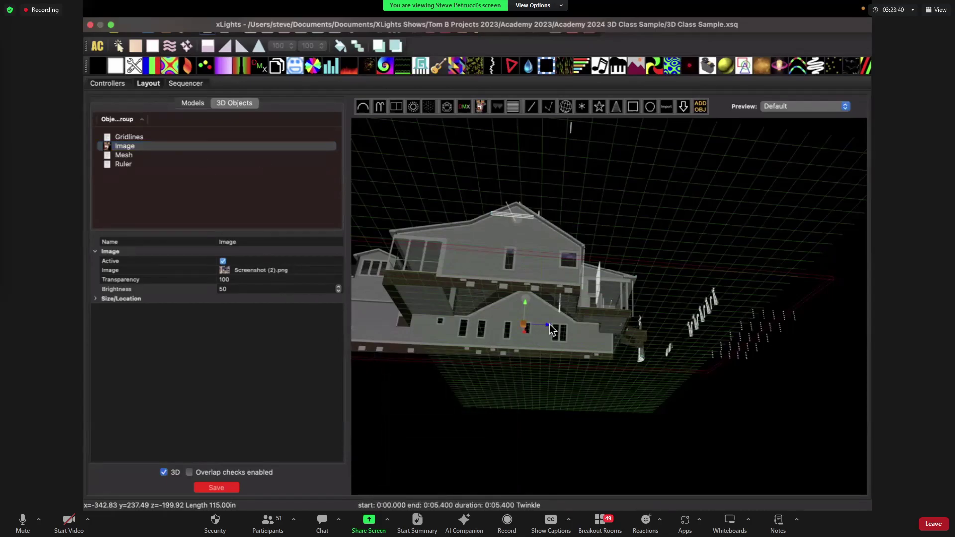
left_click(143, 141)
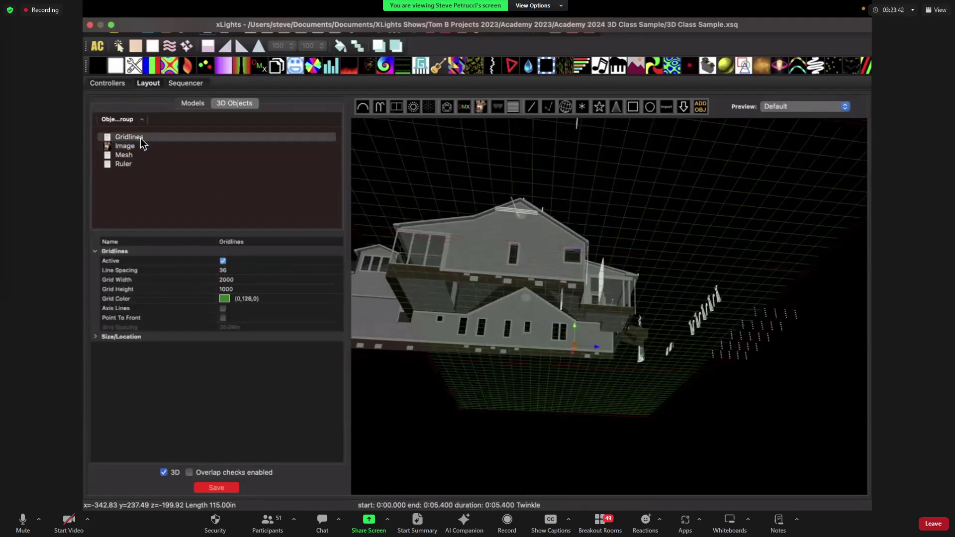
left_click(136, 145)
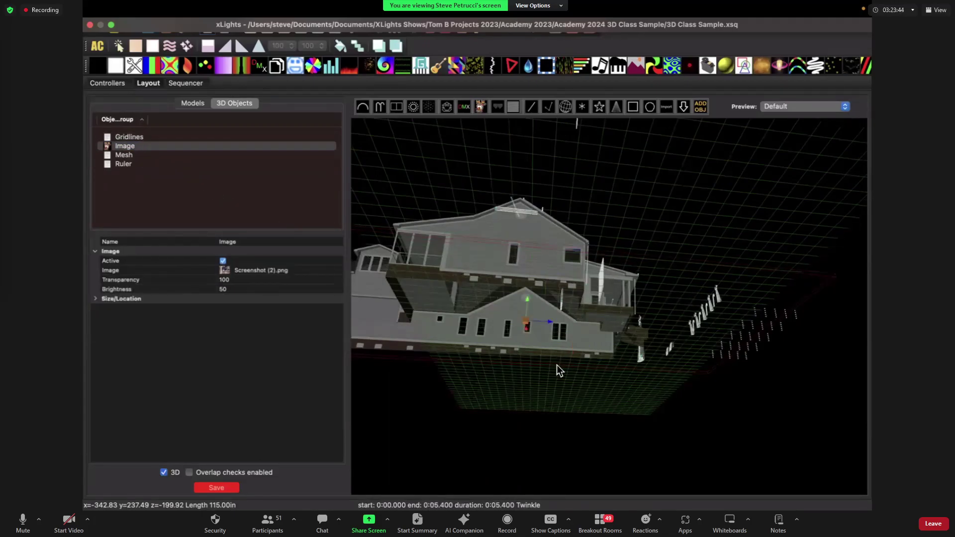
left_click_drag(521, 325, 748, 435)
left_click_drag(687, 422, 755, 413)
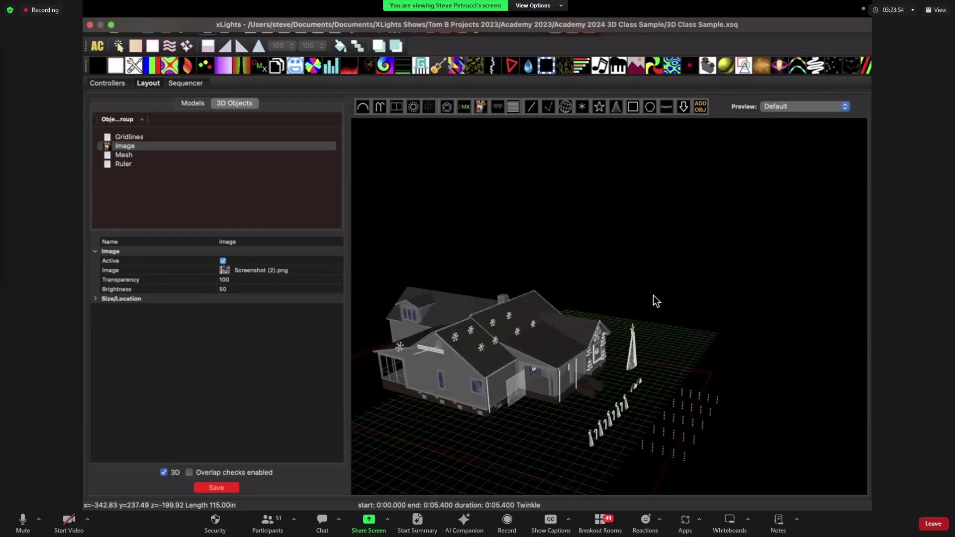
left_click_drag(652, 294, 650, 294)
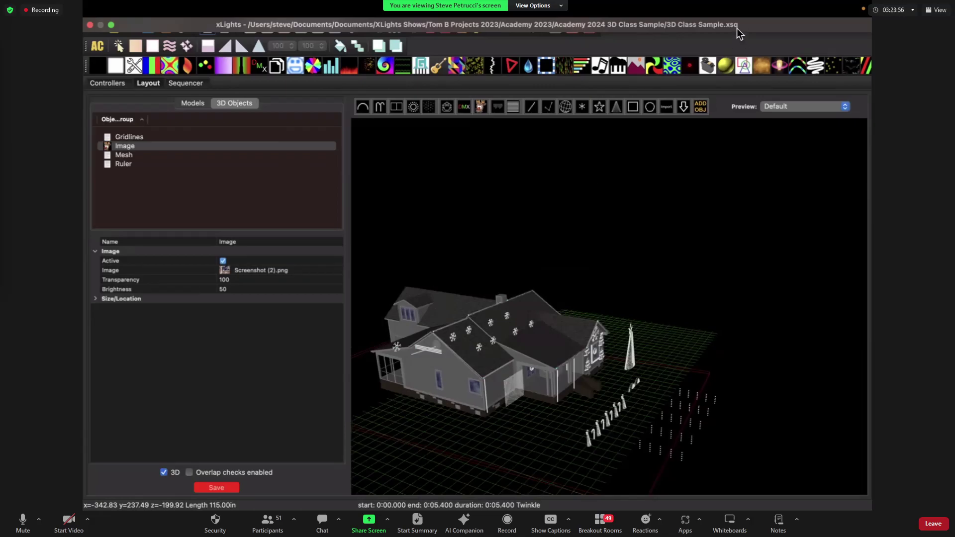
Review the 3D object types available to add, and examine the house mesh and props from the side and front.
left_click(703, 106)
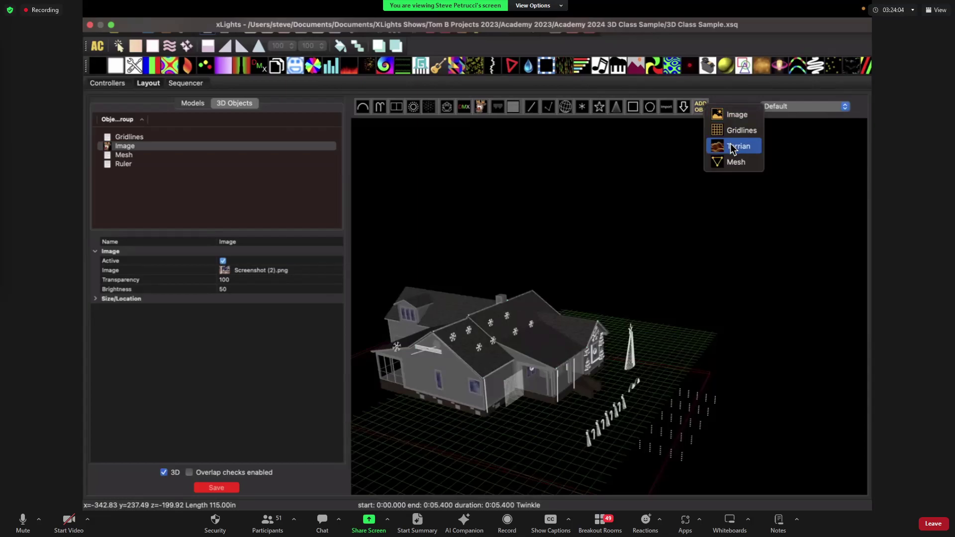
left_click(648, 154)
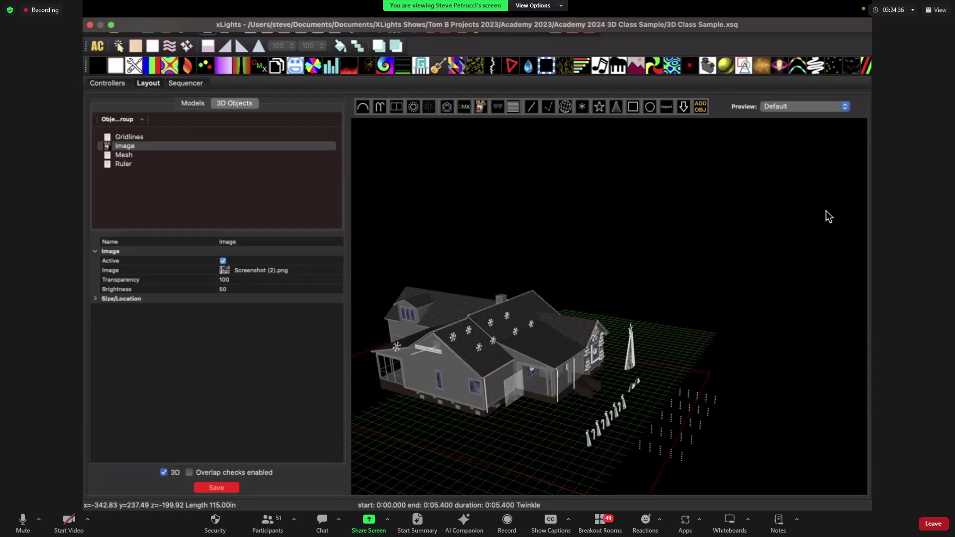
scroll(445, 392, "up", 5)
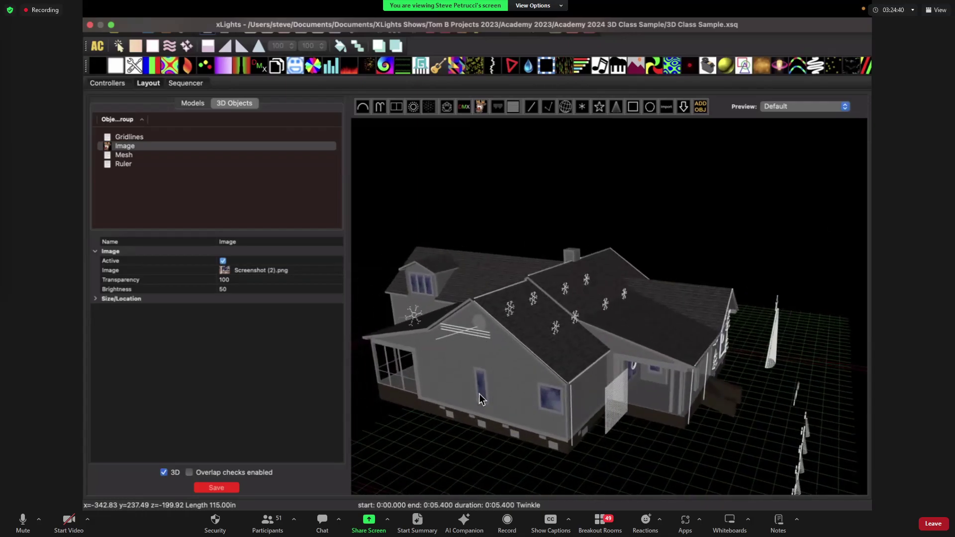
left_click_drag(559, 340, 527, 343)
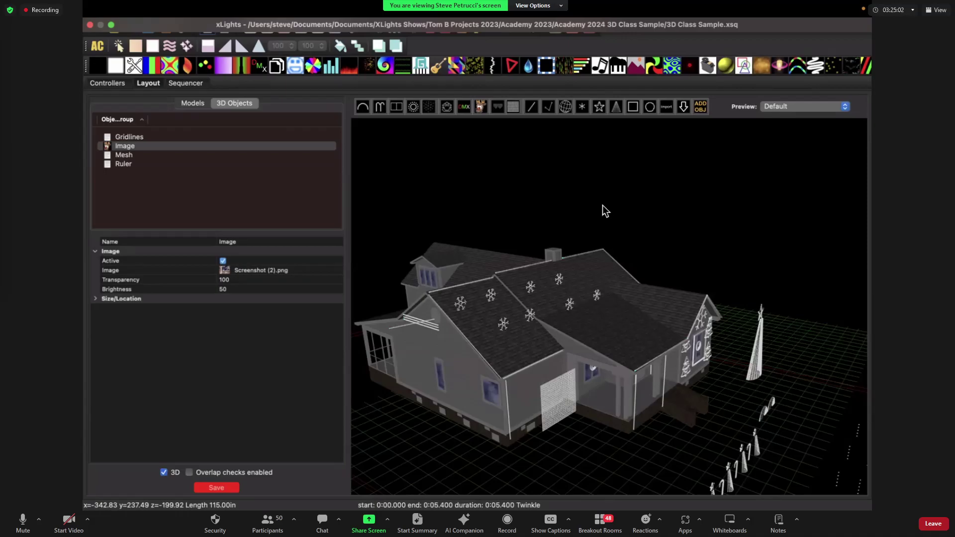
left_click_drag(602, 205, 582, 201)
scroll(582, 201, "down", 3)
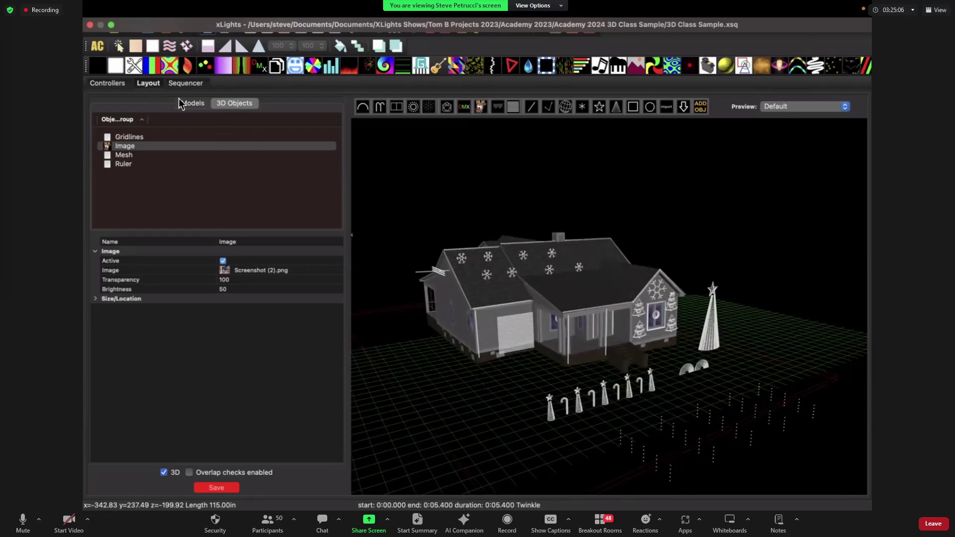
Select the ALL (Last Group) model group and review the preview assignments available for it, leaving the Default preview assigned.
left_click(196, 105)
left_click_drag(578, 213, 529, 187)
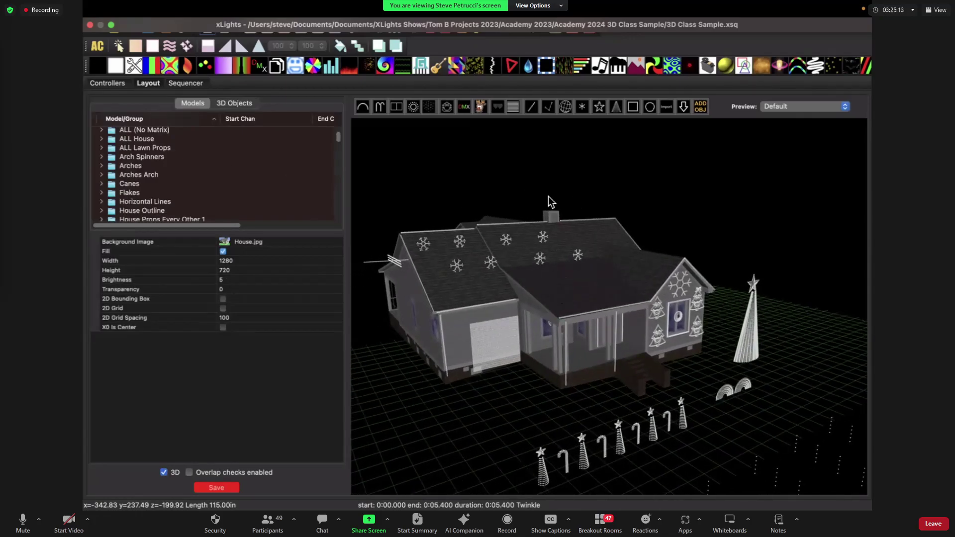
scroll(192, 143, "up", 1)
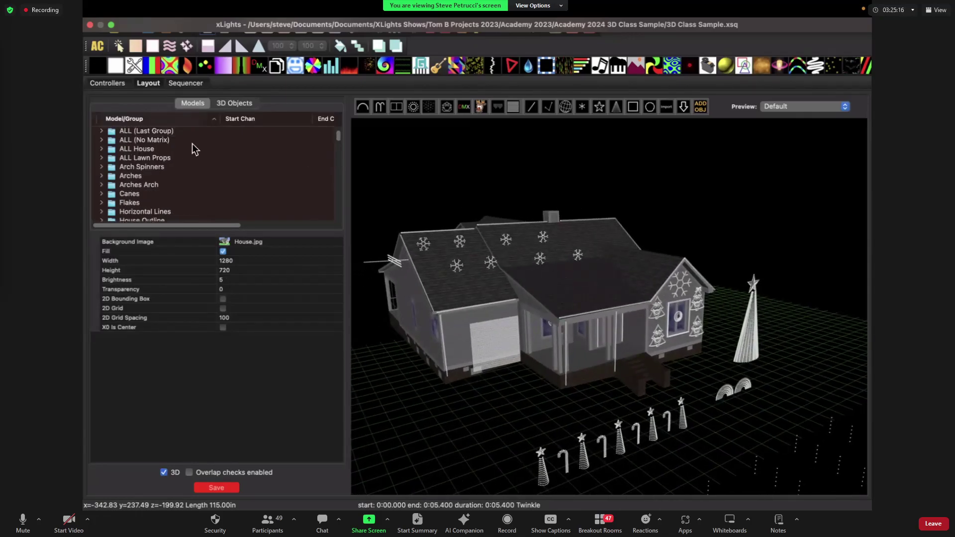
left_click(171, 132)
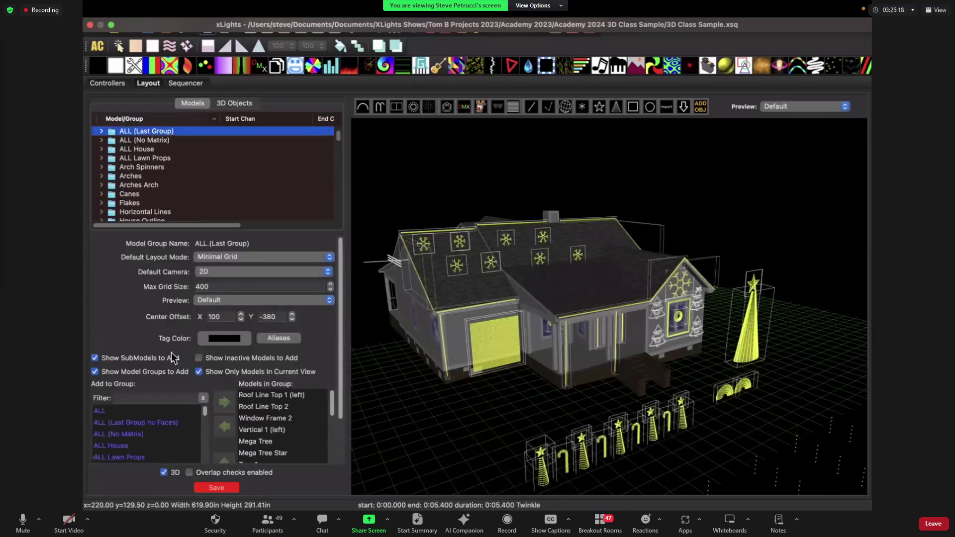
left_click(328, 301)
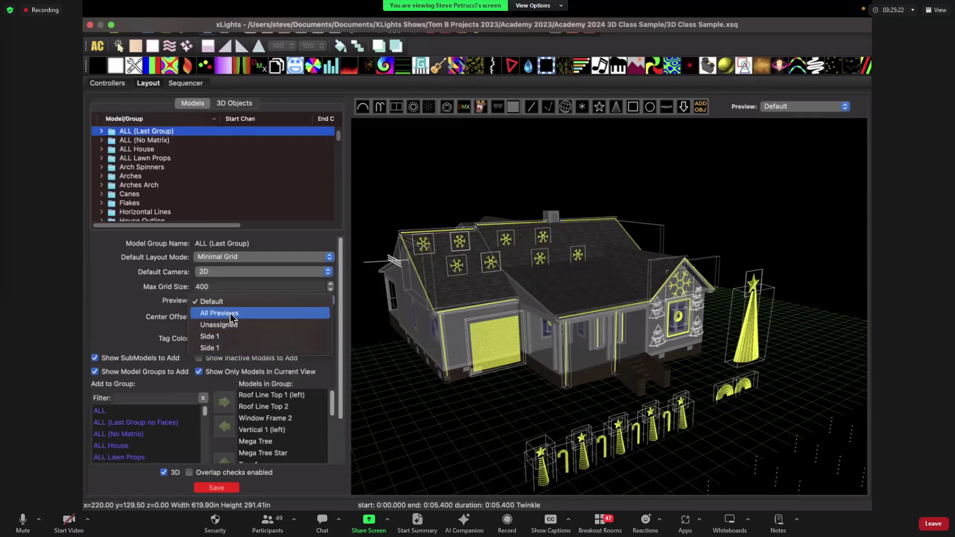
left_click(148, 309)
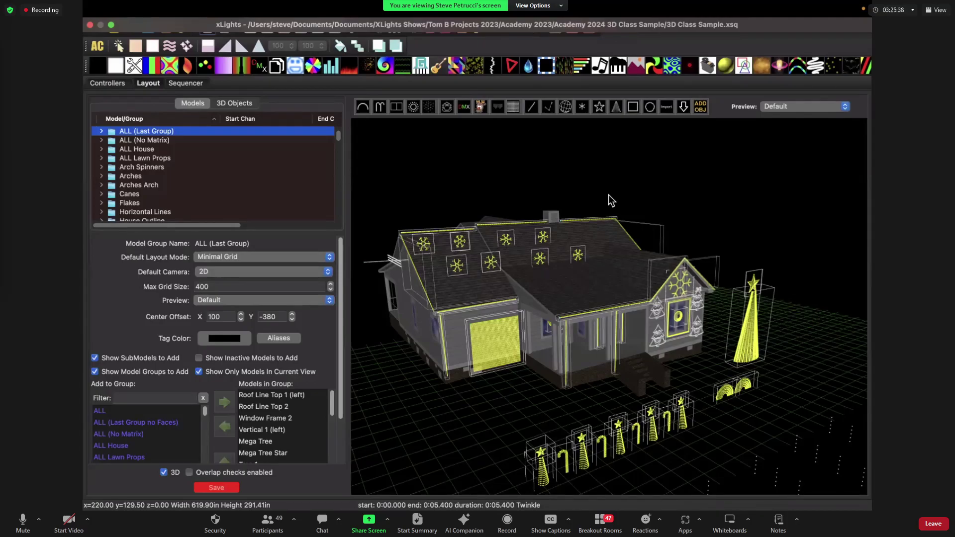
Examine the ALL (Last Group) props from the side and front of the house, and review the layout's viewpoint options.
left_click_drag(608, 195, 584, 187)
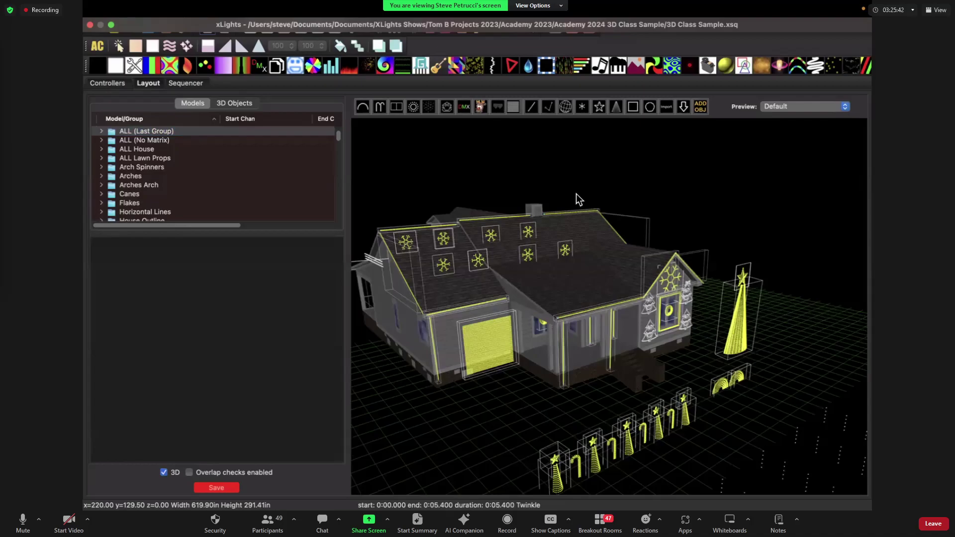
left_click_drag(563, 183, 562, 227)
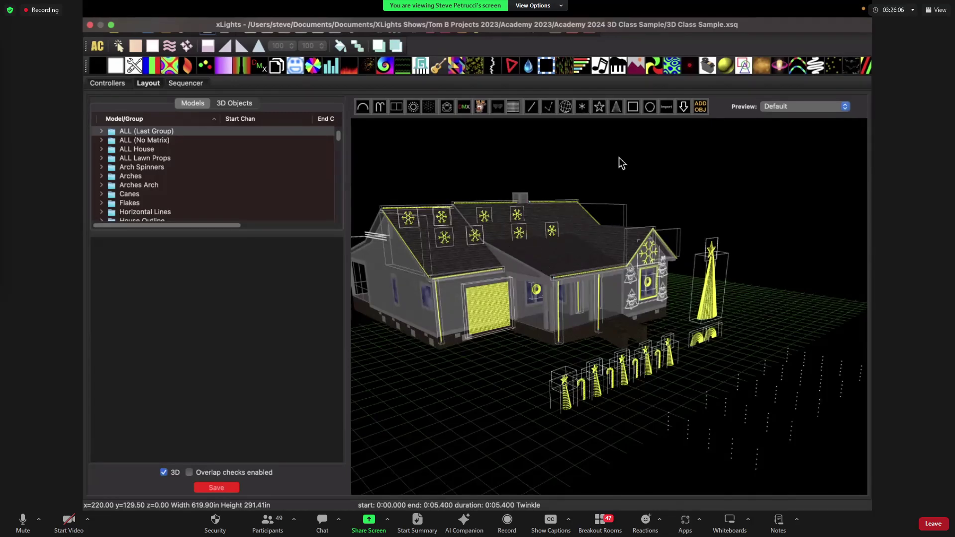
left_click_drag(619, 157, 624, 182)
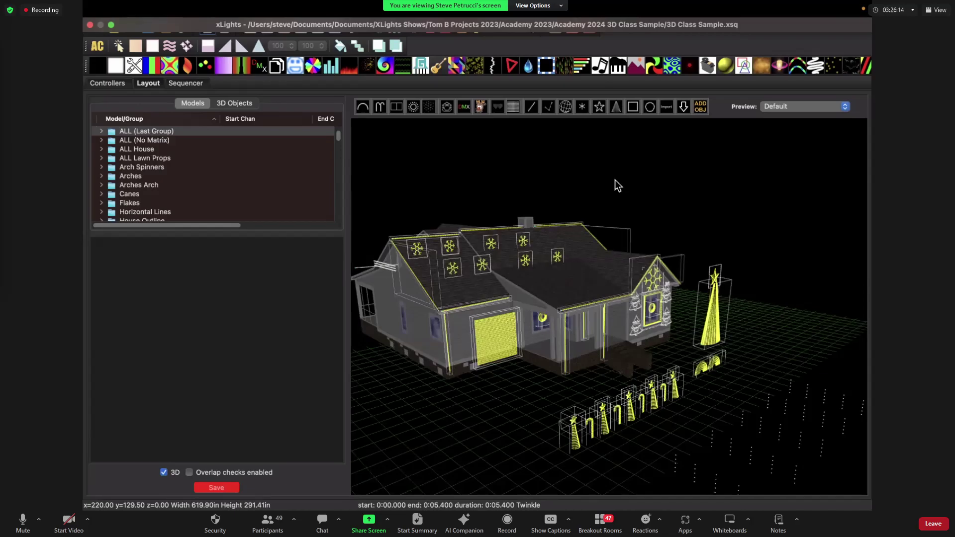
left_click_drag(615, 180, 548, 176)
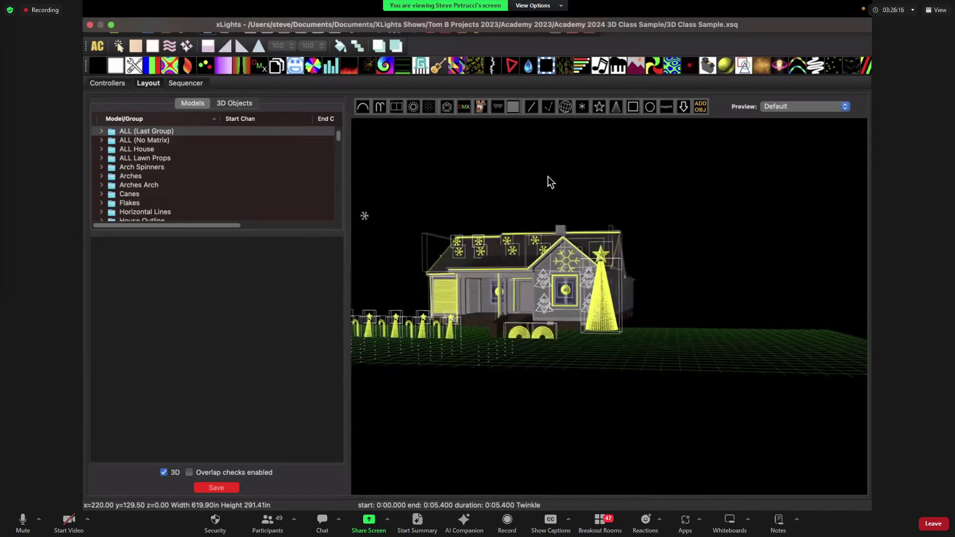
right_click(548, 175)
mouse_move(602, 475)
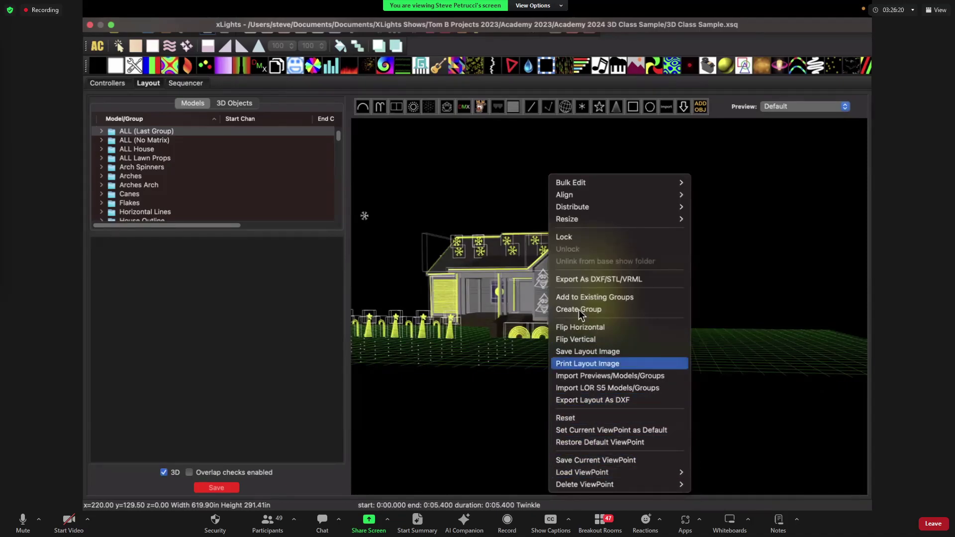
left_click(483, 182)
left_click_drag(499, 181, 523, 218)
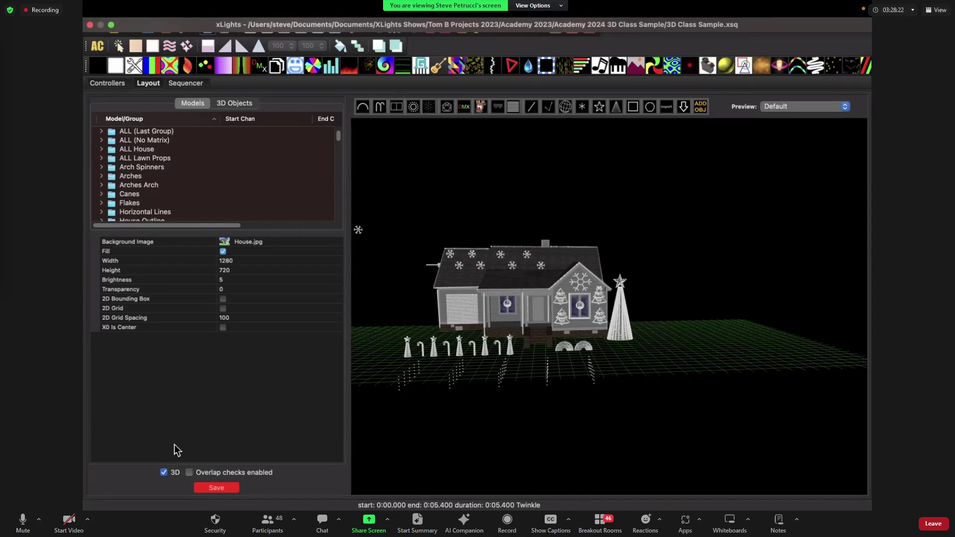
Switch the layout to 2D and select the roof snowflakes Flake 5 through Flake 8 together.
left_click(164, 472)
left_click_drag(584, 210, 462, 197)
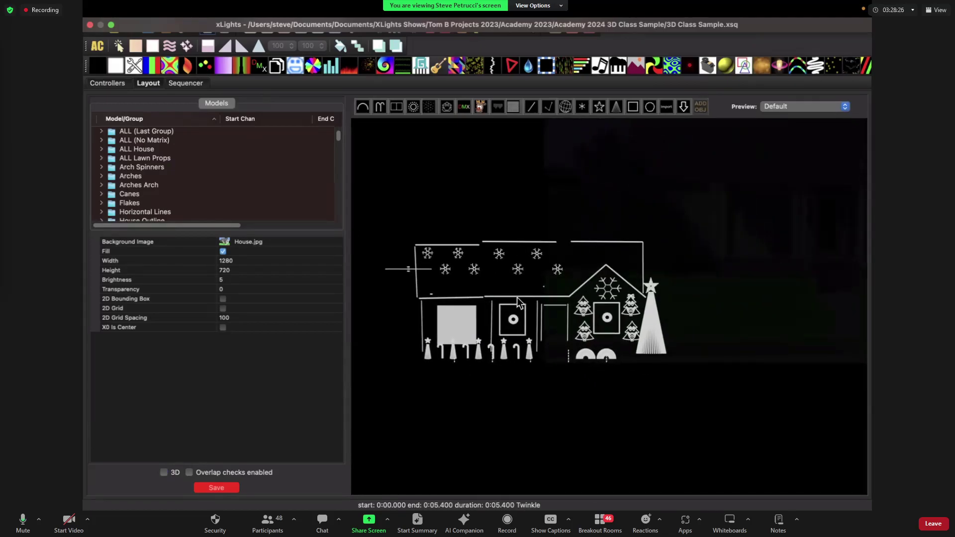
left_click(499, 254)
left_click(519, 274, "shift")
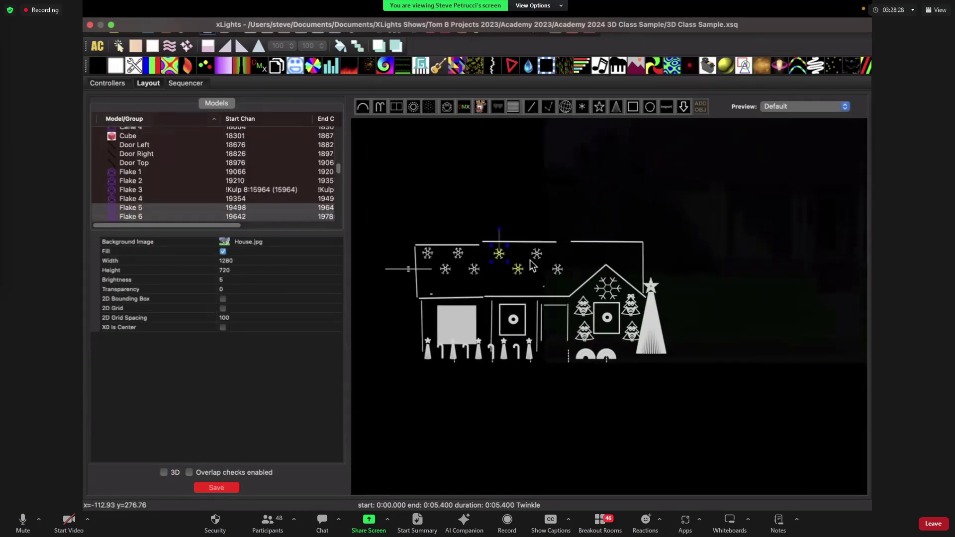
left_click(538, 255, "shift")
left_click(559, 274, "shift")
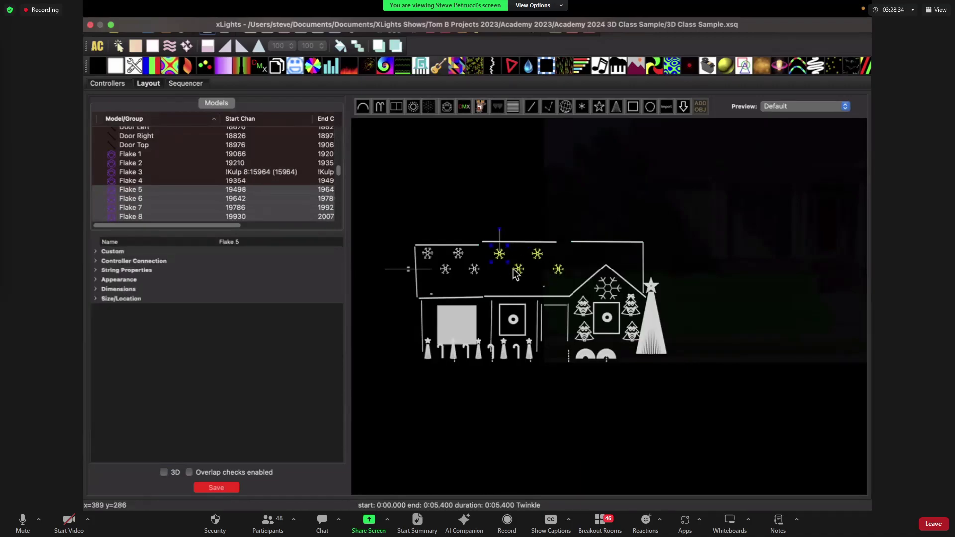
Compare the layout in 3D and 2D, and review the operations available for Flake 5 in 2D.
left_click(545, 261)
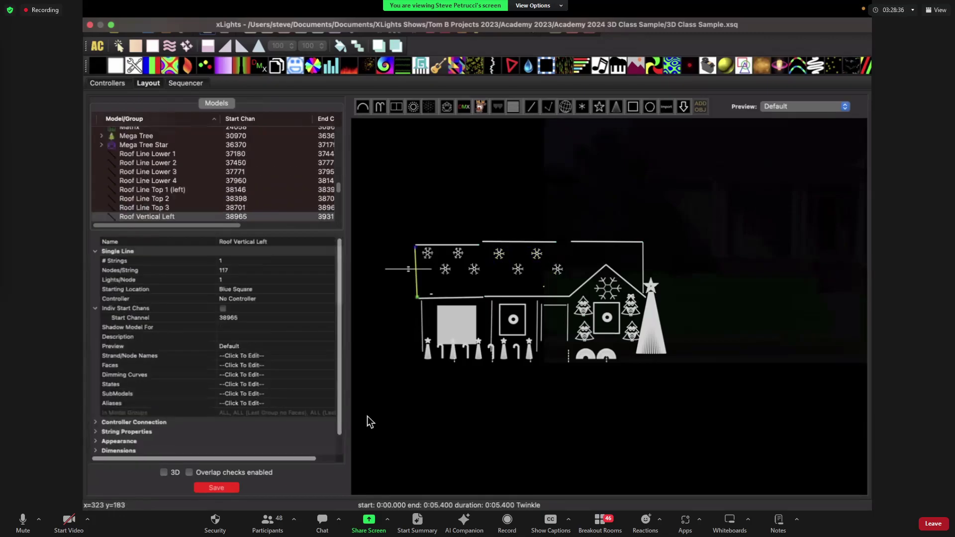
left_click(164, 472)
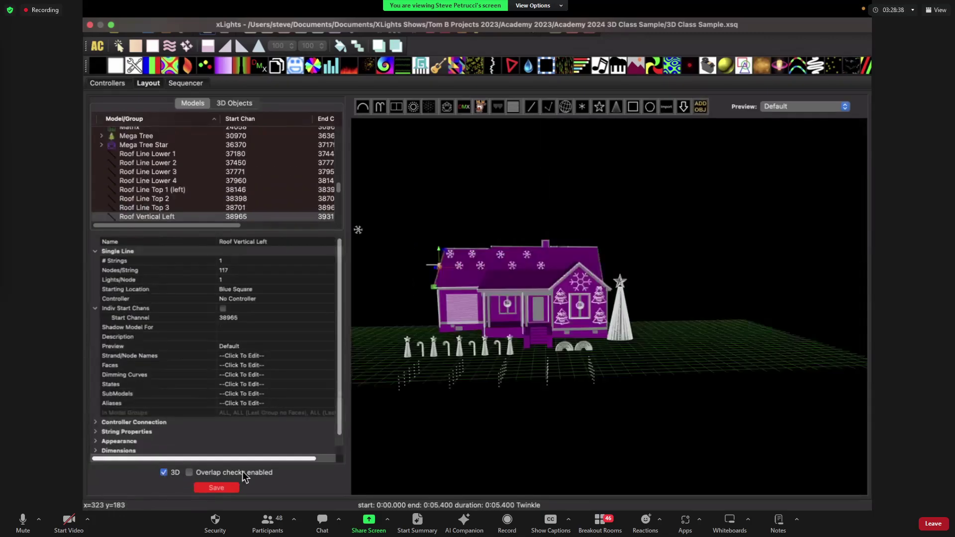
left_click(164, 472)
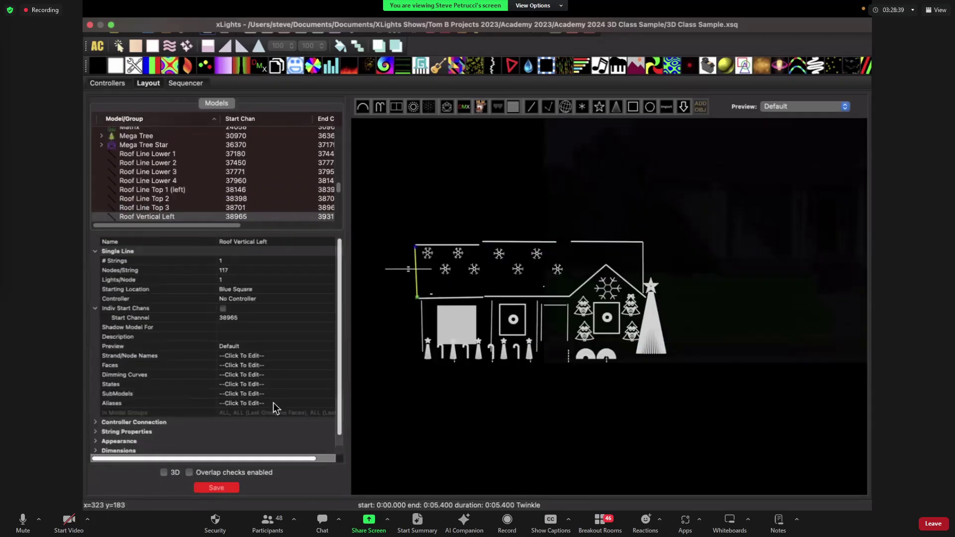
right_click(499, 255)
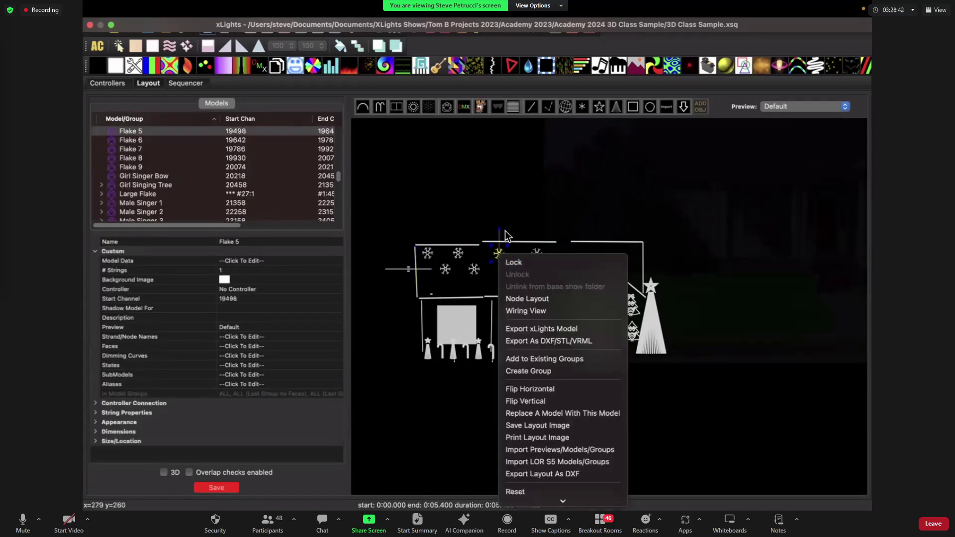
left_click(265, 418)
Return the layout to 3D and select the roof snowflakes Flake 5 through Flake 8 together.
left_click(173, 474)
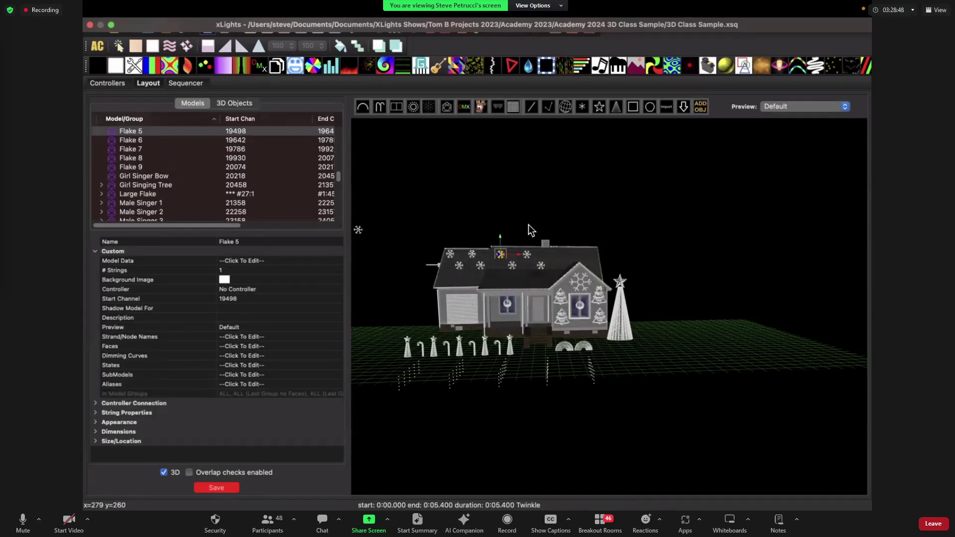
left_click_drag(529, 225, 529, 253)
left_click(511, 268, "super")
left_click(525, 254, "super")
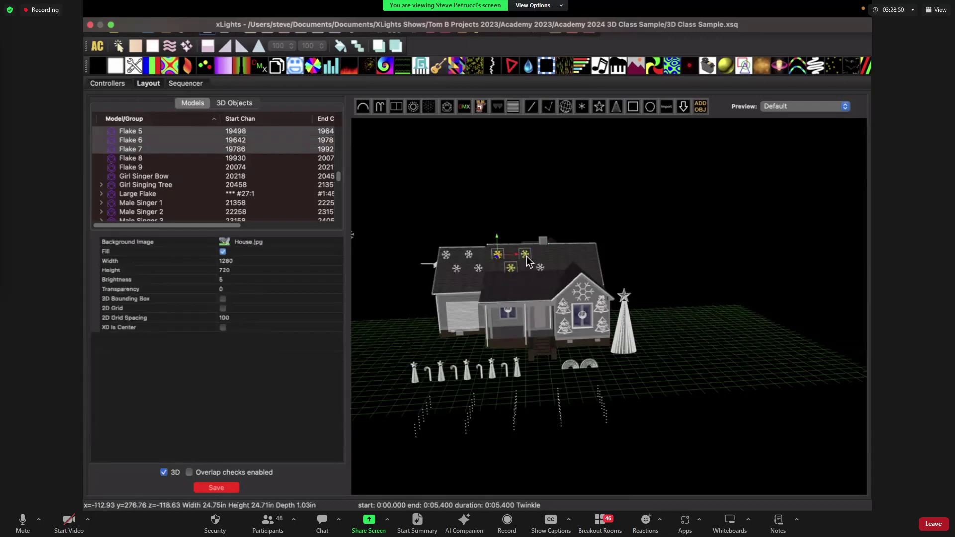
left_click(540, 267, "super")
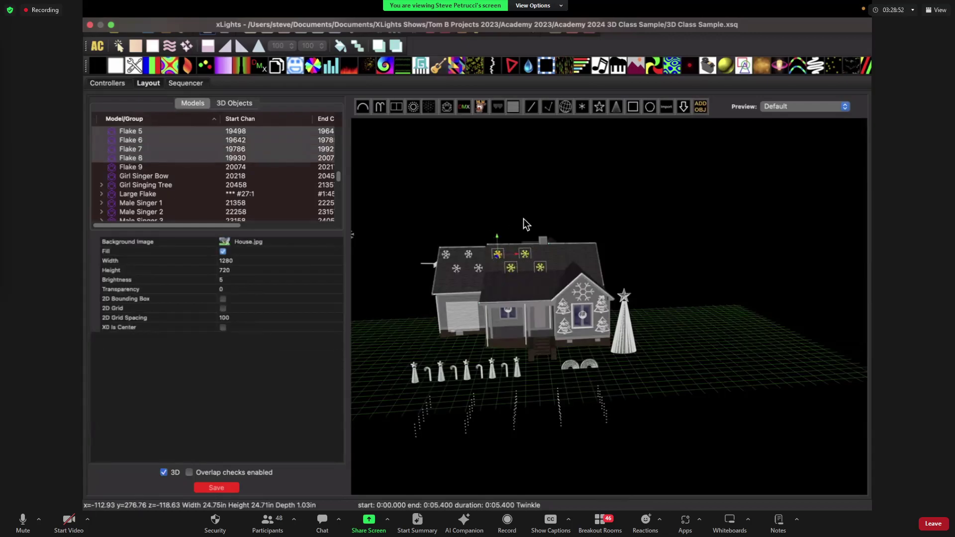
left_click_drag(525, 221, 523, 221)
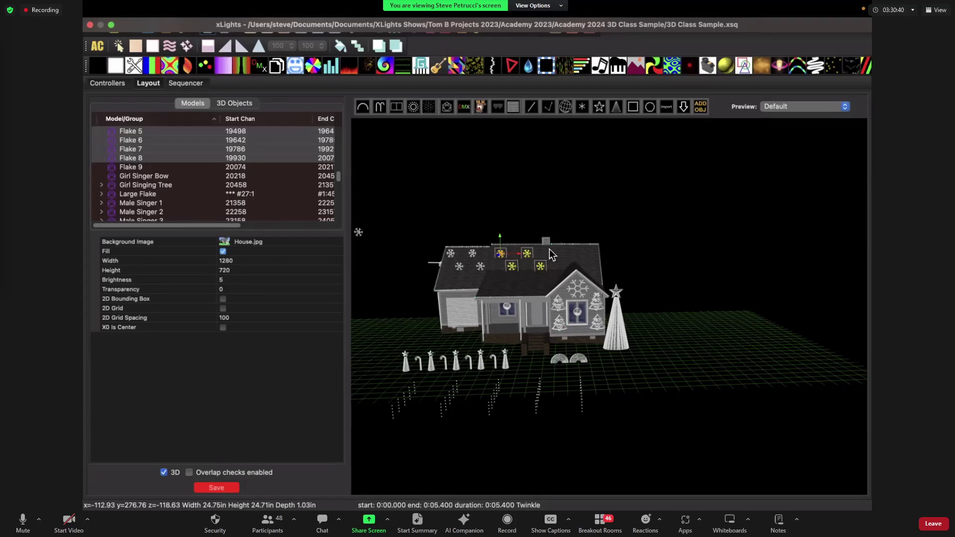
Move the garage-side endpoint of Roof Line Top 2 forward off the ridge, to about z -86.
left_click(533, 244)
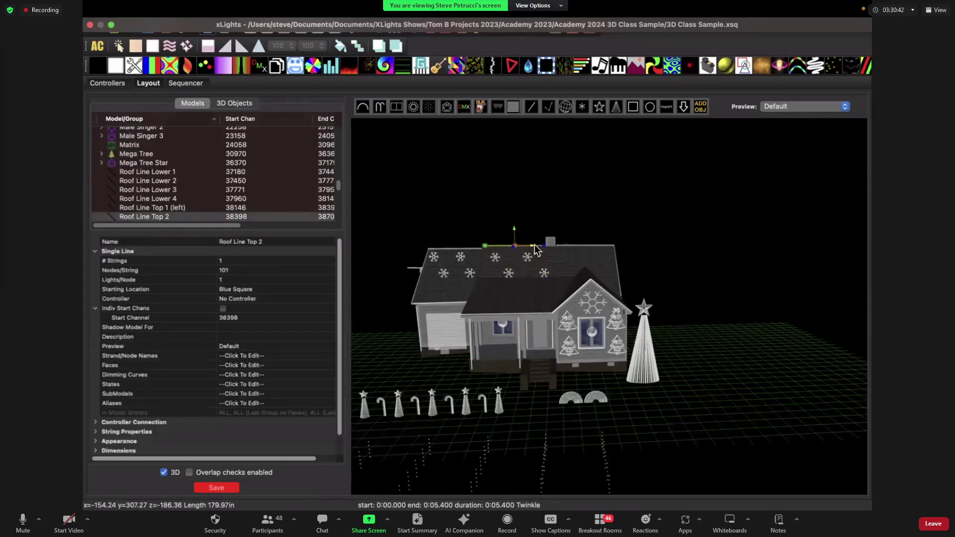
scroll(536, 245, "up", 5)
scroll(513, 209, "up", 2)
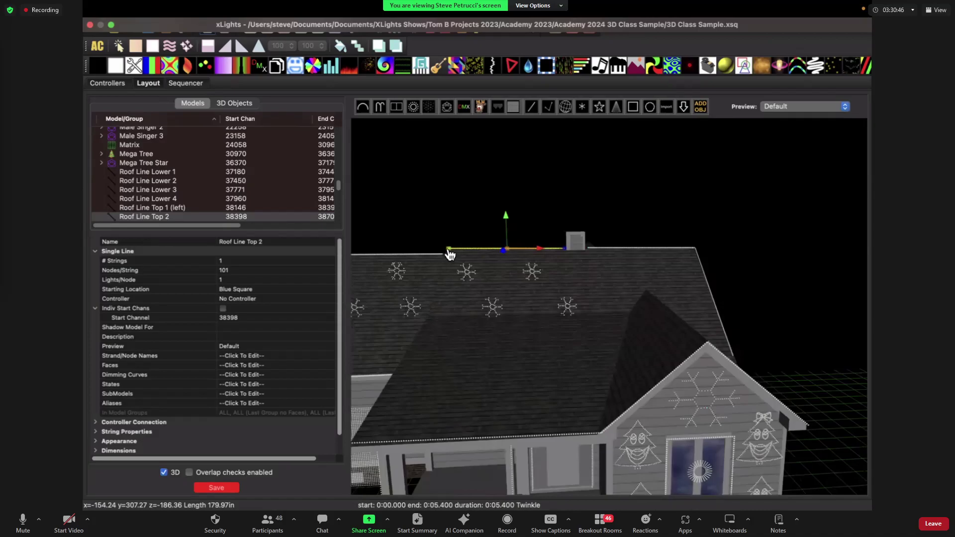
left_click(449, 251)
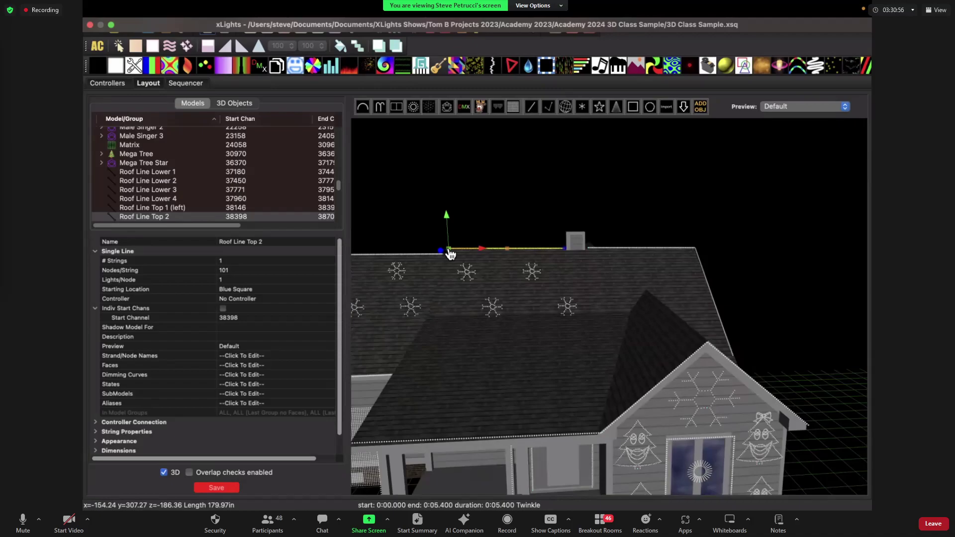
left_click_drag(450, 255, 431, 254)
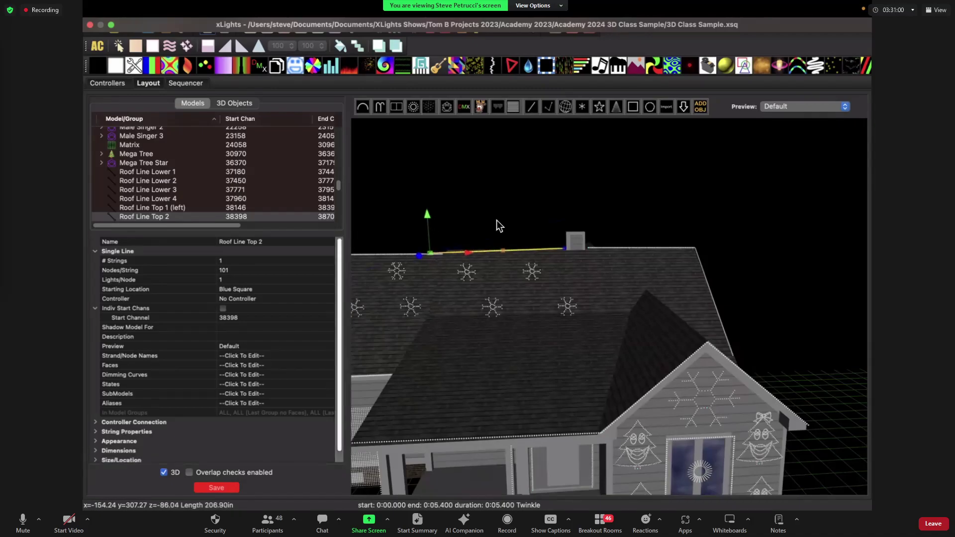
Check Roof Line Top 2 from above and move its garage-side endpoint back onto the ridge, at about z -184.
left_click(504, 275)
left_click_drag(504, 276, 545, 285)
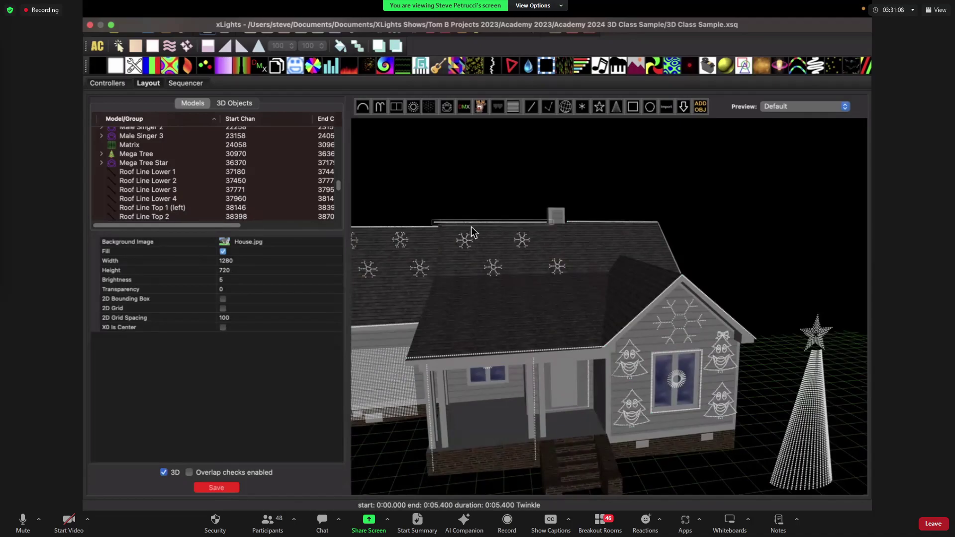
scroll(488, 198, "up", 3)
left_click_drag(486, 207, 531, 229)
left_click(486, 233)
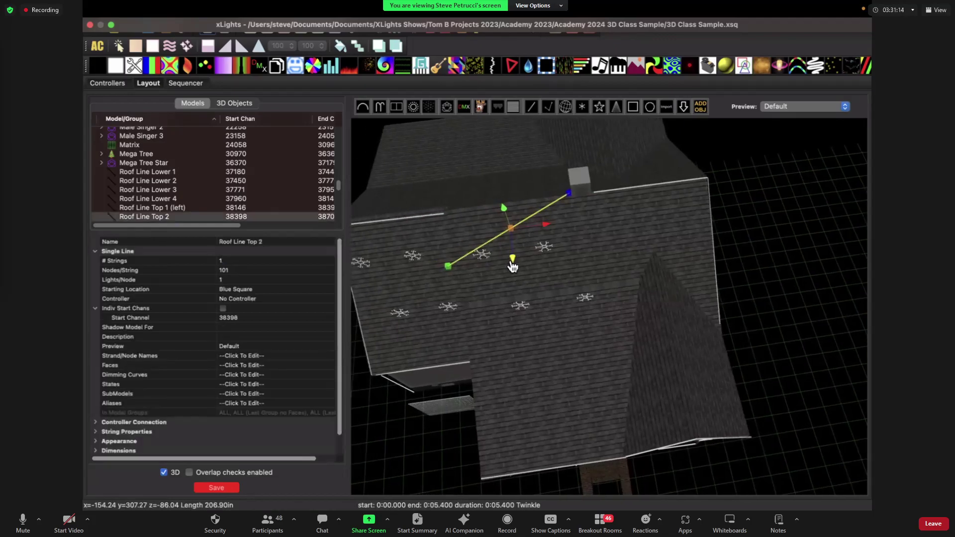
left_click_drag(512, 264, 566, 282)
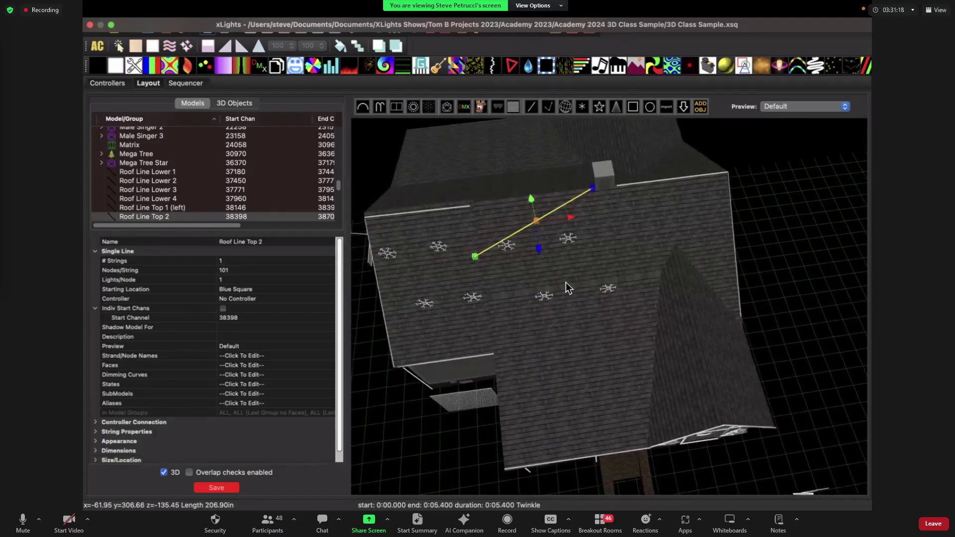
left_click(476, 256)
left_click_drag(476, 288, 528, 203)
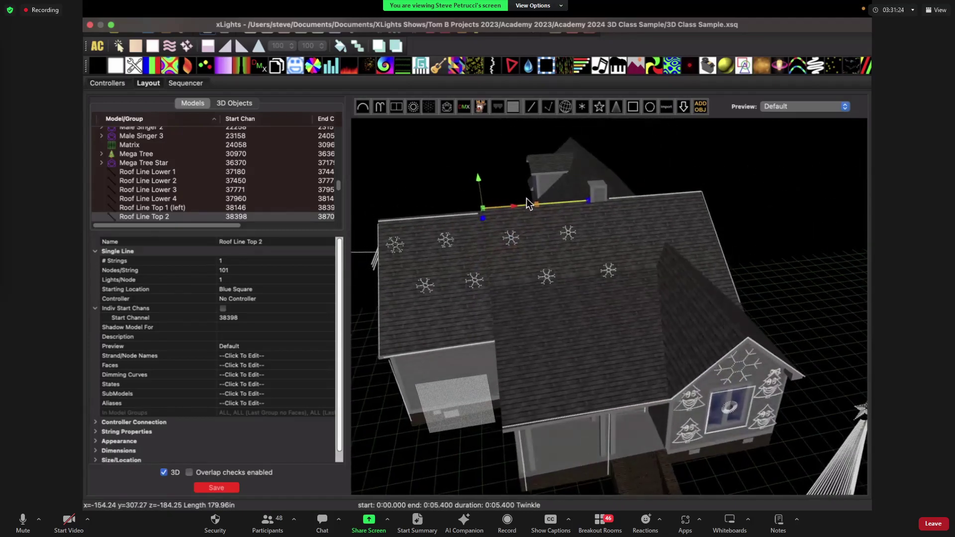
left_click_drag(480, 179, 481, 177)
left_click(531, 183)
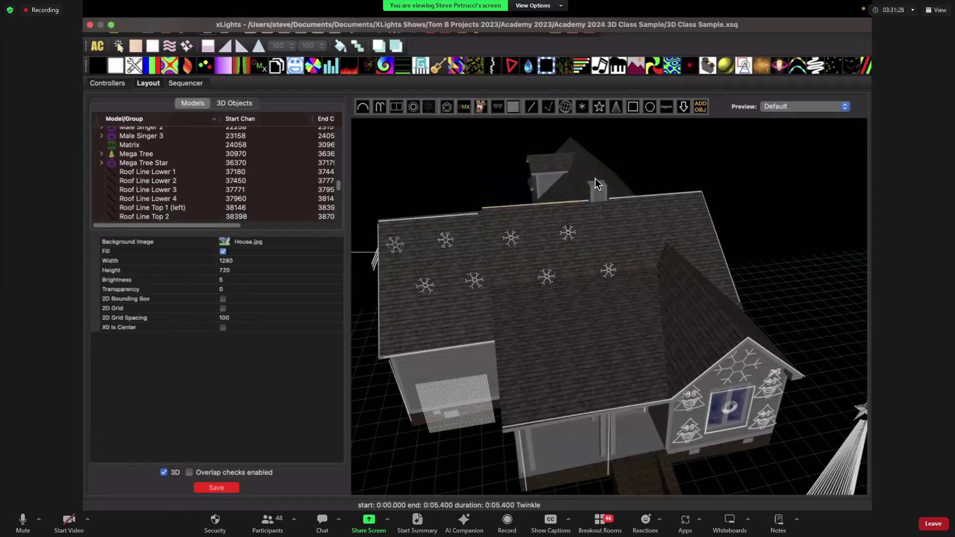
View the whole house from the front and save the layout.
scroll(596, 177, "down", 2)
left_click_drag(595, 176, 581, 216)
scroll(581, 215, "down", 3)
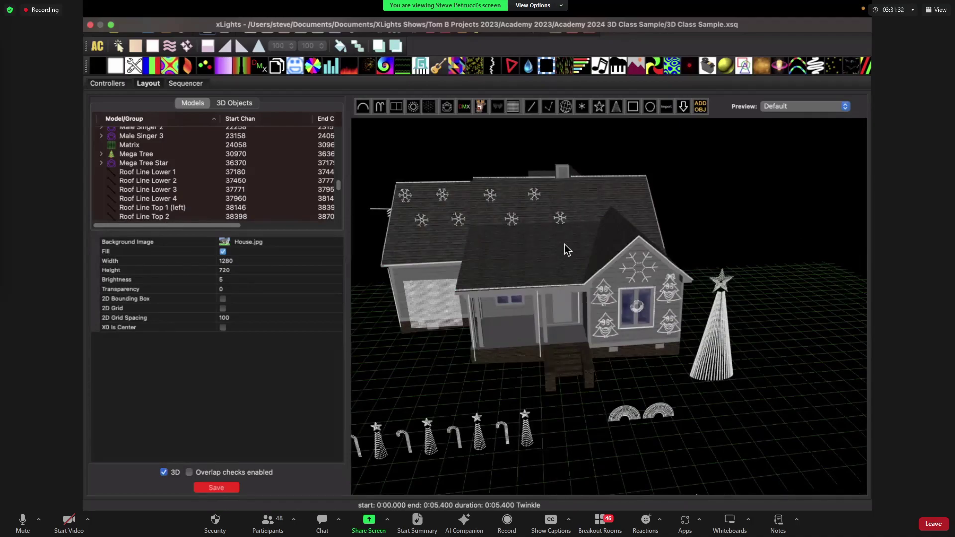
left_click(217, 489)
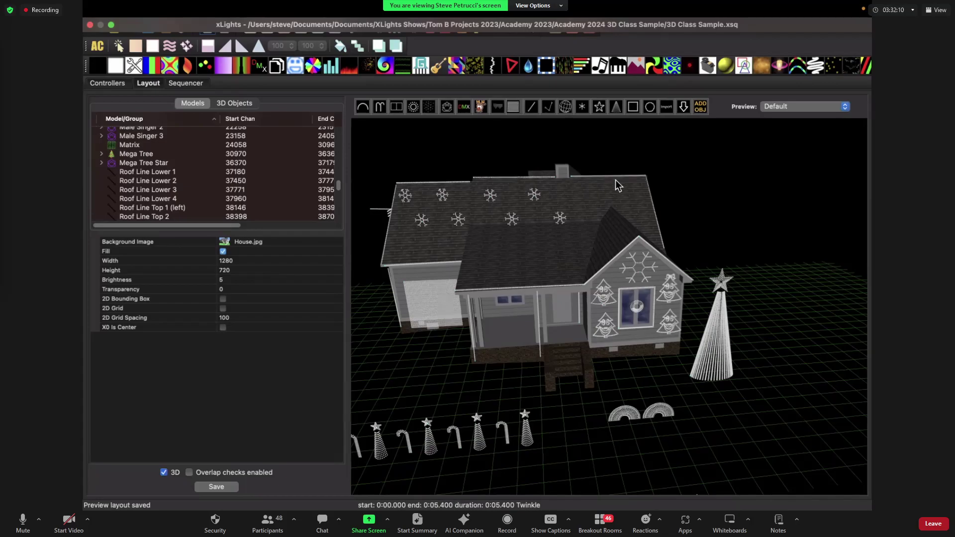
left_click_drag(616, 180, 587, 203)
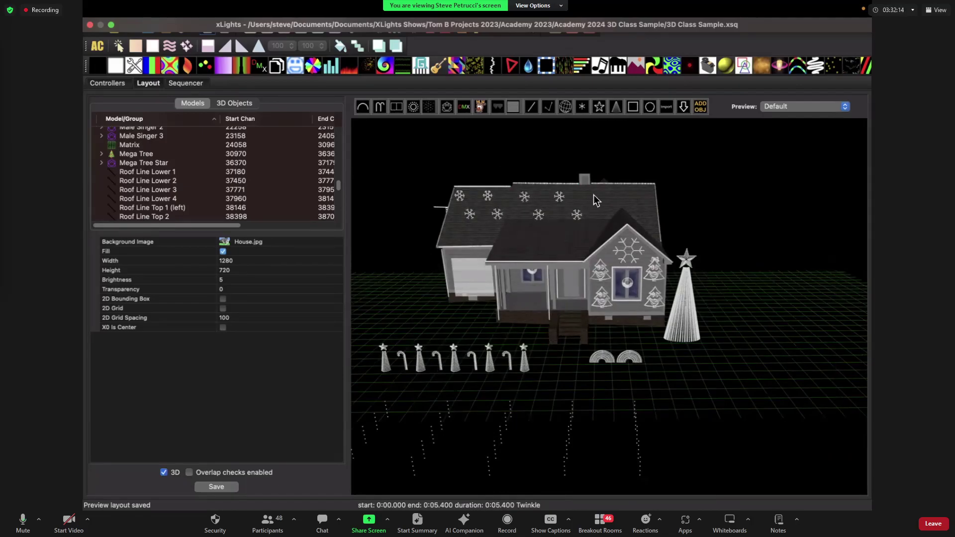
scroll(592, 196, "up", 5)
scroll(575, 202, "down", 3)
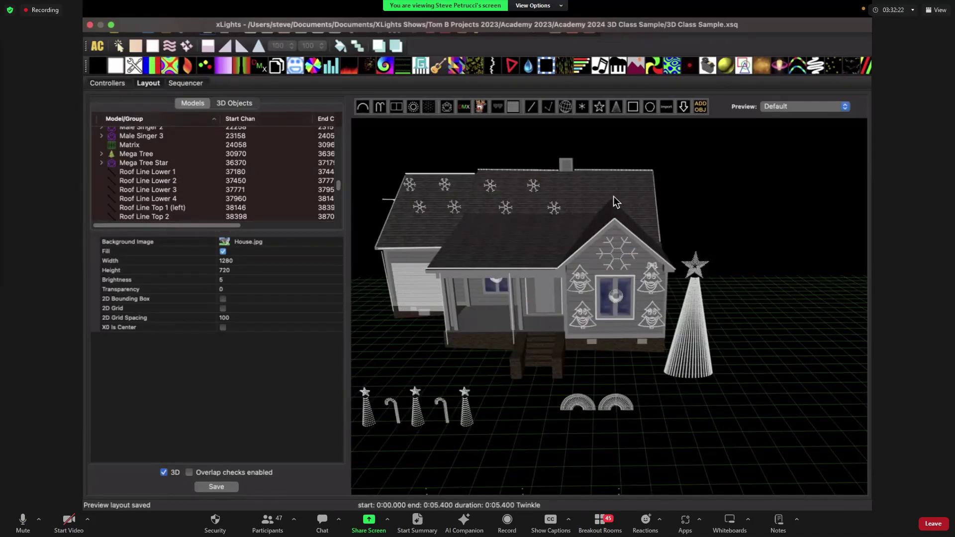
Select the Male Singer 1 tree beside the gable window and move it slightly forward in depth, to about z 174.76.
left_click_drag(599, 203, 537, 235)
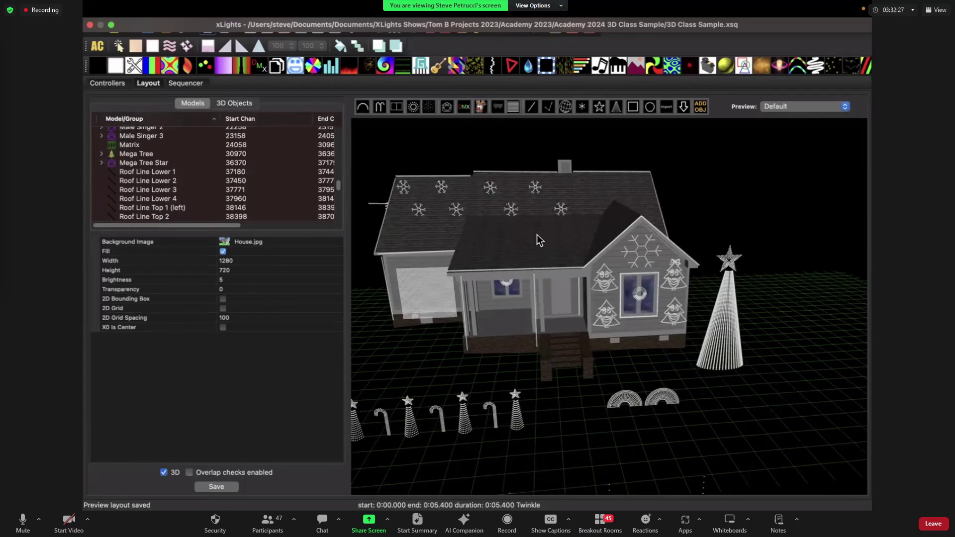
left_click(521, 257)
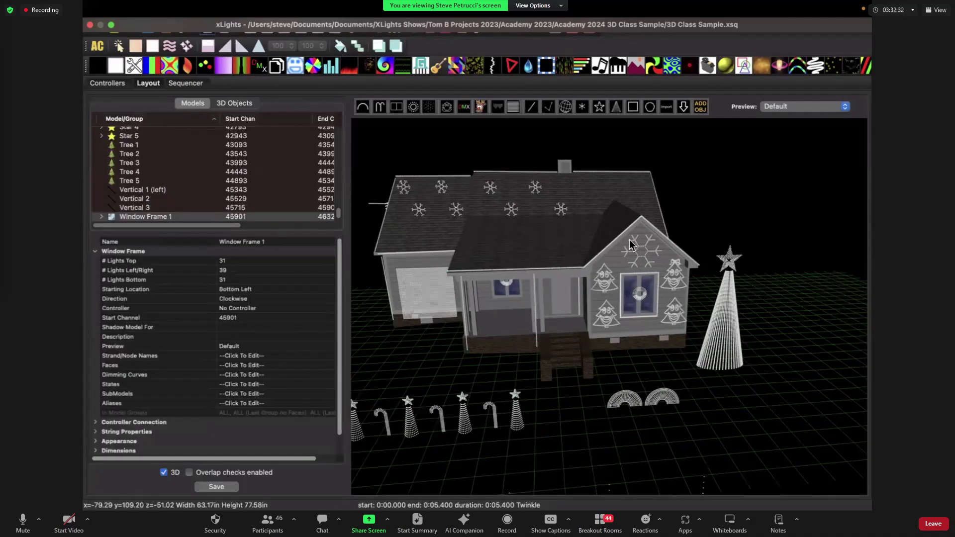
left_click_drag(596, 246, 513, 251)
left_click(514, 255)
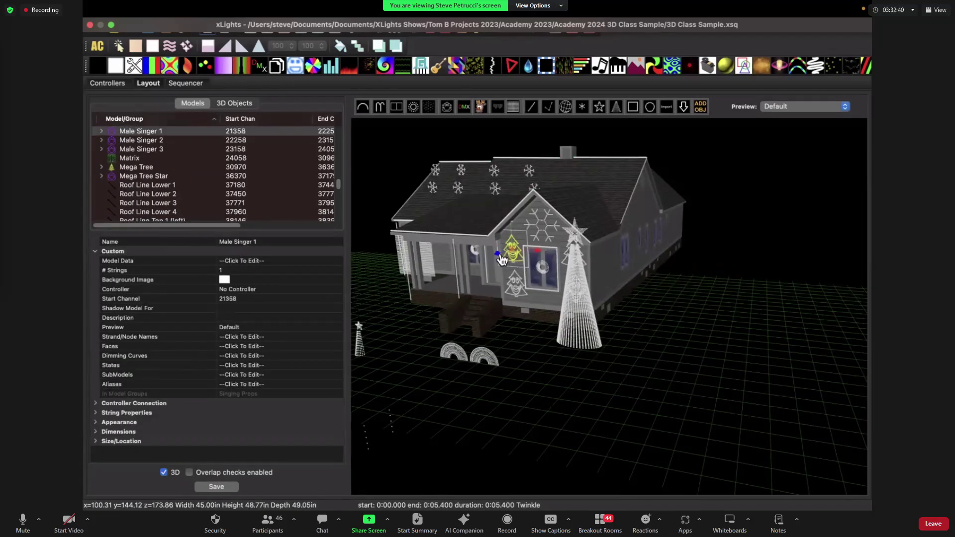
left_click_drag(498, 254, 497, 259)
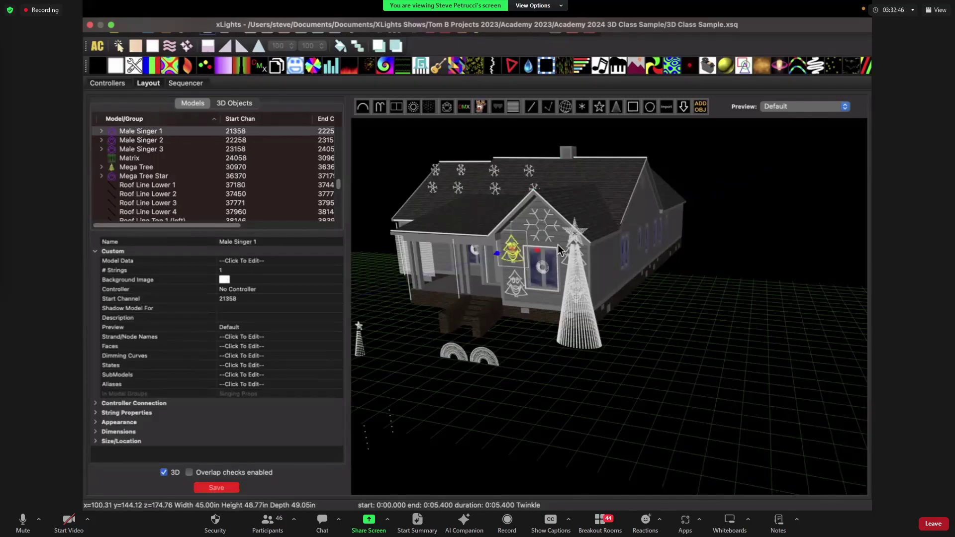
Check Male Singer 1 from the front with the house and yard props in view, and save the layout.
left_click_drag(616, 287, 612, 326)
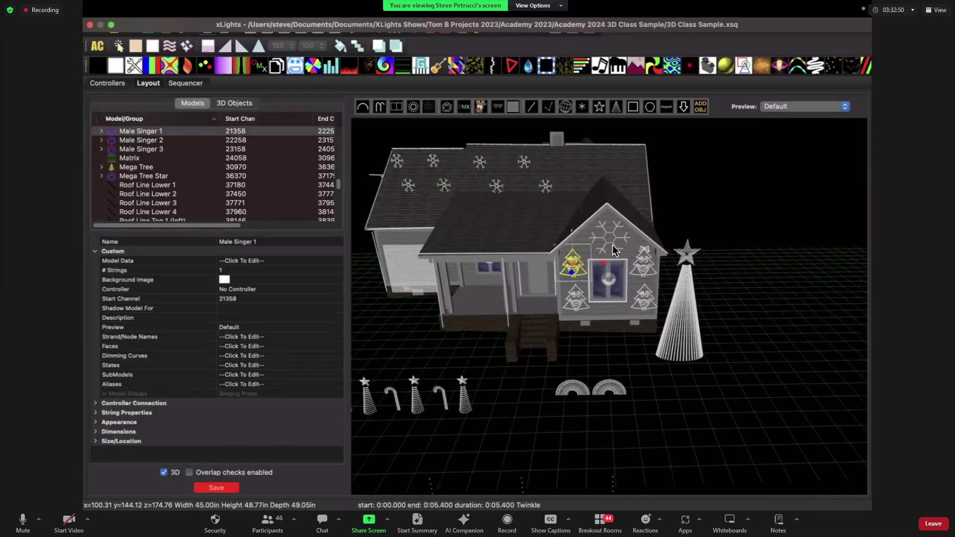
left_click_drag(613, 245, 592, 282)
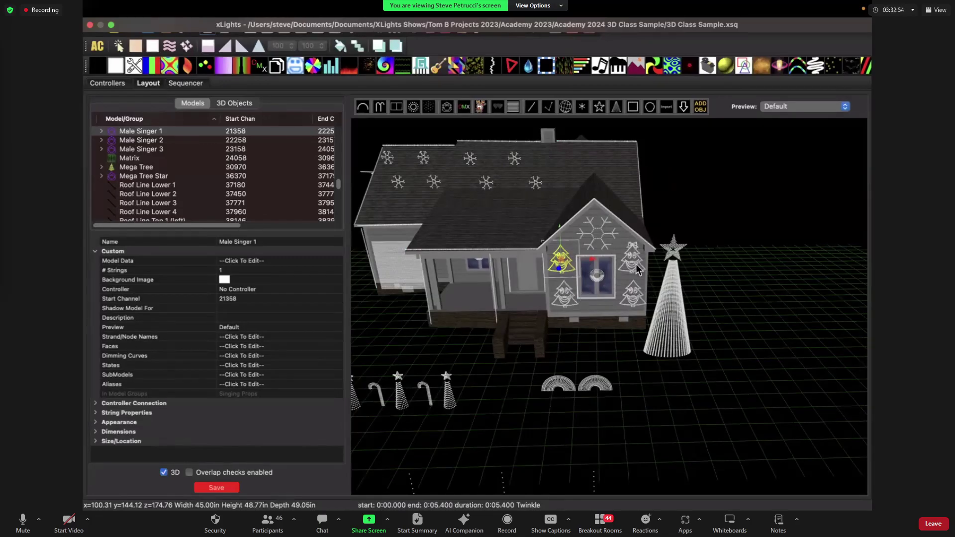
left_click_drag(614, 171, 625, 377)
left_click_drag(491, 305, 388, 354)
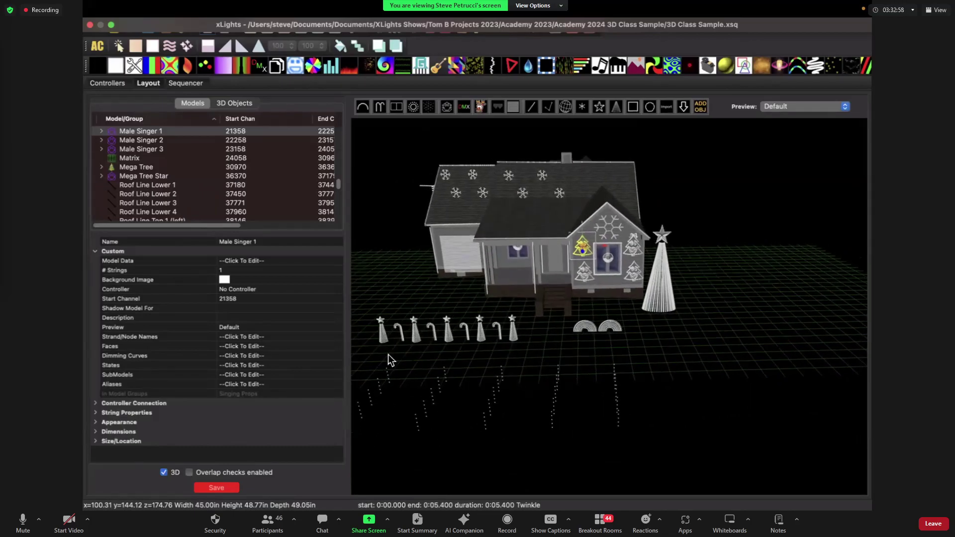
left_click(229, 487)
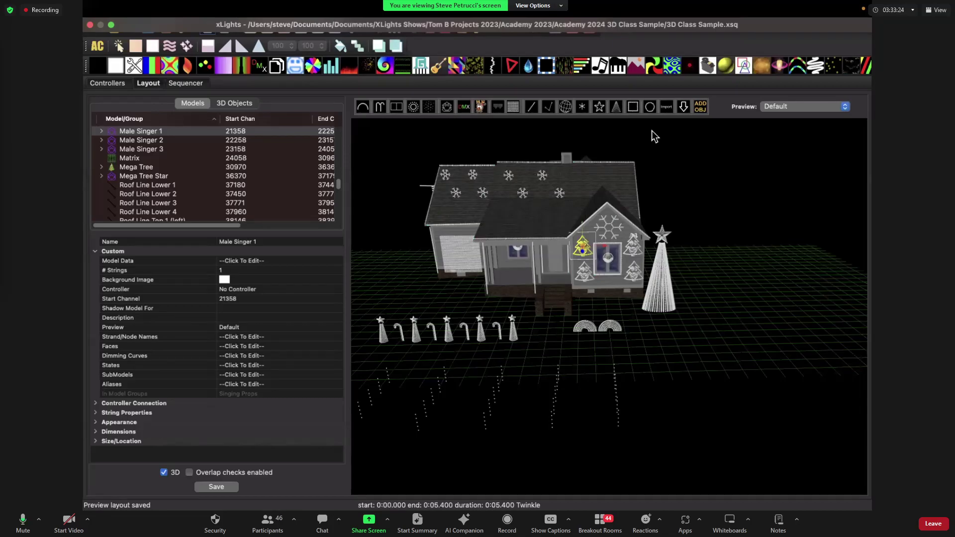
mouse_move(569, 31)
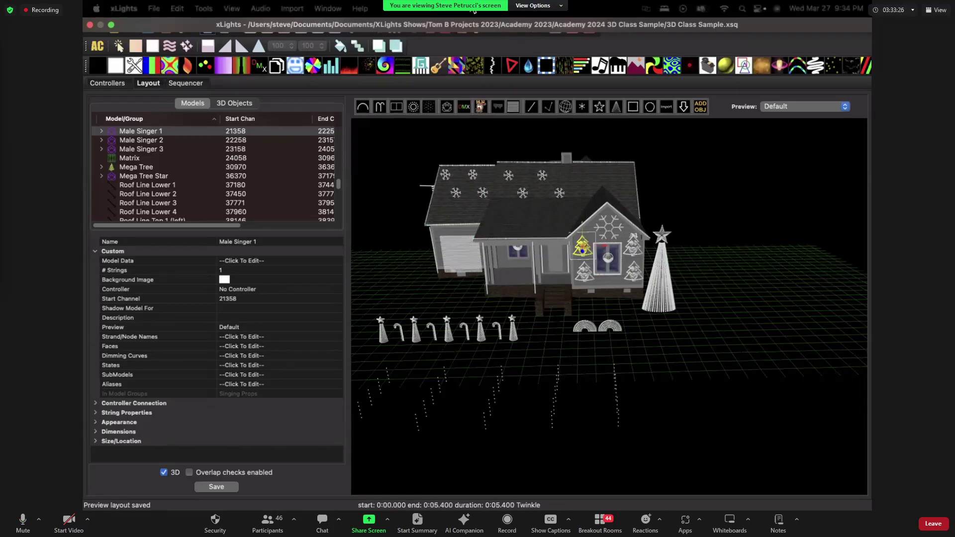